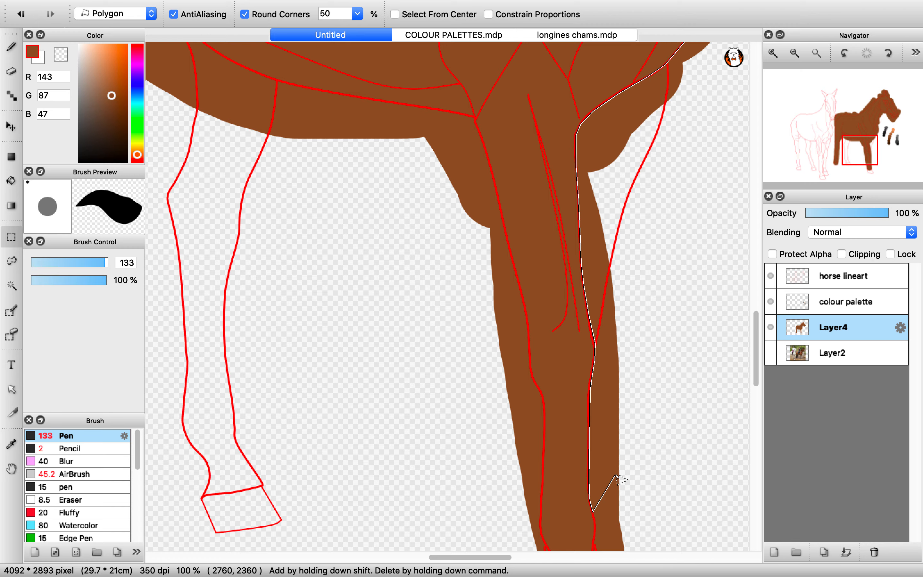
- Paint brown over the lower end of the brown horse's foreground front leg on Layer4 with the 133-size Pen, covering the area around the fetlock
scroll(614, 469, "down", 5)
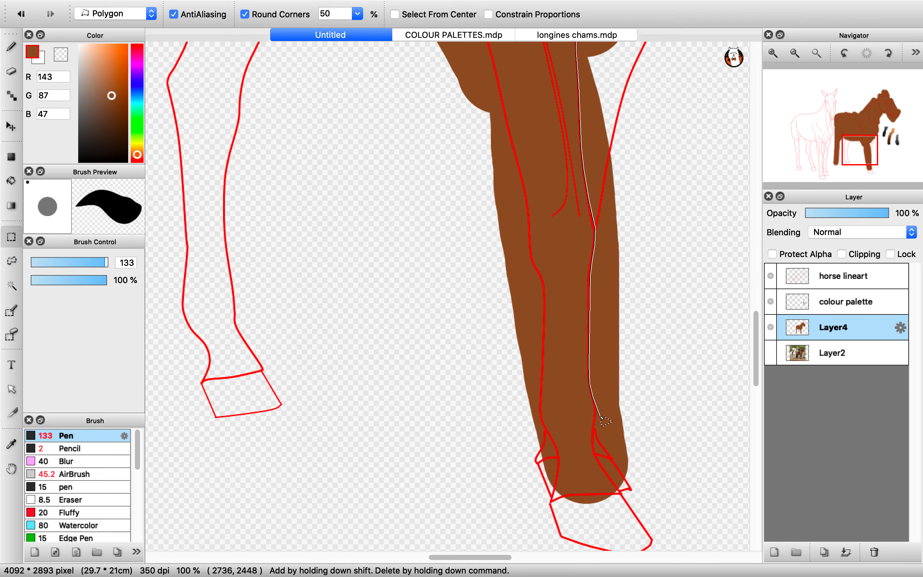
scroll(237, 303, "up", 3)
scroll(236, 303, "left", 5)
left_click(11, 46)
scroll(312, 174, "down", 2)
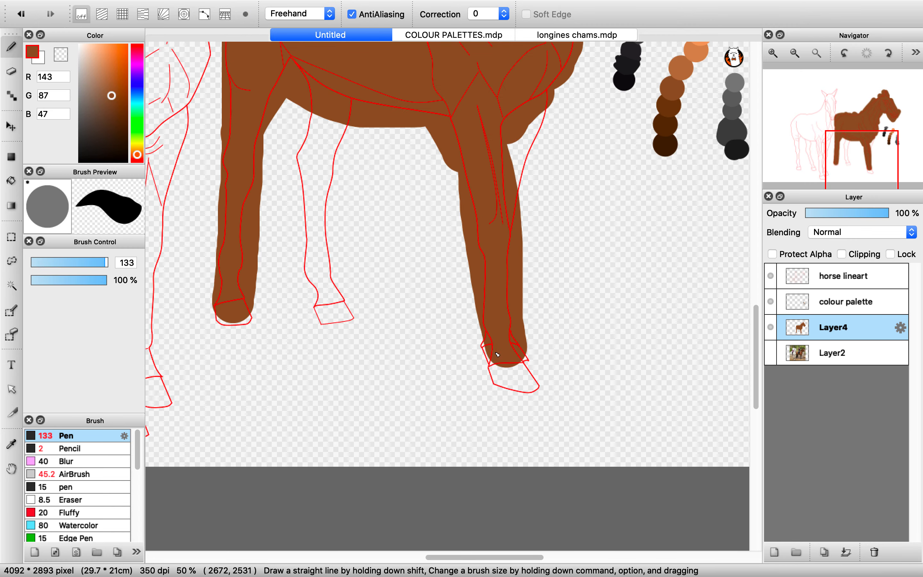
mouse_move(497, 354)
left_mouse_down()
mouse_move(492, 360)
mouse_move(530, 358)
left_mouse_up()
- Continue the polygon selection down the front leg's forward edge, across the top of the hoof and up its rear edge to the belly
left_click(14, 244)
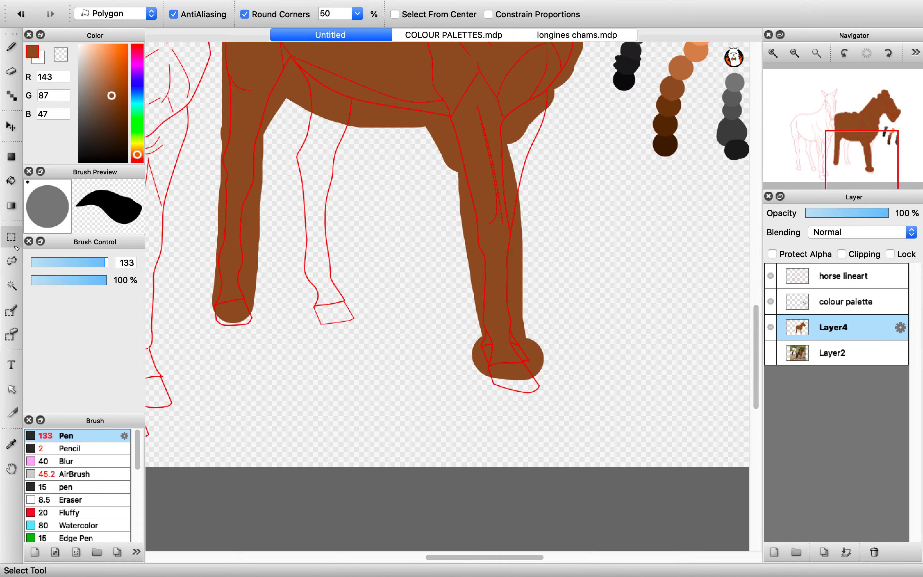
scroll(382, 274, "left", 2)
scroll(555, 331, "up", 2)
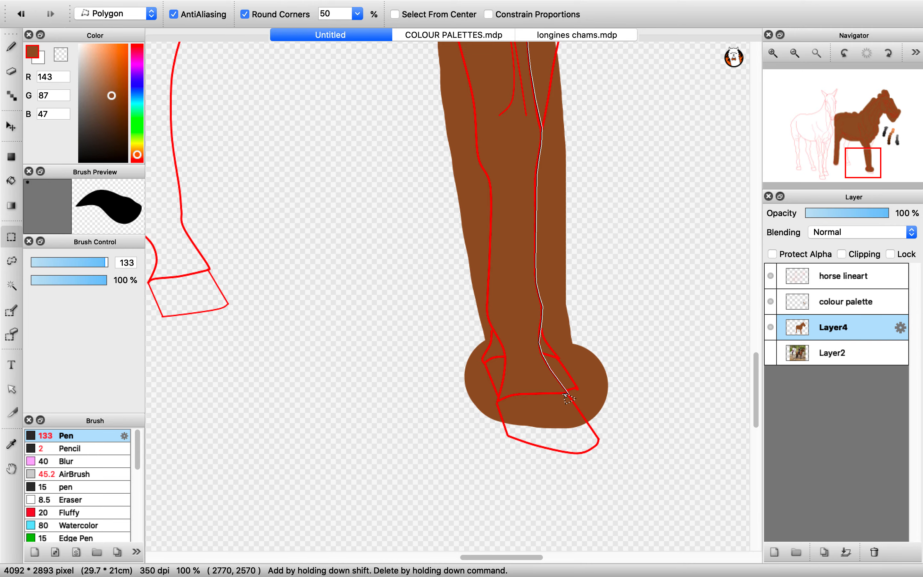
left_click(567, 393)
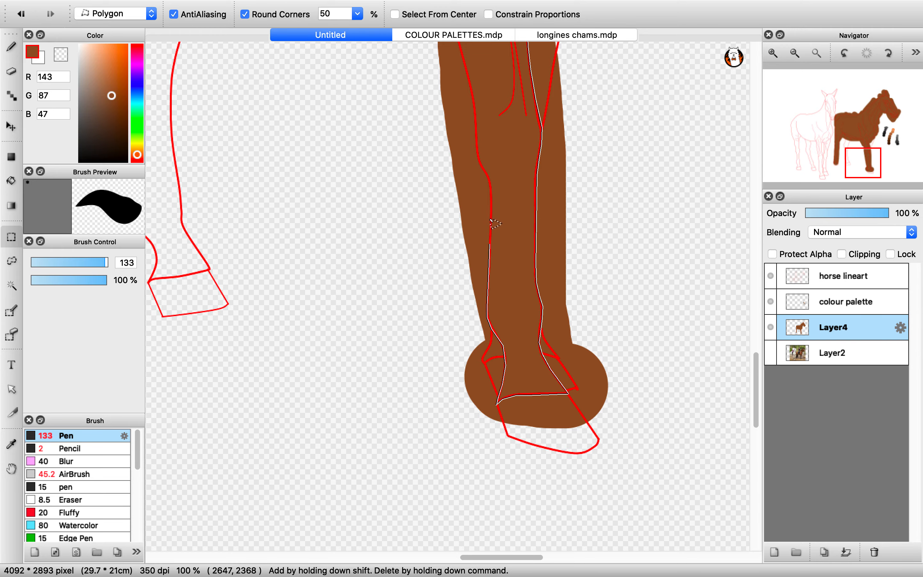
left_click(492, 180)
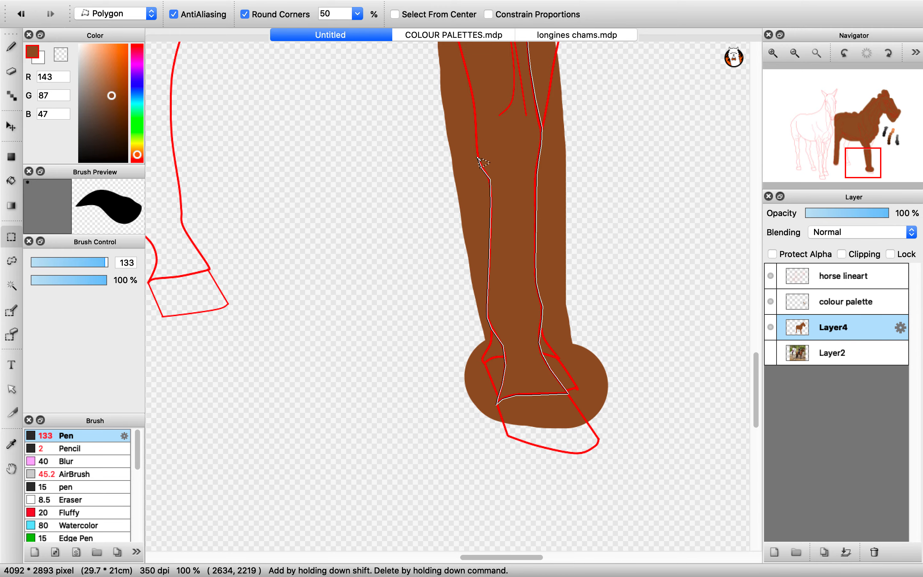
scroll(591, 265, "down", 4)
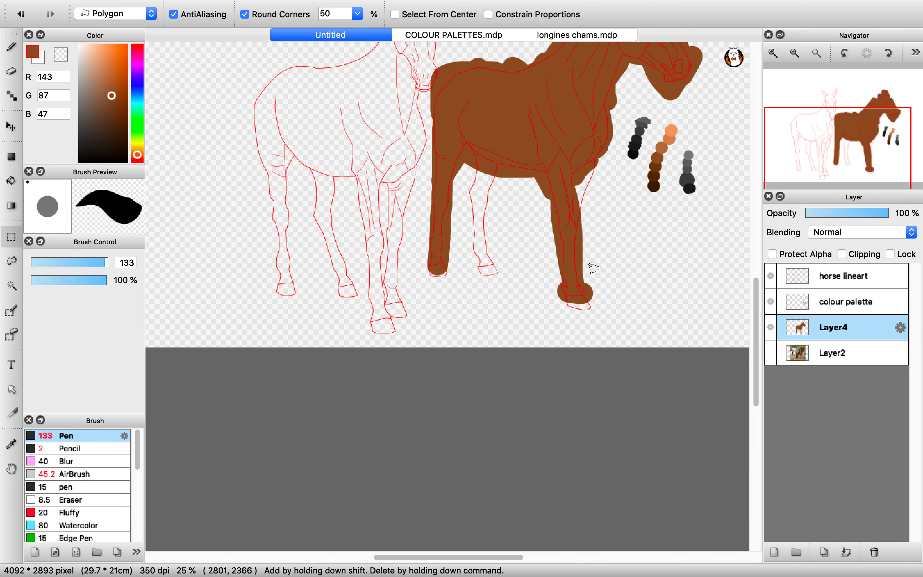
scroll(580, 252, "up", 4)
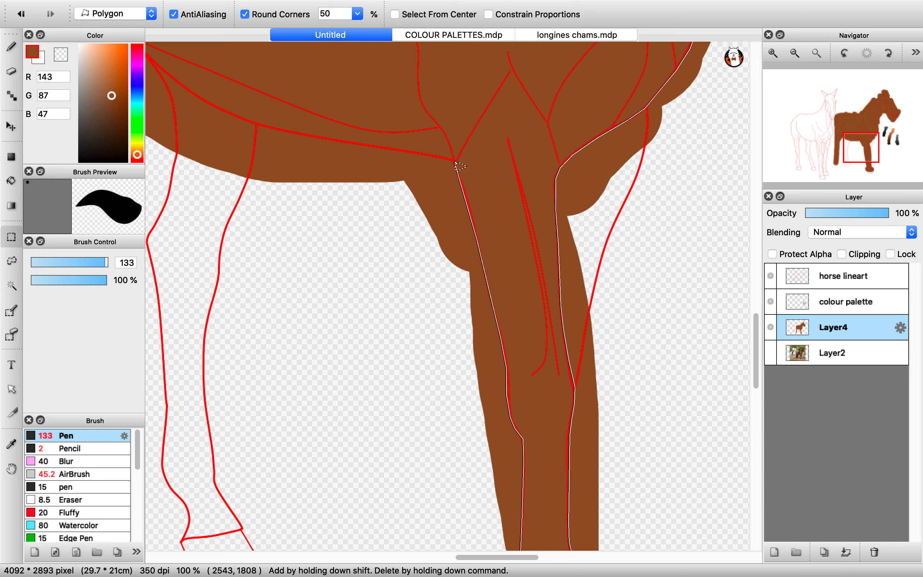
left_click(454, 161)
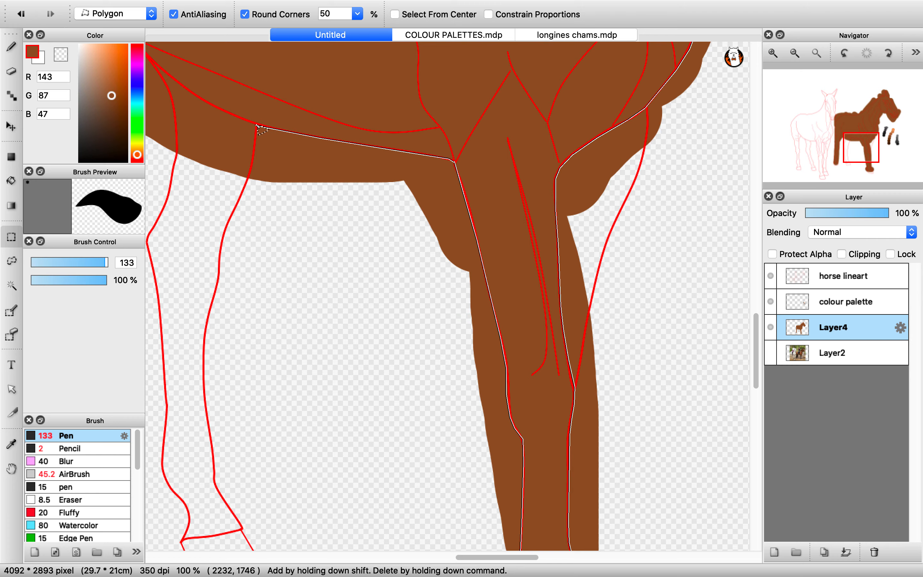
- Examine the finished bay horse in longines chams.mdp as a reference, then return to the Untitled drawing
left_click(577, 35)
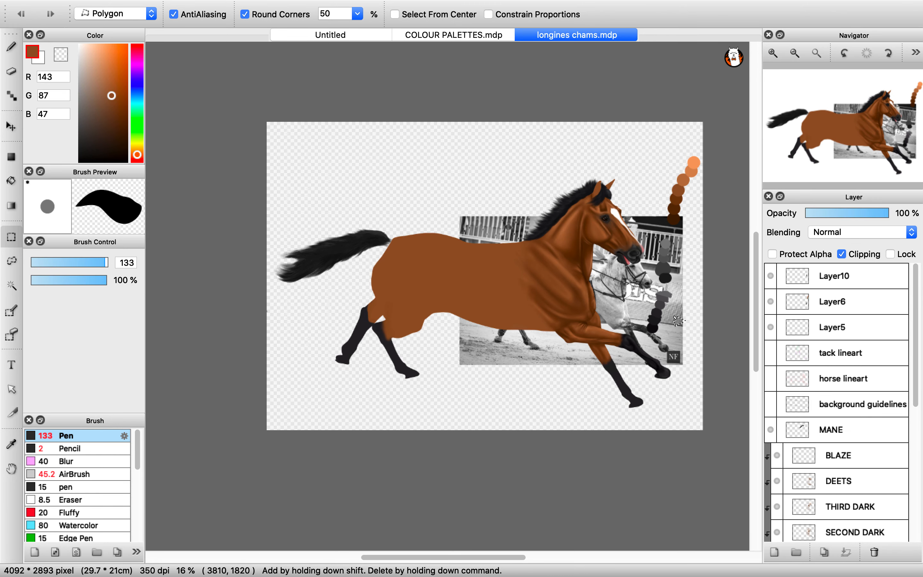
scroll(678, 320, "up", 2)
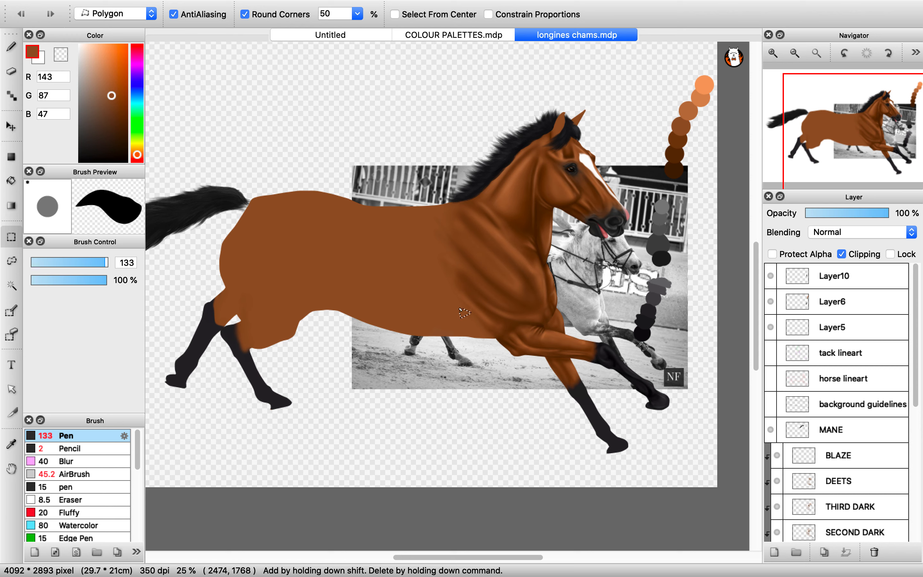
left_click(355, 35)
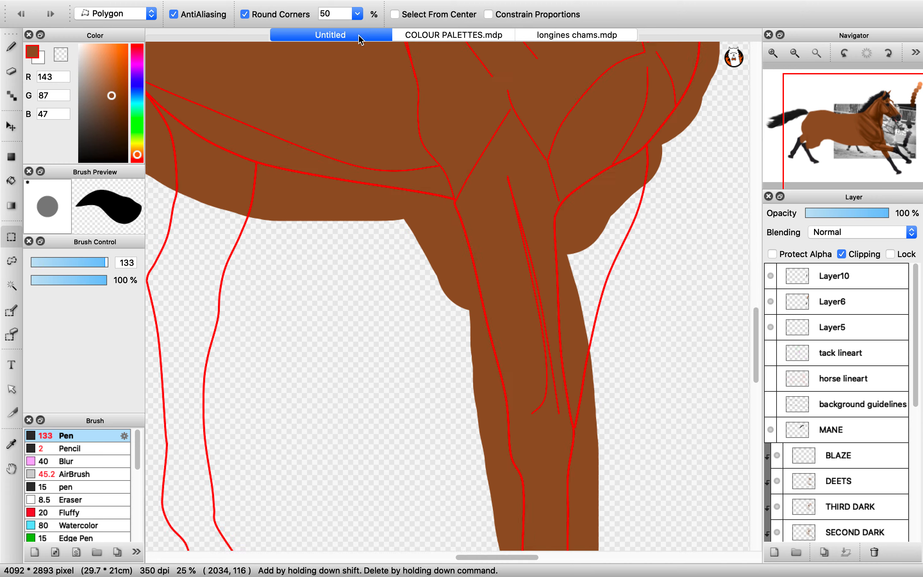
- Extend the polygon selection along the brown horse's belly line to the point where it meets the hind leg
mouse_move(2, 6)
left_click_drag(319, 255, 473, 389)
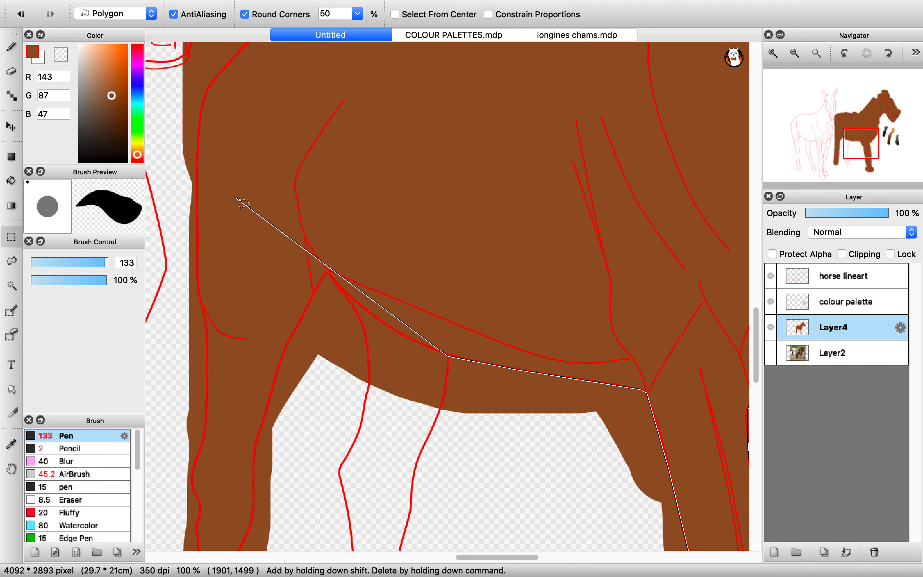
left_click(396, 331)
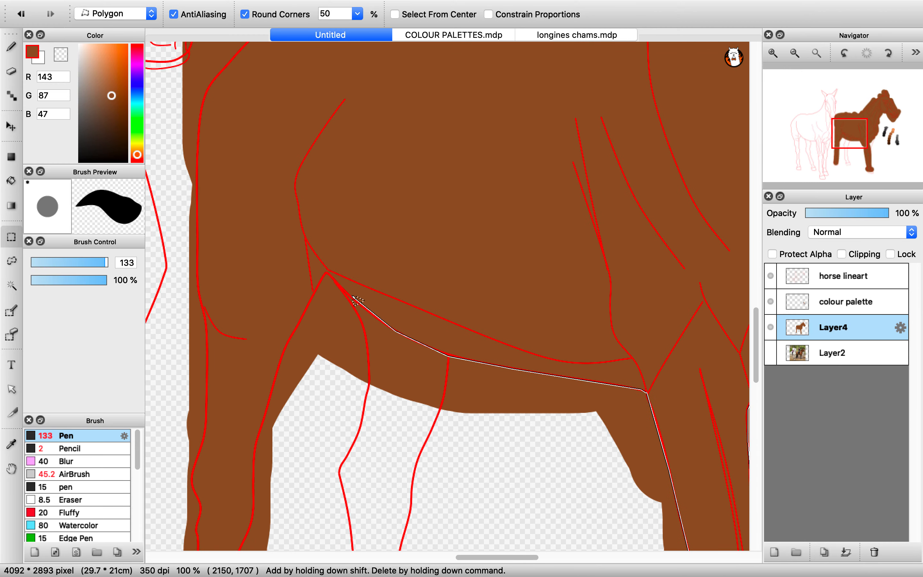
left_click(323, 277)
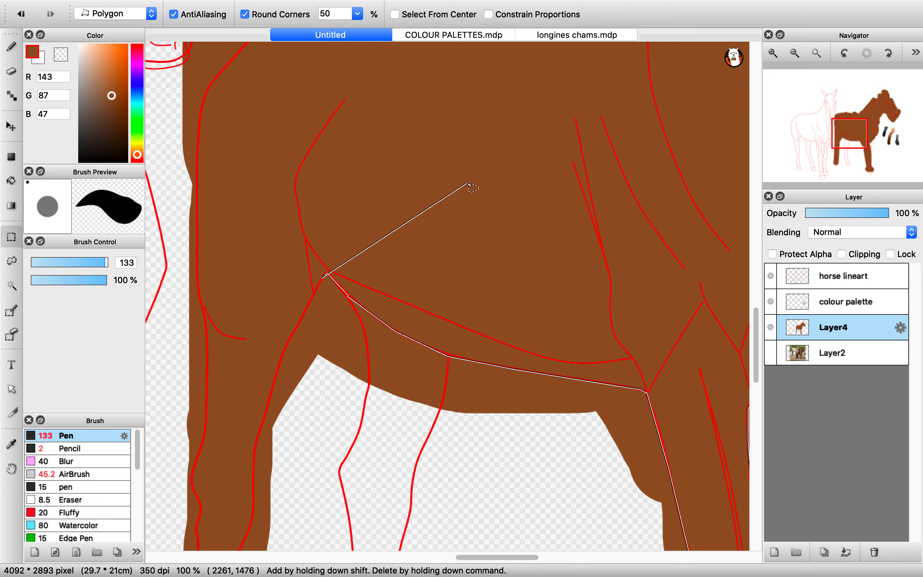
- Trace the polygon selection down the front edge of the brown horse's hind leg, following the lineart from the flank to the fetlock
scroll(467, 182, "down", 4)
scroll(442, 230, "up", 4)
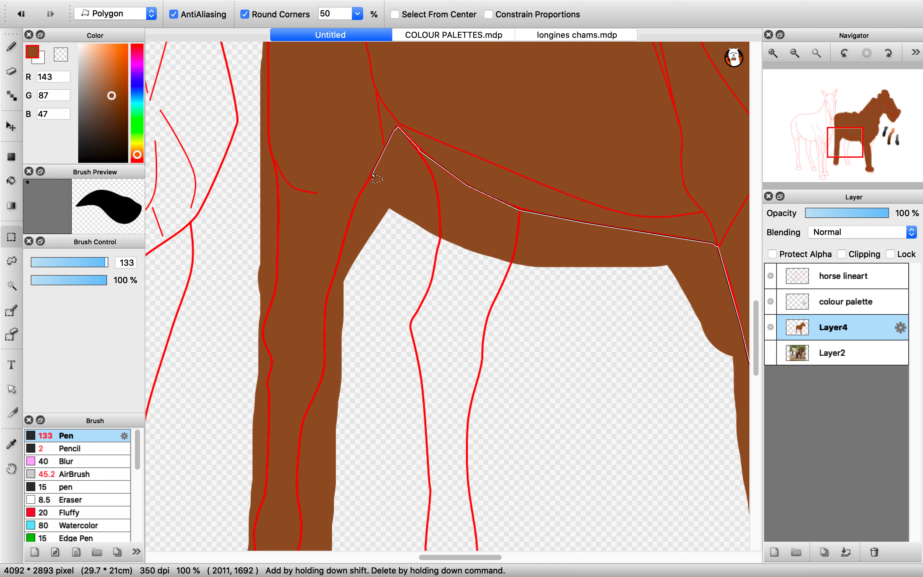
left_click(355, 208)
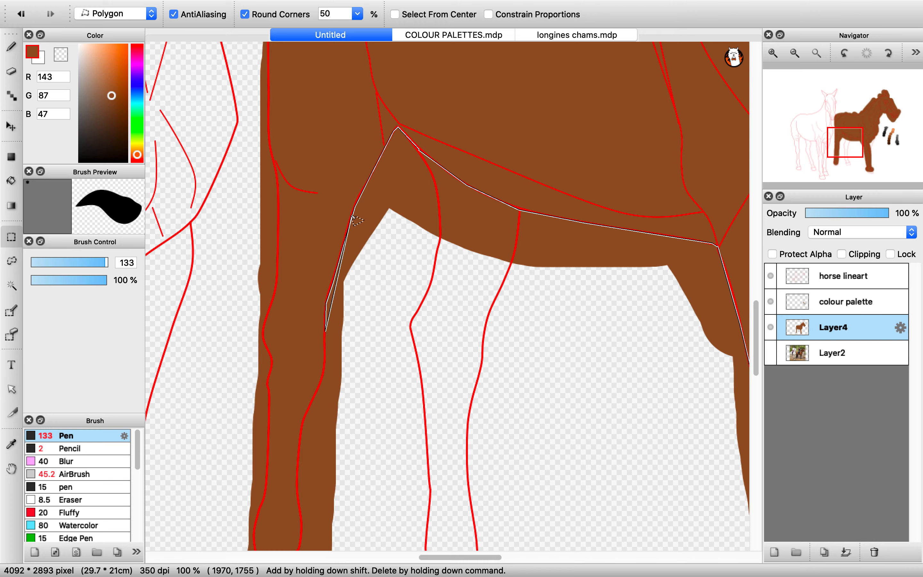
scroll(356, 223, "down", 4)
scroll(345, 263, "up", 3)
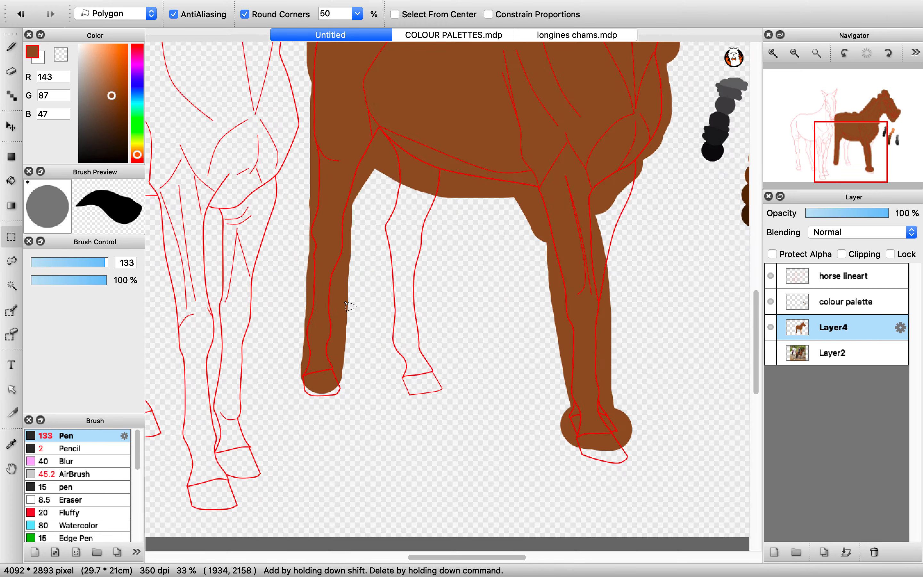
scroll(350, 217, "up", 4)
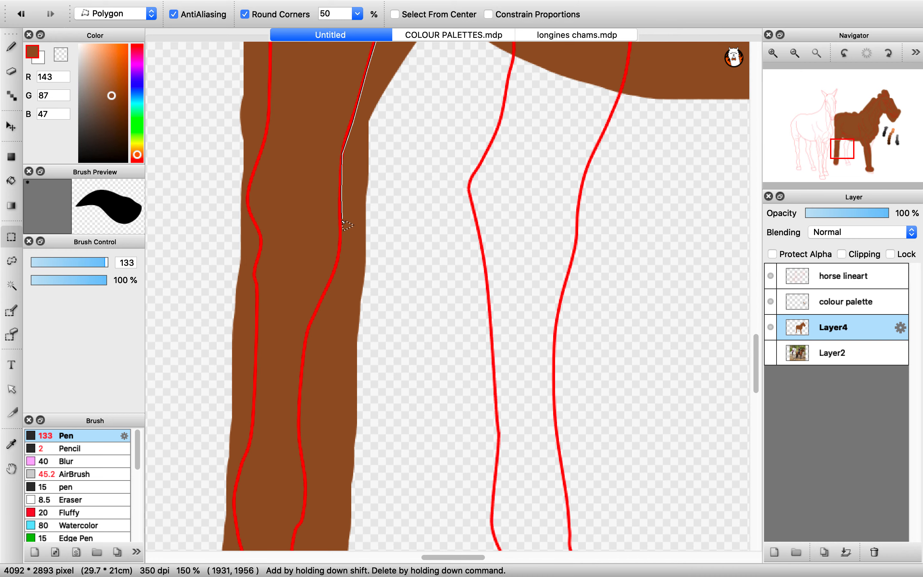
left_click(341, 242)
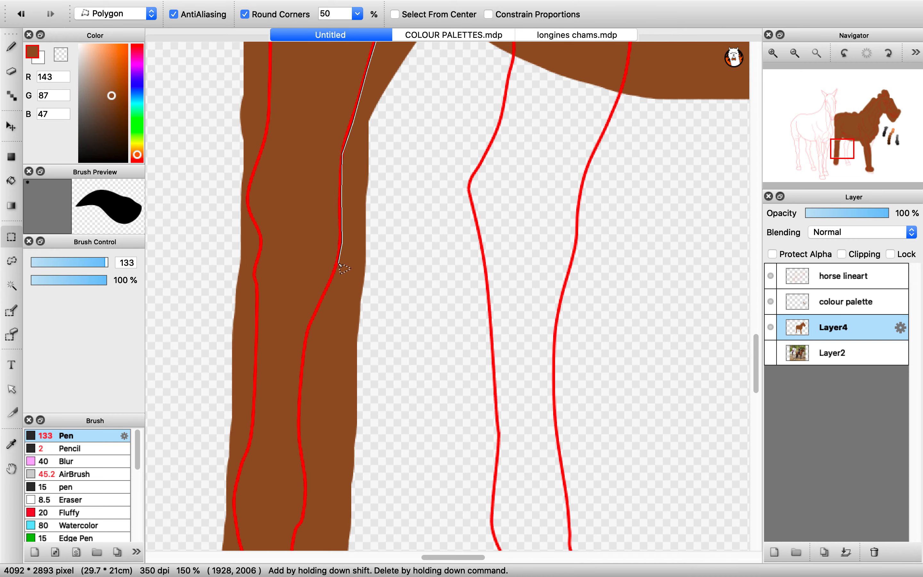
left_click(338, 264)
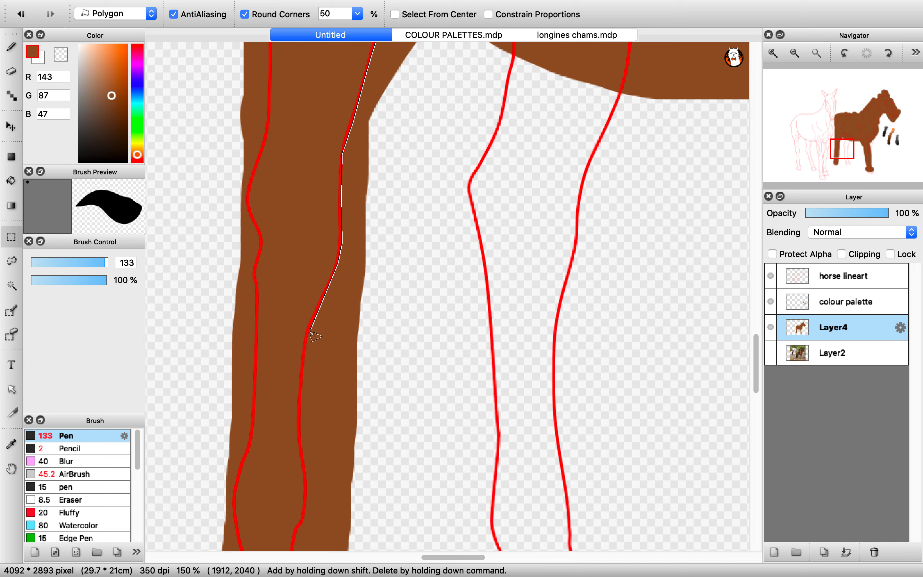
left_click(304, 359)
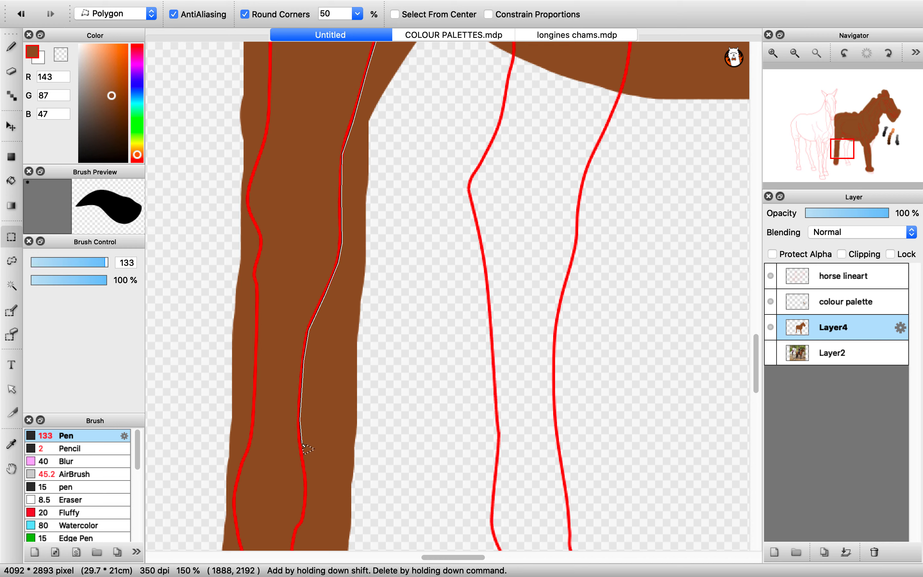
left_click(307, 470)
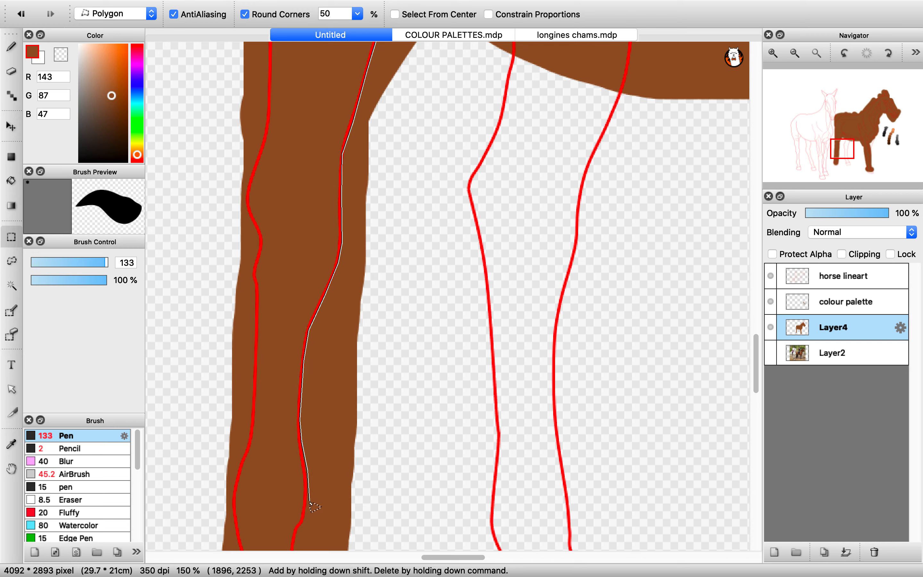
left_click(297, 533)
- Carry the polygon selection across the top of the hind hoof and up the rear edge of the hind leg to the thigh
scroll(409, 295, "down", 3)
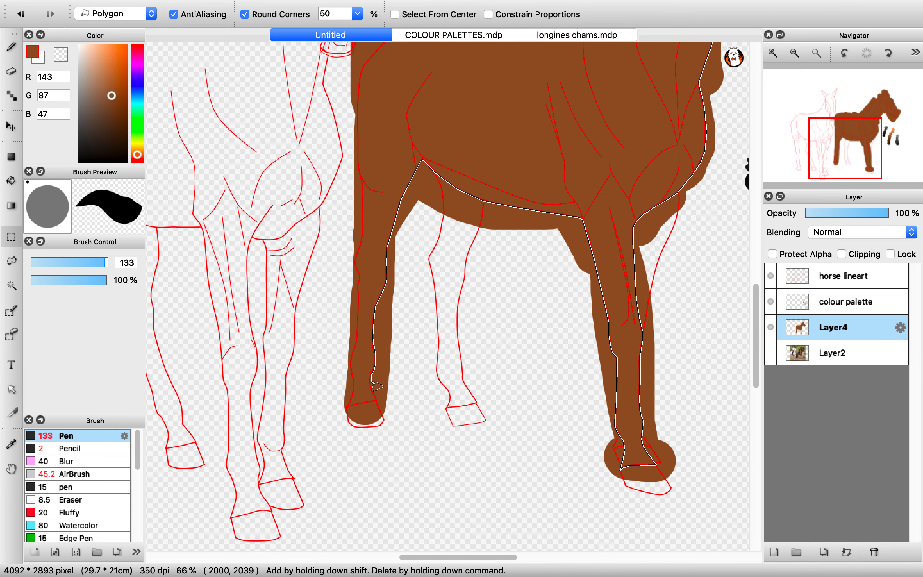
scroll(375, 385, "up", 3)
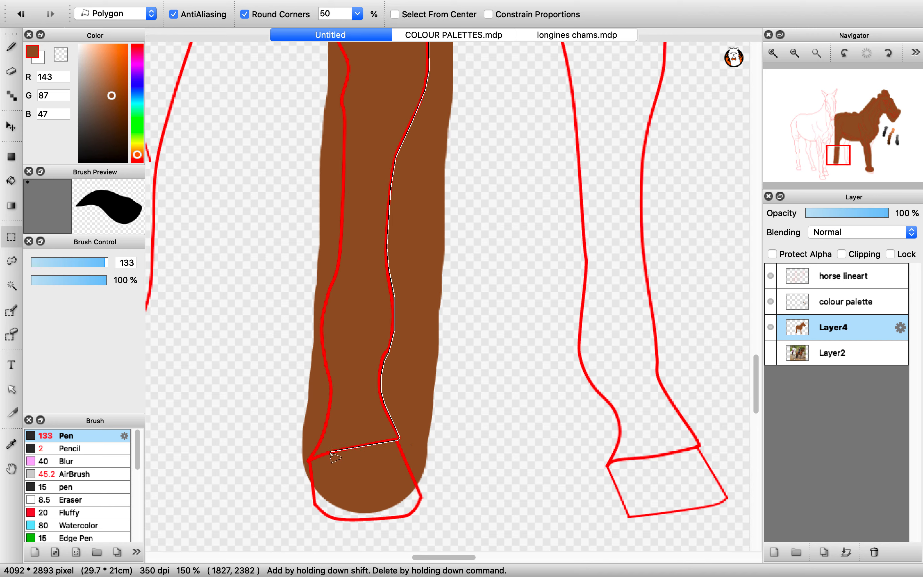
left_click(308, 463)
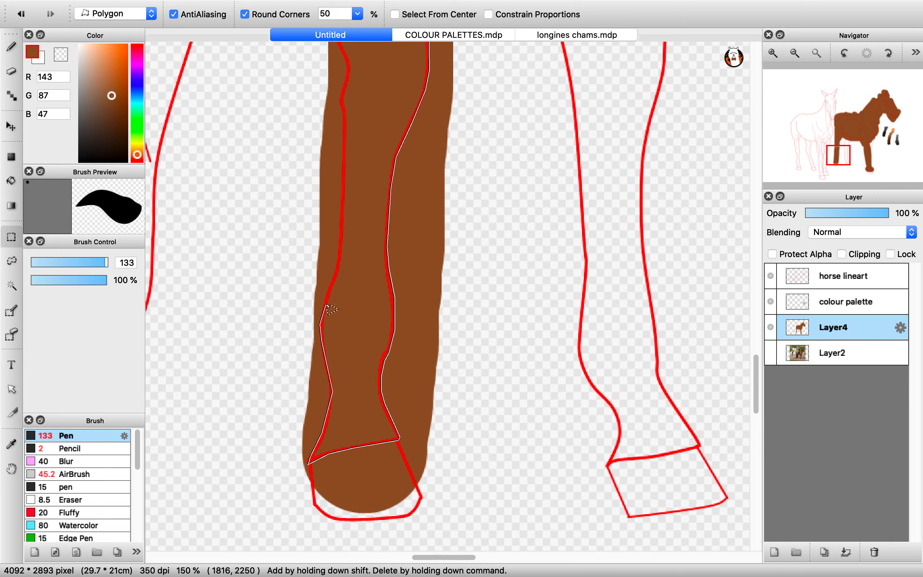
left_click(339, 263)
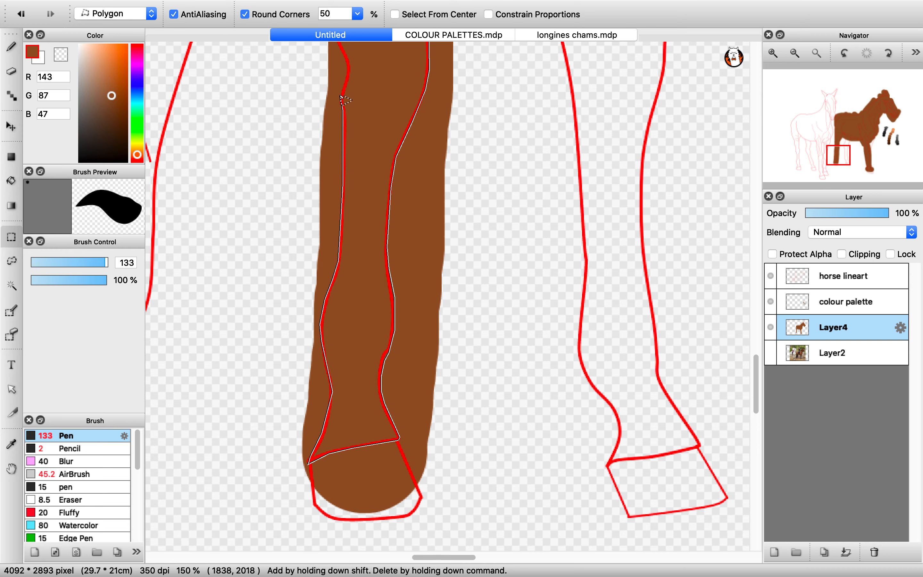
scroll(347, 74, "up", 5)
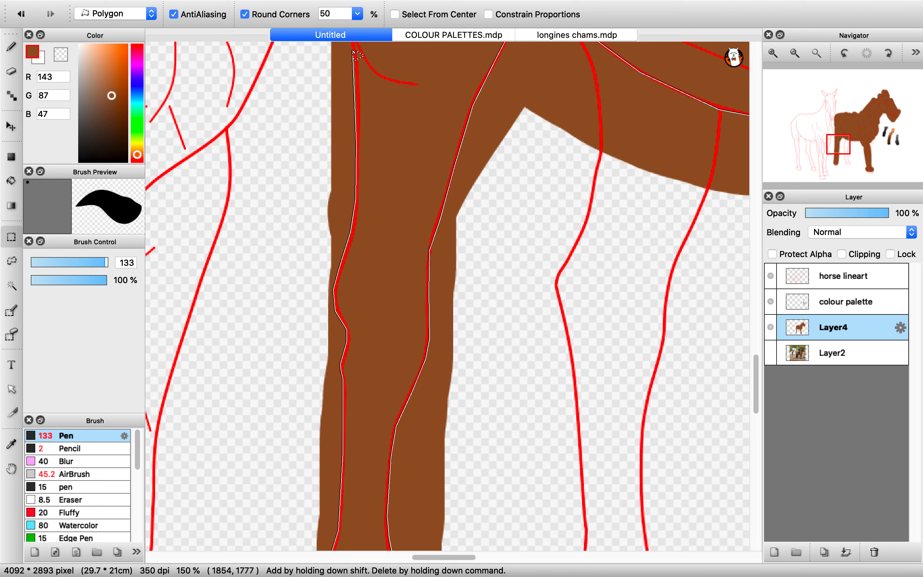
scroll(358, 68, "up", 10)
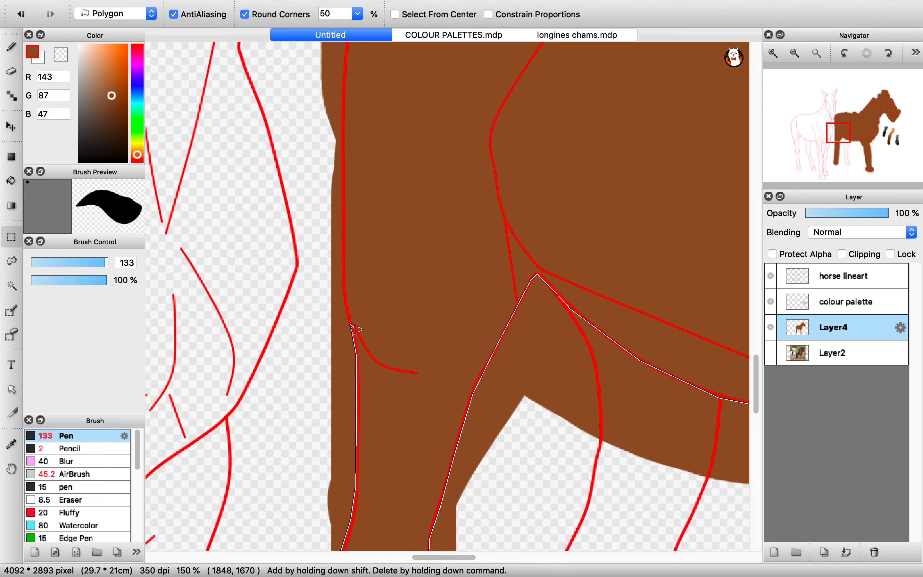
- Trace the polygon selection up the rear edge of the brown horse's thigh to the start of the buttock curve
left_click(346, 302)
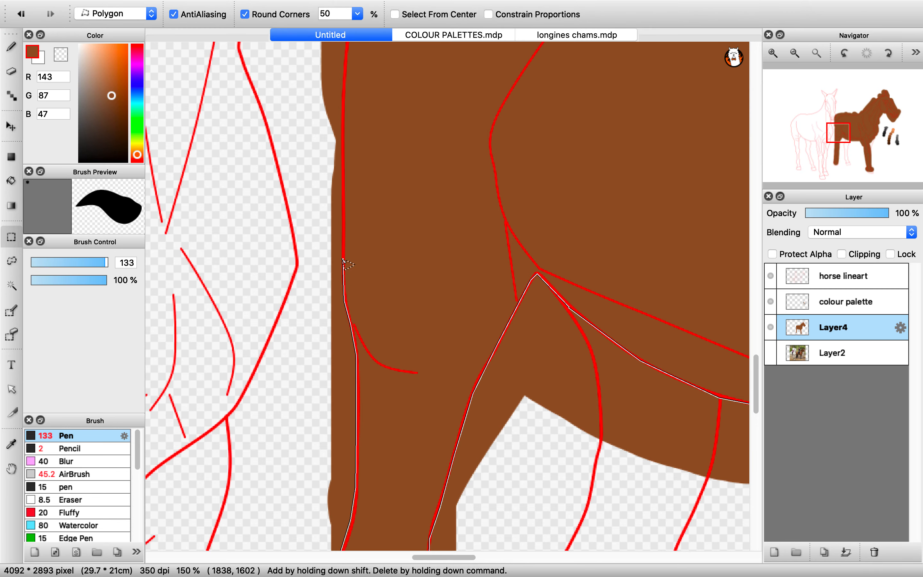
left_click(341, 113)
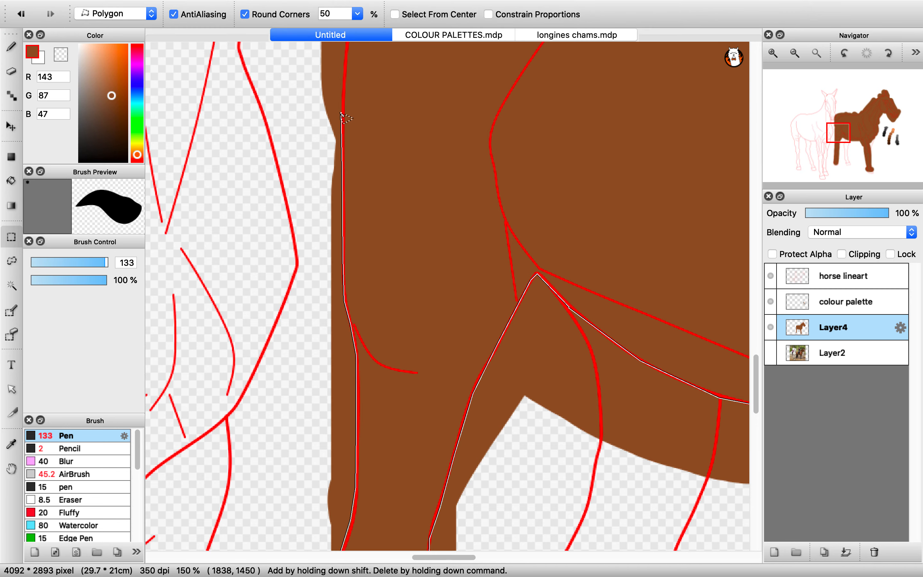
scroll(351, 114, "up", 5)
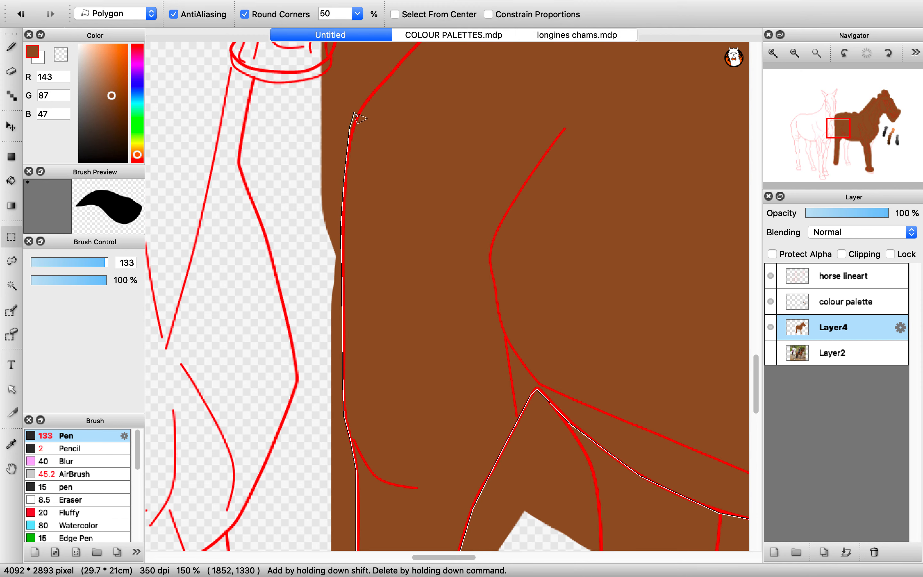
scroll(360, 121, "up", 6)
left_click(349, 263)
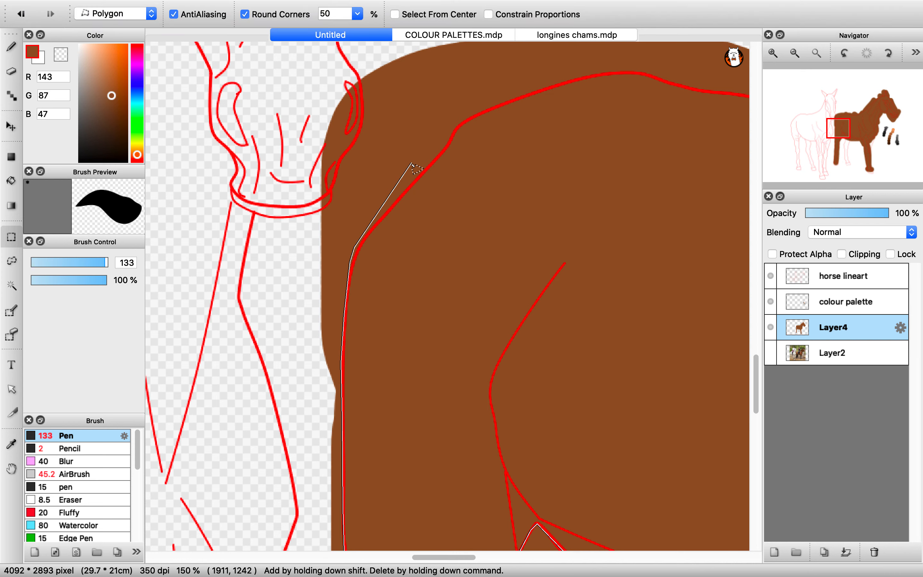
- Carry the polygon selection around the buttock and up the rump lineart to the start of the croup
left_click(362, 240)
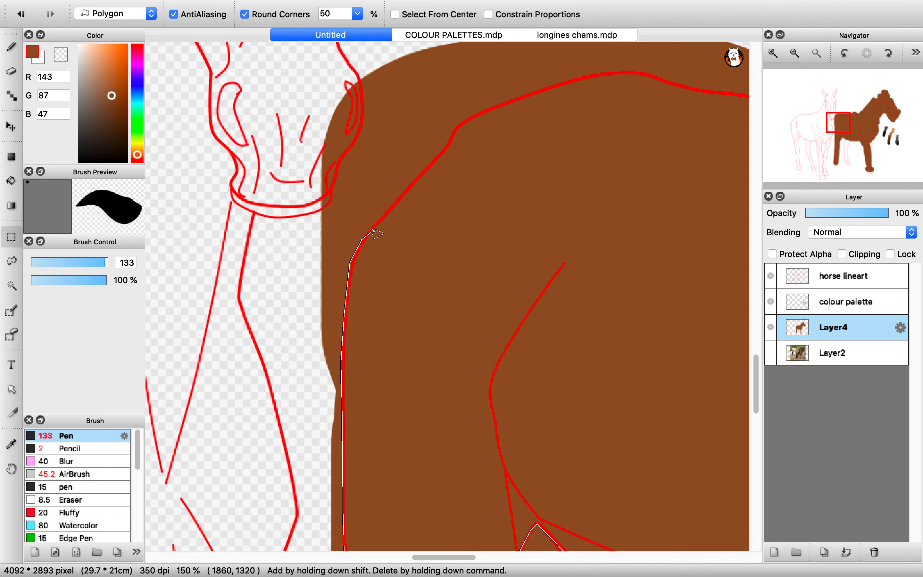
left_click(376, 221)
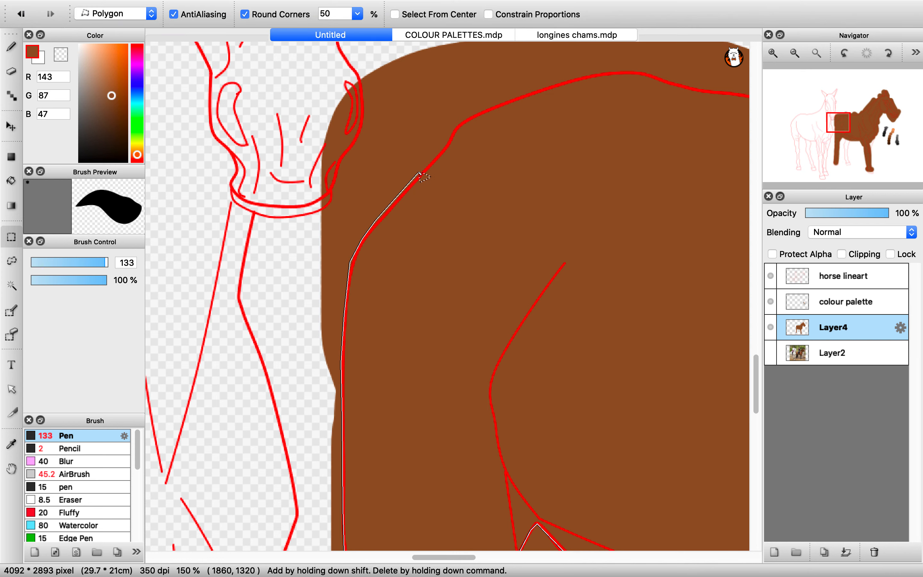
left_click(448, 144)
left_click(457, 124)
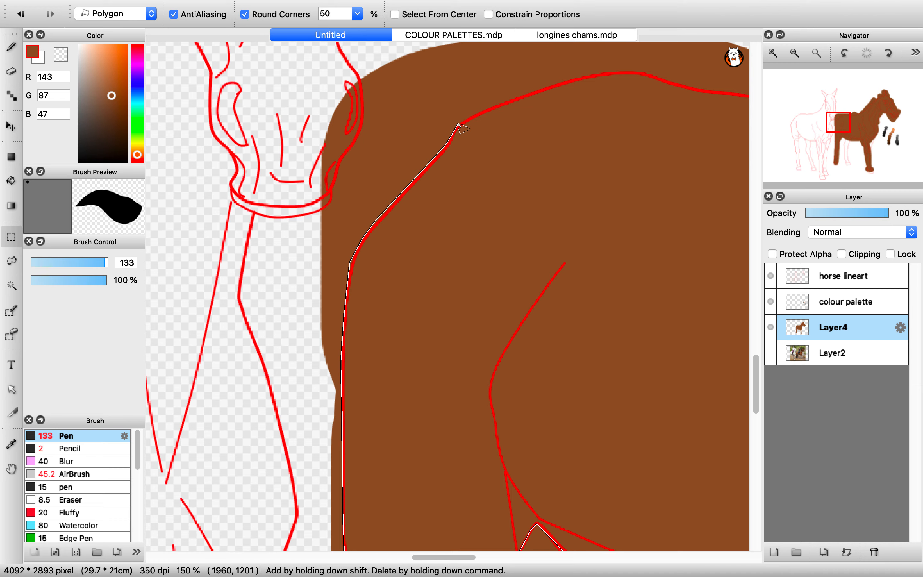
left_click(511, 98)
- Continue the polygon selection over the top of the croup and along the loin lineart to the dip of the back
scroll(511, 102, "up", 5)
scroll(511, 102, "right", 5)
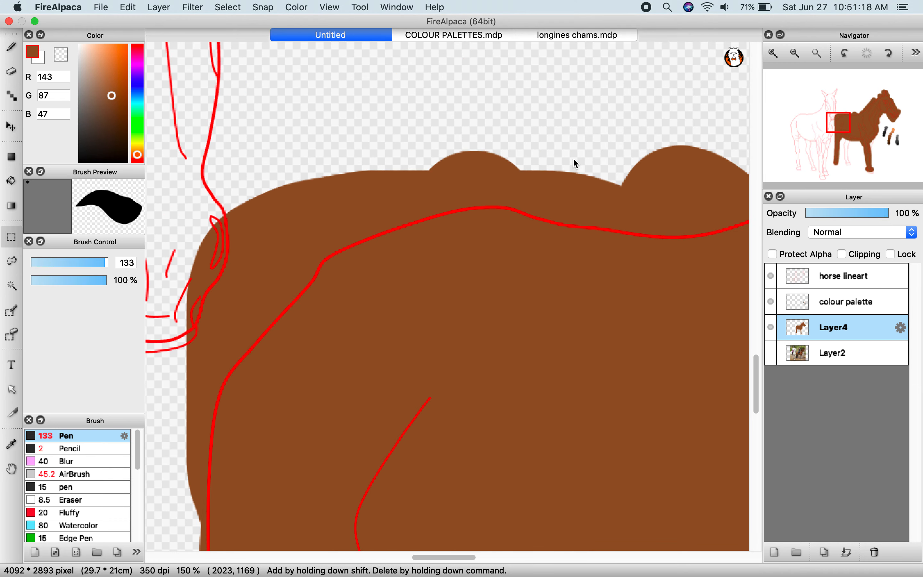
left_click(444, 211)
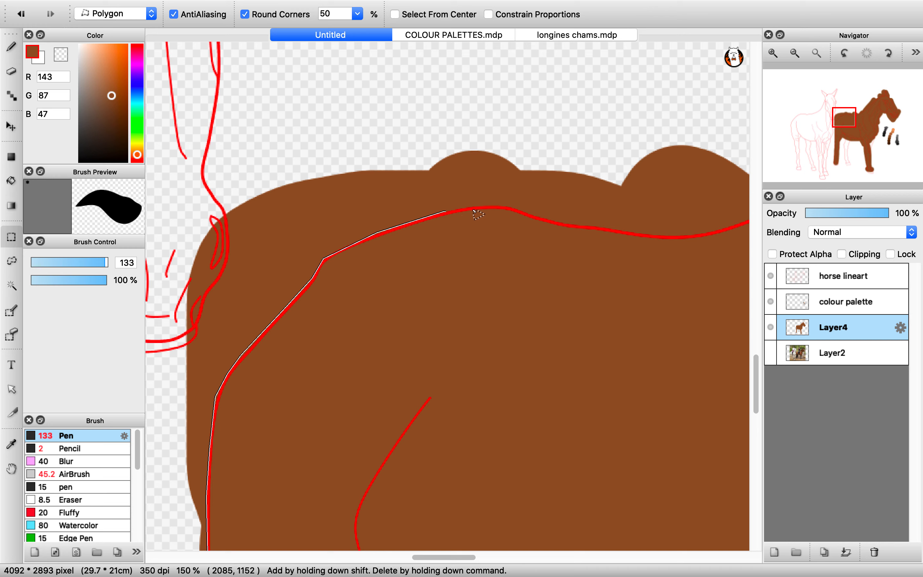
left_click(481, 206)
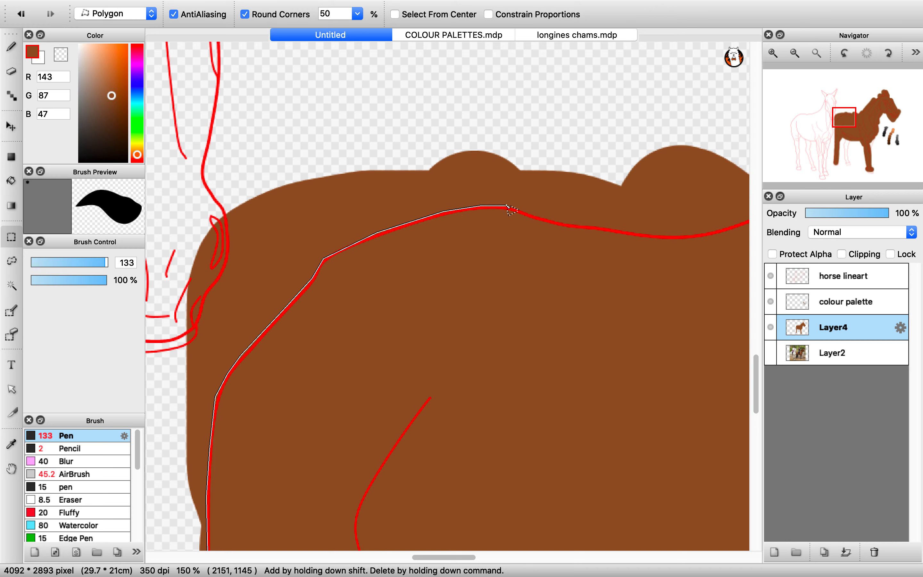
left_click(506, 207)
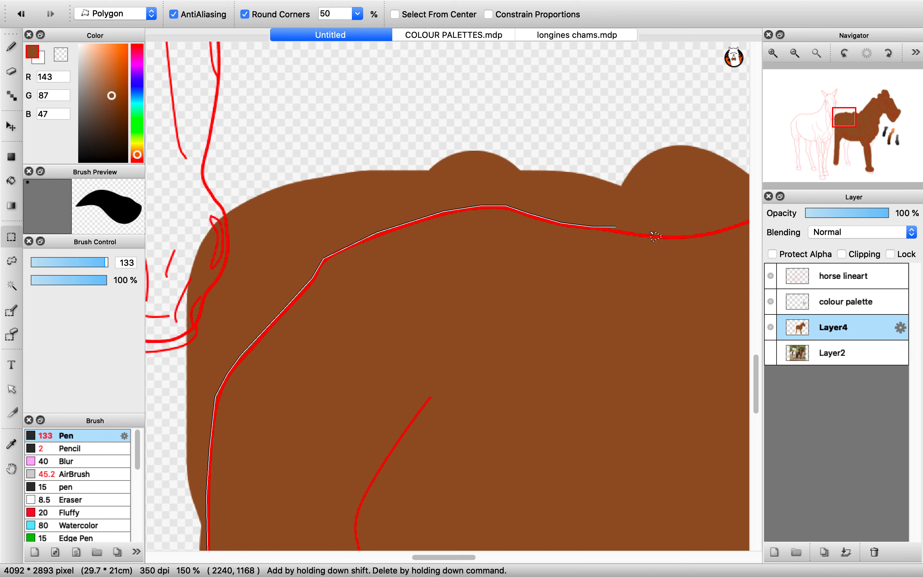
left_click(654, 236)
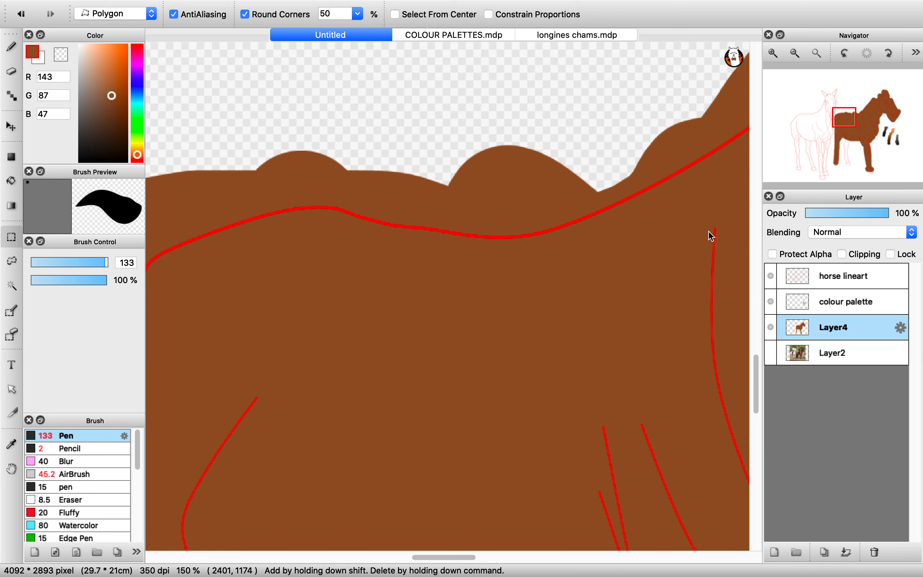
- Extend the polygon selection along the brown horse's back and up the rise of the withers
left_click(524, 237)
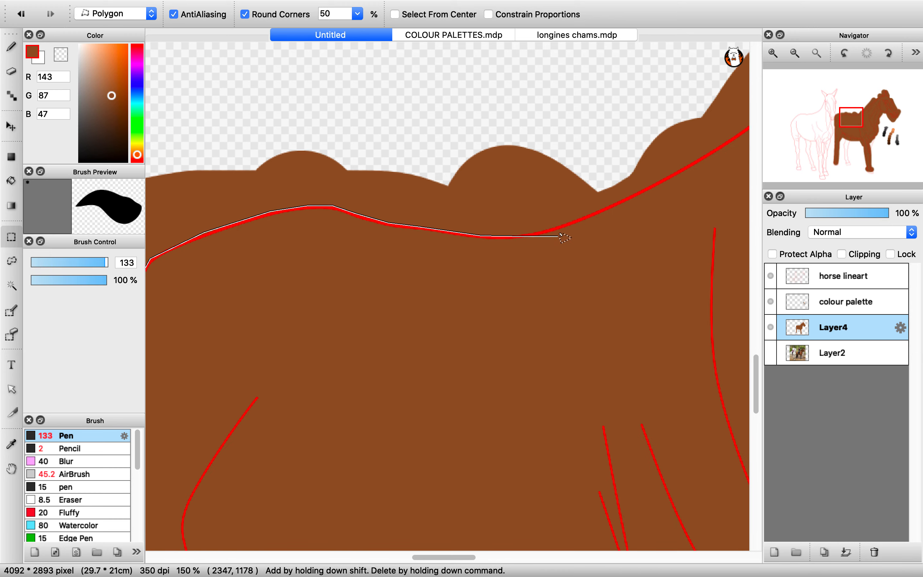
left_click(564, 226)
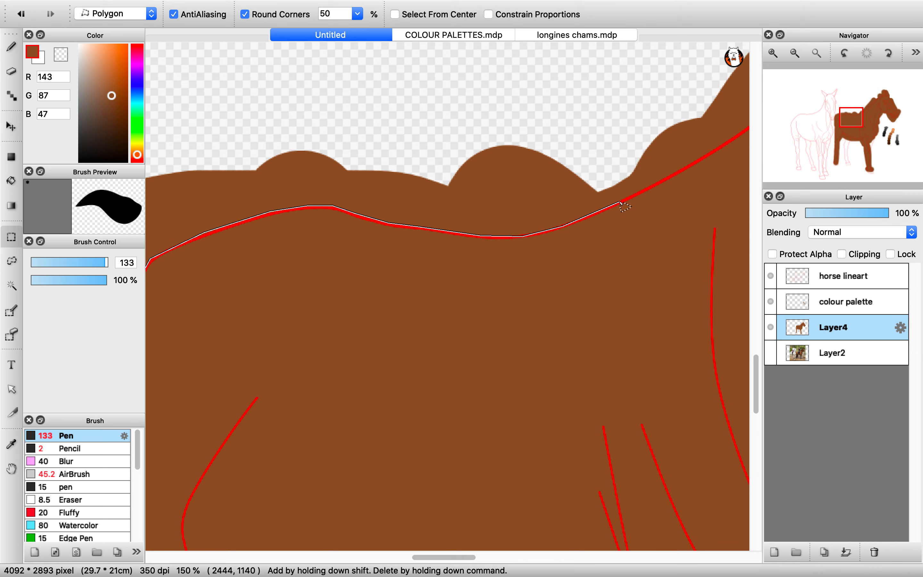
left_click(620, 202)
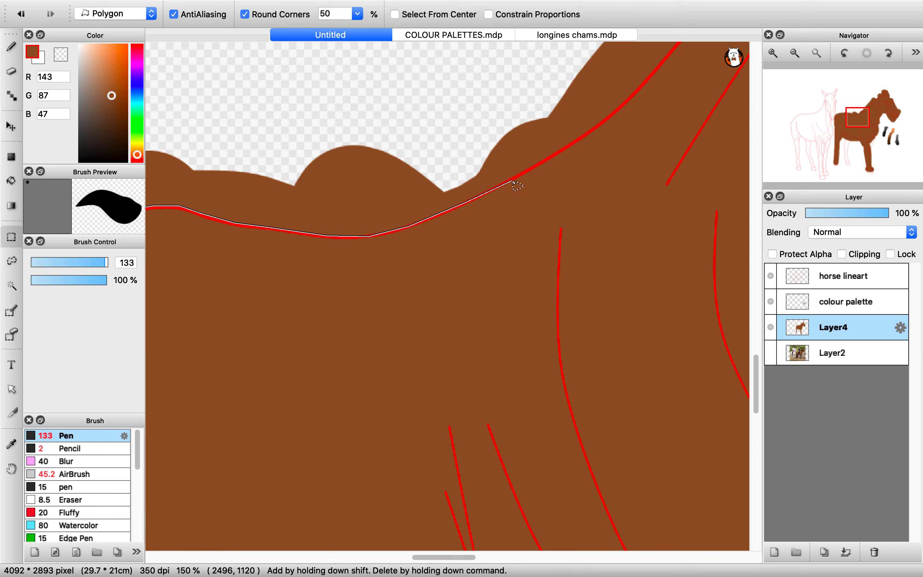
left_click(585, 134)
- Examine the shading on the bay horse in longines chams.mdp and the swatches in COLOUR PALETTES.mdp, then return to the Untitled drawing
left_click(598, 36)
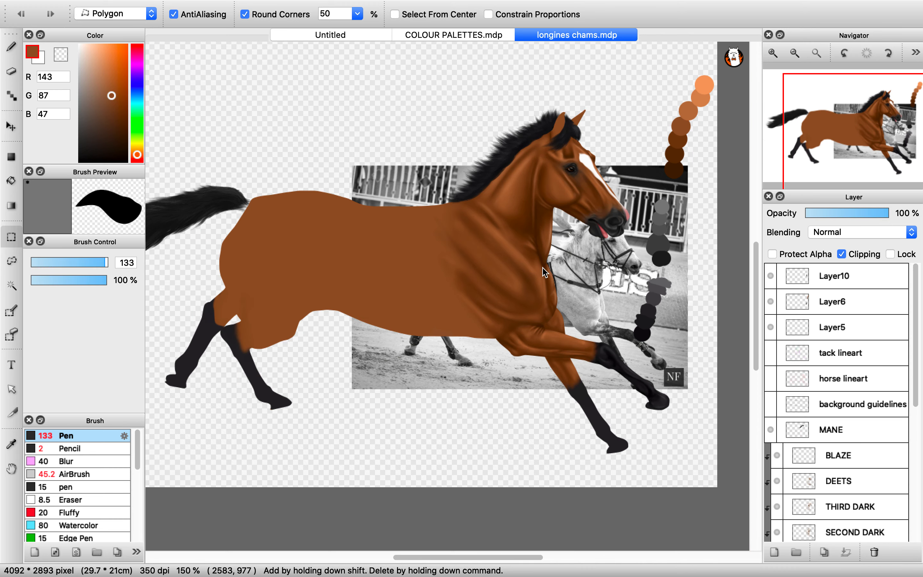
scroll(546, 272, "up", 5)
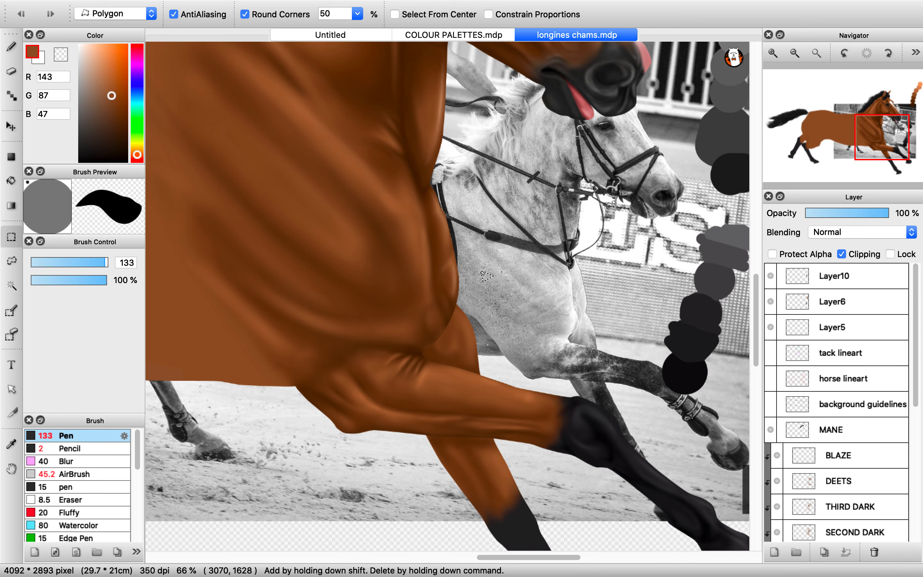
left_click(453, 35)
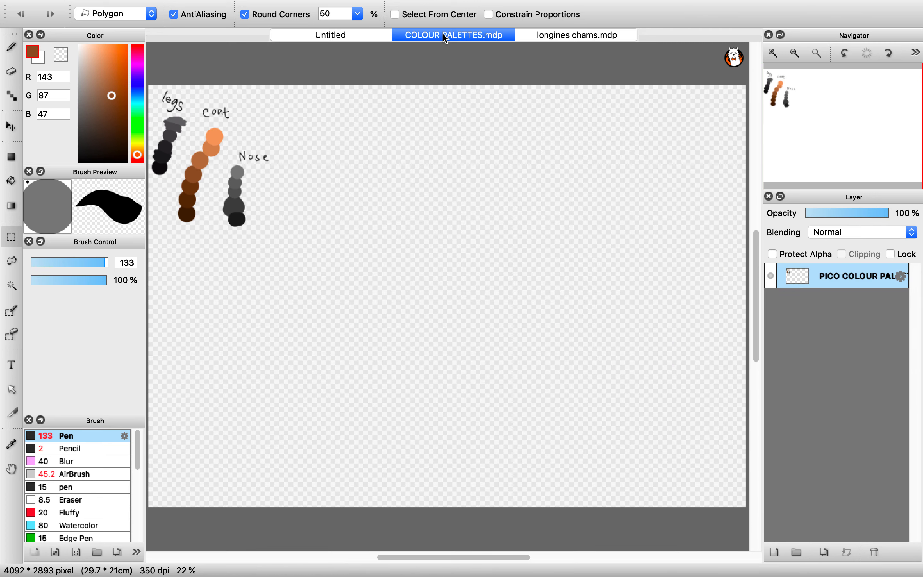
left_click(330, 35)
- Trace the polygon selection from the withers up the crest of the neck to the base of the ear
scroll(538, 280, "down", 4)
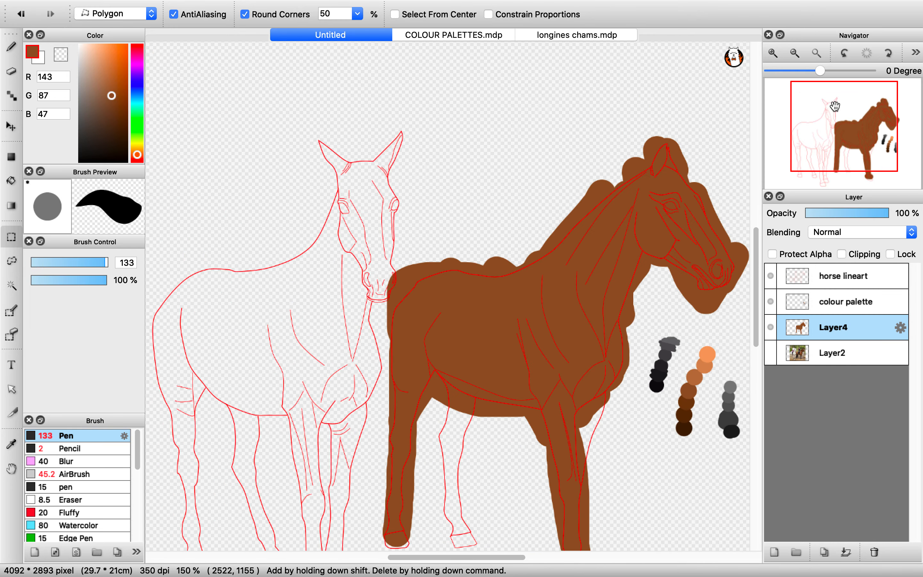
left_click_drag(834, 105, 854, 113)
scroll(524, 230, "up", 1)
scroll(527, 234, "up", 3)
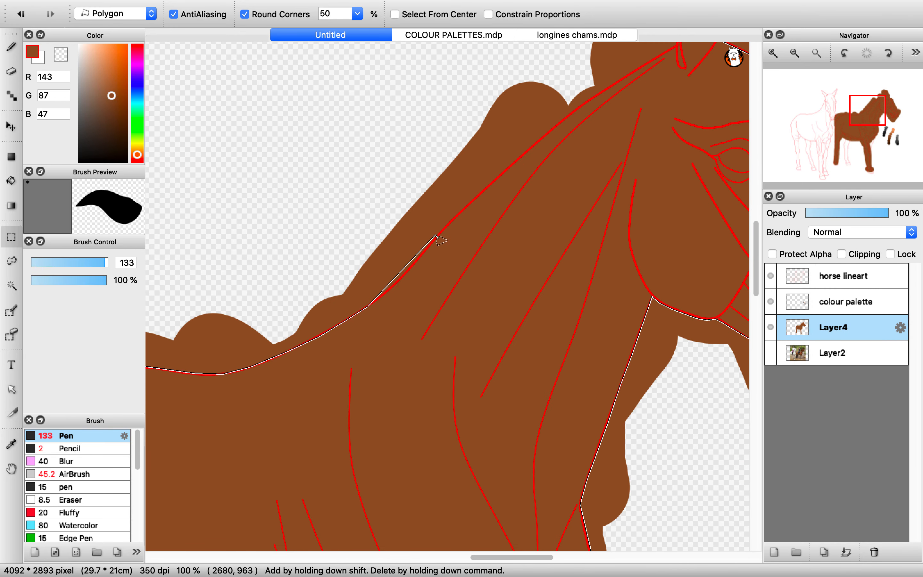
left_click(399, 281)
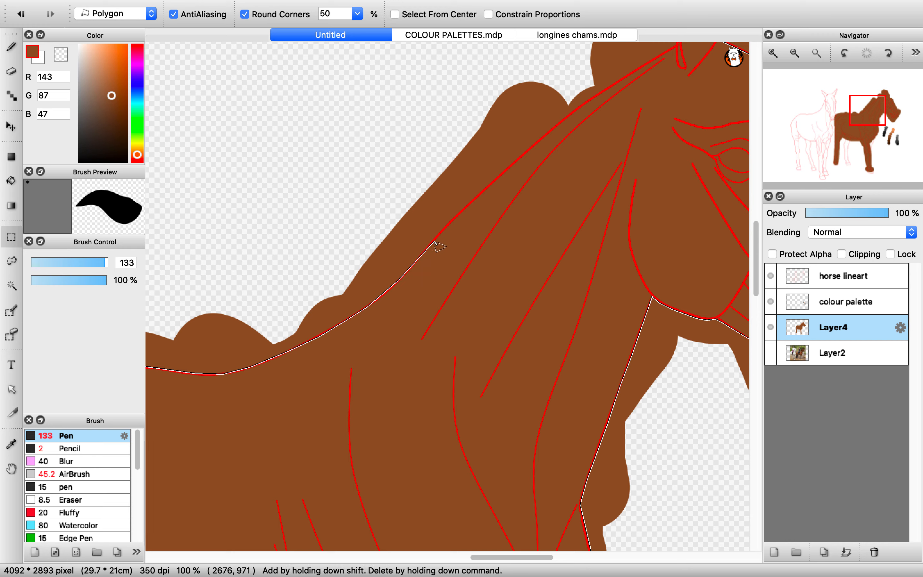
left_click(433, 238)
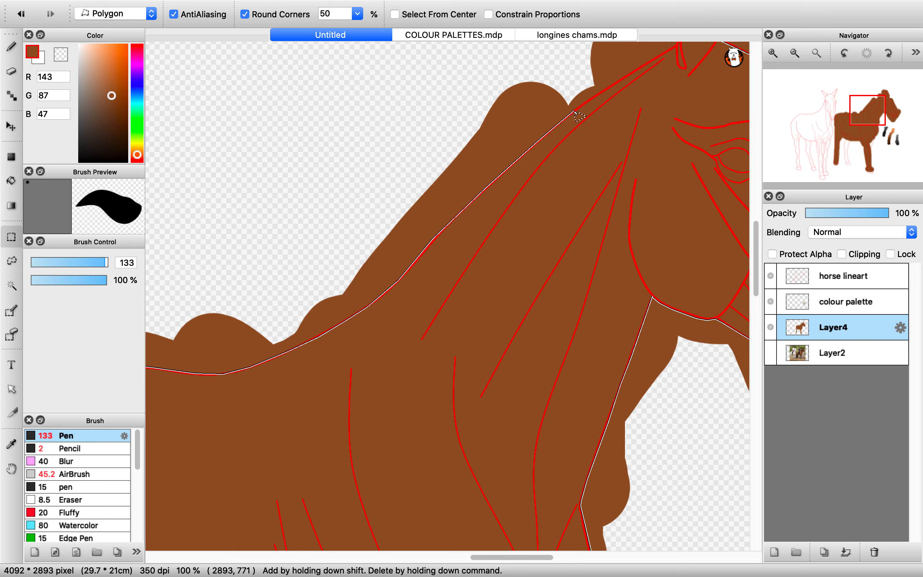
scroll(610, 91, "up", 2)
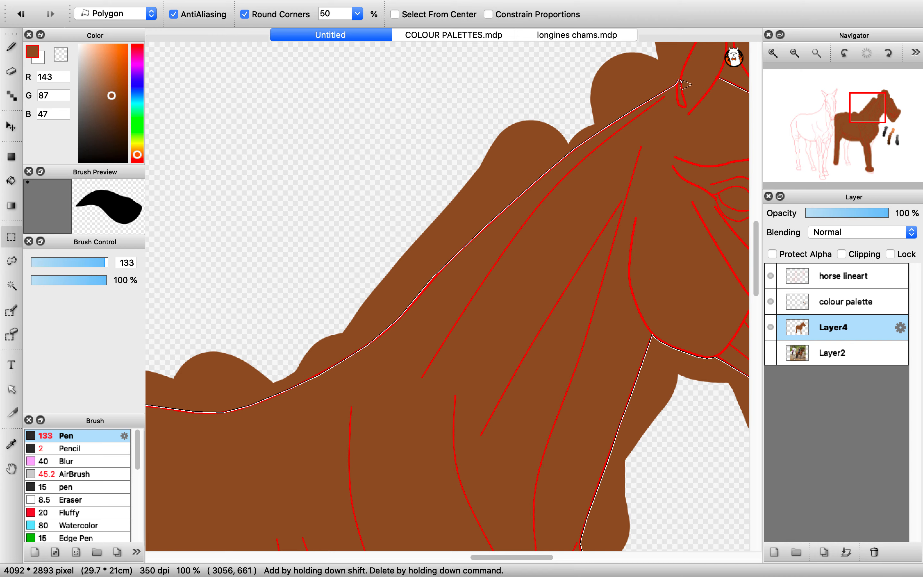
- Outline the brown horse's near ear with the polygon selection and close it at the starting point on the forehead
scroll(689, 73, "up", 5)
scroll(689, 73, "right", 5)
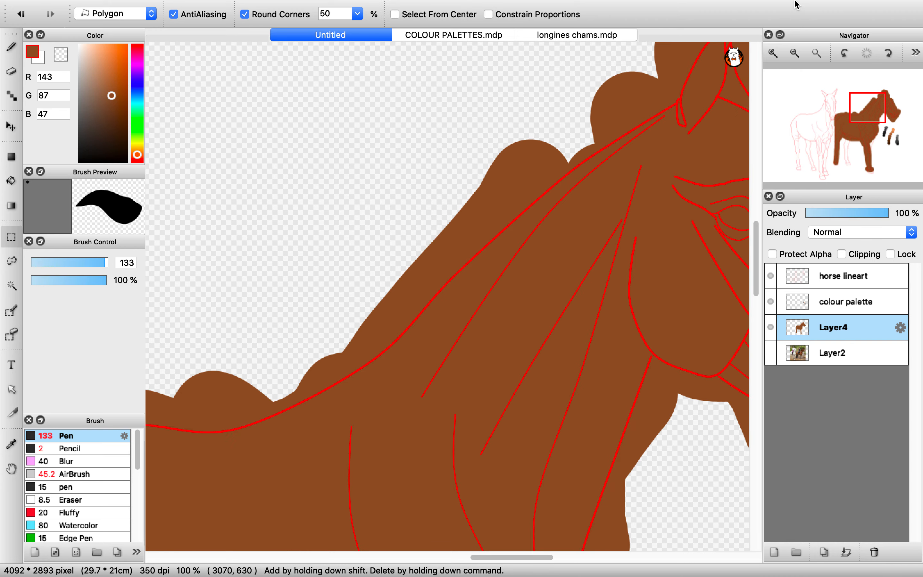
scroll(578, 152, "up", 2)
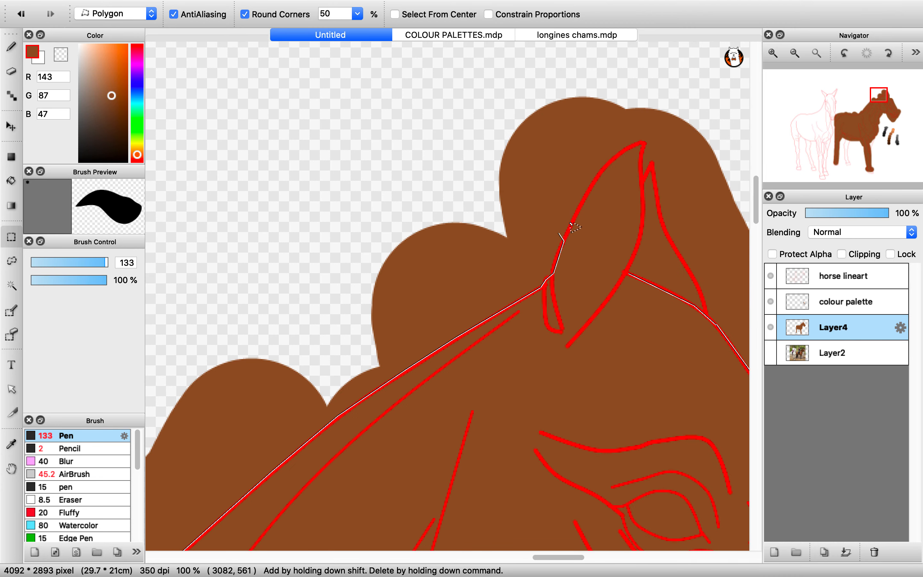
left_click(584, 196)
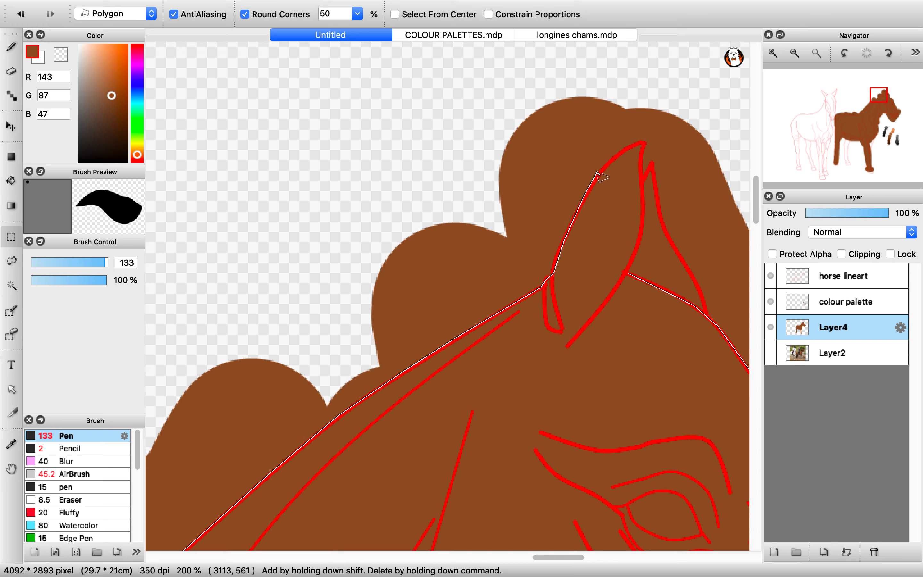
left_click(602, 167)
left_click(621, 150)
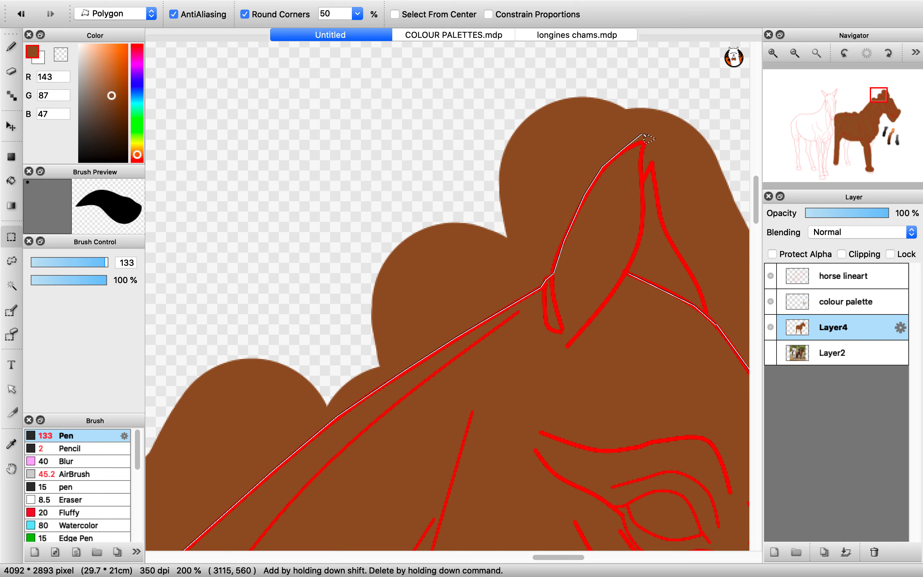
left_click(644, 142)
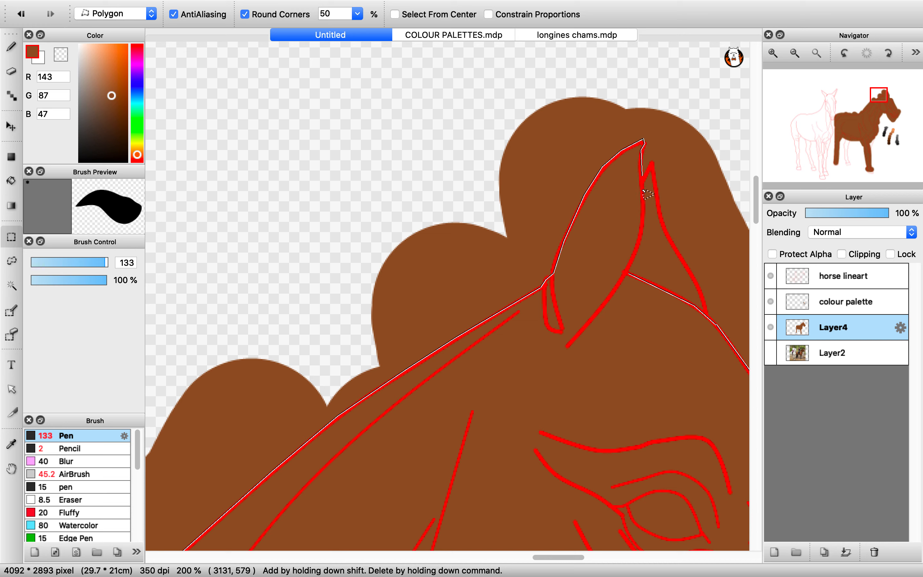
left_click(643, 227)
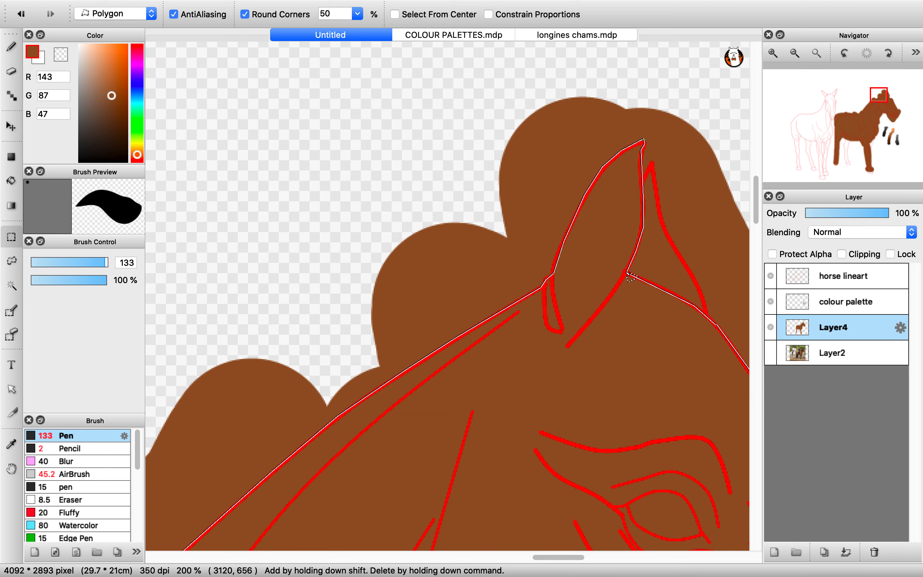
left_click(629, 276)
- Cut the selected horse shape from Layer4, paste it onto a new layer, and clear the selection
key("super+x")
key("super+v")
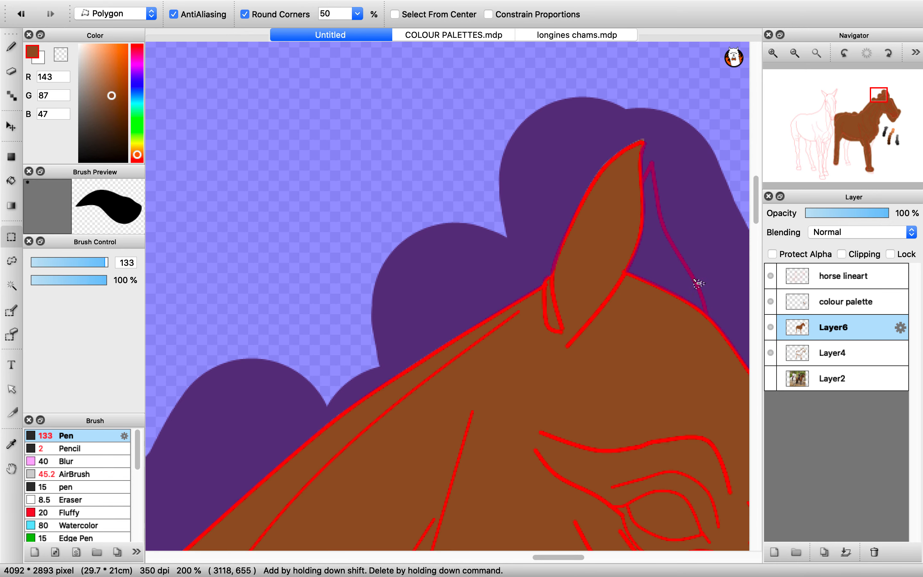
key("super+d")
- Delete Layer4, which holds the leftover brown paint outside the lineart
left_click(808, 353)
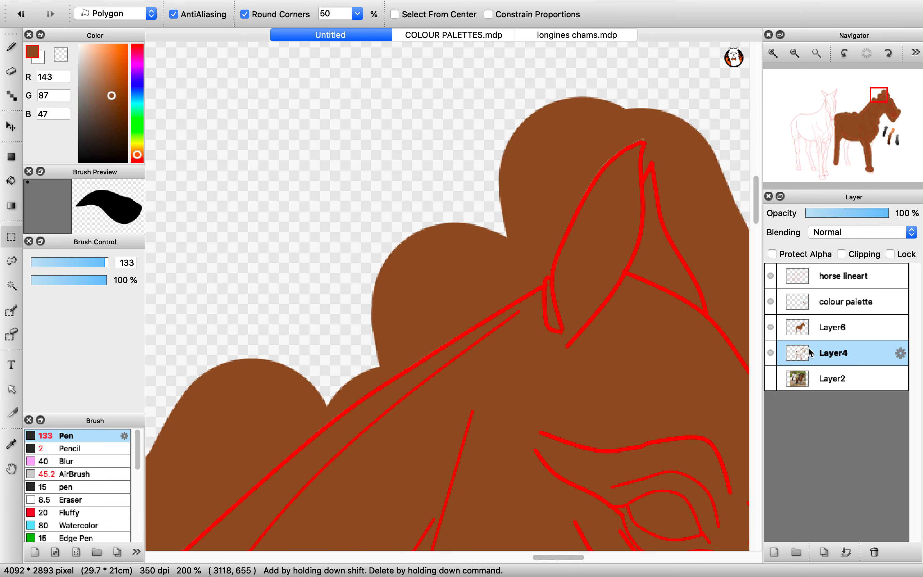
left_click(874, 552)
scroll(488, 236, "down", 8)
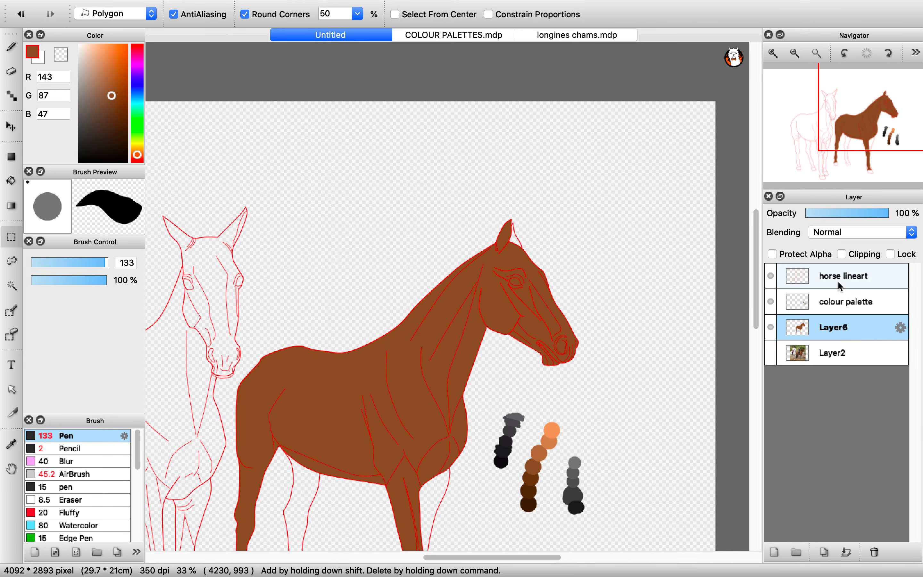
- Lower the opacity of the horse lineart layer to 46 %
left_click(838, 283)
left_click(842, 215)
scroll(709, 164, "down", 3)
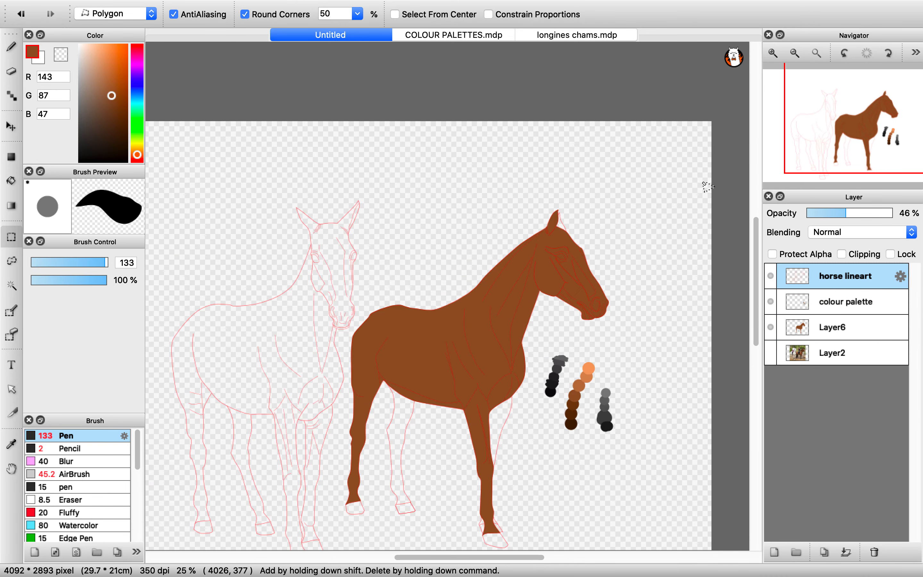
- Turn on Protect Alpha for Layer6, the brown horse's base coat
scroll(578, 335, "up", 4)
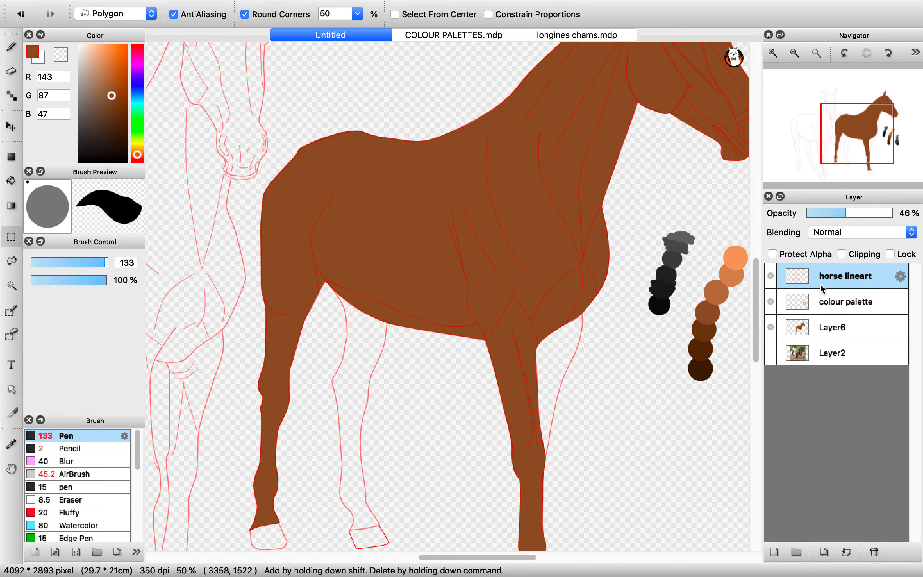
left_click(853, 318)
left_click(772, 254)
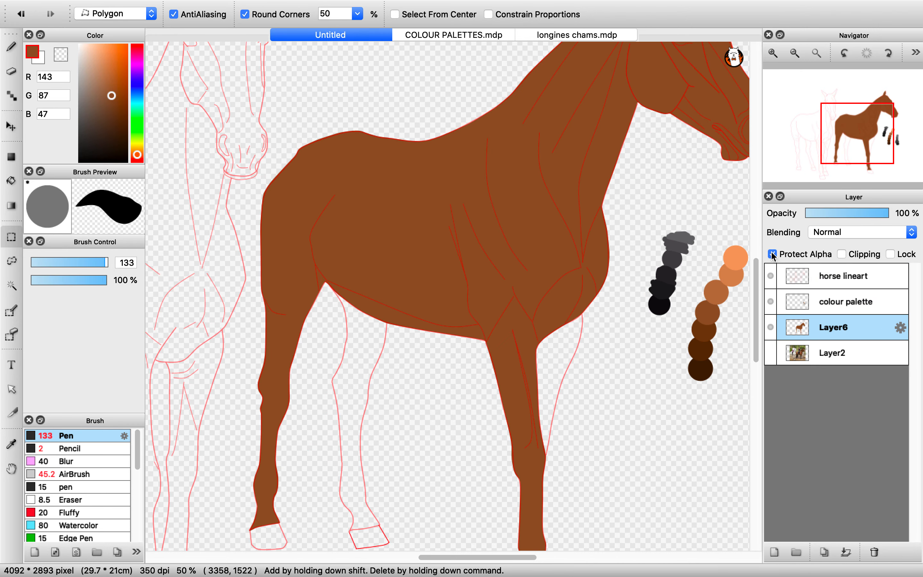
scroll(515, 282, "down", 1)
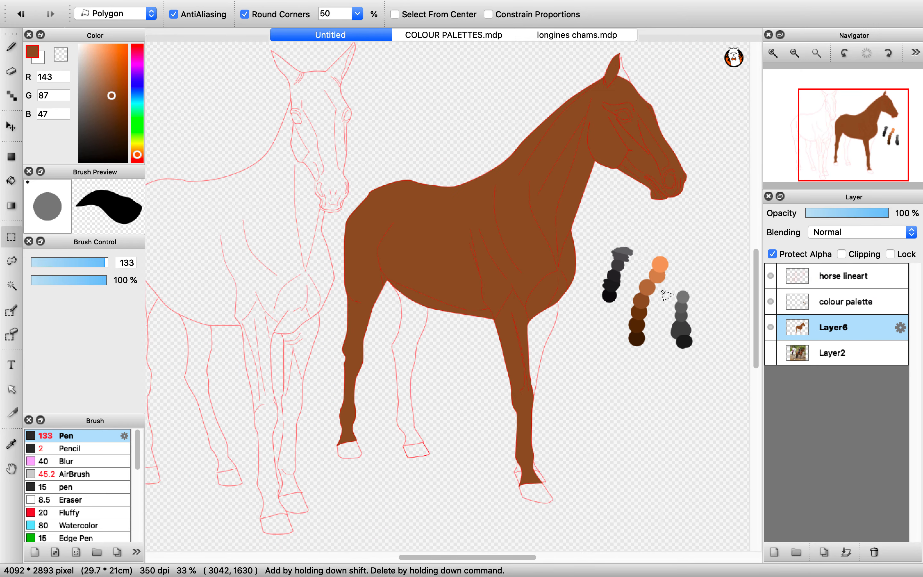
left_click(672, 237)
left_click(594, 234)
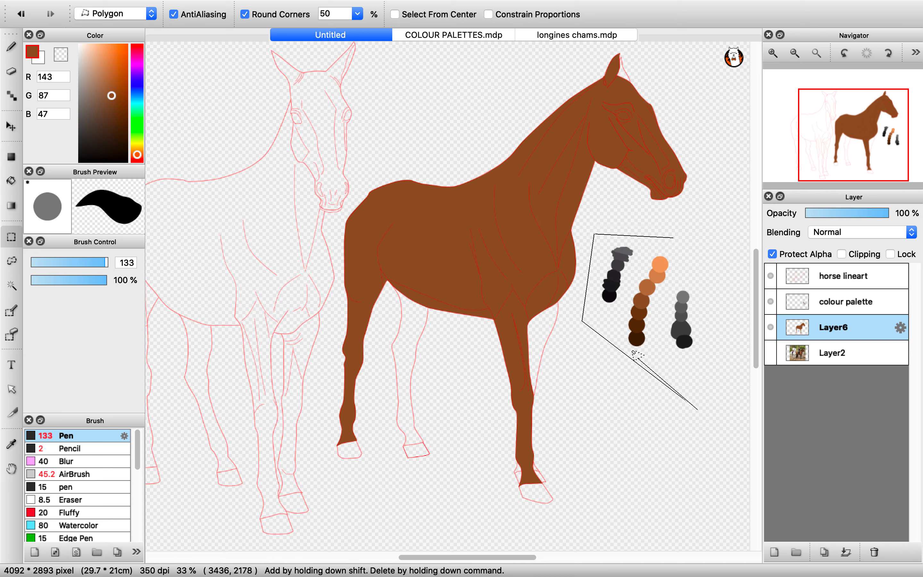
left_click(557, 339)
key("Escape")
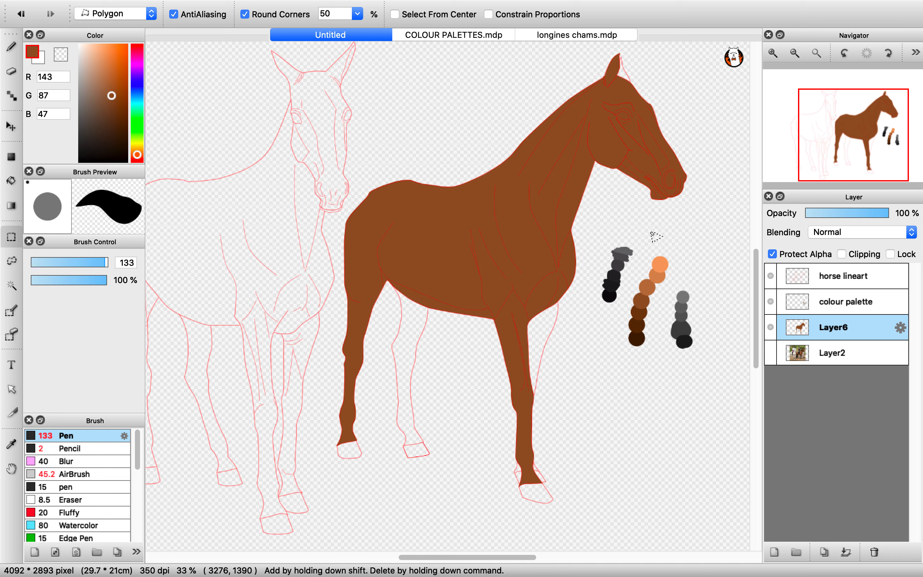
left_click(770, 327)
left_click(770, 327)
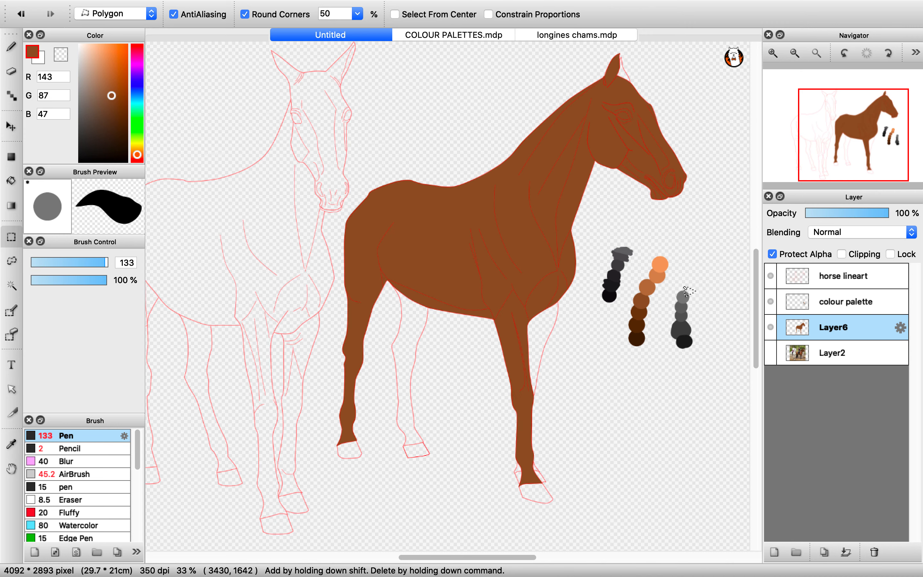
- Look over the legs, coat and nose swatches in COLOUR PALETTES.mdp and the partly shaded horse in longines chams.mdp
left_click(457, 35)
scroll(422, 241, "down", 2)
scroll(225, 126, "up", 5)
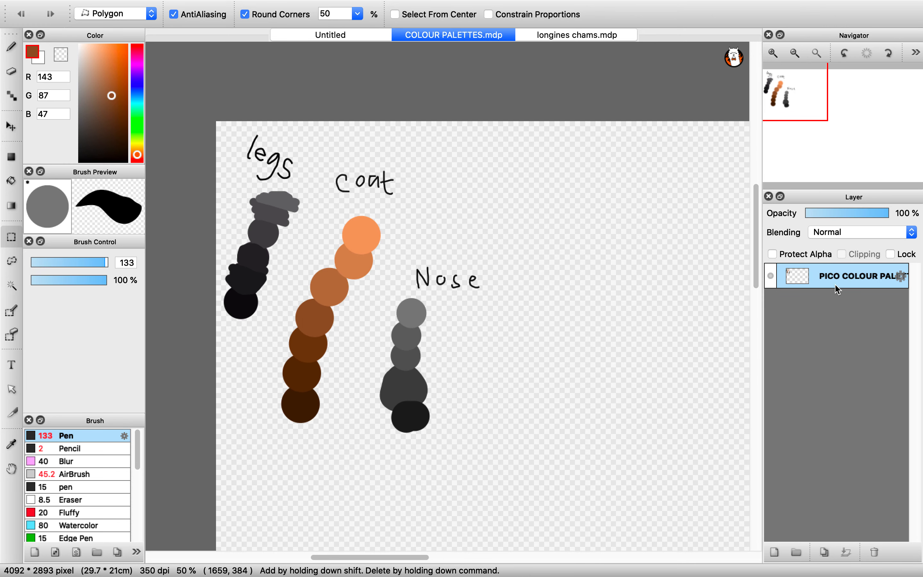
left_click(368, 35)
left_click(425, 35)
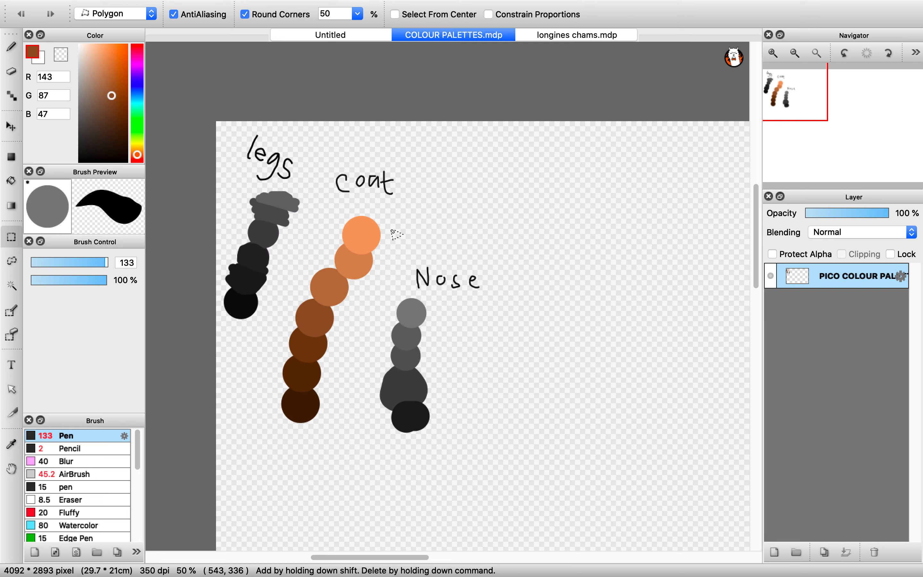
left_click(576, 34)
scroll(576, 204, "down", 4)
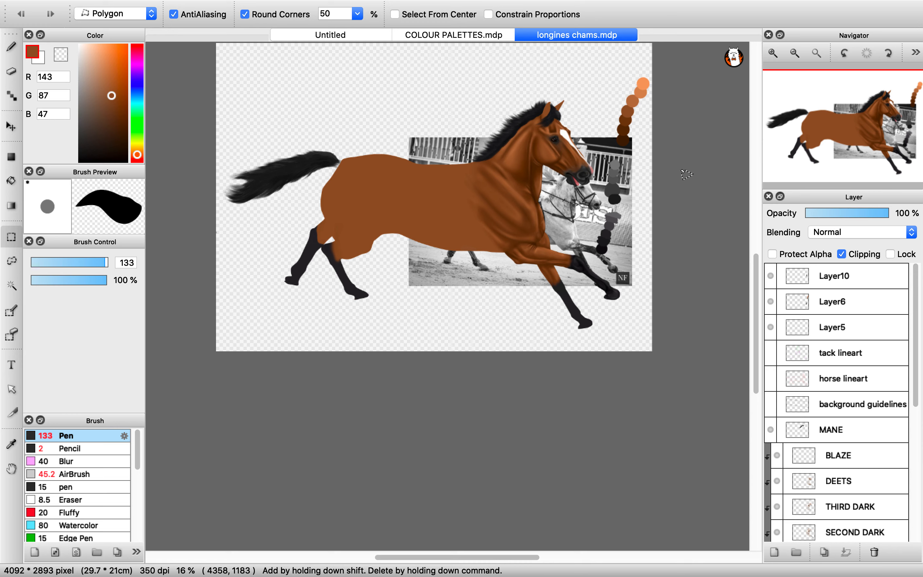
left_click(488, 35)
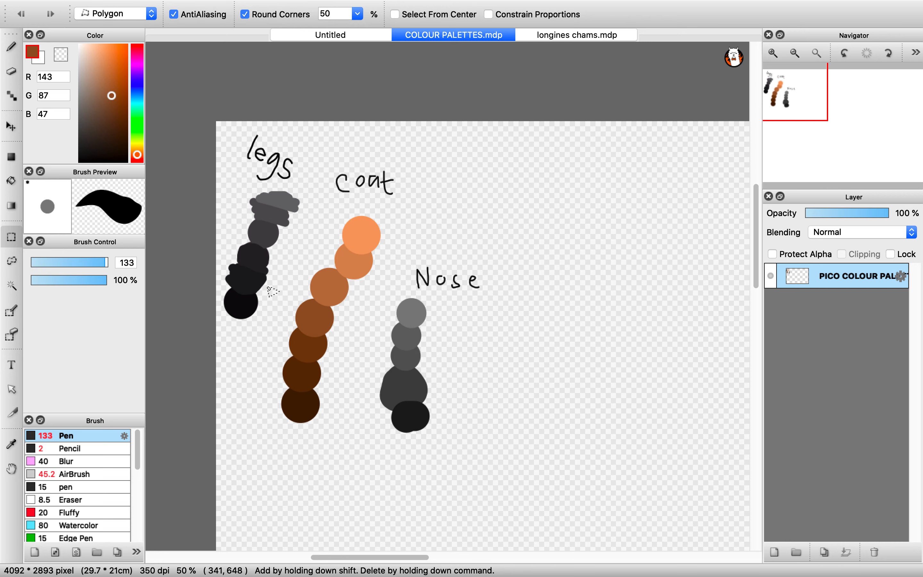
- Add a new layer above the palette layer in COLOUR PALETTES.mdp, with the Brush tool active
left_click(10, 58)
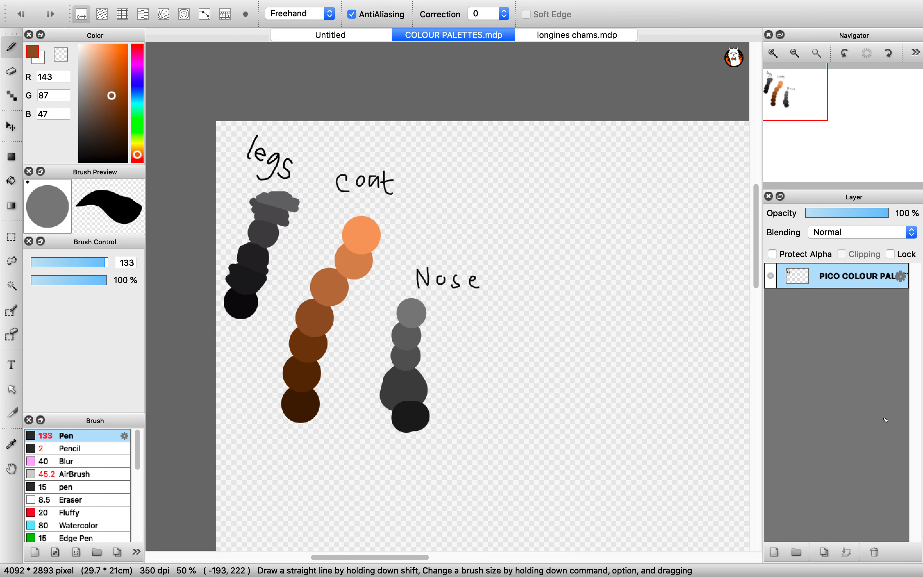
left_click(774, 552)
left_click(300, 13)
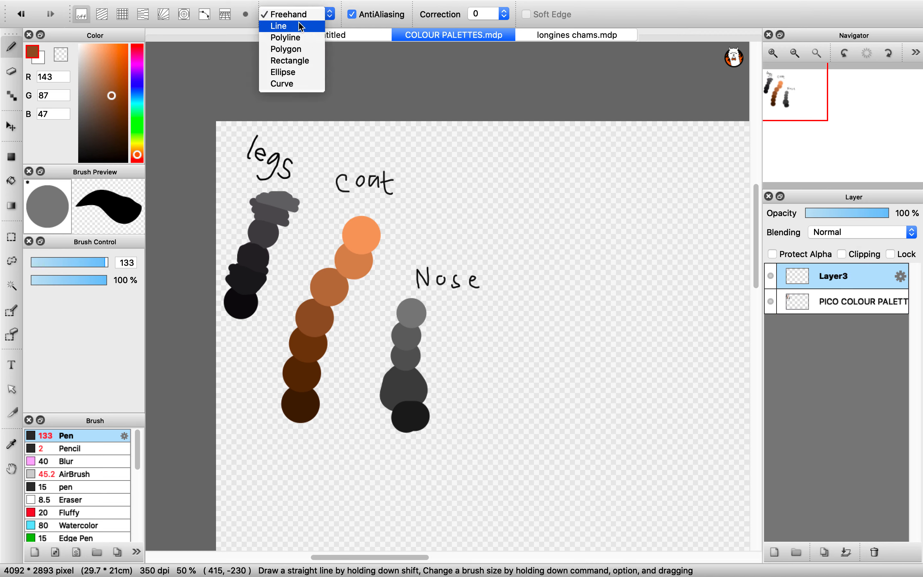
left_click(281, 27)
left_click(137, 44)
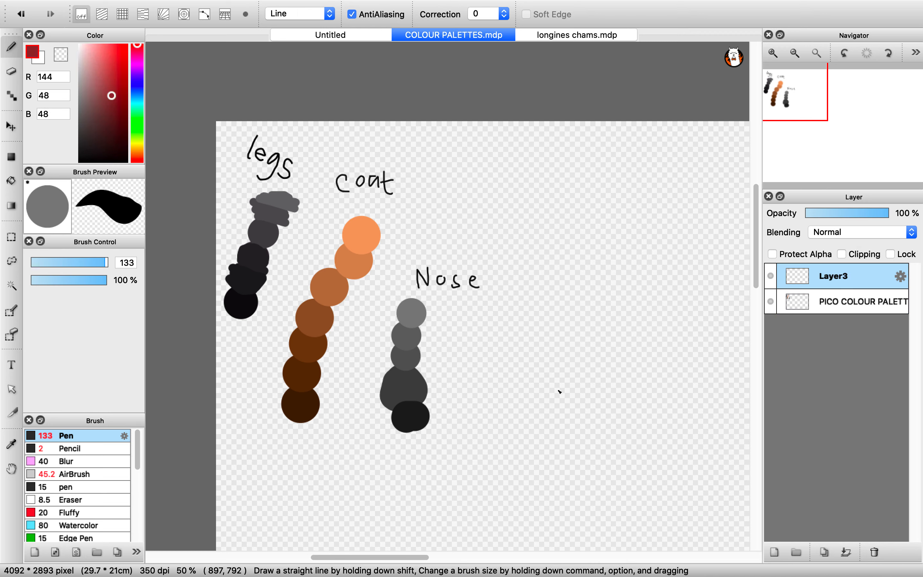
mouse_move(471, 351)
left_mouse_down()
mouse_move(345, 319)
mouse_move(336, 326)
left_mouse_up()
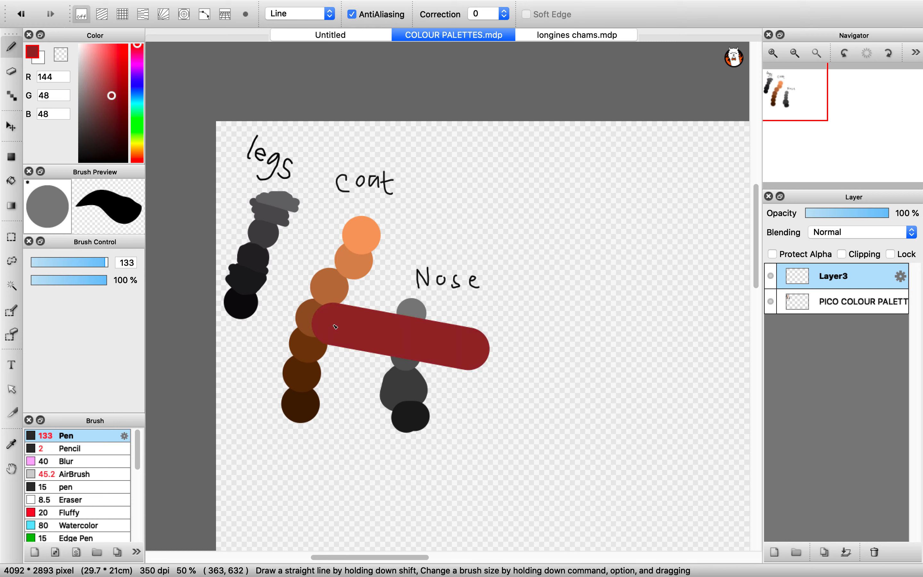
key("super+z")
- Set the pen size to 7.3 and its drawing shape to Ellipse
left_click(41, 263)
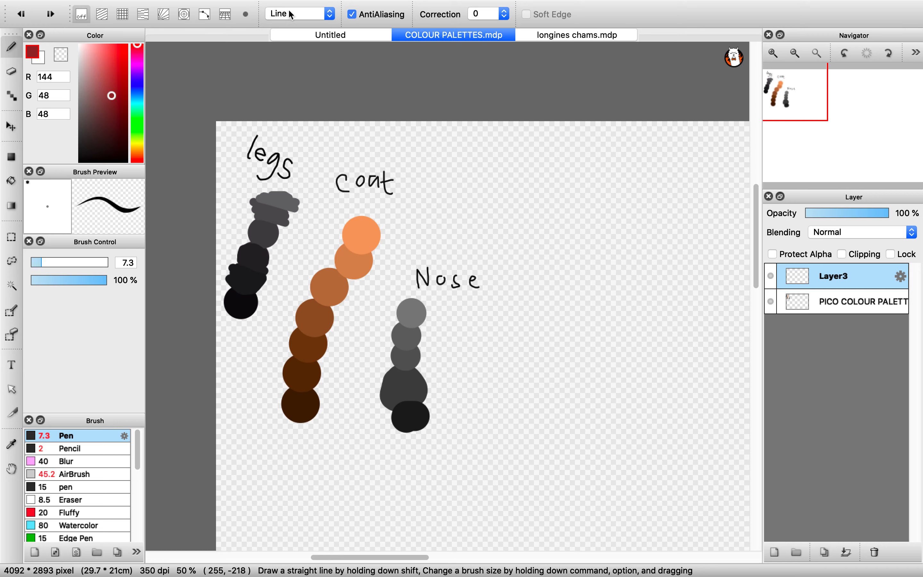
left_click(276, 16)
left_click(293, 77)
left_click(290, 14)
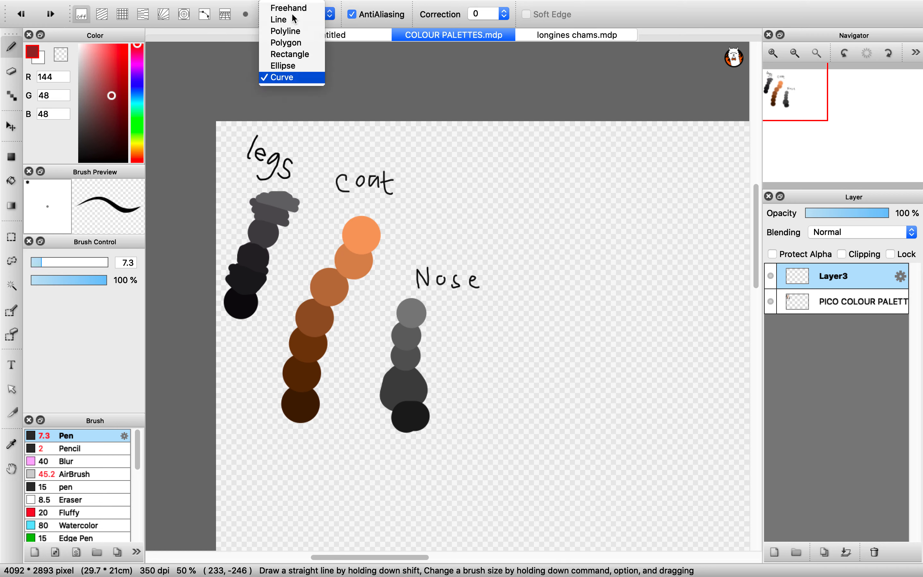
left_click(291, 65)
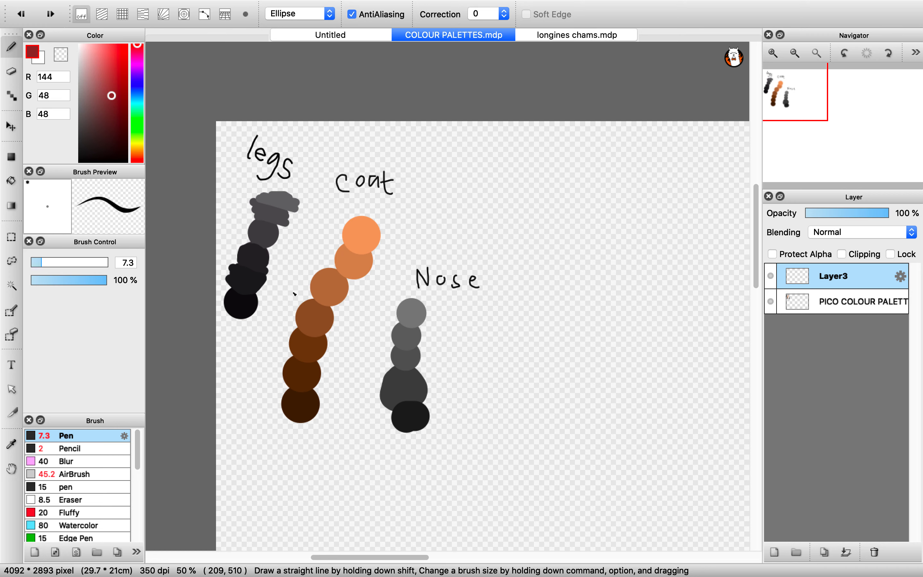
- Circle the middle brown coat swatch with an ellipse in pure red (255, 0, 0)
left_click_drag(309, 311, 349, 348)
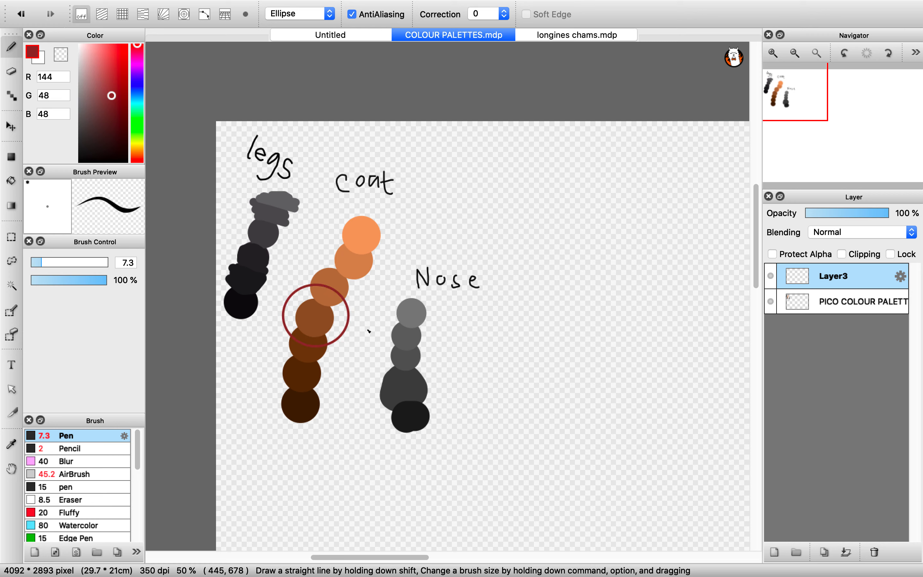
left_click(125, 45)
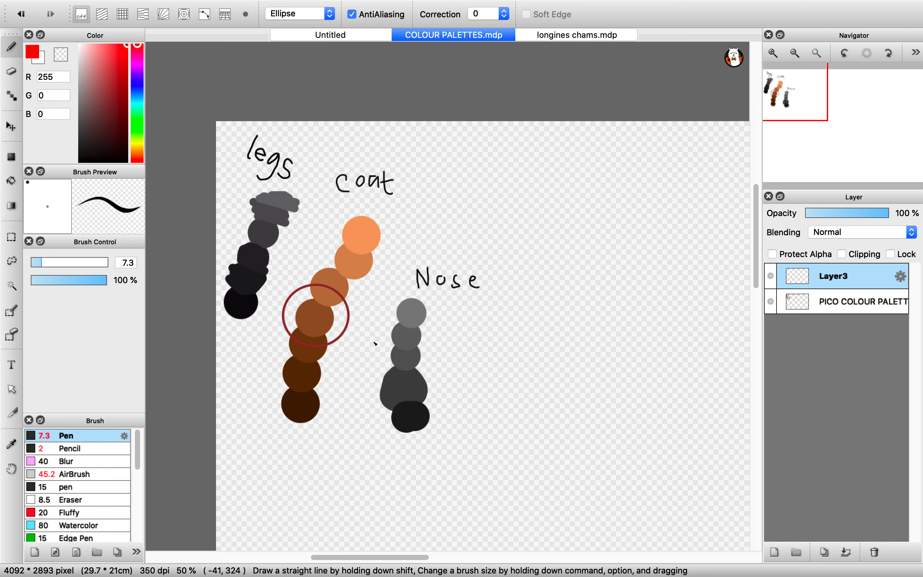
key("super+z")
mouse_move(281, 293)
left_mouse_down()
mouse_move(342, 330)
mouse_move(347, 347)
left_mouse_up()
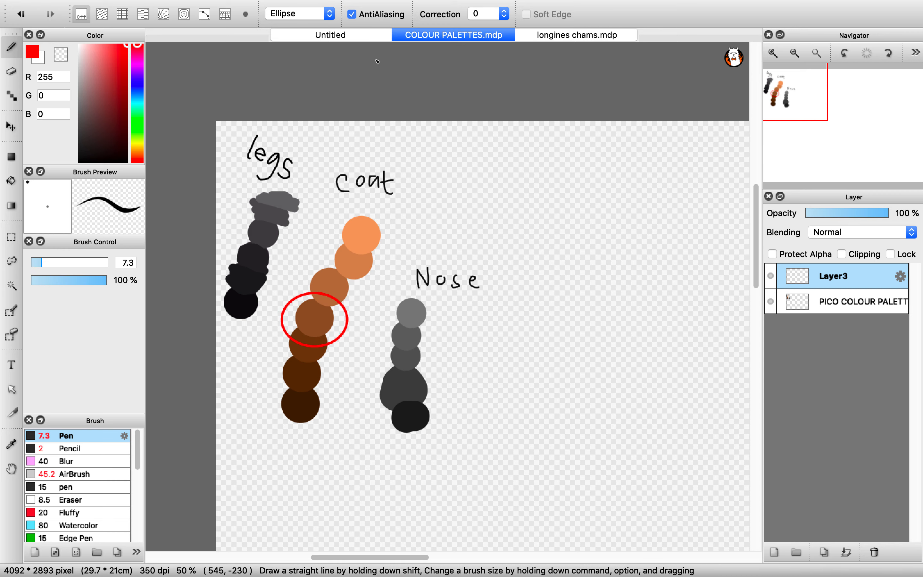
- Compare the flat brown base coat in the Untitled drawing with the shaded neck and shoulder in longines chams.mdp
left_click(330, 35)
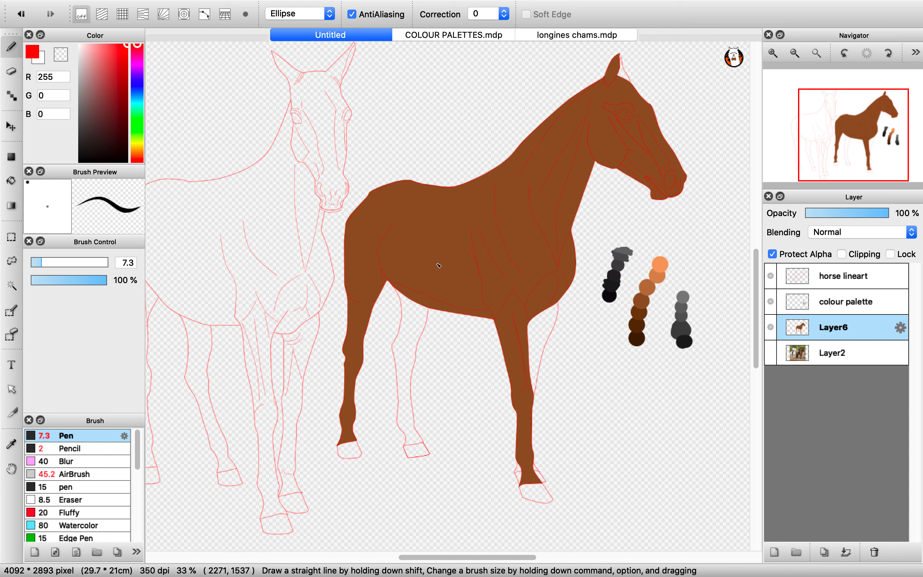
scroll(439, 264, "up", 5)
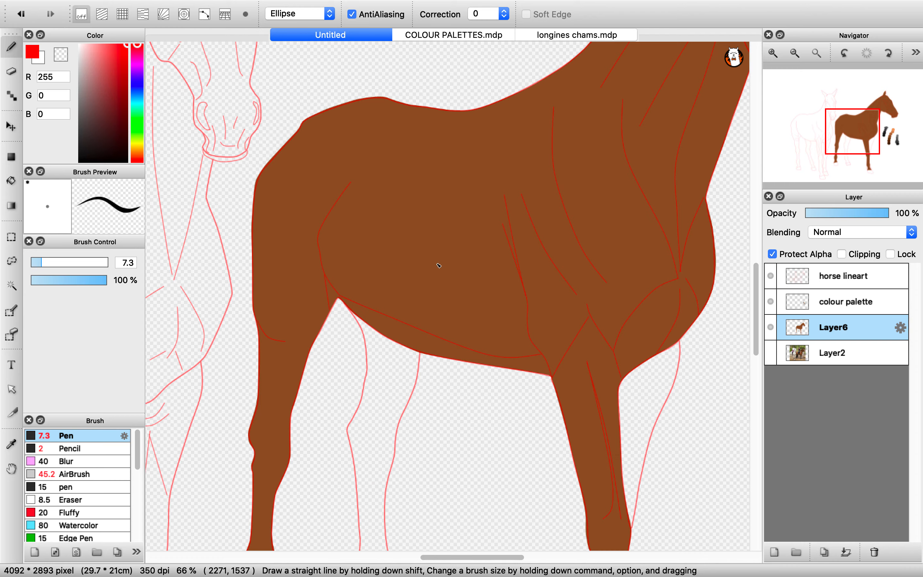
scroll(438, 265, "down", 4)
scroll(498, 196, "up", 1)
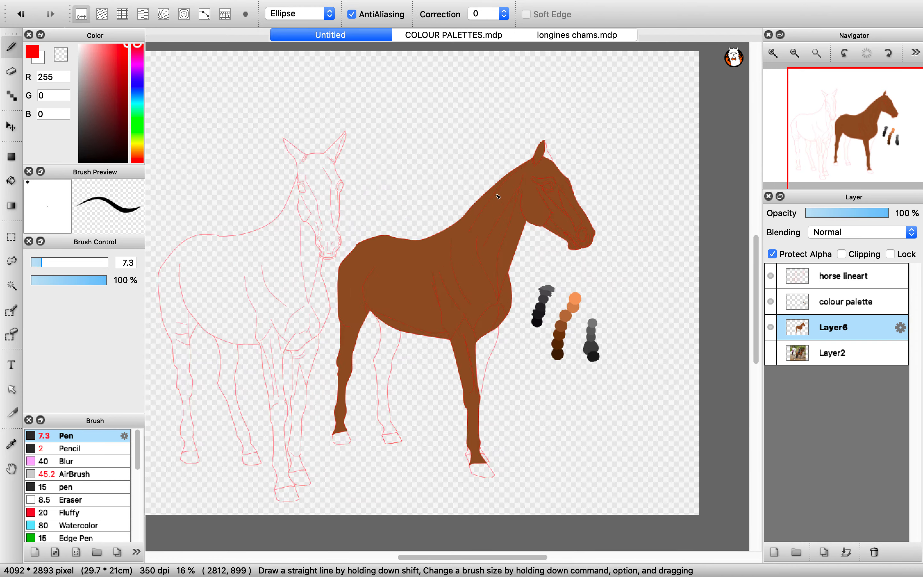
scroll(498, 196, "up", 1)
left_click(545, 37)
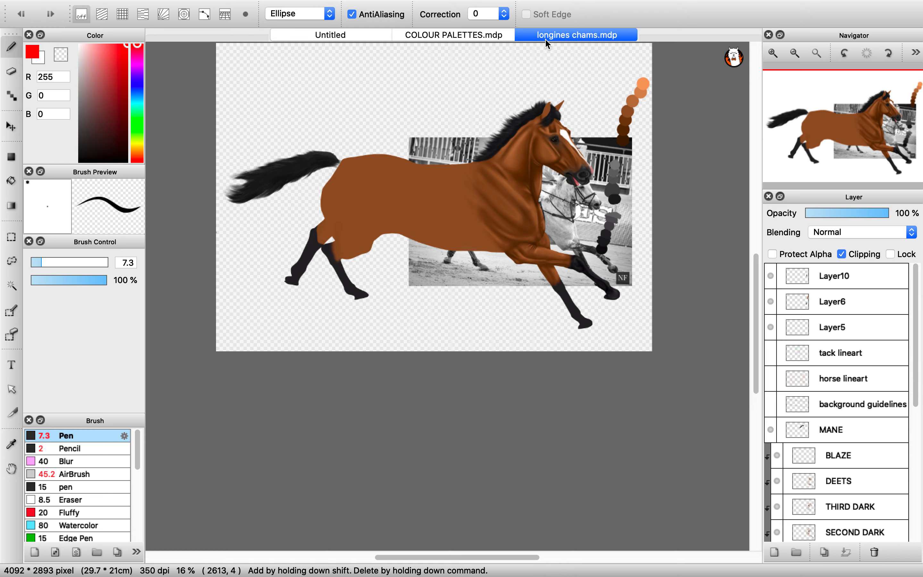
scroll(512, 294, "up", 6)
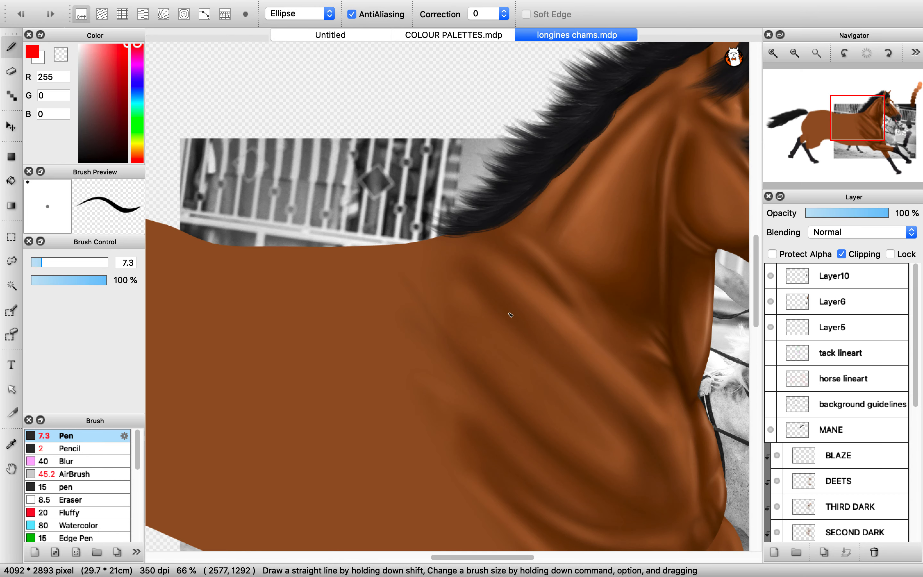
scroll(510, 315, "down", 2)
- In COLOUR PALETTES.mdp, undo the red ellipse and circle the coat swatches one shade lighter and one shade darker than the middle brown
left_click(455, 37)
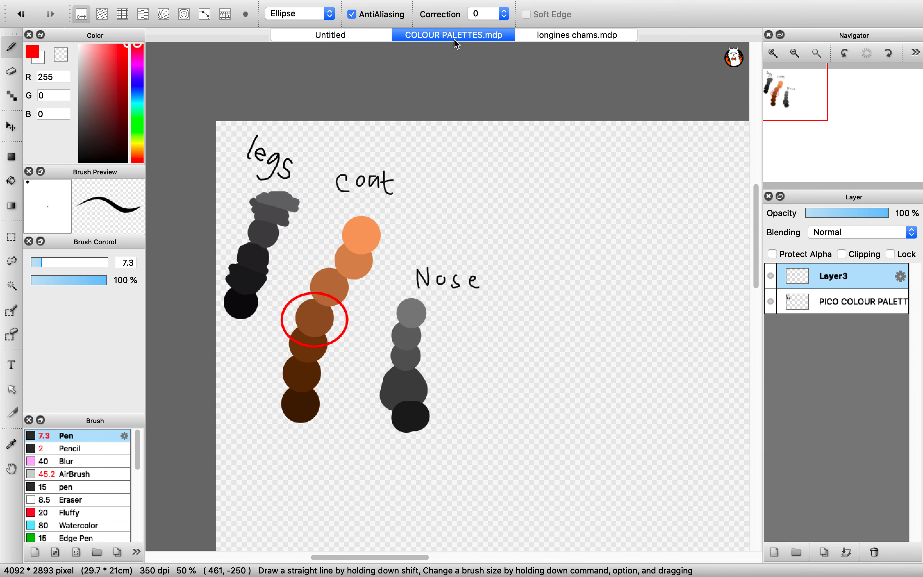
key("super+z")
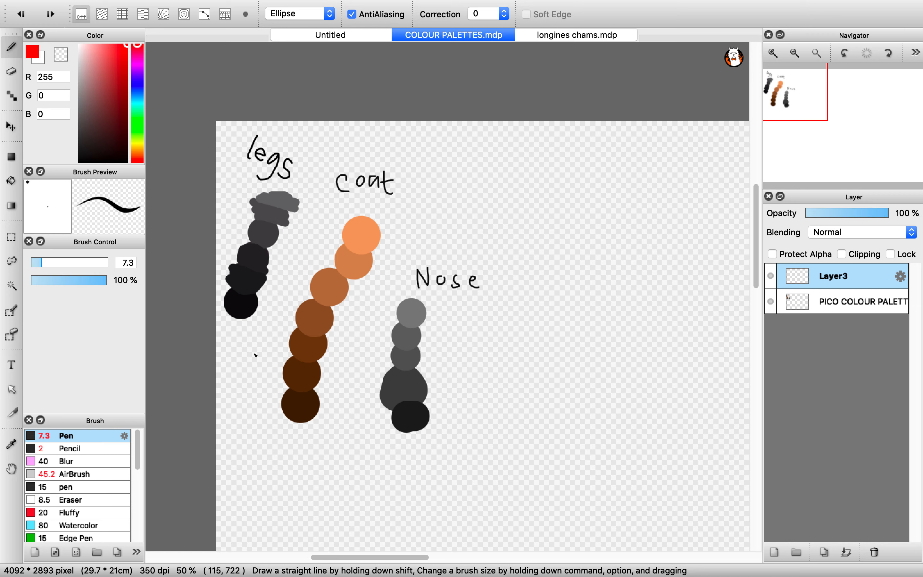
left_click_drag(310, 263, 349, 311)
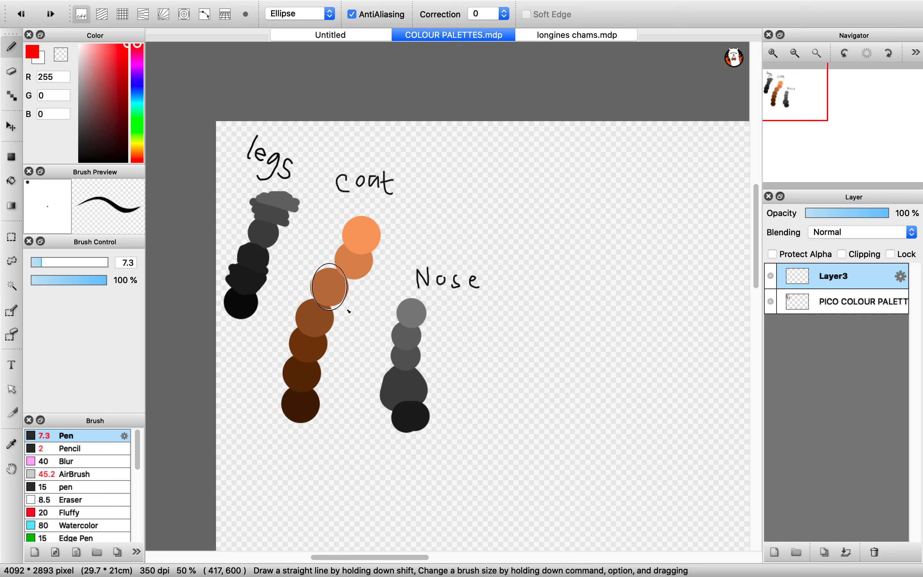
left_click_drag(287, 330, 338, 372)
- In longines chams.mdp, hide the horse coat's DEETS, THIRD DARK and SECOND DARK layers and examine its SHADING BASE on its own
left_click(577, 35)
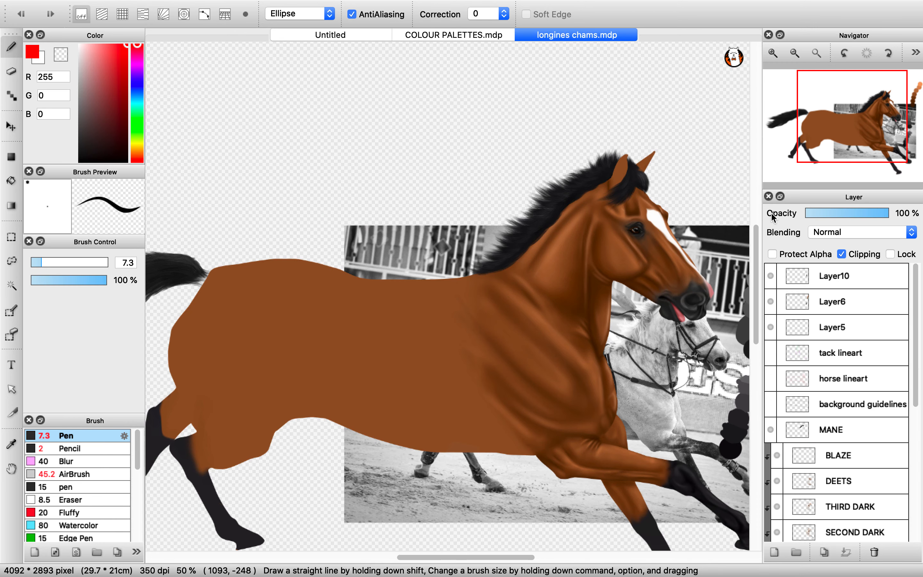
scroll(816, 411, "down", 5)
left_click(778, 337)
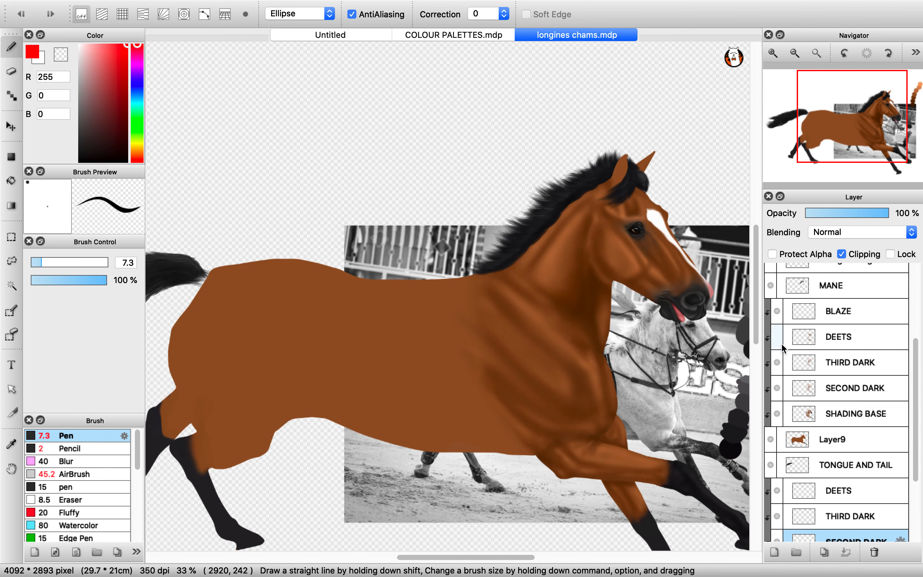
left_click(778, 362)
left_click(777, 388)
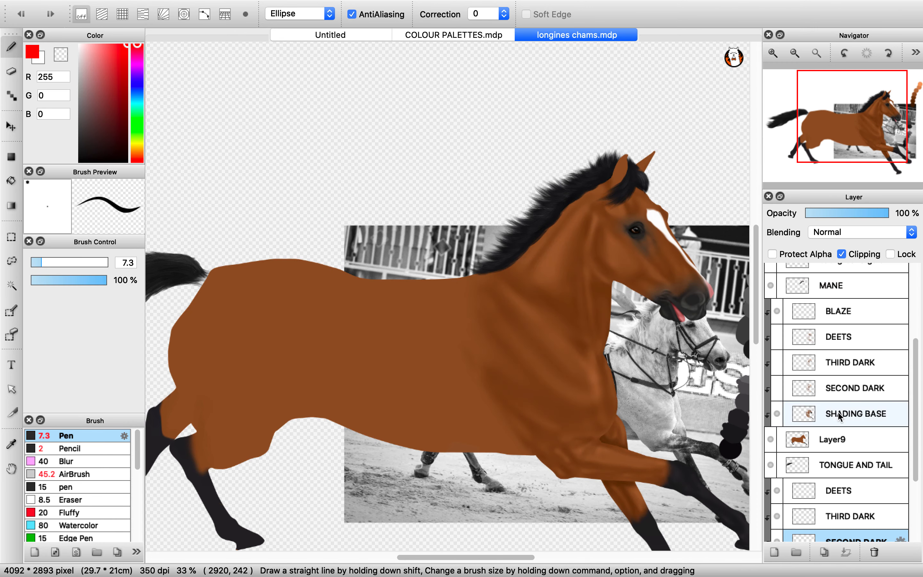
scroll(612, 283, "down", 1)
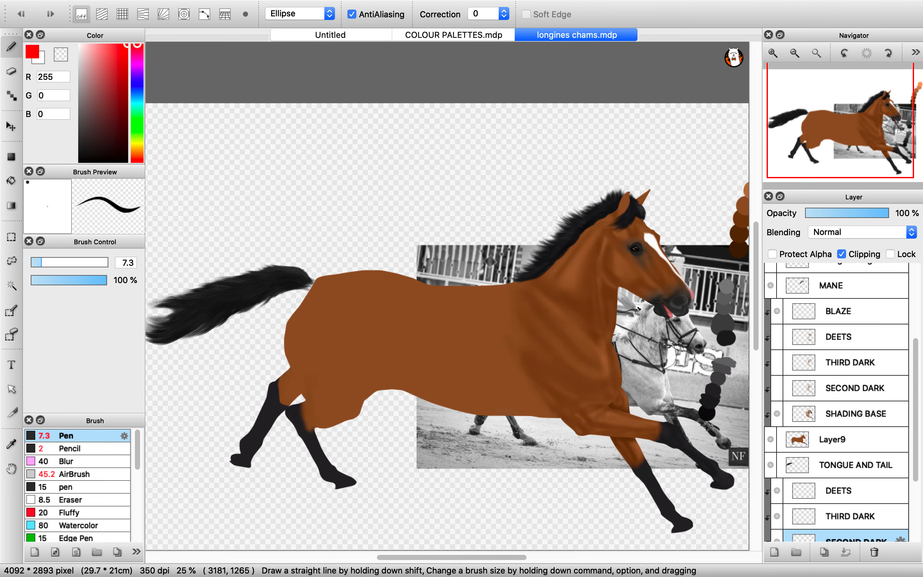
scroll(670, 326, "up", 1)
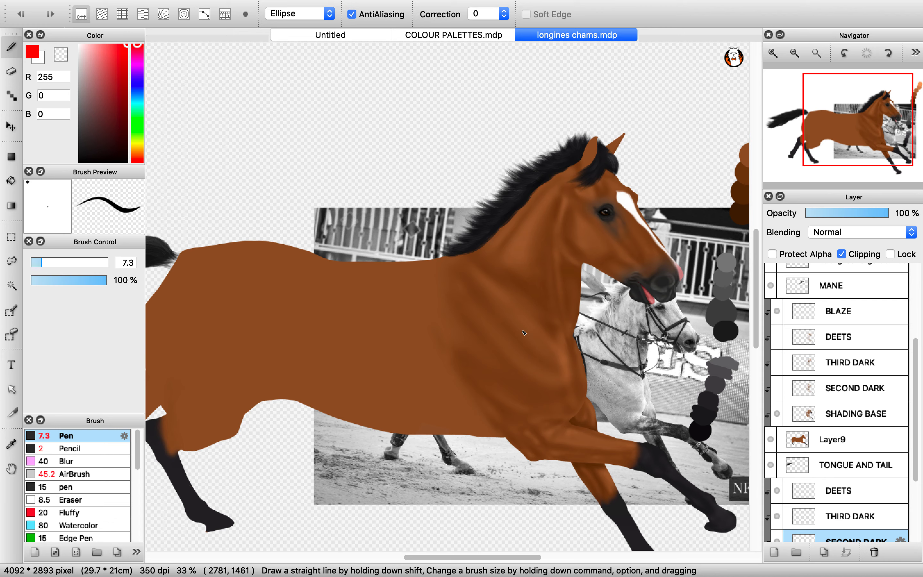
scroll(839, 427, "down", 3)
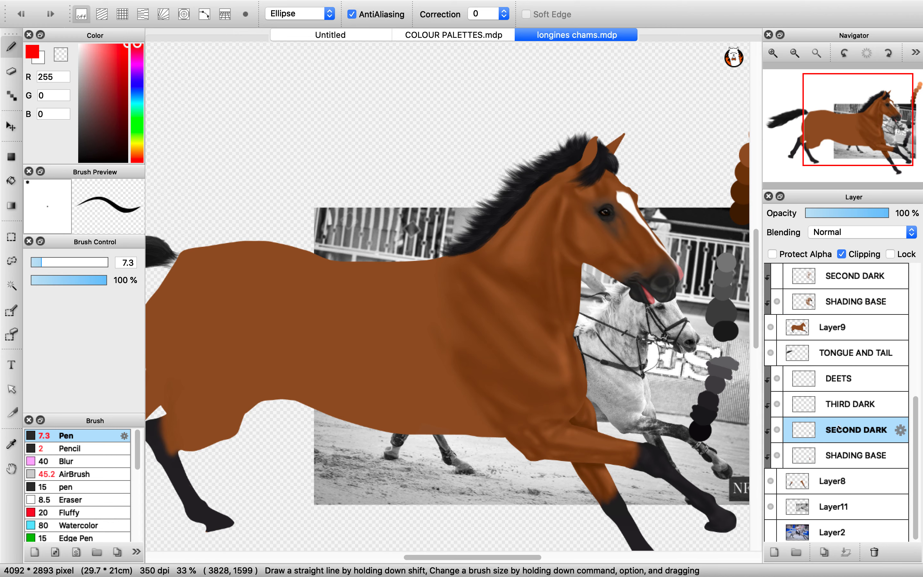
scroll(795, 432, "up", 3)
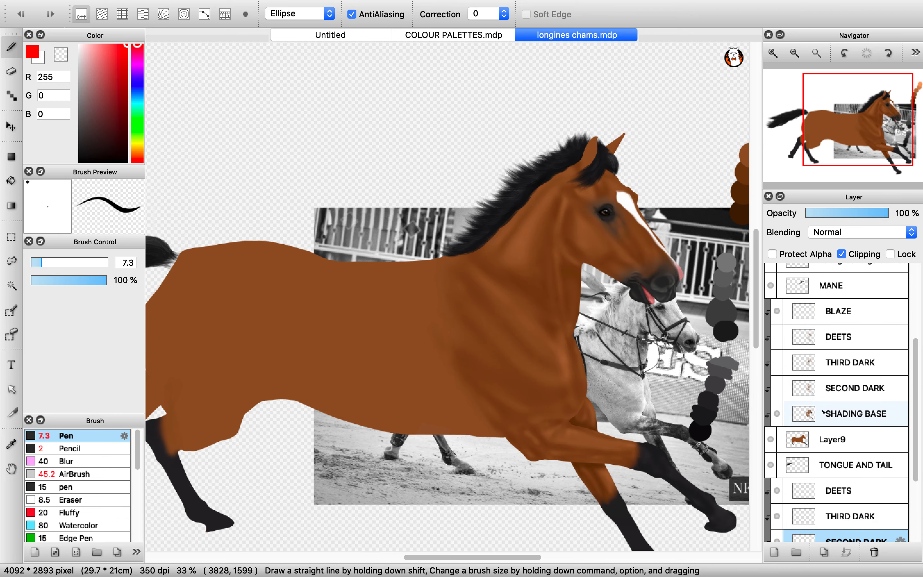
left_click(822, 413)
- Undo both red ellipses around the coat swatches in COLOUR PALETTES.mdp
left_click(453, 34)
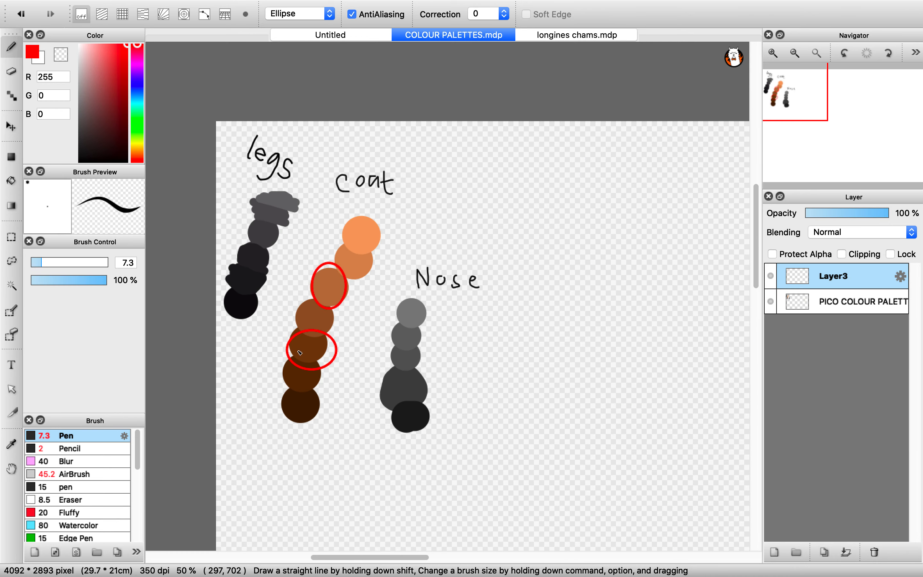
key("super+z")
key("super+z")
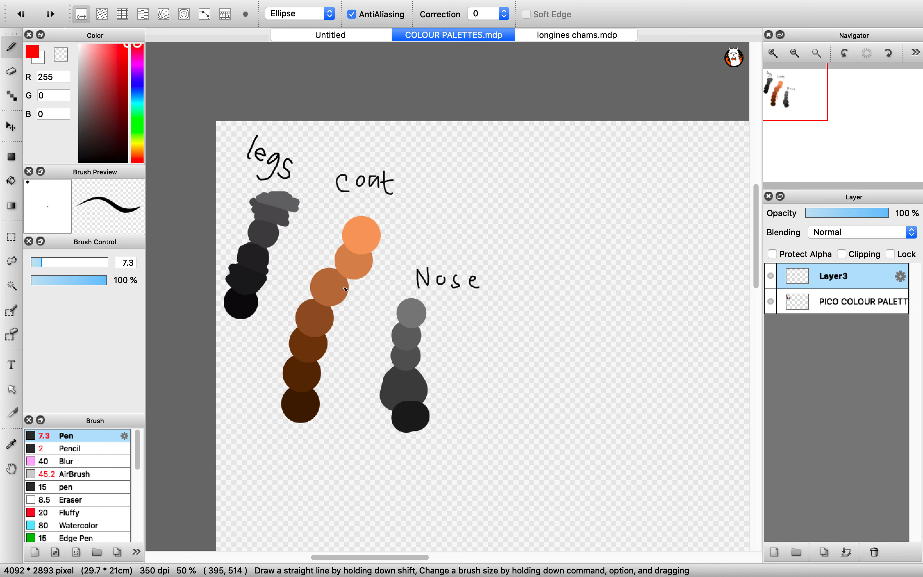
- Circle the second-lightest and third-darkest coat swatches in red, and undo both ellipses
left_click_drag(326, 235, 380, 285)
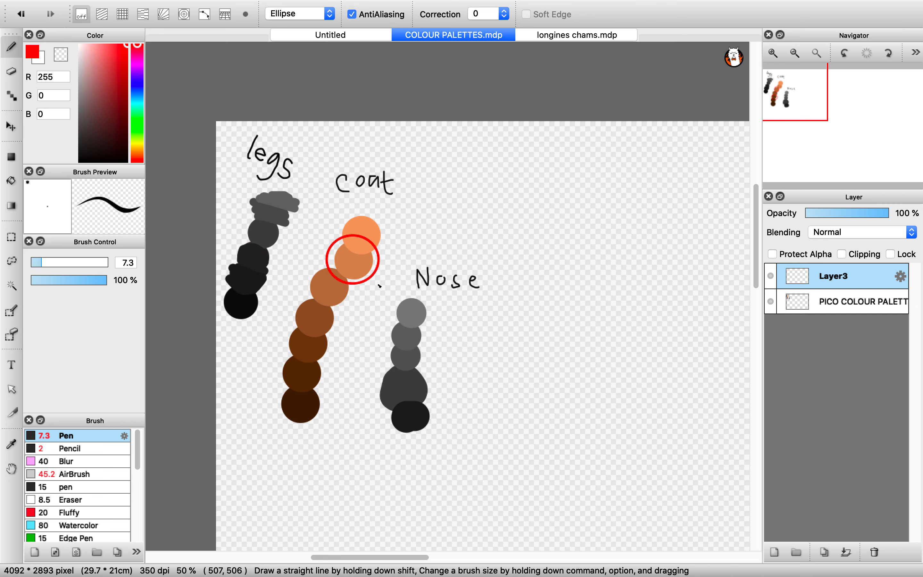
left_click_drag(279, 332, 335, 367)
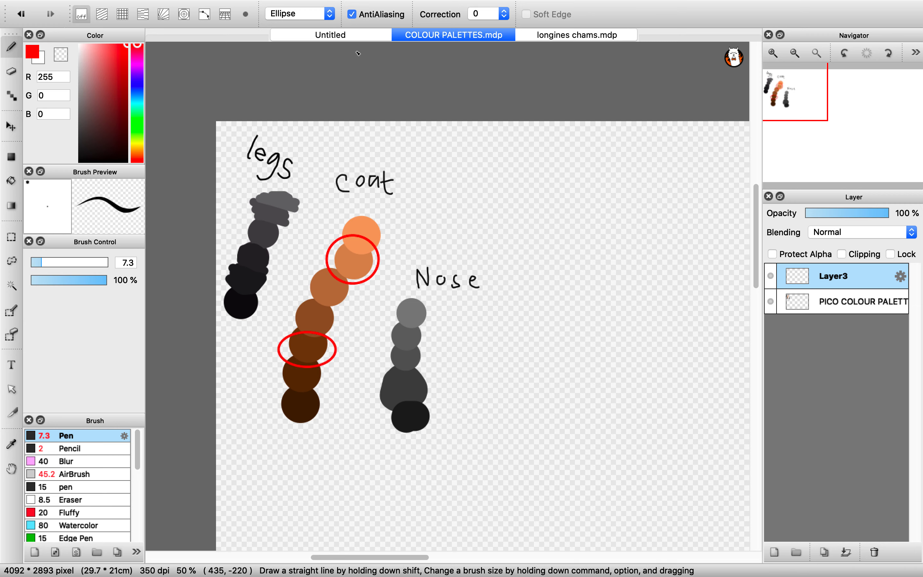
key("super+z")
key("super+z")
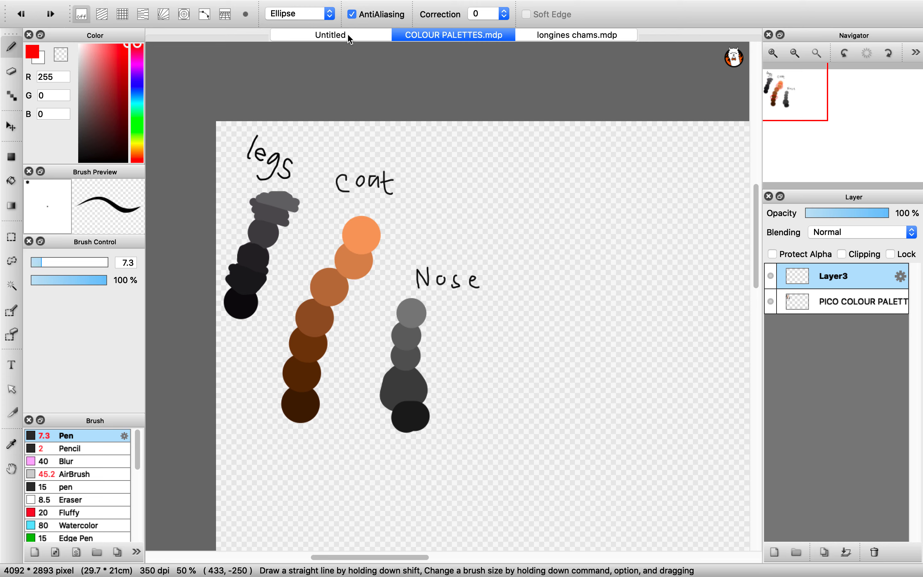
- In longines chams.mdp, show the horse coat's SECOND DARK layer above SHADING BASE and make it the active layer
left_click(534, 34)
scroll(825, 366, "down", 5)
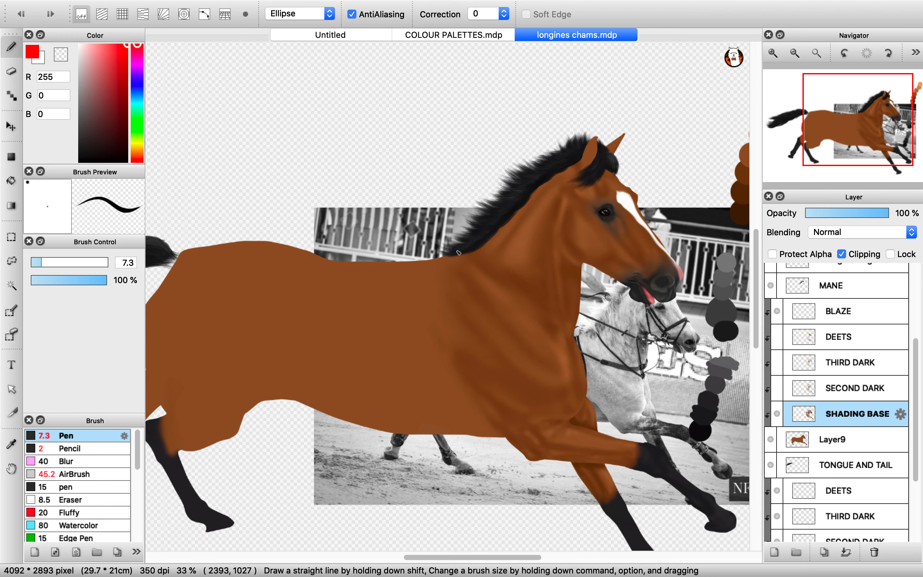
left_click(780, 396)
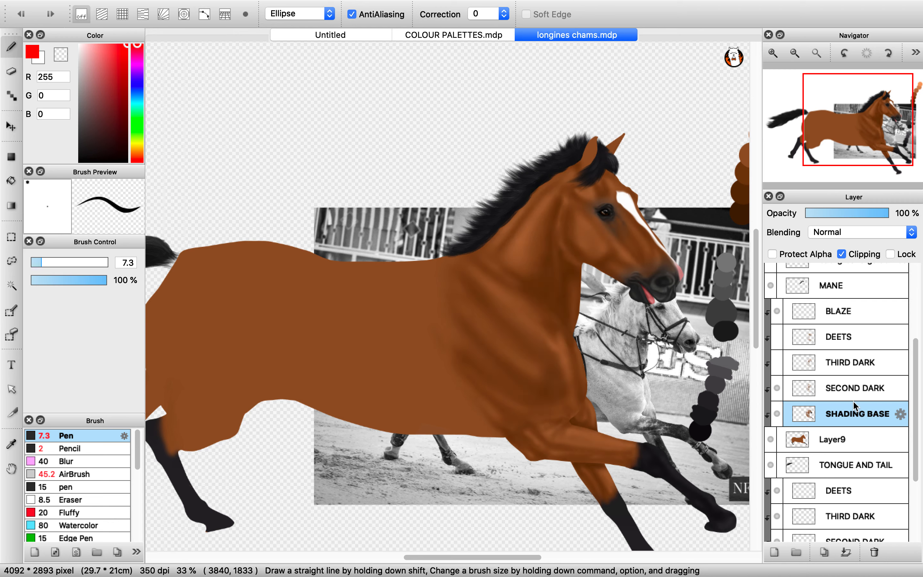
left_click(847, 390)
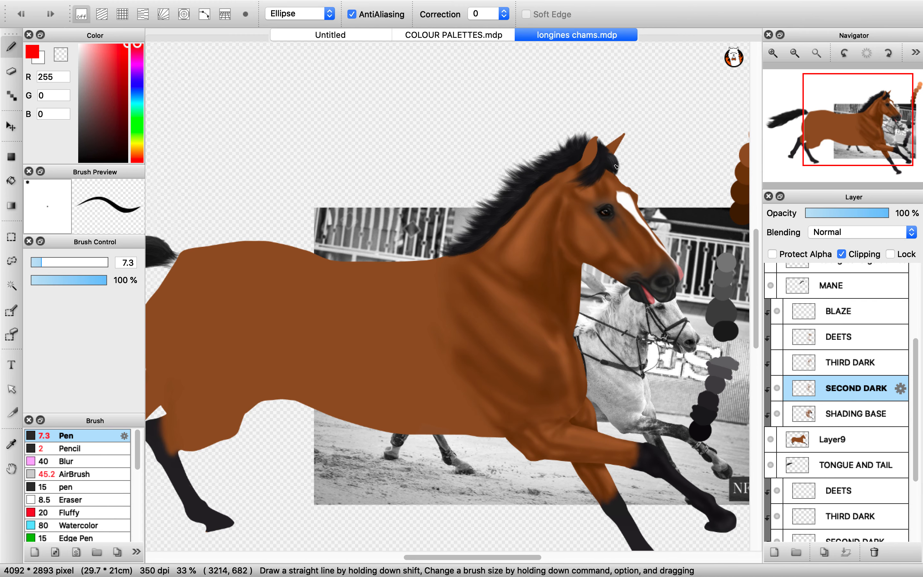
- In COLOUR PALETTES.mdp, circle the second-darkest coat swatch with a red ellipse and return to the Untitled drawing
left_click(456, 35)
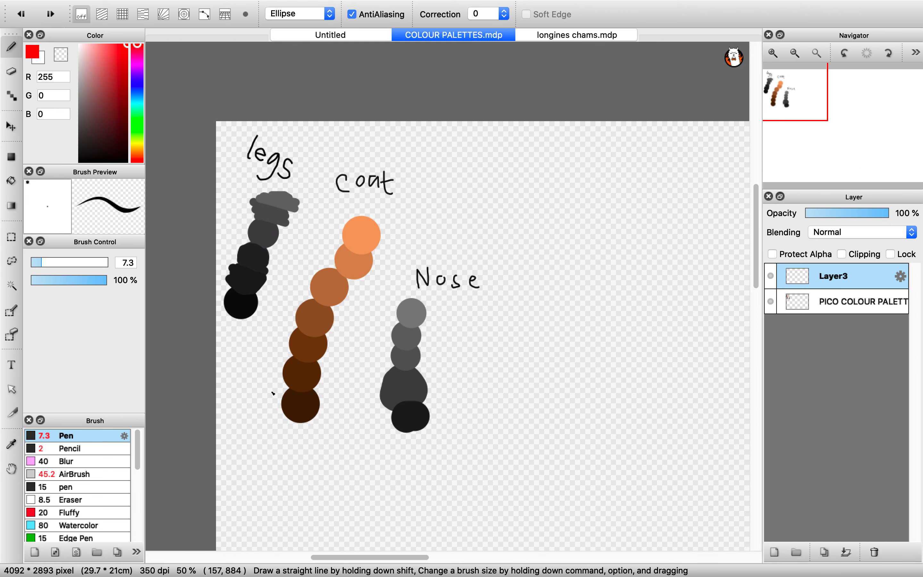
left_click_drag(271, 360, 317, 382)
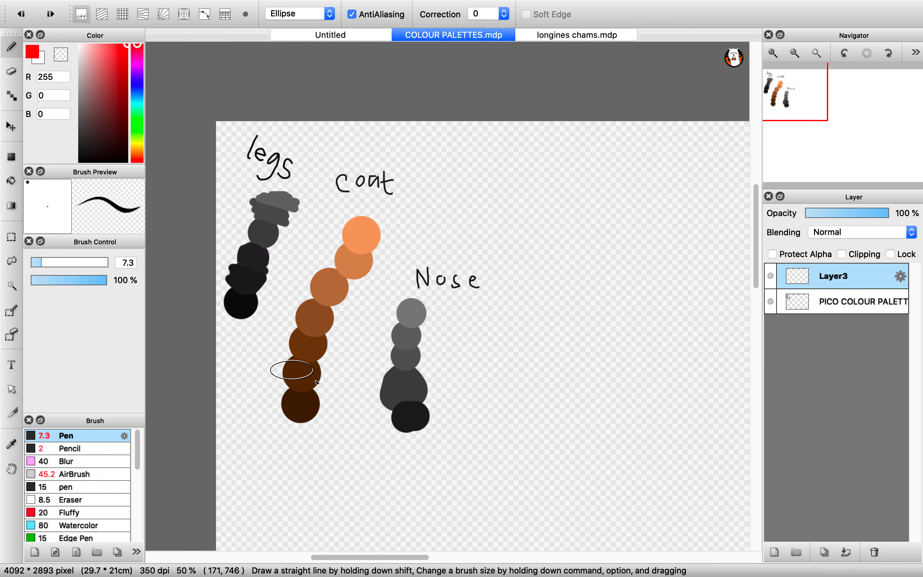
left_click(331, 35)
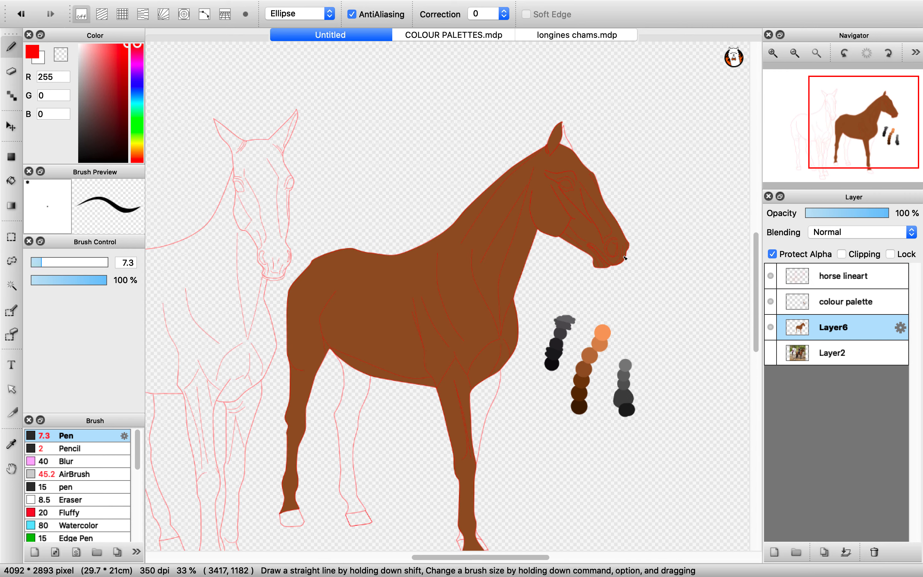
- In longines chams.mdp, compare the horse's coat with the SECOND DARK layer hidden and shown
left_click(577, 35)
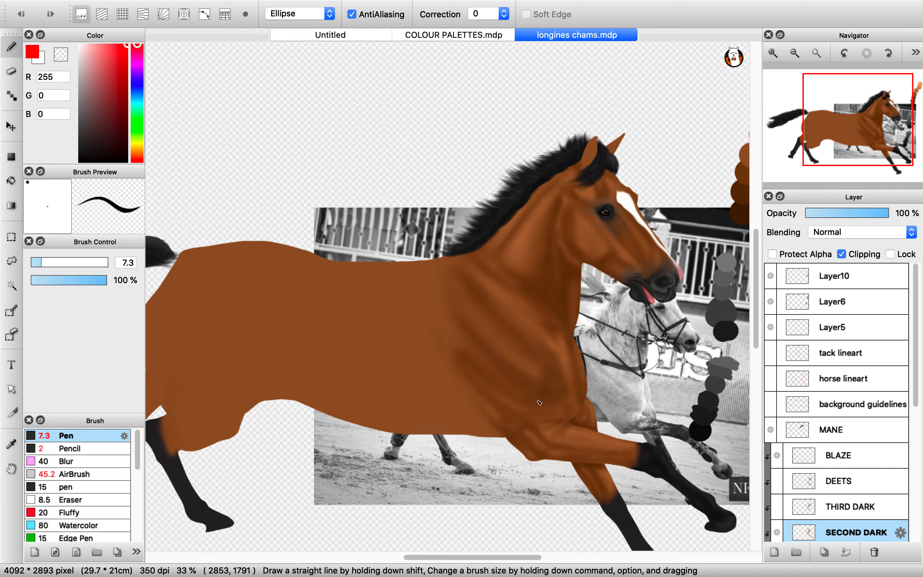
scroll(801, 422, "down", 3)
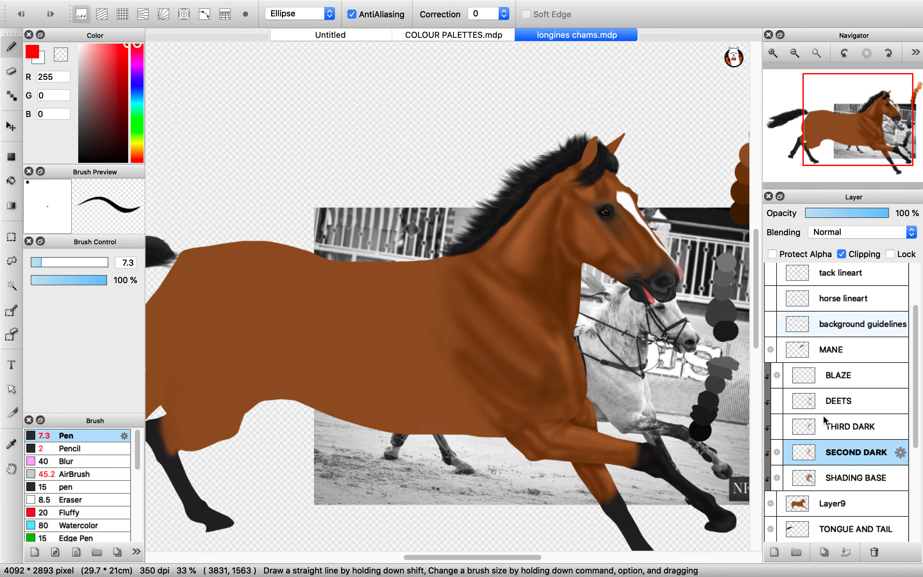
left_click(777, 453)
left_click(778, 452)
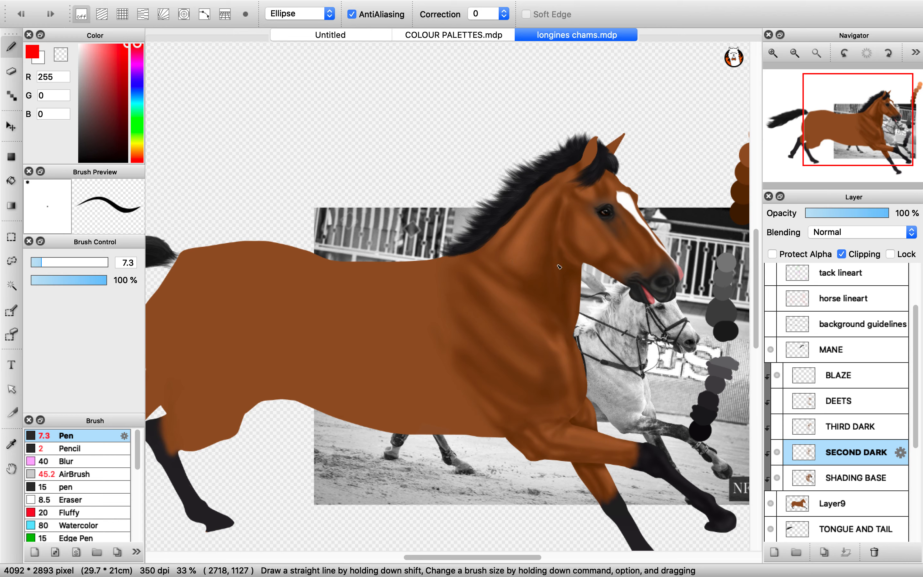
- Show the coat's THIRD DARK layer, make it active and choose the AirBrush
left_click(777, 426)
left_click(839, 425)
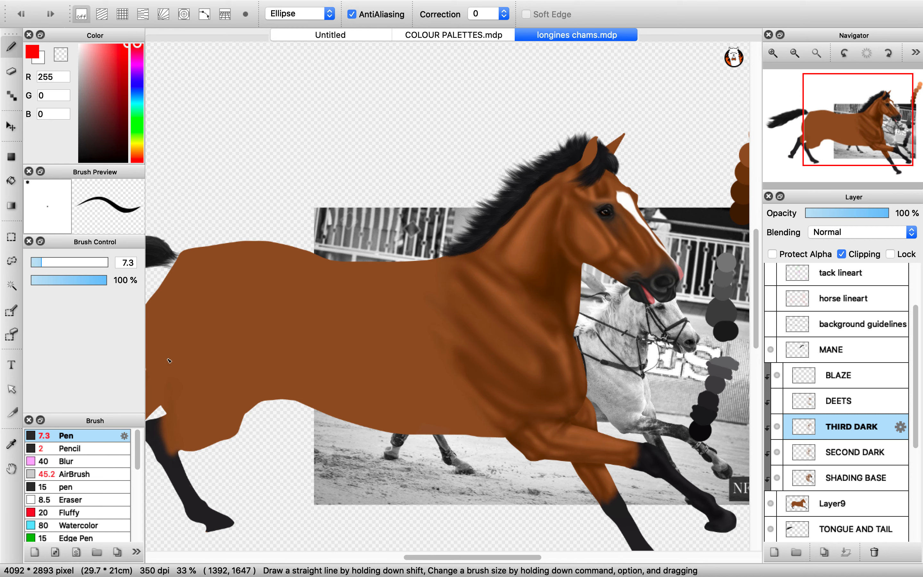
left_click(72, 475)
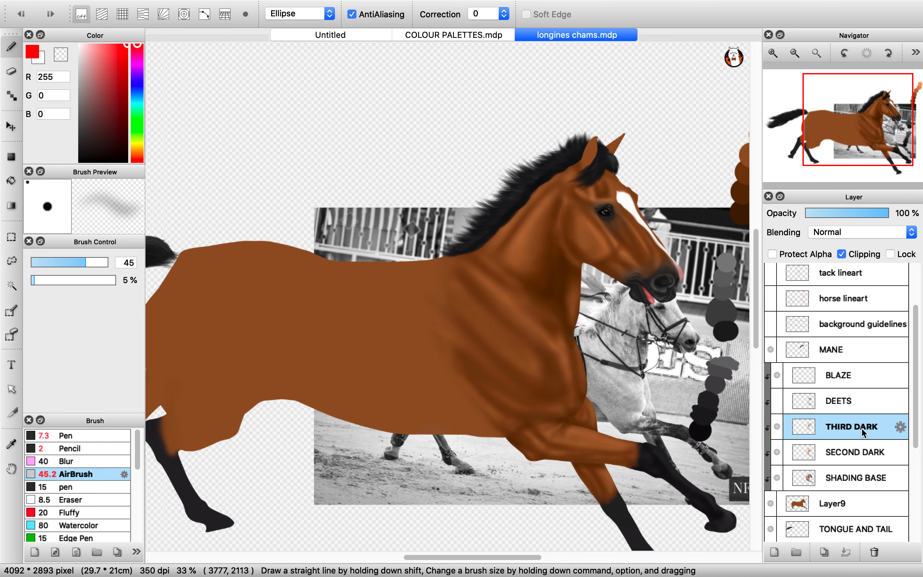
left_click(861, 403)
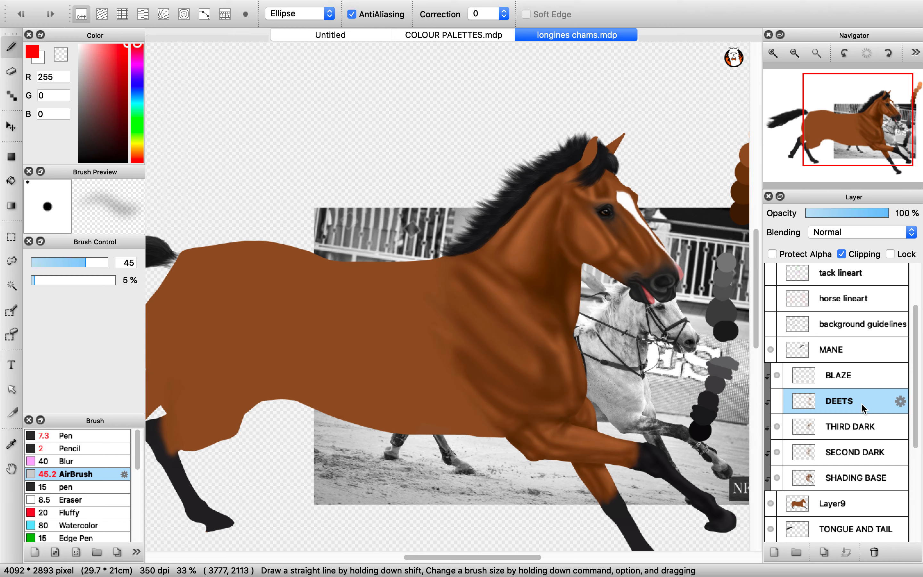
left_click(822, 428)
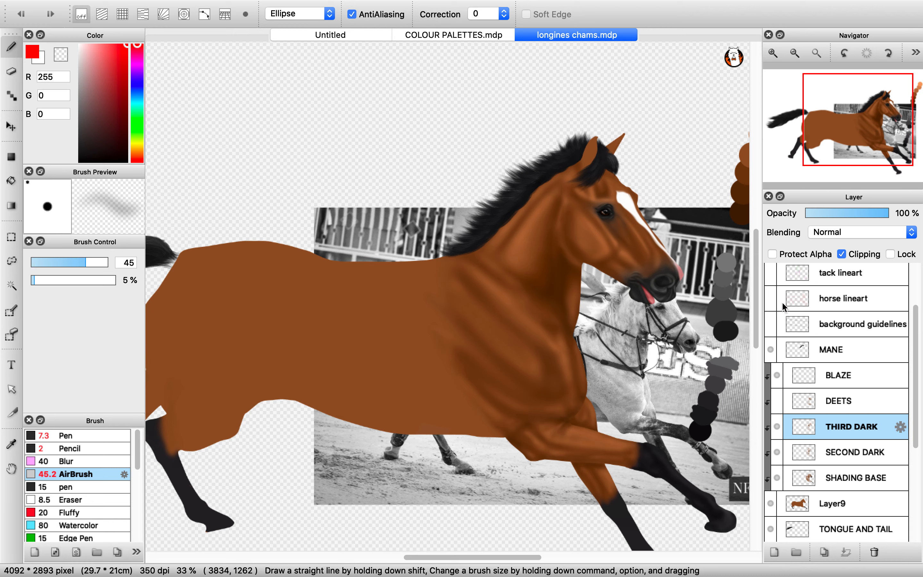
- Compare the coat with the DEETS layer hidden and shown, leave it shown and examine the detail shading on the horse's head
left_click(777, 400)
left_click(778, 400)
left_click(829, 403)
left_click(779, 400)
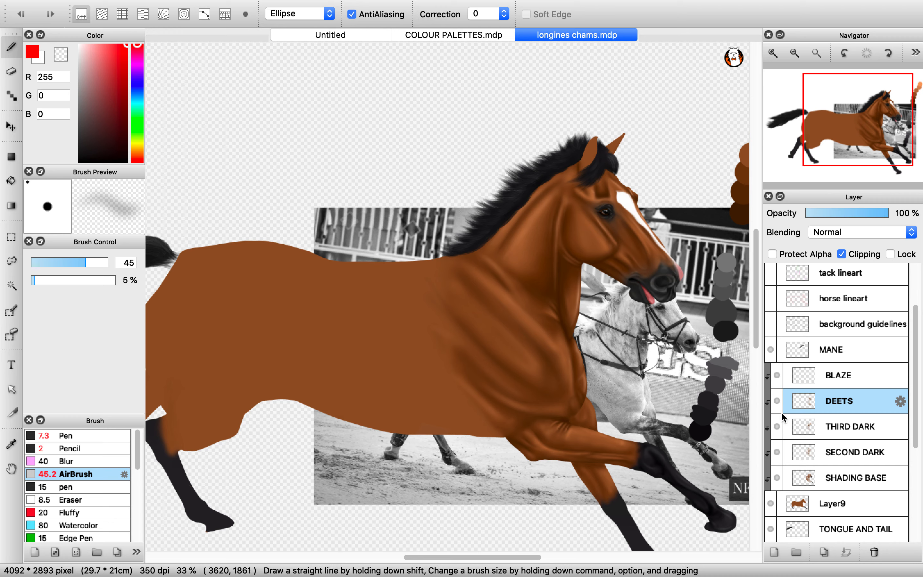
left_click(777, 401)
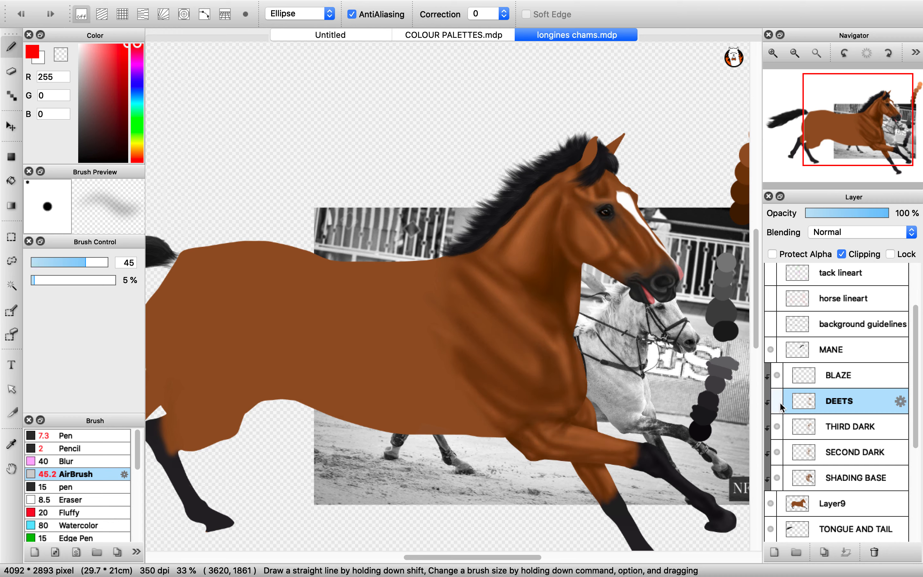
left_click(777, 402)
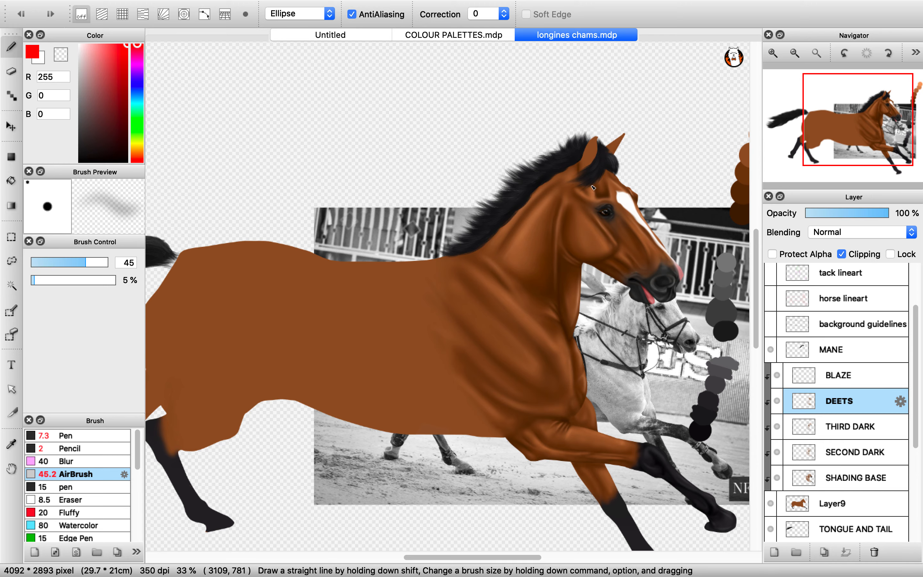
scroll(728, 313, "up", 3)
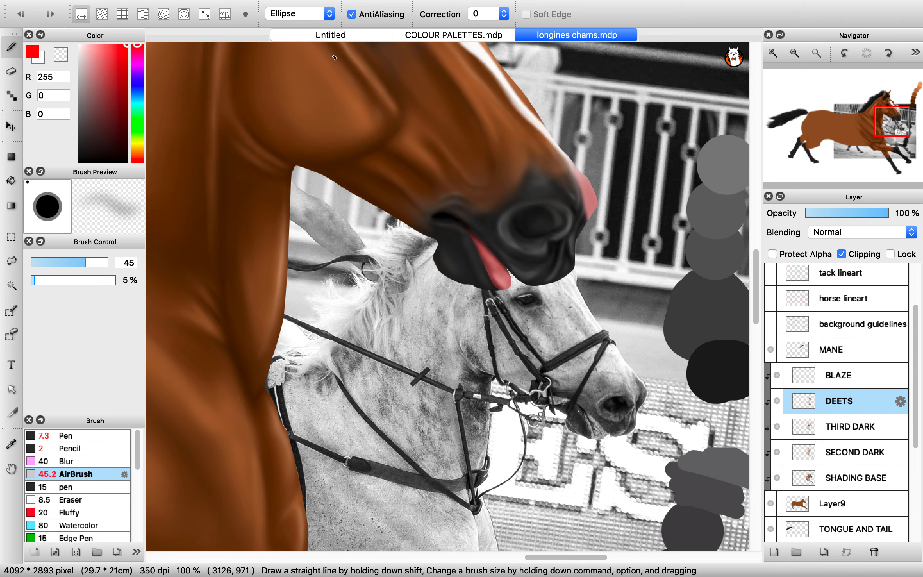
scroll(334, 57, "up", 3)
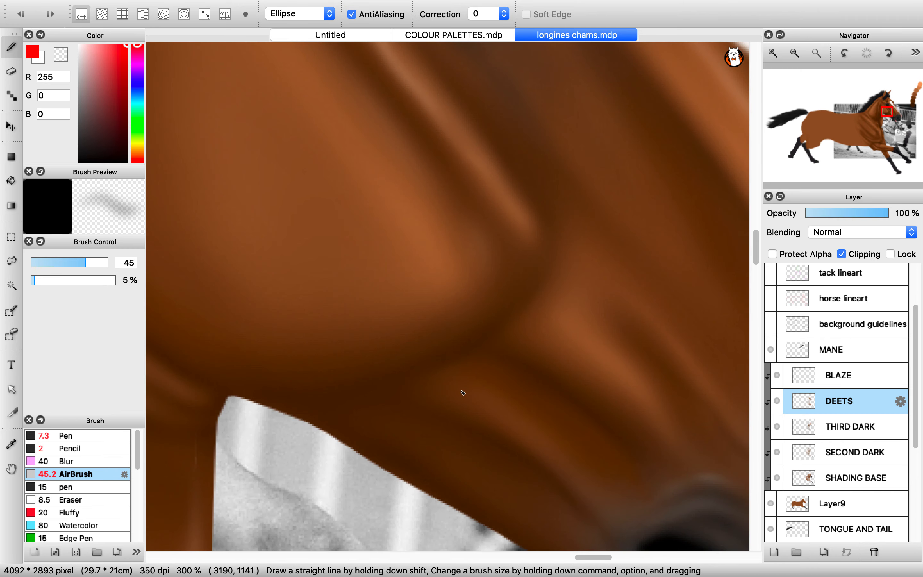
scroll(463, 393, "down", 1)
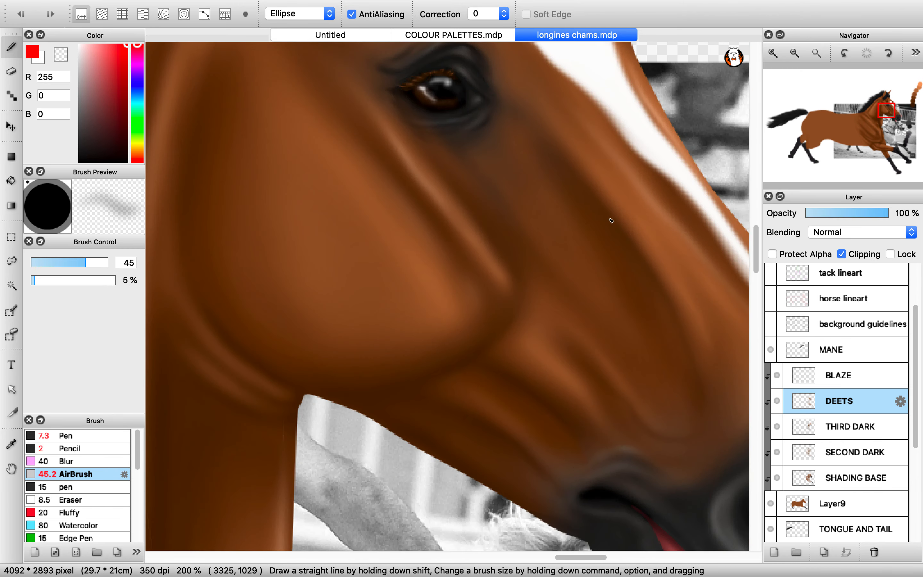
scroll(481, 229, "down", 1)
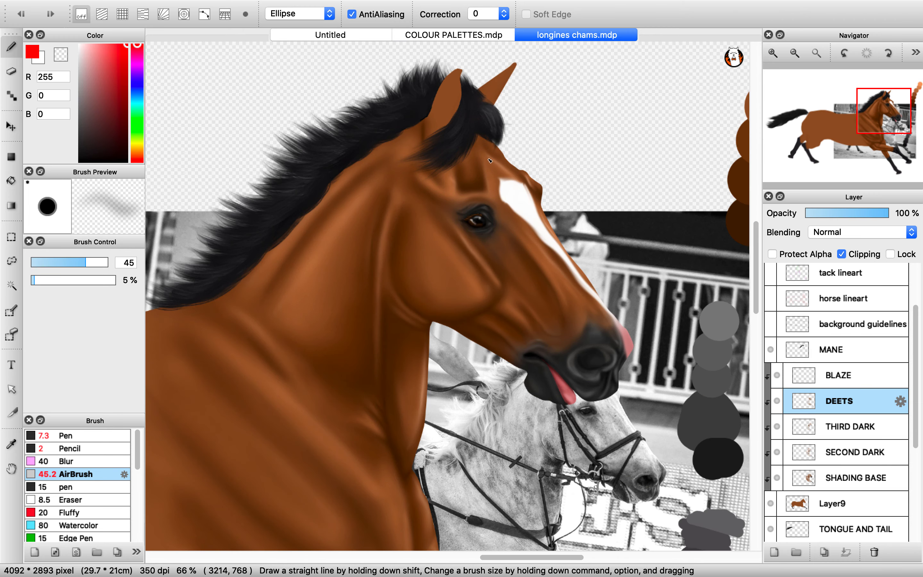
scroll(447, 183, "down", 2)
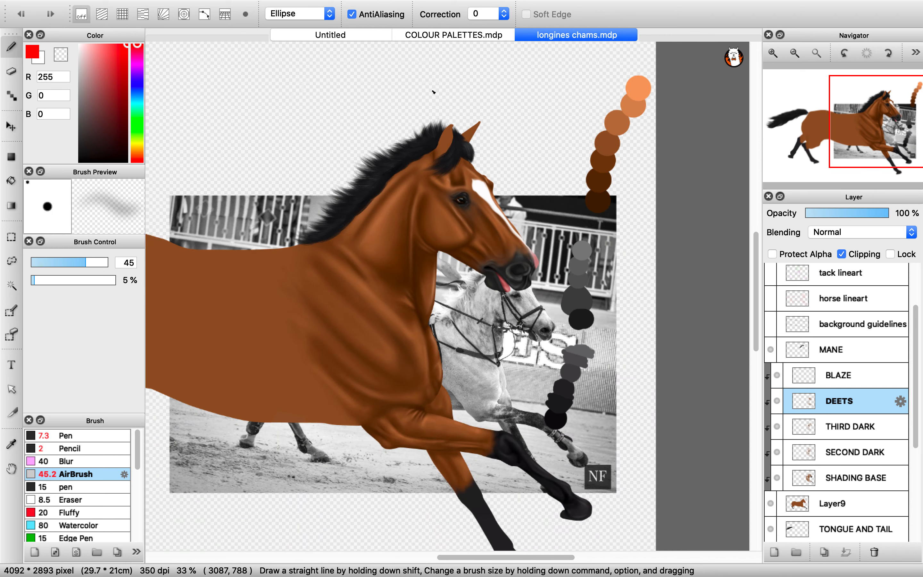
- Close the longines chams.mdp reference drawing and return to the Untitled drawing
left_click(445, 34)
left_click(551, 34)
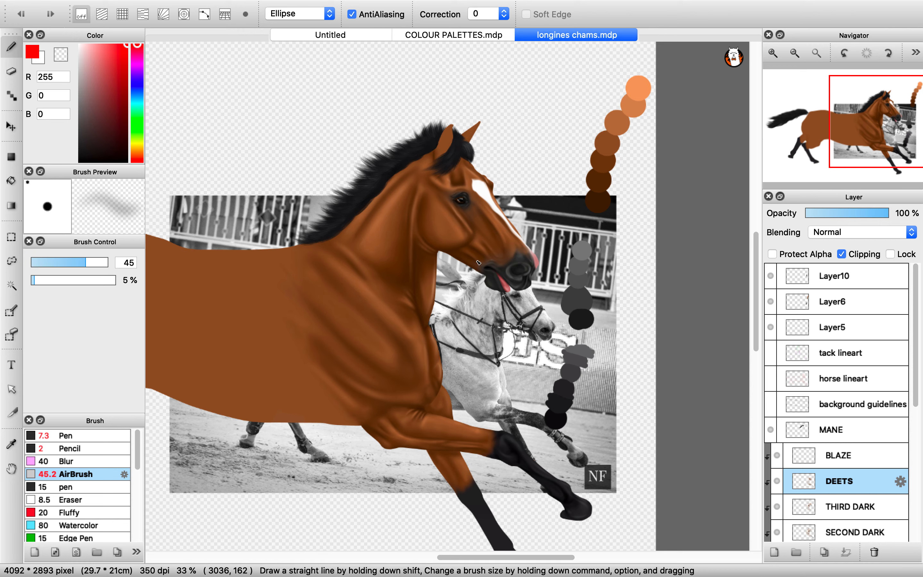
key("super+w")
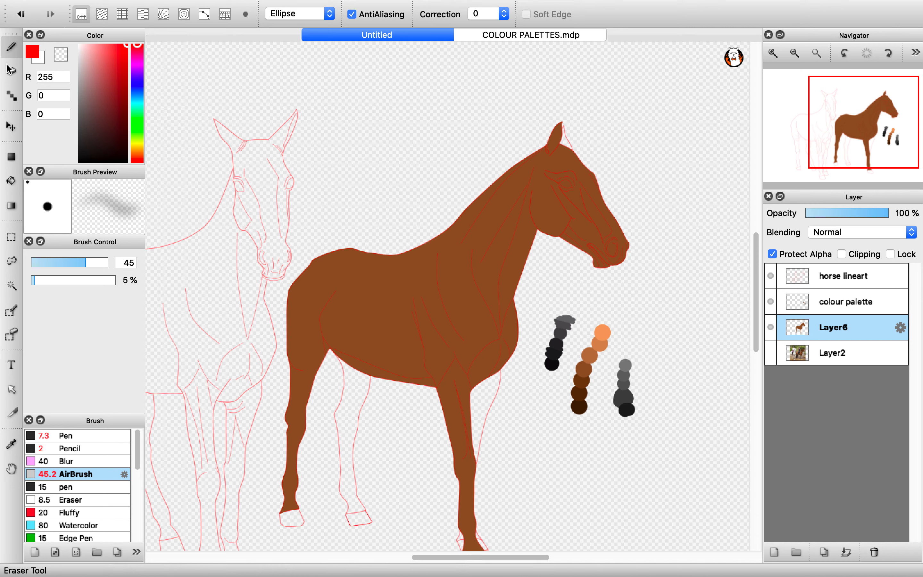
- Set the AirBrush to freehand strokes at size 57 and 4 % opacity, testing it in red on the horse's barrel
left_click(91, 262)
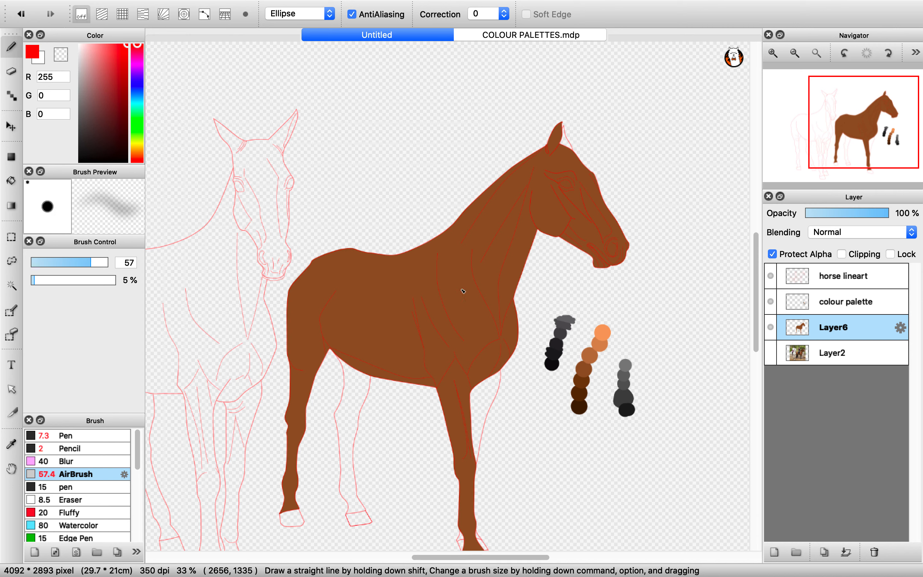
left_click(299, 14)
left_click(289, 9)
left_click_drag(380, 299, 410, 323)
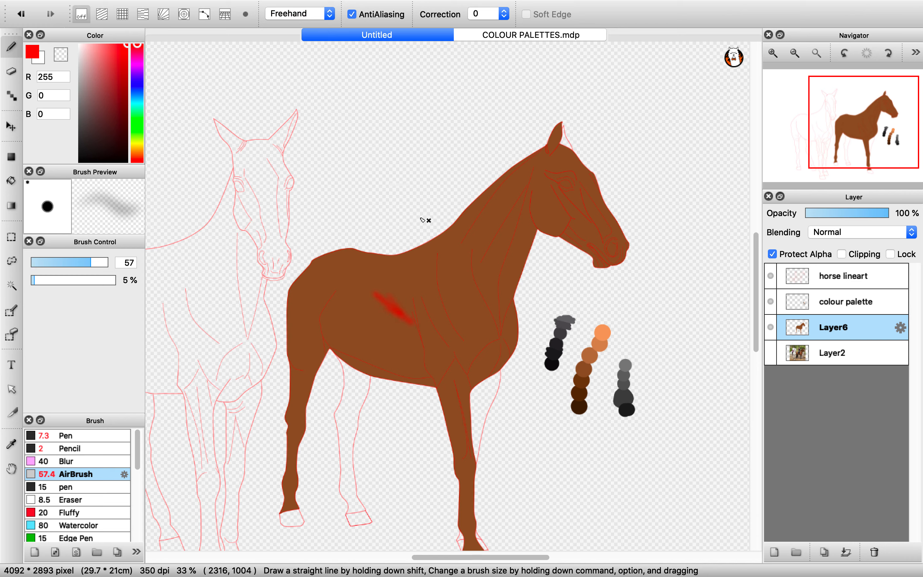
left_click(33, 283)
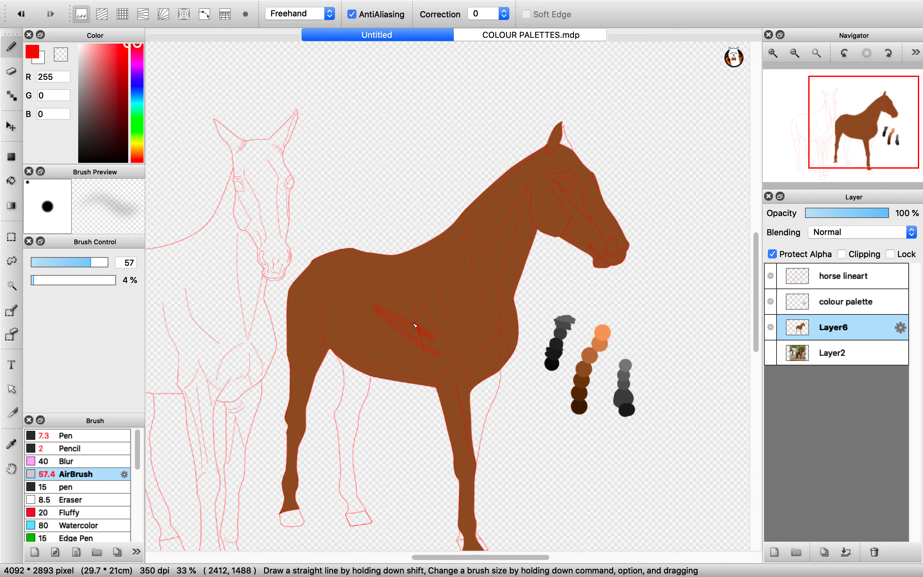
- Show the reference photo on Layer2, duplicate it onto a new layer and hide the original photo layer
left_click(772, 352)
scroll(583, 240, "down", 1)
left_click(856, 365)
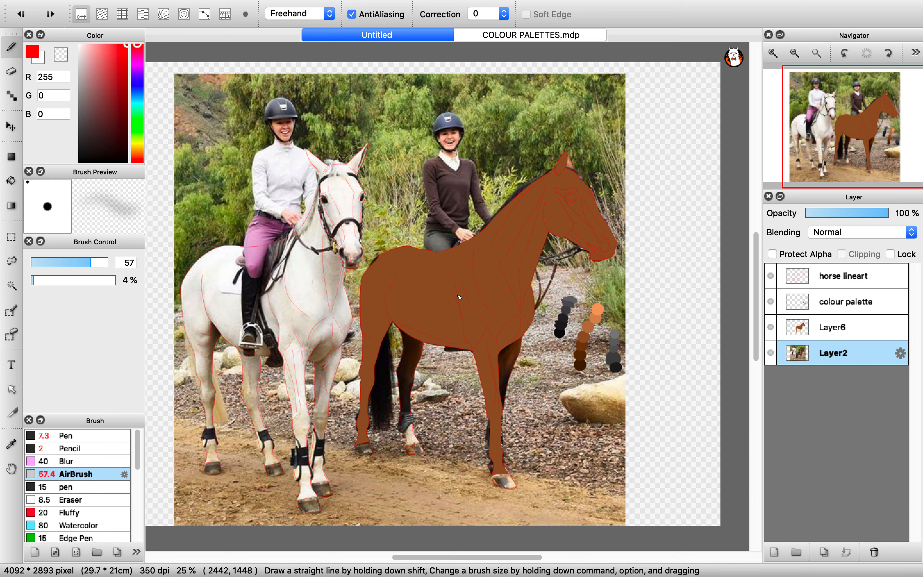
key("super+c")
key("super+v")
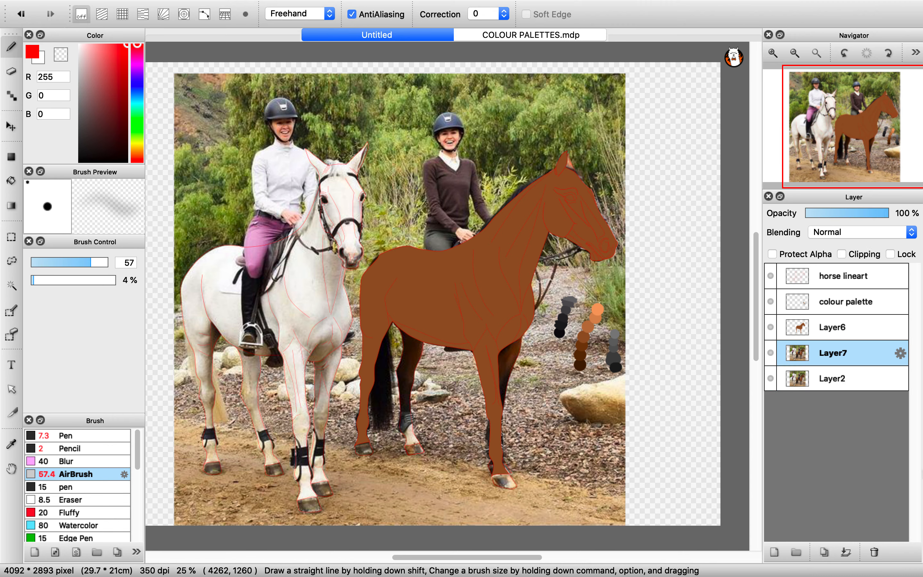
left_click(771, 379)
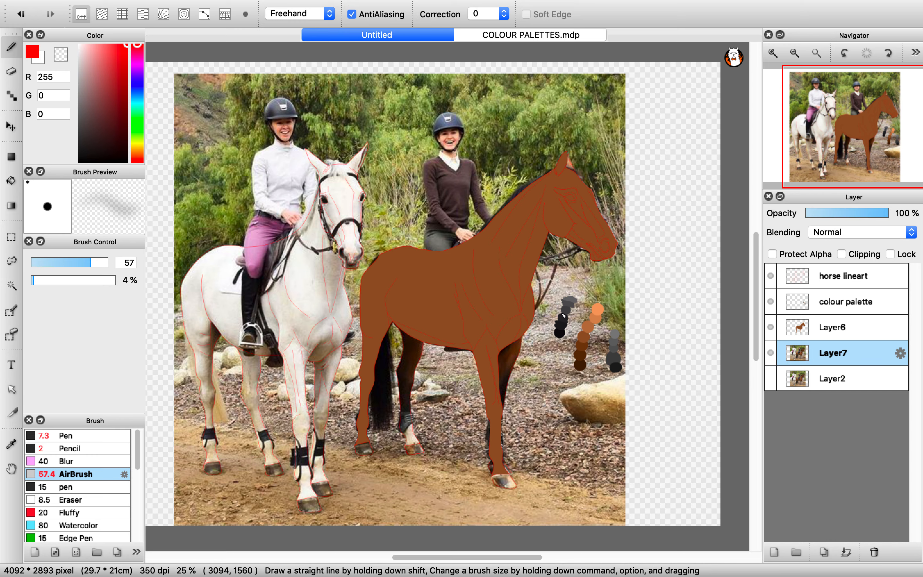
- Scale the copied photo down to about three quarters and place it so the photographed bay's head shows in front of the drawn horse
key("super+t")
key("super+minus")
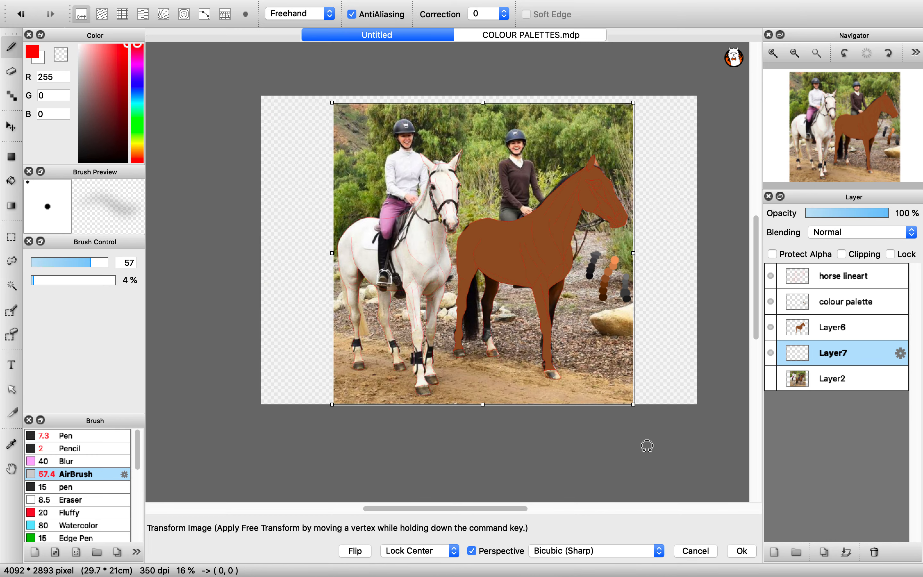
left_click_drag(634, 403, 600, 366)
left_click_drag(582, 322, 625, 308)
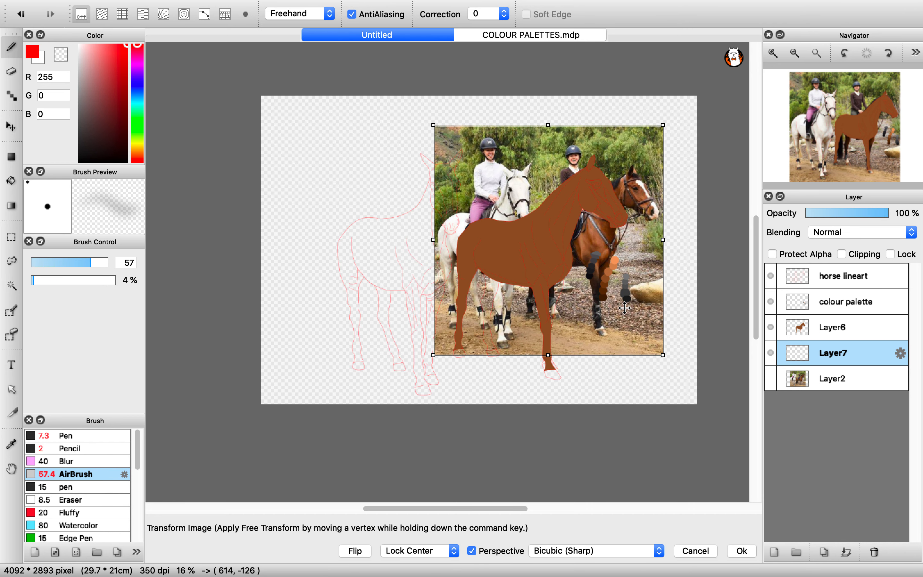
key("Return")
scroll(658, 165, "up", 3)
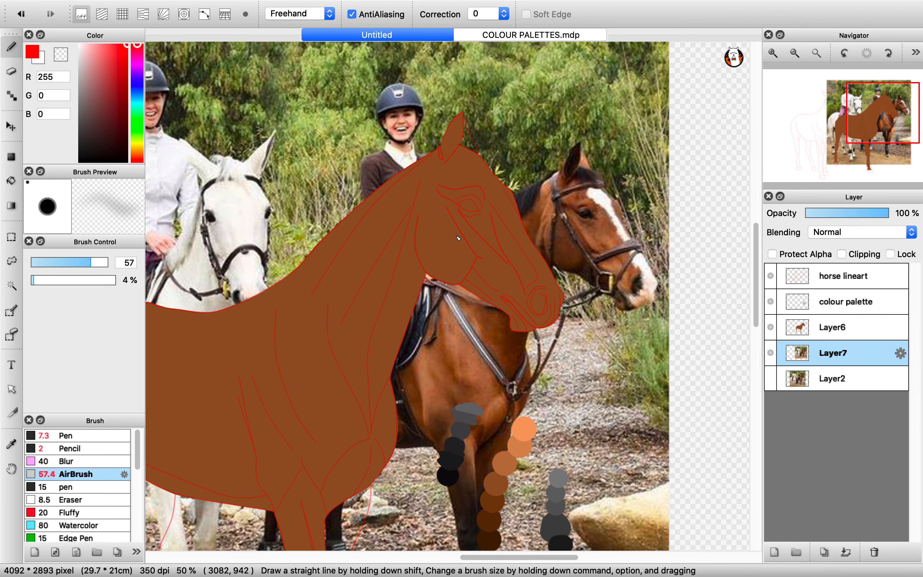
- Select the brown coat layer, Layer6, and set up the Pen brush at size 22
left_click(847, 327)
left_click(105, 435)
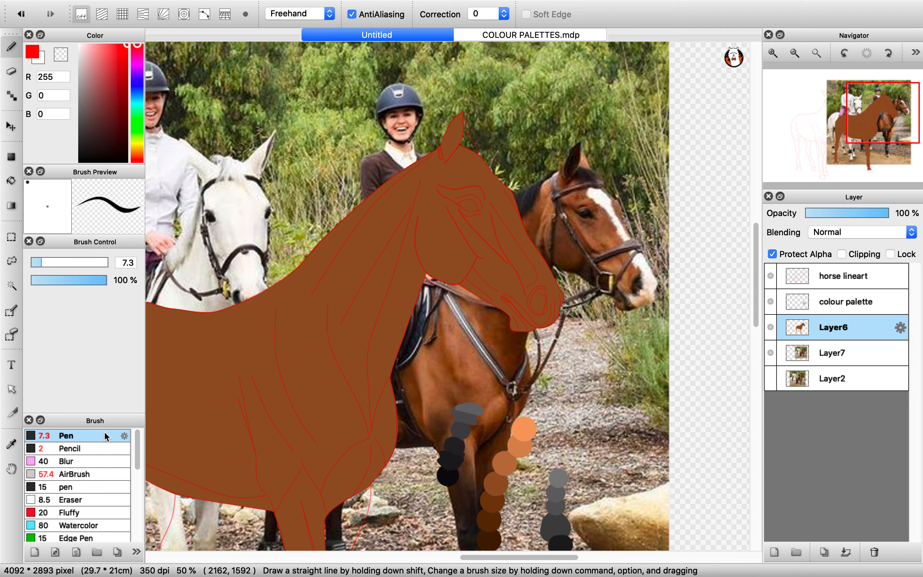
left_click_drag(56, 263, 66, 262)
key("super+minus")
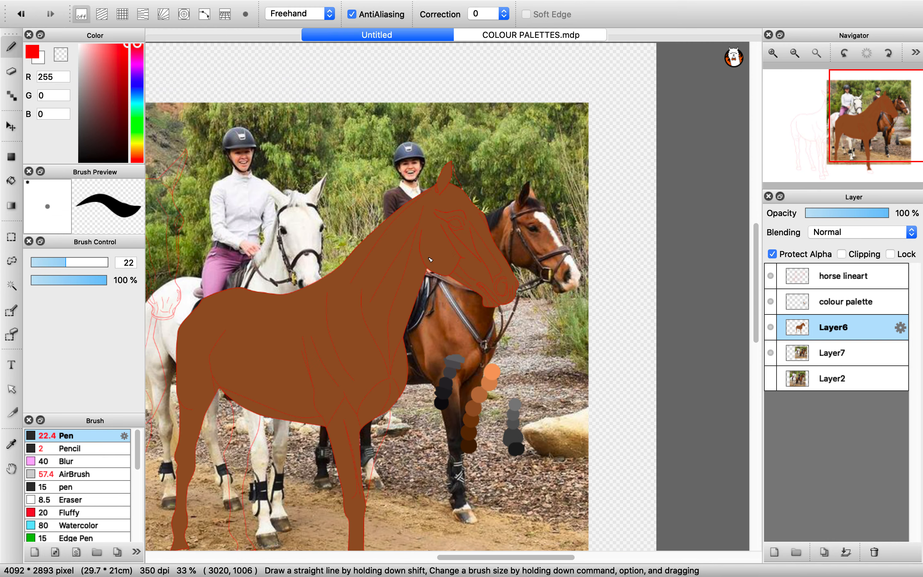
- Check the nose swatches in COLOUR PALETTES.mdp and paint the brown horse's muzzle in the sampled nose grey, RGB 88, 88, 88
left_click(488, 35)
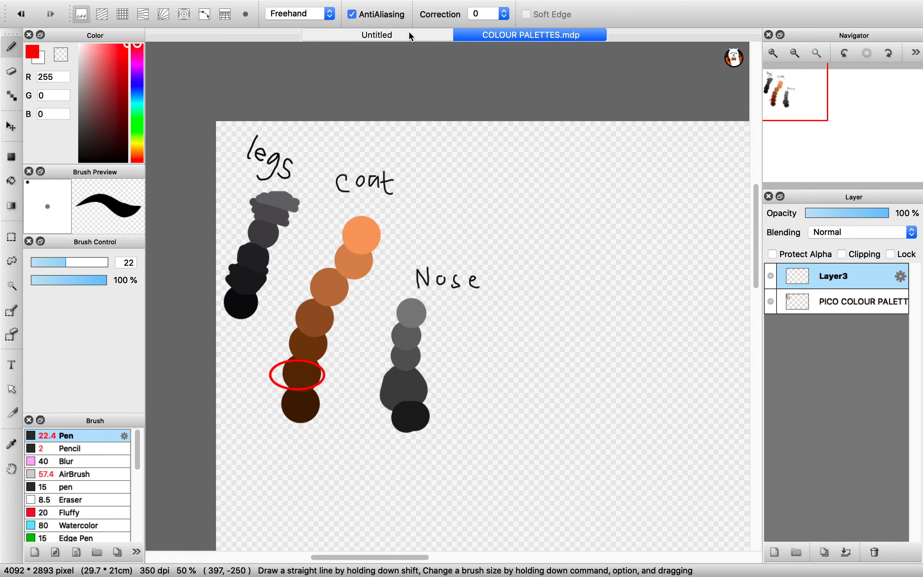
left_click(349, 33)
key("super+plus")
key("super+plus")
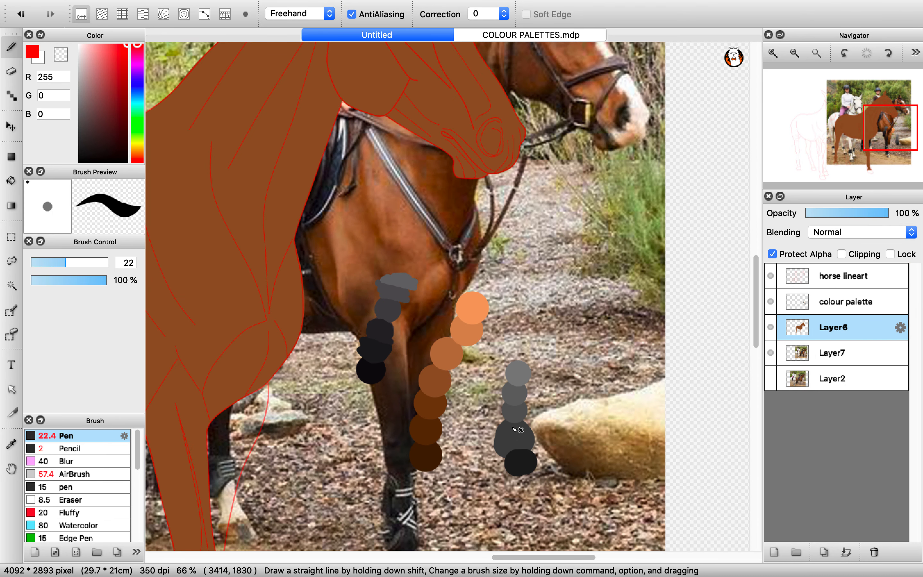
left_click(515, 438, "alt")
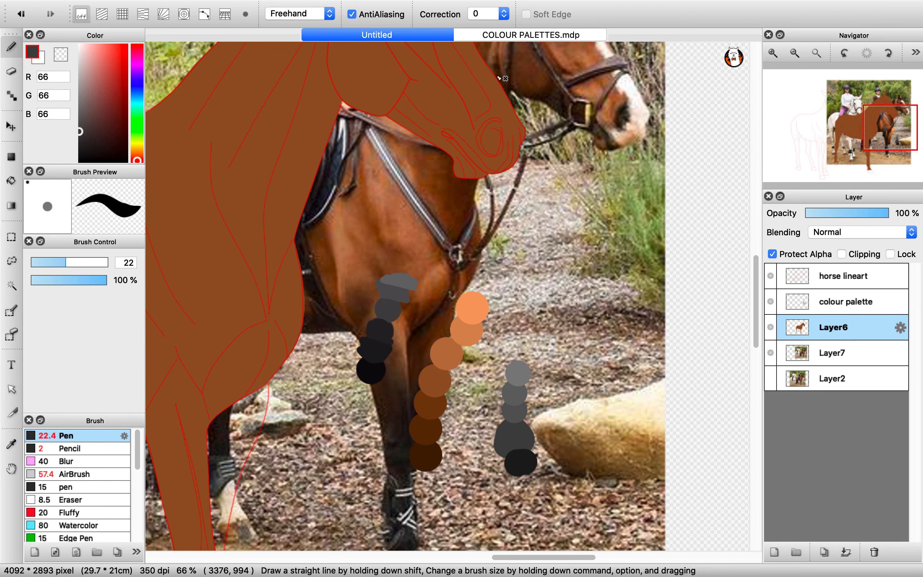
left_click(515, 412, "alt")
key("super+minus")
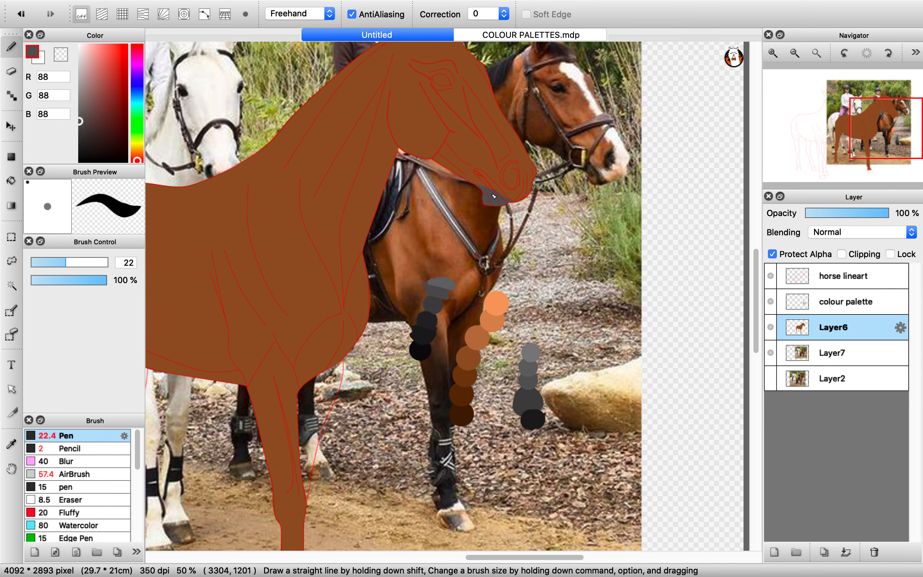
scroll(531, 180, "up", 2)
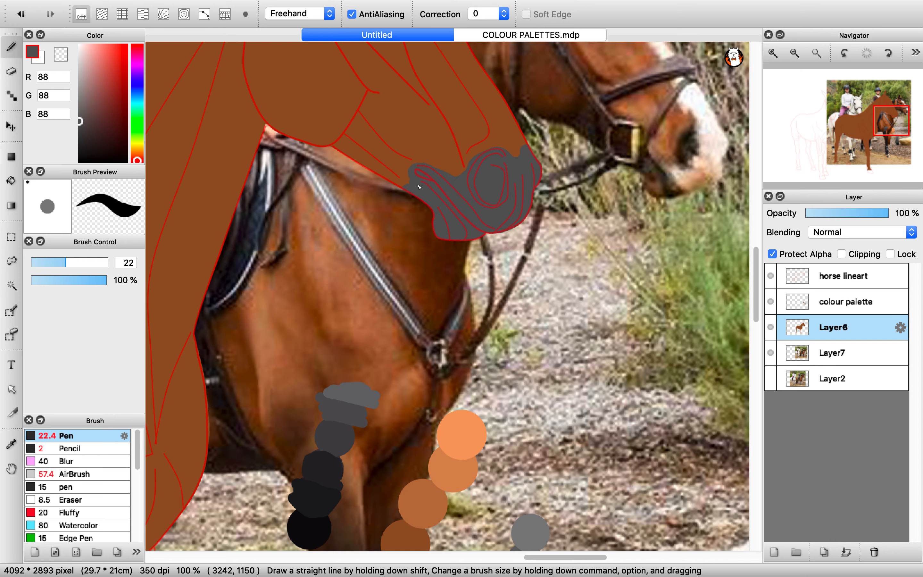
- Sample the near-black leg swatch, RGB 38, 36, 39, and paint the lower front leg up past the knee with the Pen at size 46
scroll(495, 176, "down", 5)
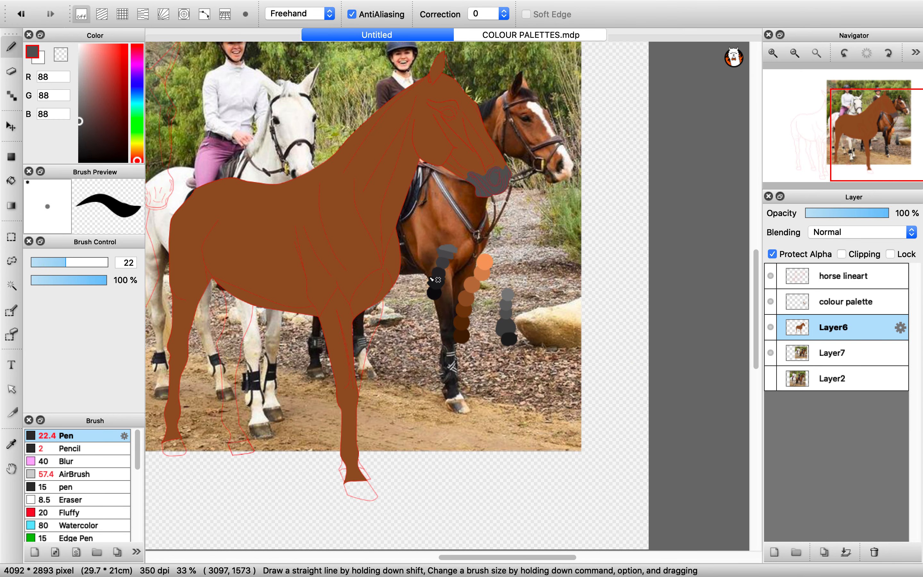
left_click(482, 248, "alt")
scroll(483, 248, "down", 1)
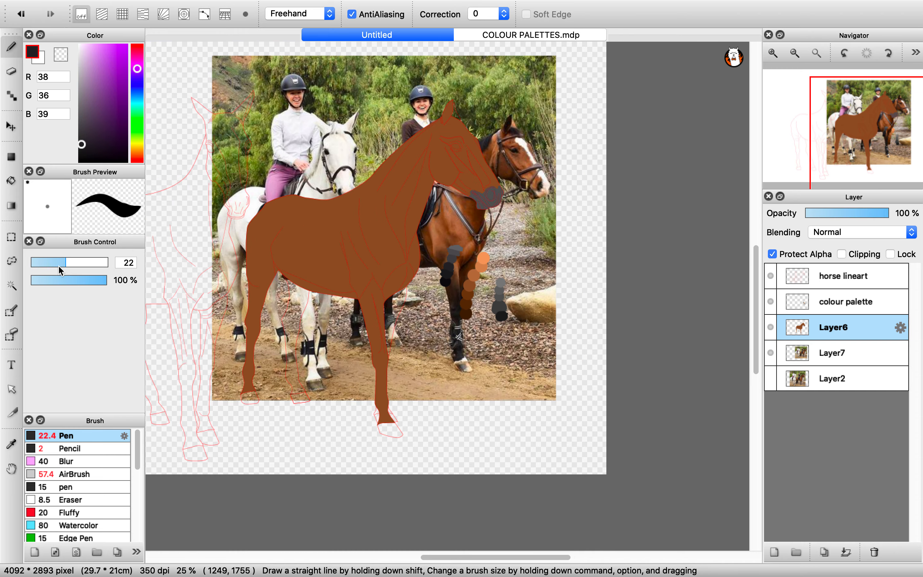
left_click(86, 262)
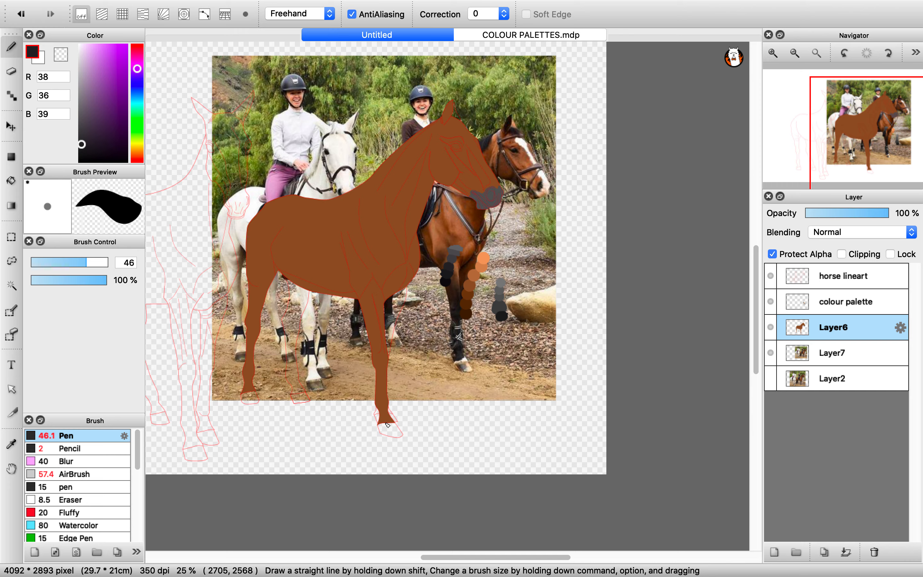
scroll(393, 426, "up", 2)
mouse_move(382, 418)
left_mouse_down()
mouse_move(386, 379)
mouse_move(417, 452)
mouse_move(377, 402)
mouse_move(381, 425)
mouse_move(362, 289)
mouse_move(370, 419)
mouse_move(373, 341)
mouse_move(380, 413)
mouse_move(391, 314)
mouse_move(392, 367)
mouse_move(392, 291)
mouse_move(373, 306)
mouse_move(394, 274)
left_mouse_up()
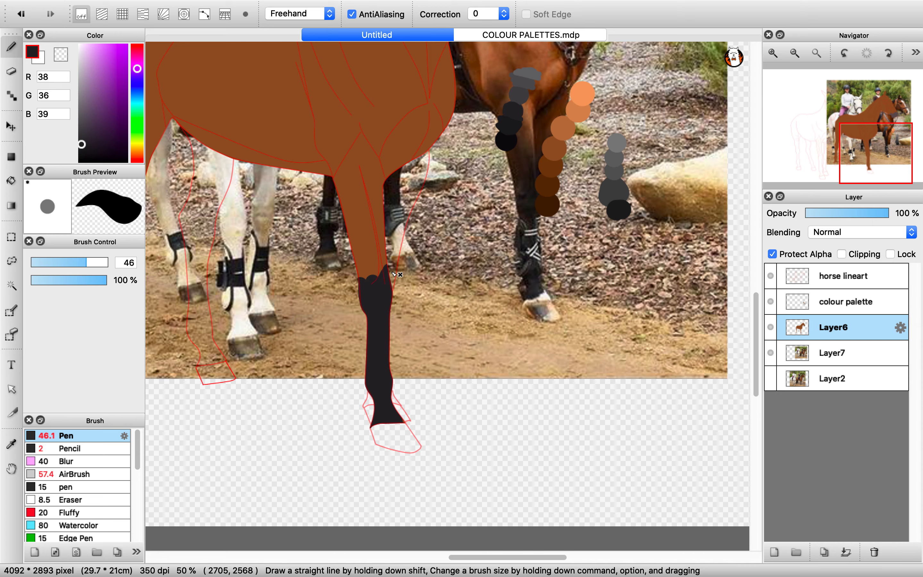
- Paint the lower hind leg near-black from above the hoof up to the hock
scroll(457, 420, "down", 1)
scroll(279, 391, "up", 1)
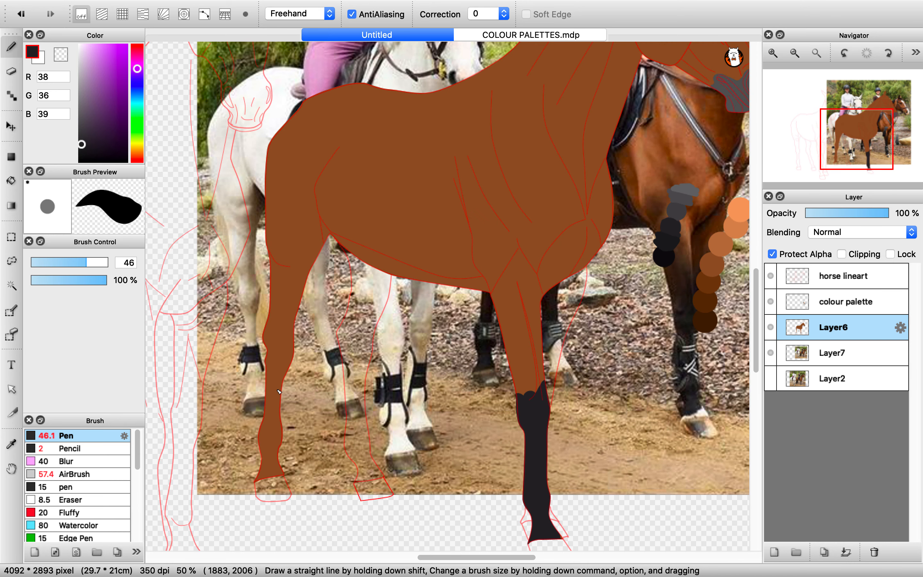
mouse_move(277, 429)
left_mouse_down()
mouse_move(276, 477)
mouse_move(261, 410)
mouse_move(269, 372)
mouse_move(263, 436)
mouse_move(271, 381)
mouse_move(272, 431)
mouse_move(304, 357)
left_mouse_up()
mouse_move(273, 401)
left_mouse_down()
mouse_move(295, 341)
mouse_move(283, 373)
mouse_move(264, 335)
mouse_move(271, 372)
left_mouse_up()
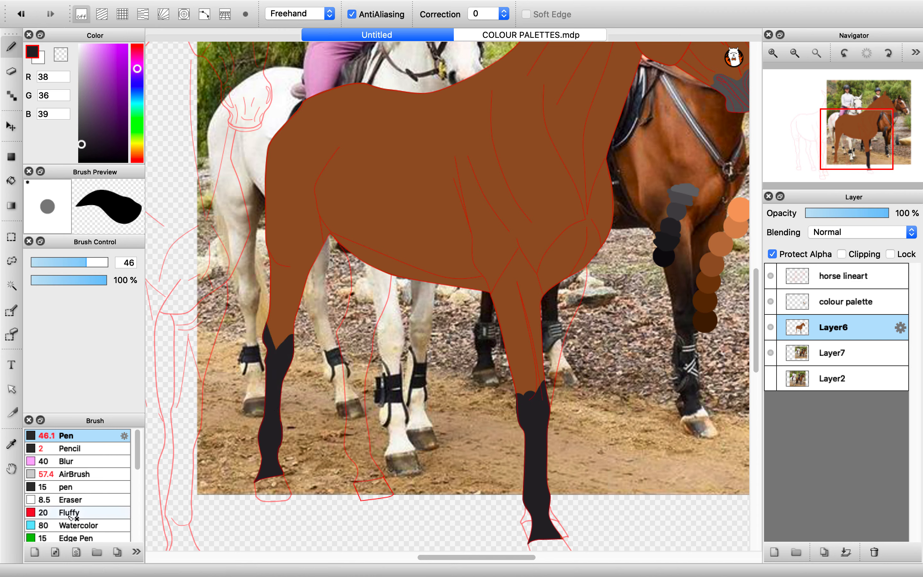
- Blend the upper edges of the black markings on the hind and front legs into the brown coat using Smudge at size 130
scroll(77, 511, "down", 3)
left_click(74, 493)
left_click_drag(100, 262, 106, 263)
mouse_move(279, 331)
left_mouse_down()
mouse_move(275, 341)
mouse_move(268, 234)
left_mouse_up()
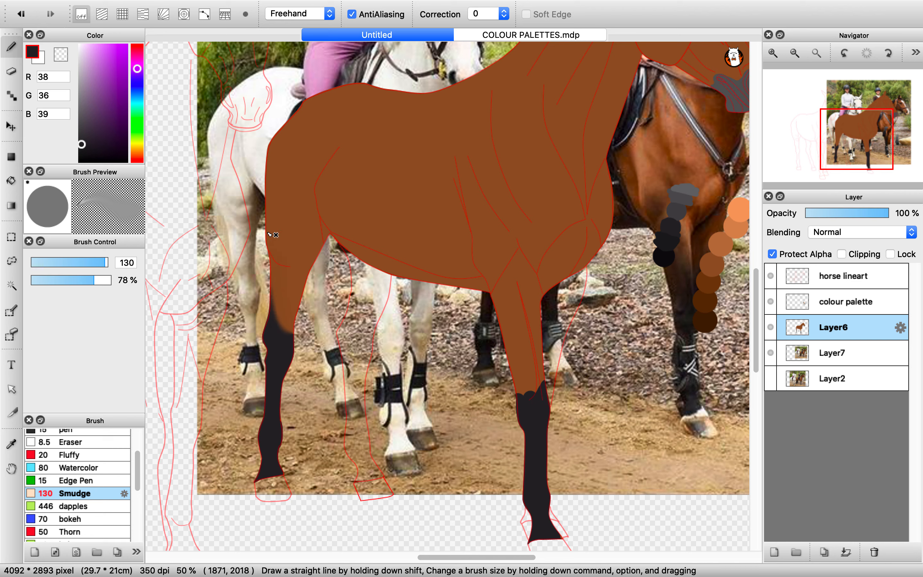
mouse_move(290, 377)
left_mouse_down()
mouse_move(289, 349)
mouse_move(319, 270)
left_mouse_up()
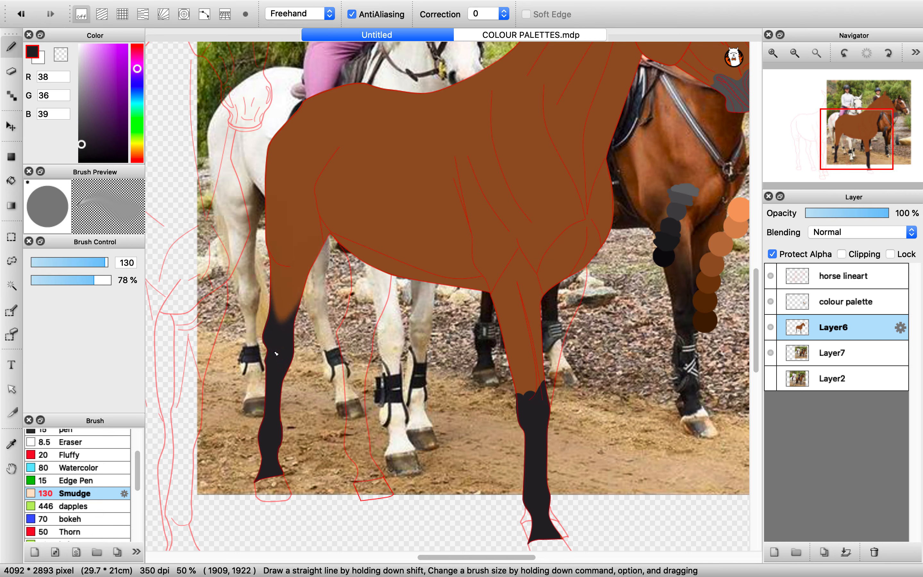
mouse_move(532, 399)
left_mouse_down()
mouse_move(480, 329)
mouse_move(558, 397)
mouse_move(548, 402)
mouse_move(561, 340)
left_mouse_up()
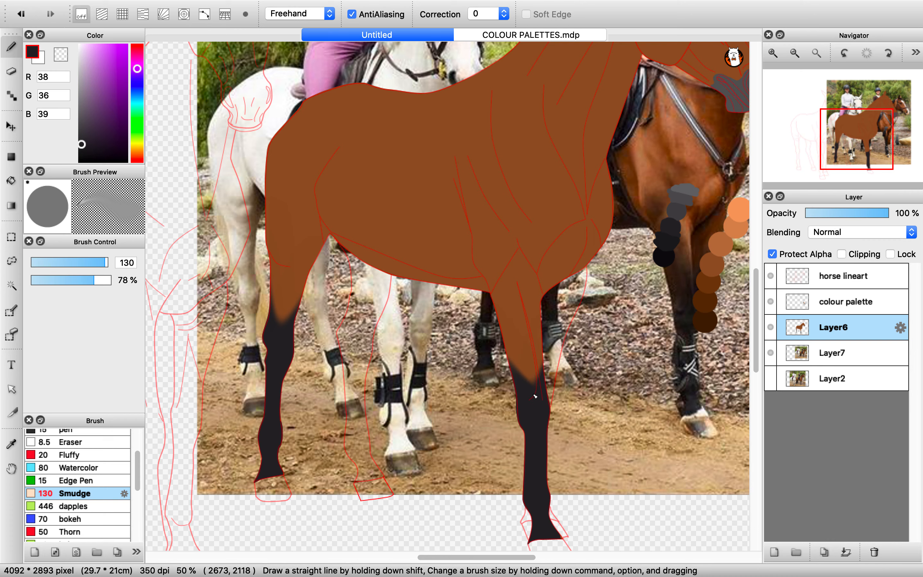
left_click_drag(535, 396, 549, 353)
- Soften the black-to-brown transitions on the front and hind legs with the Blur brush at size 110
scroll(501, 279, "down", 2)
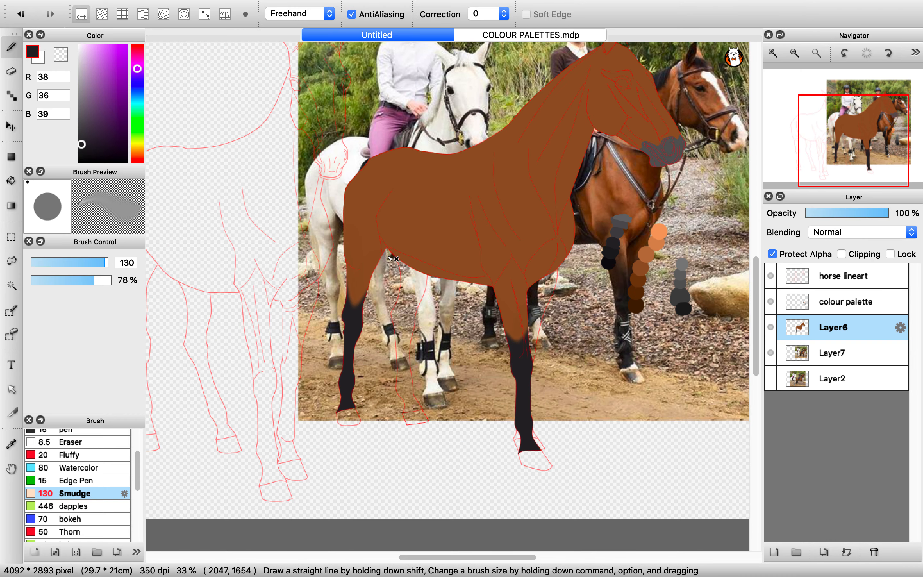
scroll(58, 492, "up", 4)
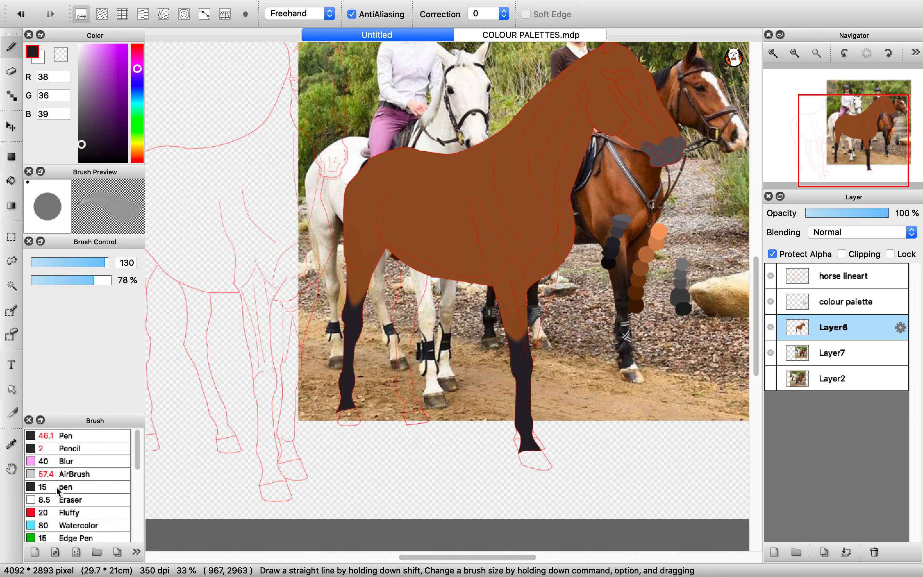
left_click(52, 461)
left_click_drag(93, 263, 102, 263)
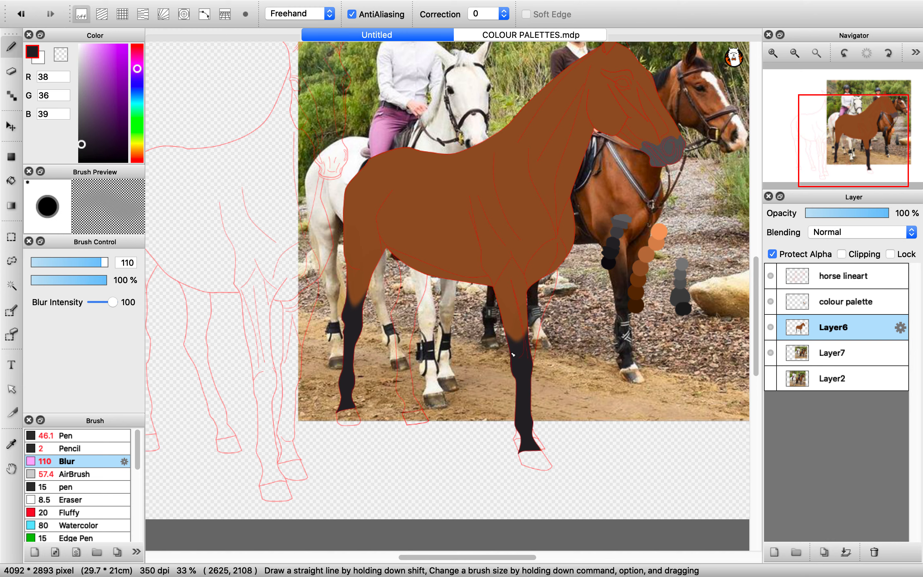
scroll(513, 355, "up", 5)
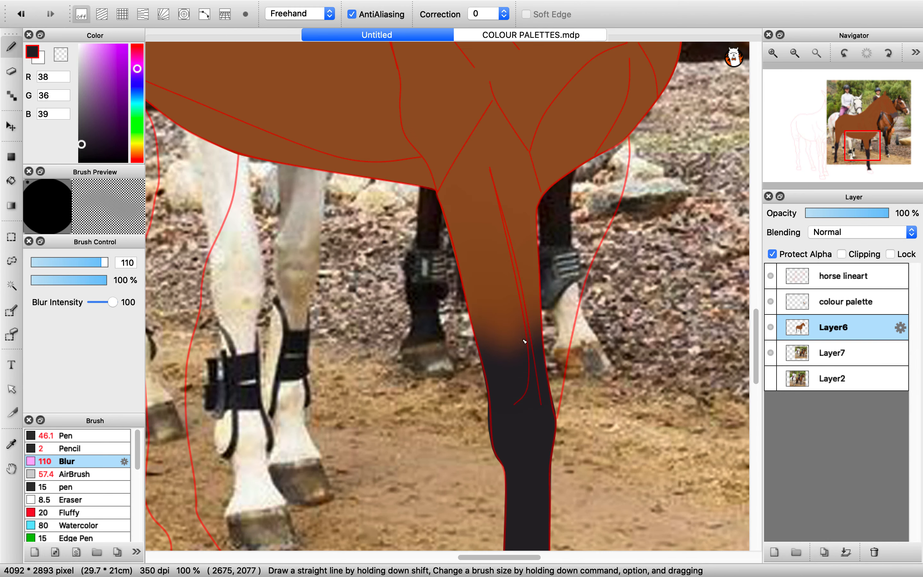
scroll(525, 341, "down", 5)
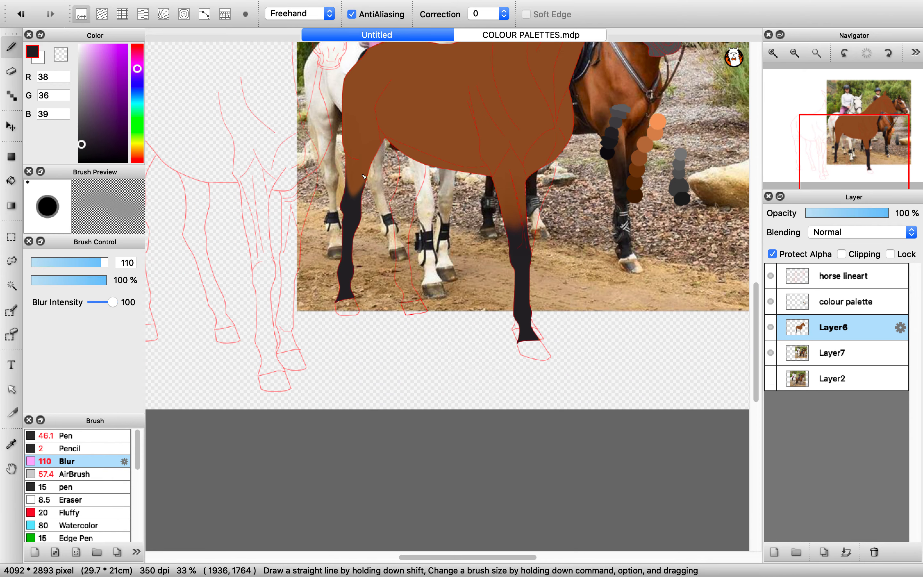
scroll(363, 176, "up", 5)
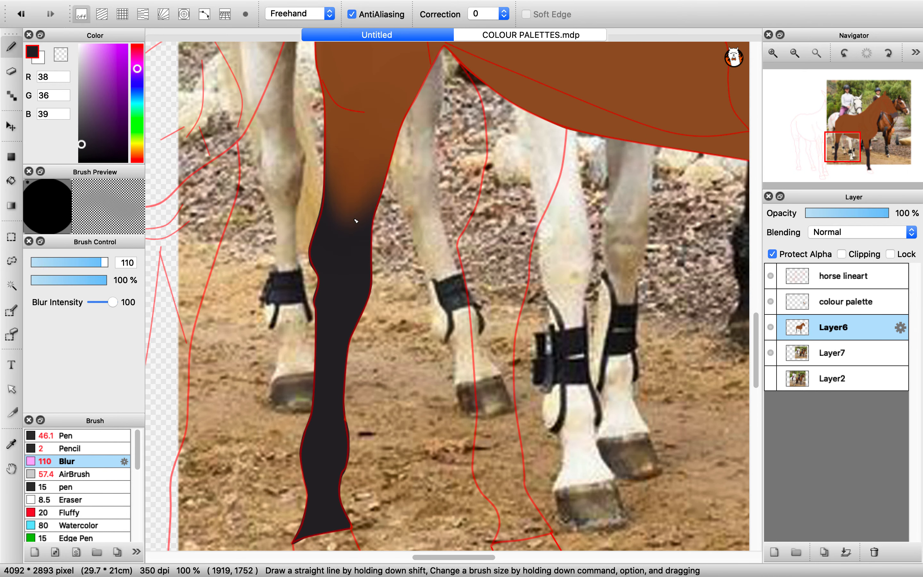
scroll(355, 162, "down", 5)
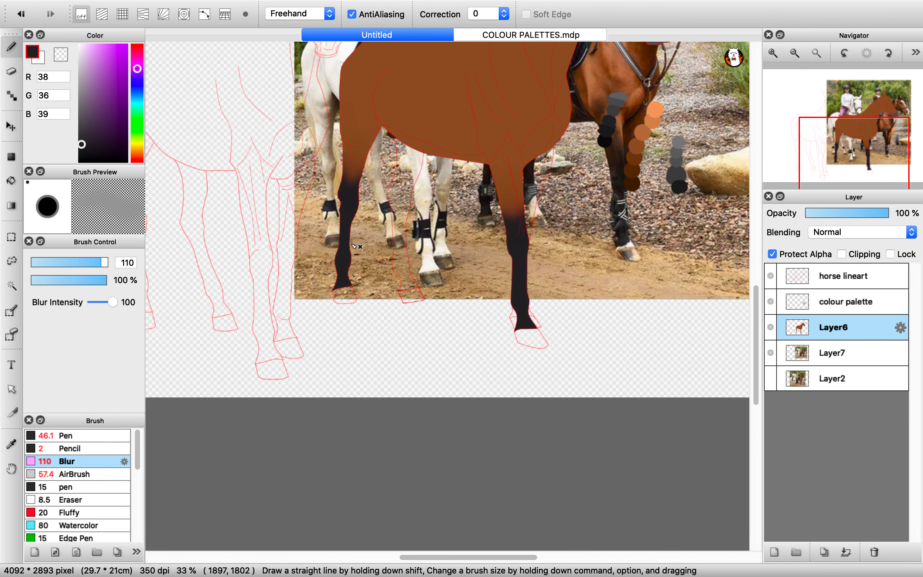
- Sample the nose grey, RGB 88, 88, 88, and start blocking in the horse's eye with the Pen at size 19
scroll(557, 269, "down", 4)
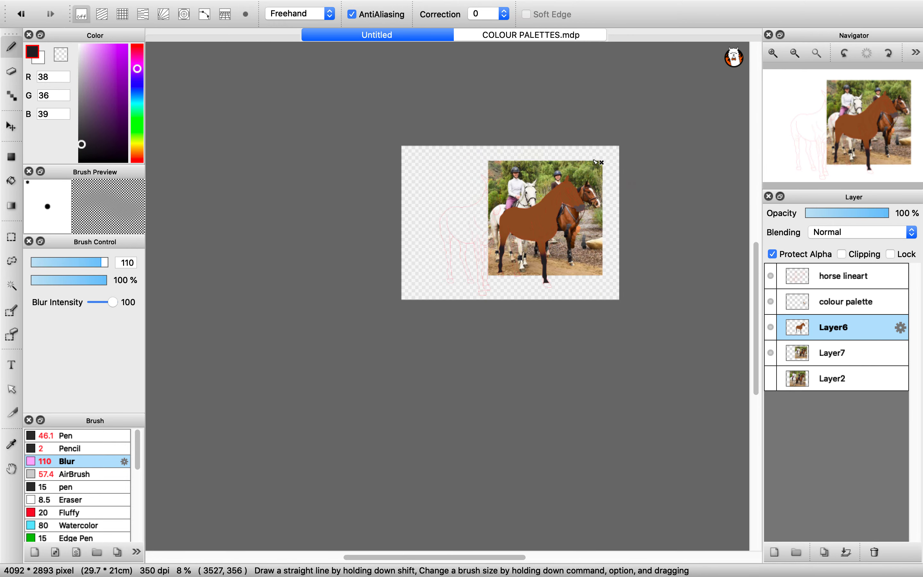
scroll(595, 168, "up", 1)
scroll(595, 170, "up", 4)
left_click(524, 450, "alt")
left_click(99, 448)
left_click(96, 436)
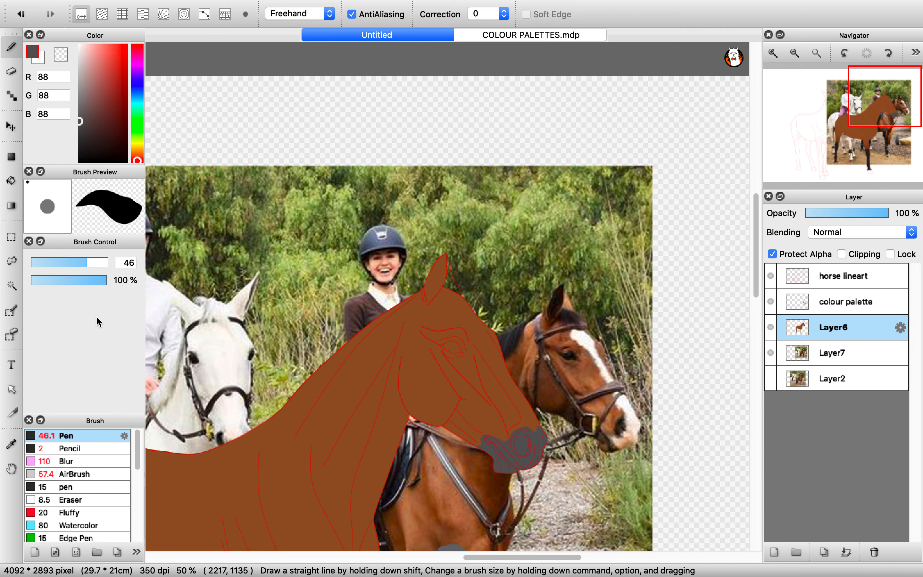
left_click(61, 263)
scroll(477, 343, "up", 4)
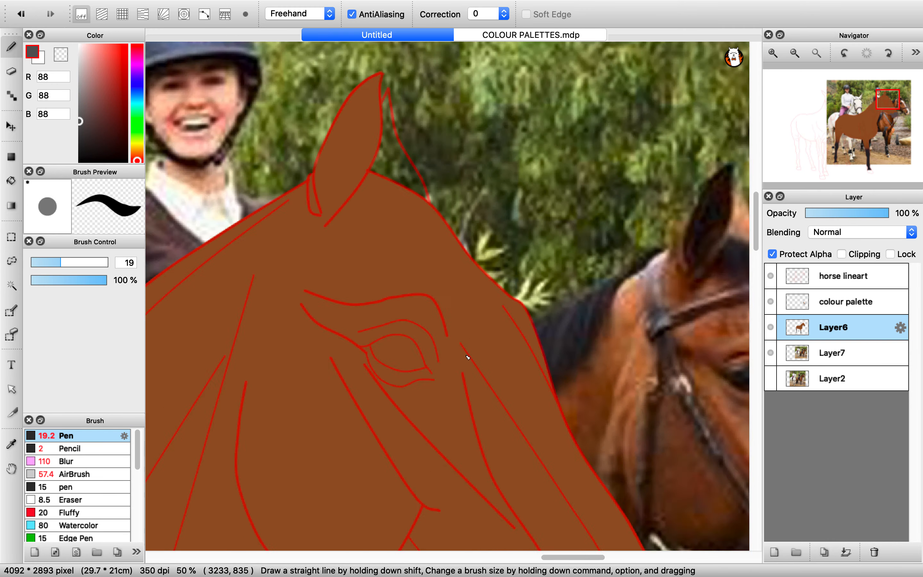
left_click_drag(389, 351, 407, 373)
scroll(404, 372, "down", 6)
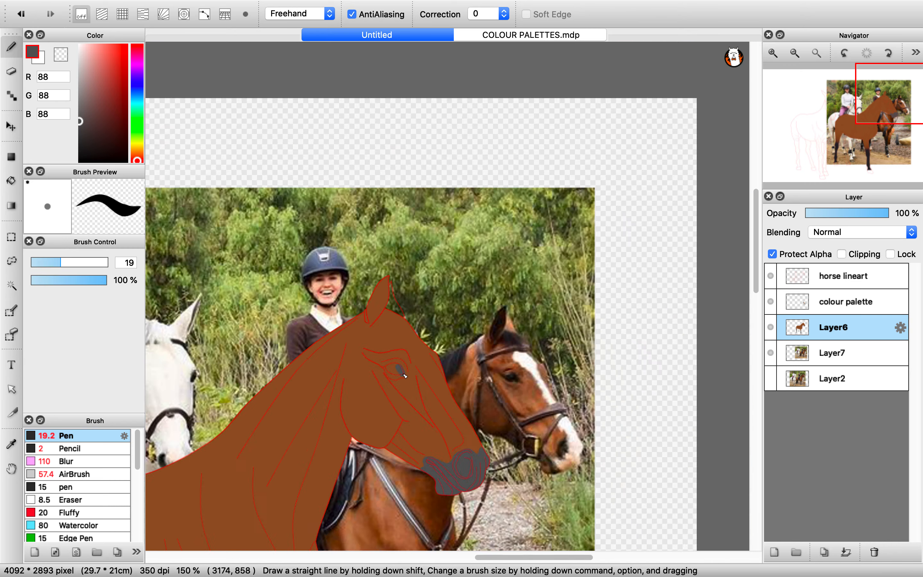
- Fill the rest of the eye and the surrounding eyelids in grey with the Pen at size 8.9
scroll(396, 374, "up", 3)
scroll(411, 364, "up", 3)
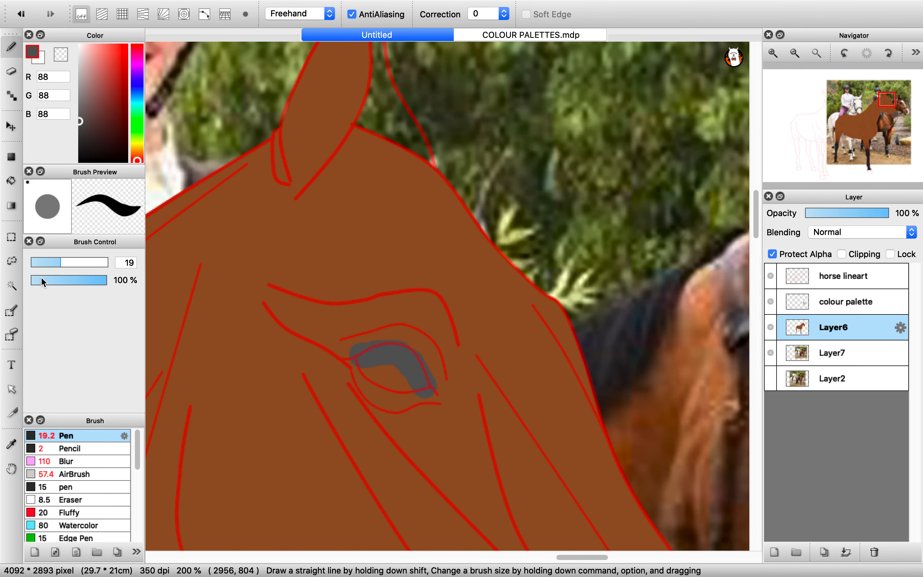
left_click(46, 265)
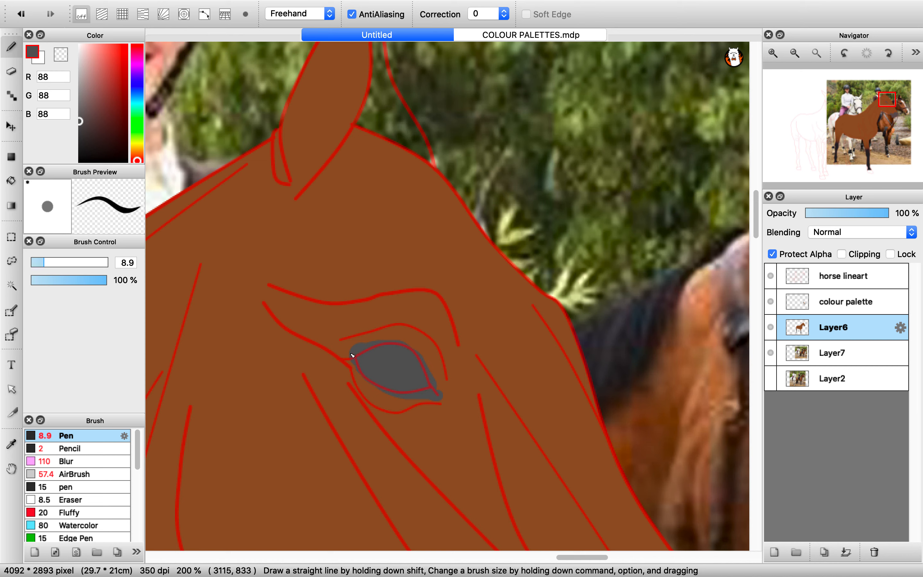
left_click_drag(352, 356, 342, 355)
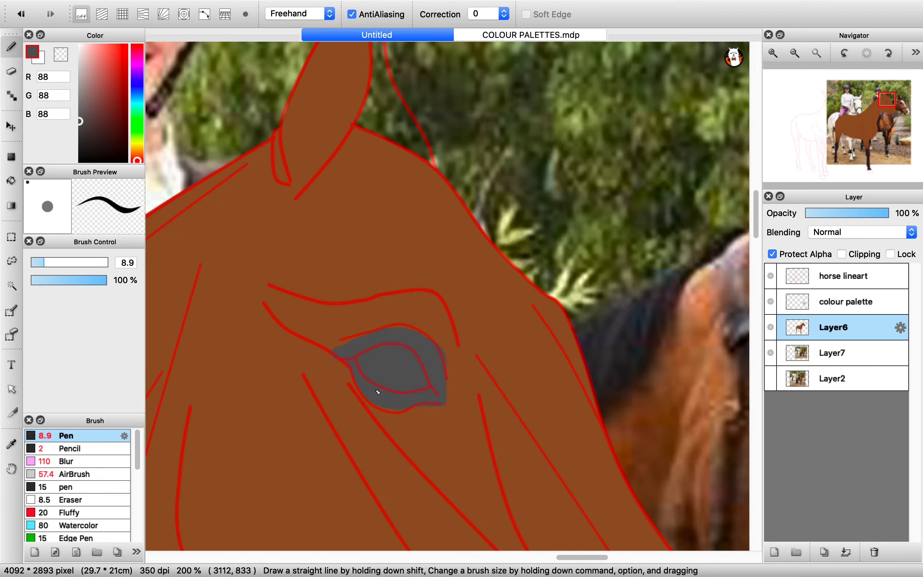
- Blur the edges of the grey eye and muzzle patches at size 110 with the horse lineart hidden, and show the lineart again
scroll(487, 376, "down", 4)
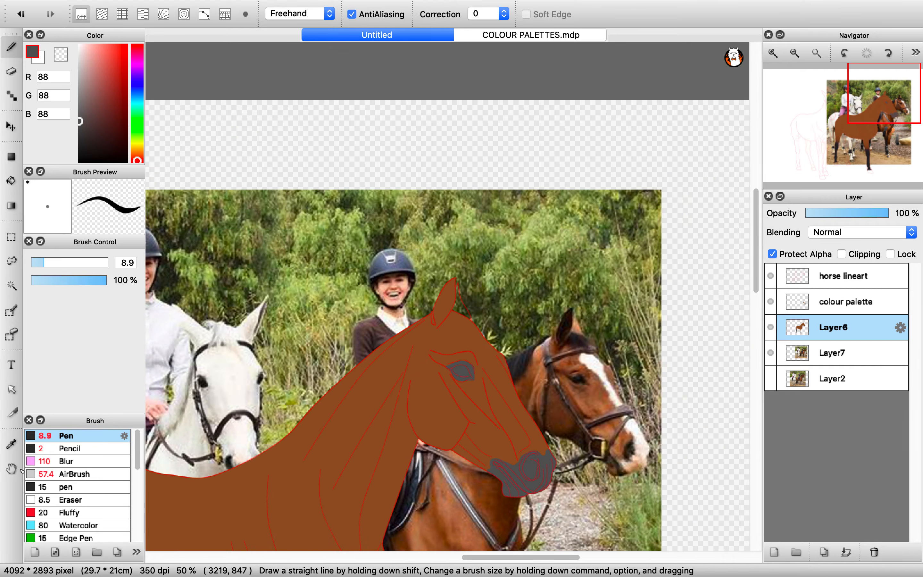
left_click(82, 461)
left_click(770, 276)
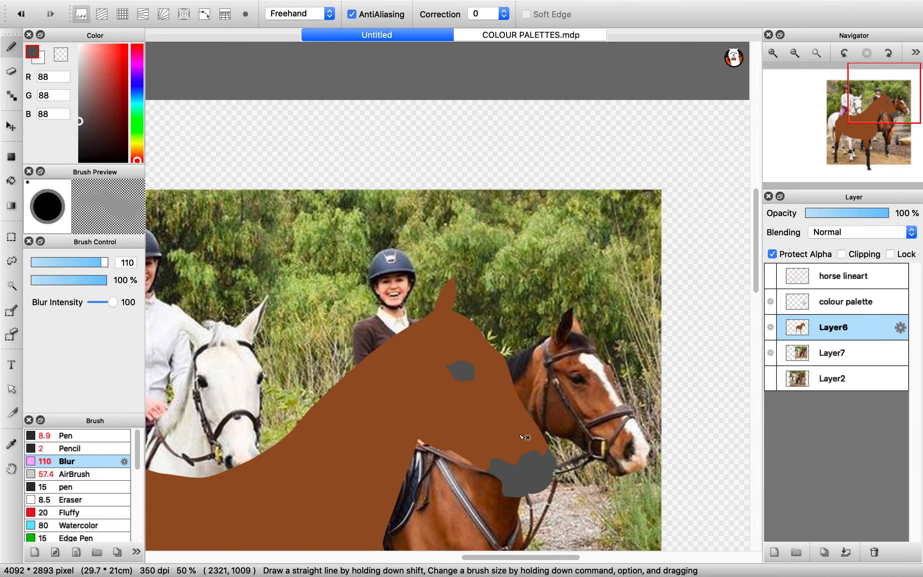
scroll(484, 396, "up", 4)
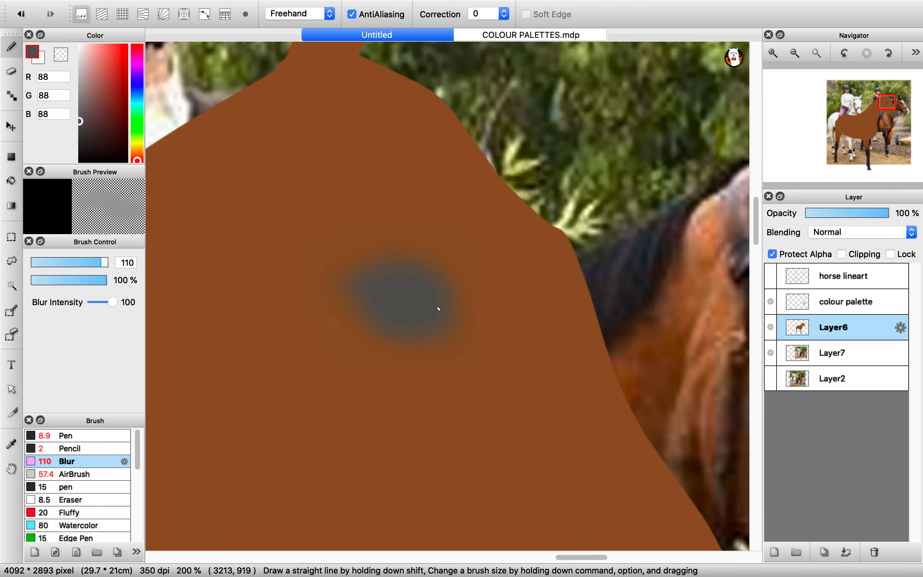
scroll(437, 308, "down", 4)
scroll(531, 400, "up", 1)
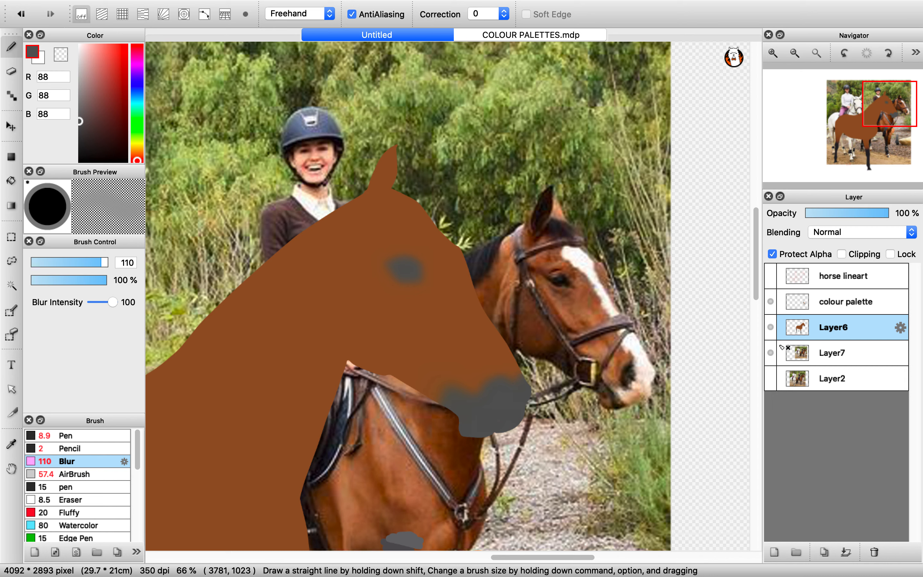
left_click(770, 275)
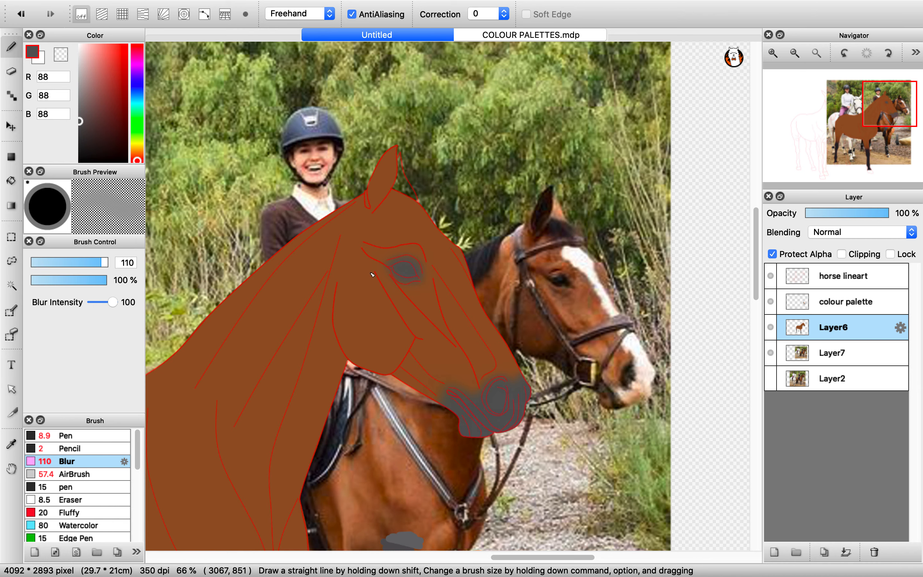
- Hide the horse lineart and add a new layer above Layer6, clipped to the horse's base colour
scroll(423, 358, "down", 1)
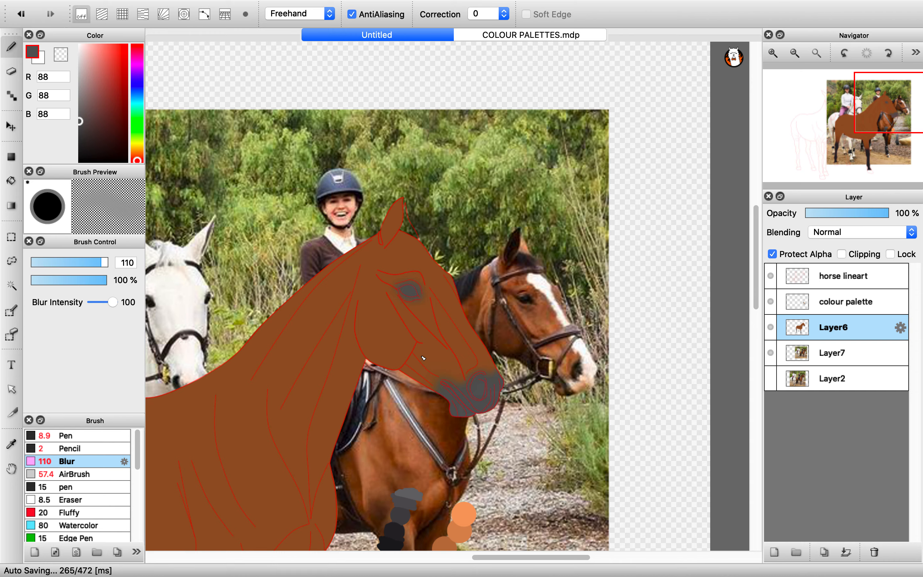
scroll(423, 358, "down", 1)
scroll(335, 425, "up", 1)
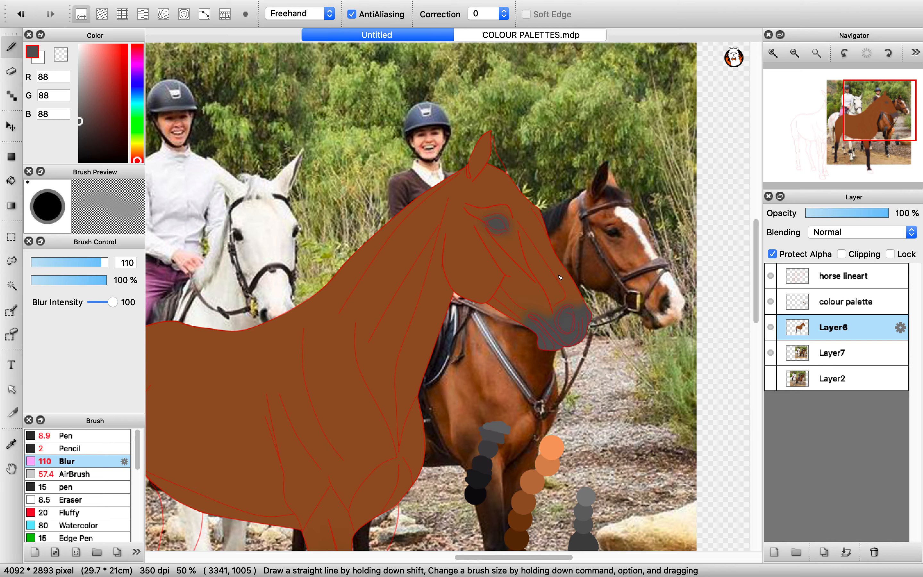
left_click(774, 278)
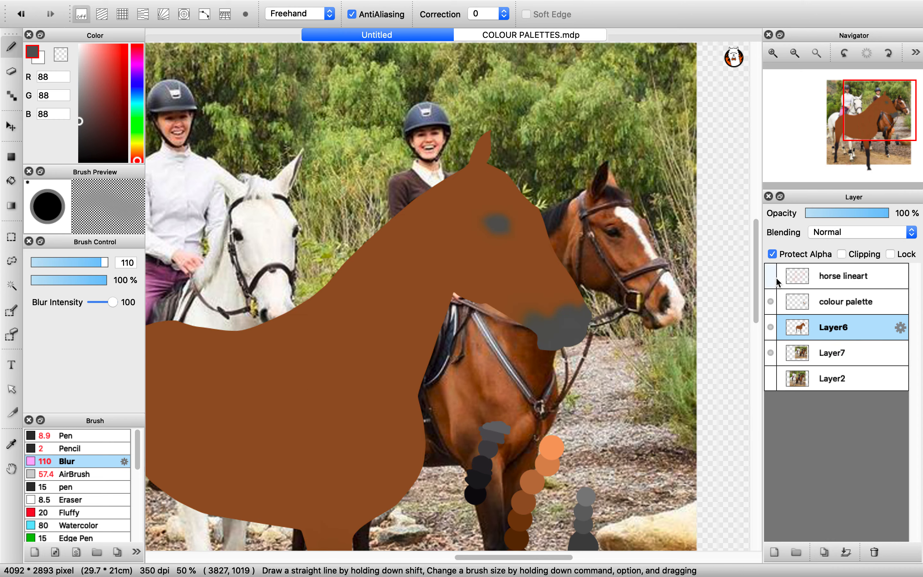
scroll(682, 264, "down", 2)
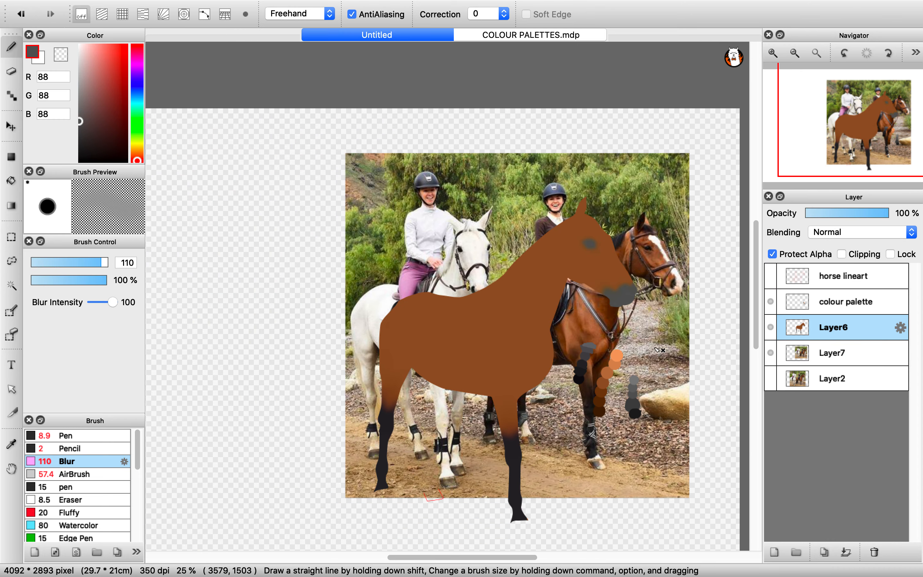
scroll(660, 349, "up", 1)
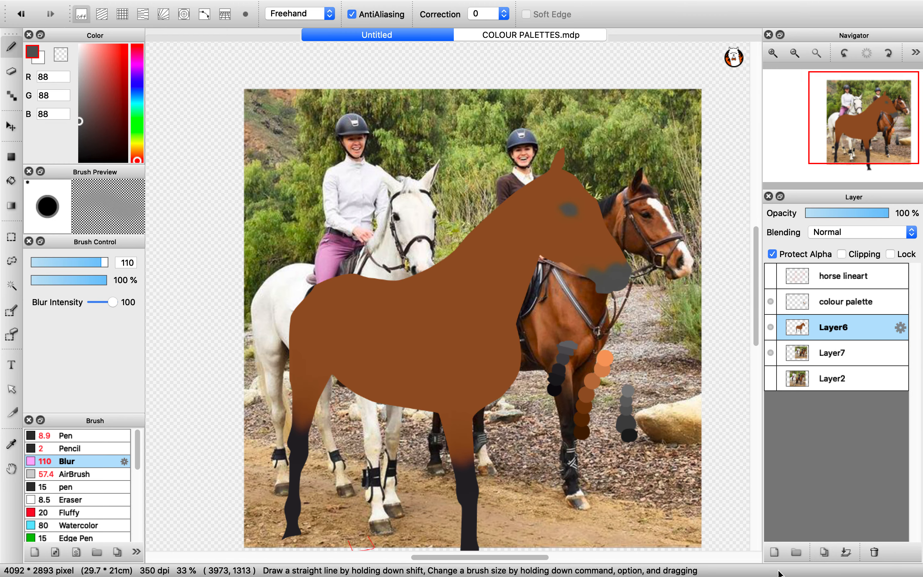
left_click(774, 552)
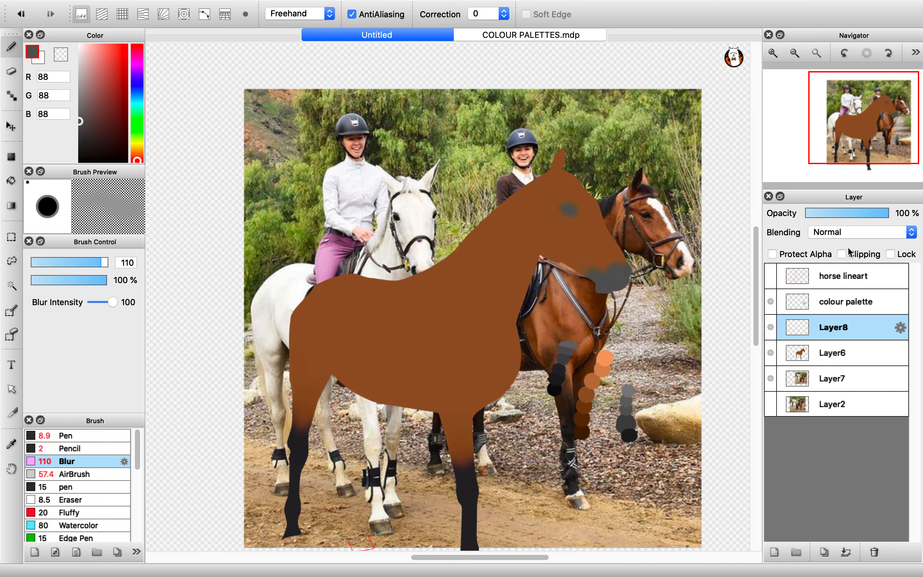
left_click(850, 254)
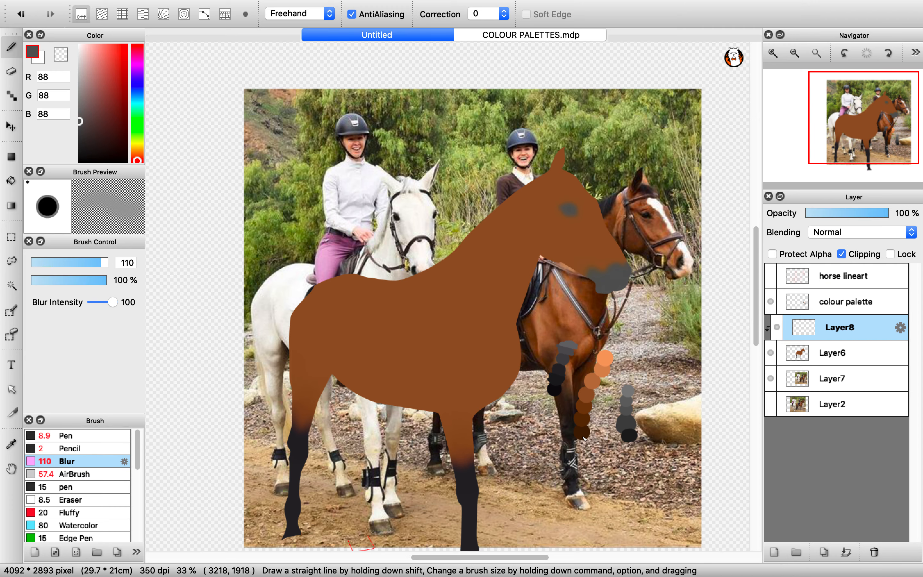
- Outline the separate column of grey swatches on the colour palette layer with a polygon selection with rounded corners
scroll(586, 415, "up", 2)
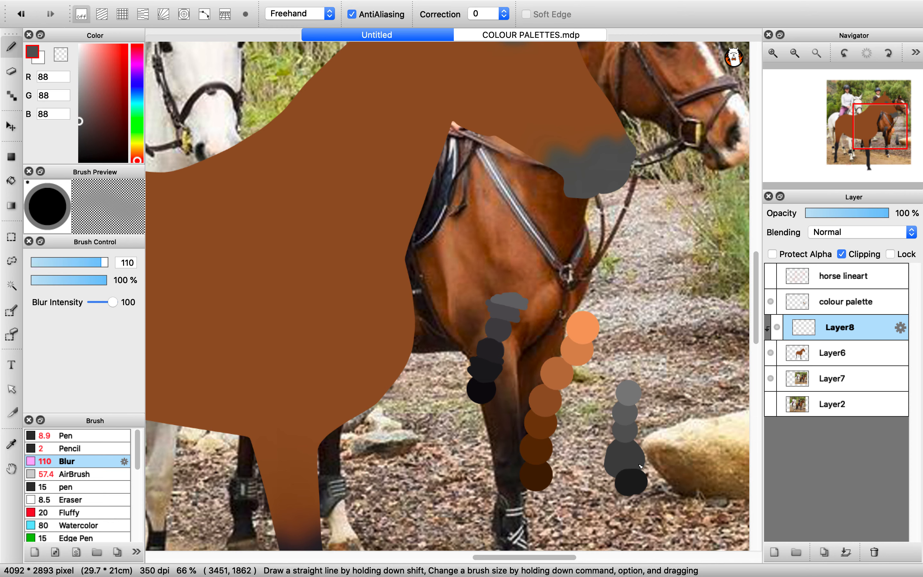
key("m")
left_click(896, 302)
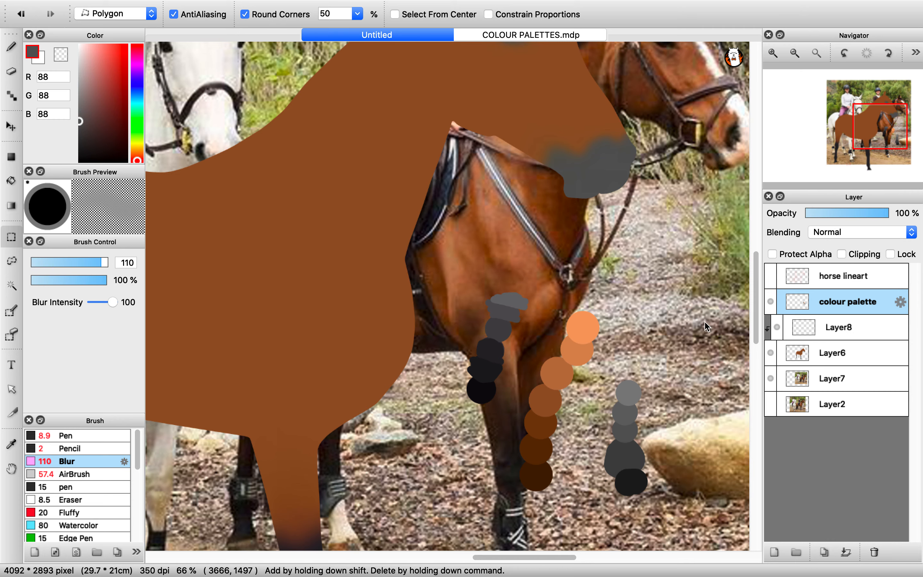
left_click(587, 416)
left_click(591, 500)
left_click(639, 512)
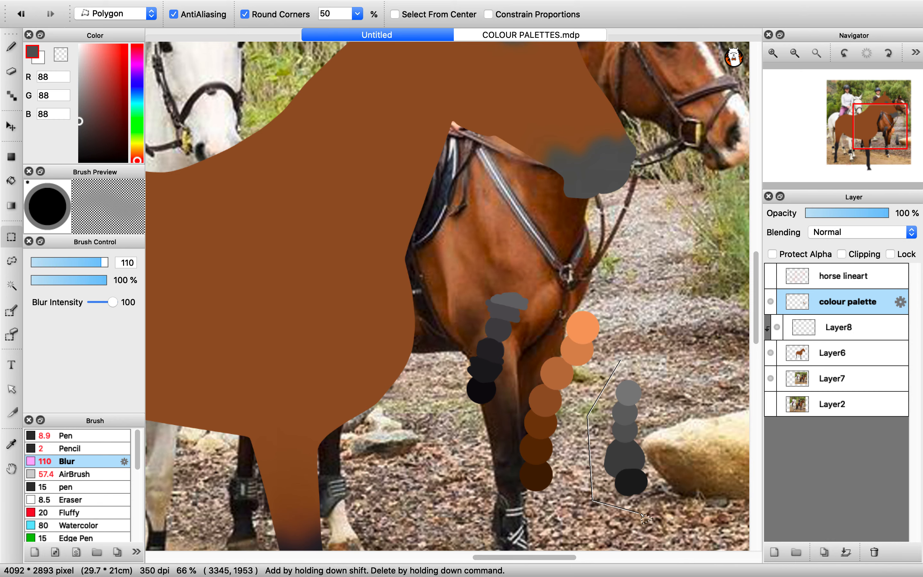
left_click(691, 445)
left_click(686, 395)
double_click(678, 371)
- Move the selected grey swatches up beside the brown horse's muzzle and clear the selection
scroll(678, 371, "down", 2)
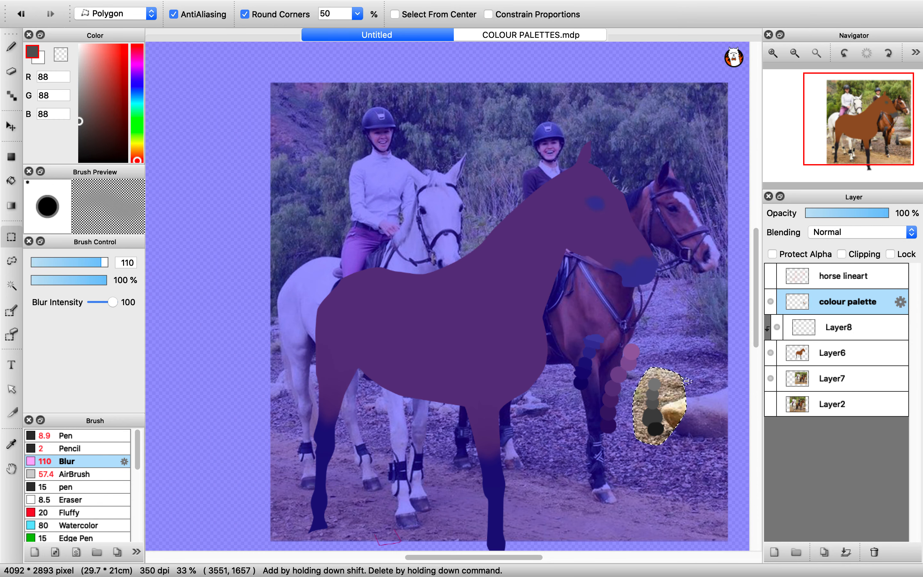
key("super+t")
left_click_drag(669, 389, 693, 262)
key("Return")
key("super+d")
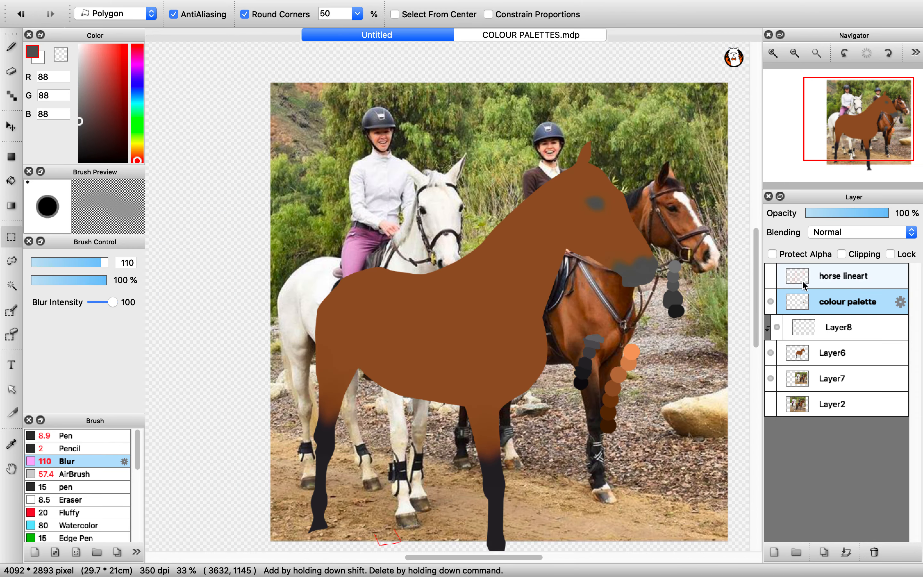
- Show the horse lineart again and choose the AirBrush at size 50 for freehand painting
left_click(770, 276)
scroll(730, 262, "up", 2)
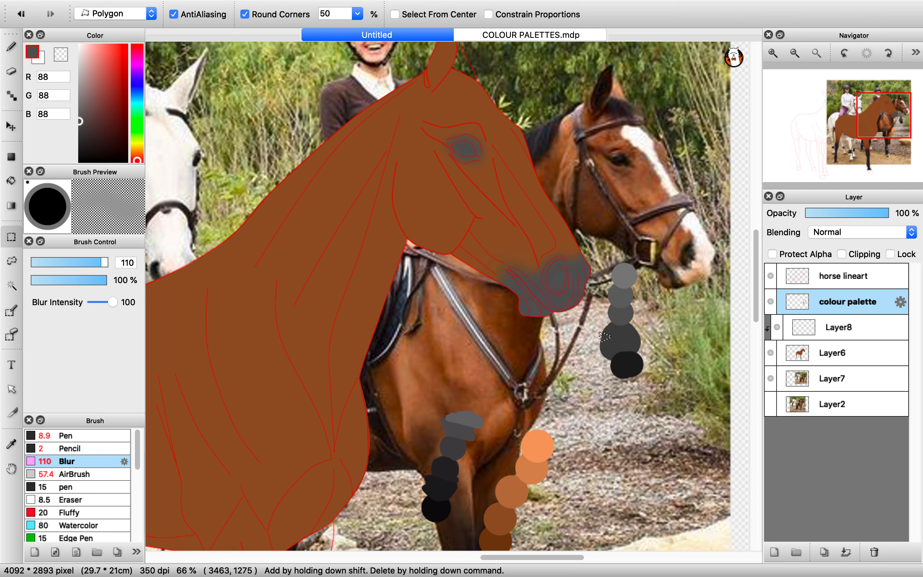
left_click(73, 474)
left_click_drag(91, 263, 89, 269)
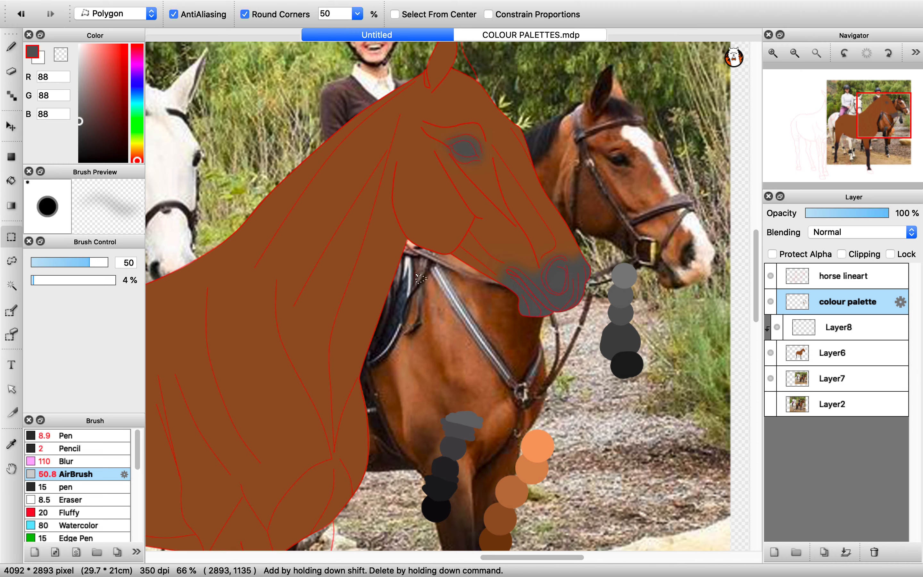
left_click(12, 48)
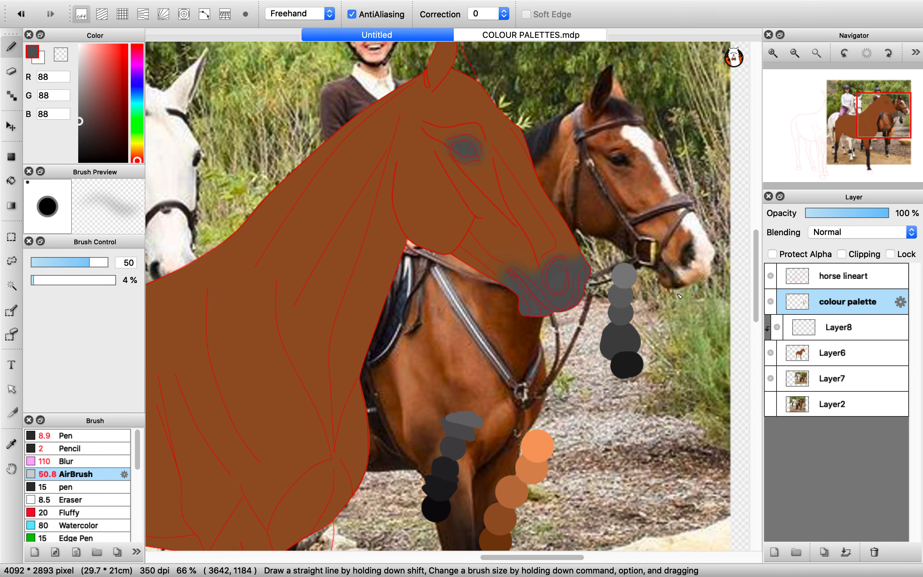
- Sample the dark grey, RGB 66, 66, 66, from the swatches beside the muzzle
scroll(625, 273, "down", 3)
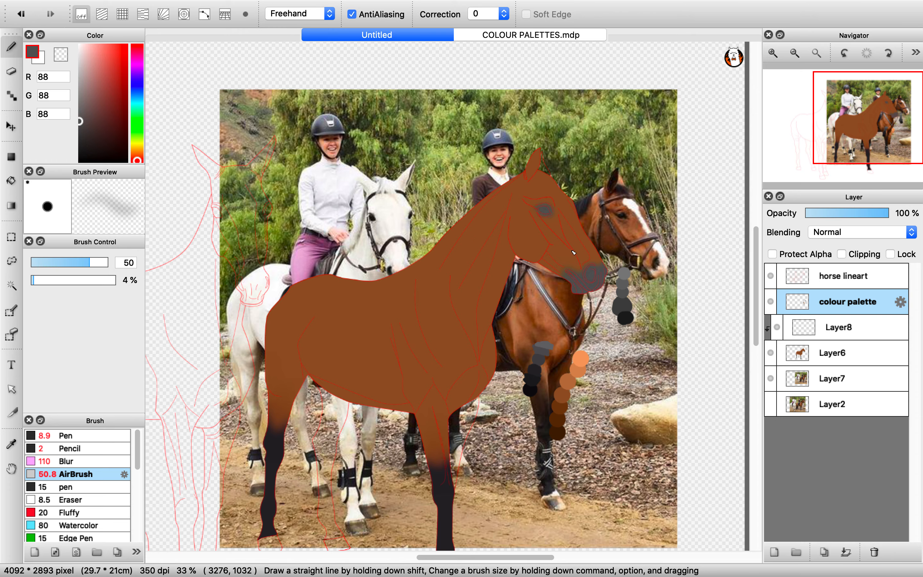
scroll(613, 307, "up", 3)
scroll(572, 267, "down", 5)
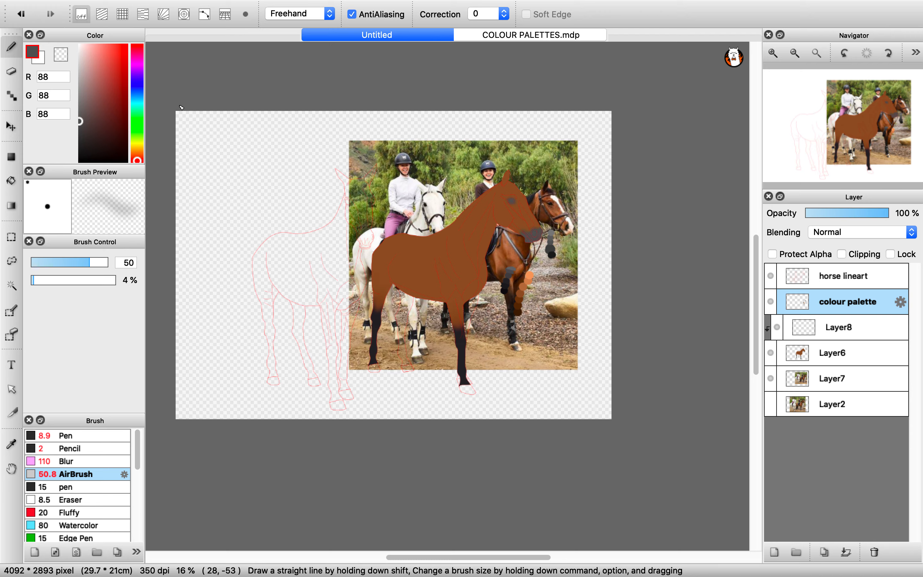
scroll(491, 200, "up", 4)
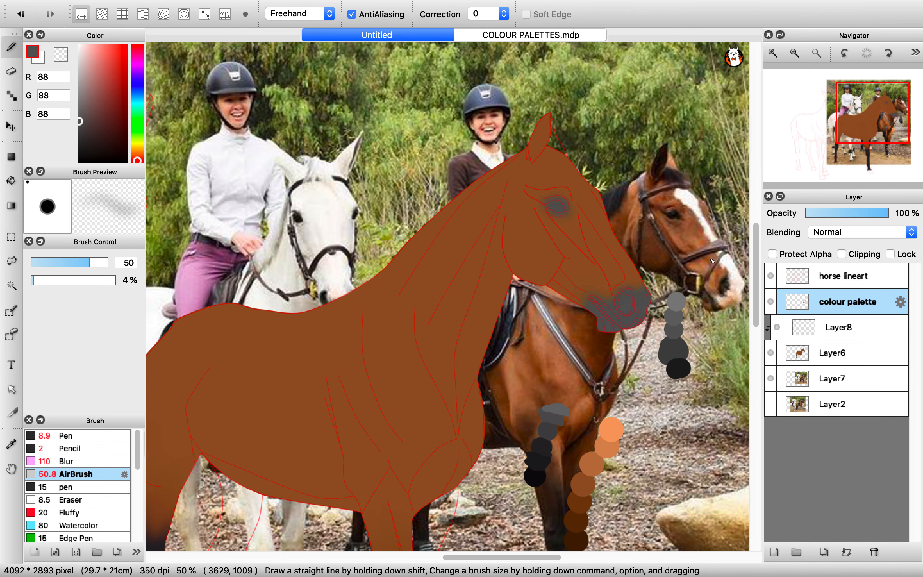
scroll(712, 260, "up", 2)
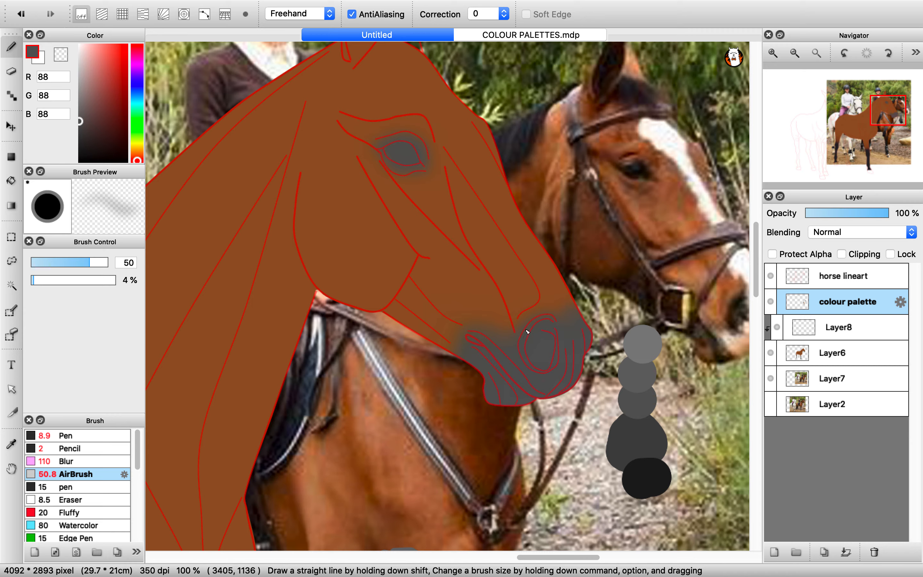
scroll(567, 310, "down", 3)
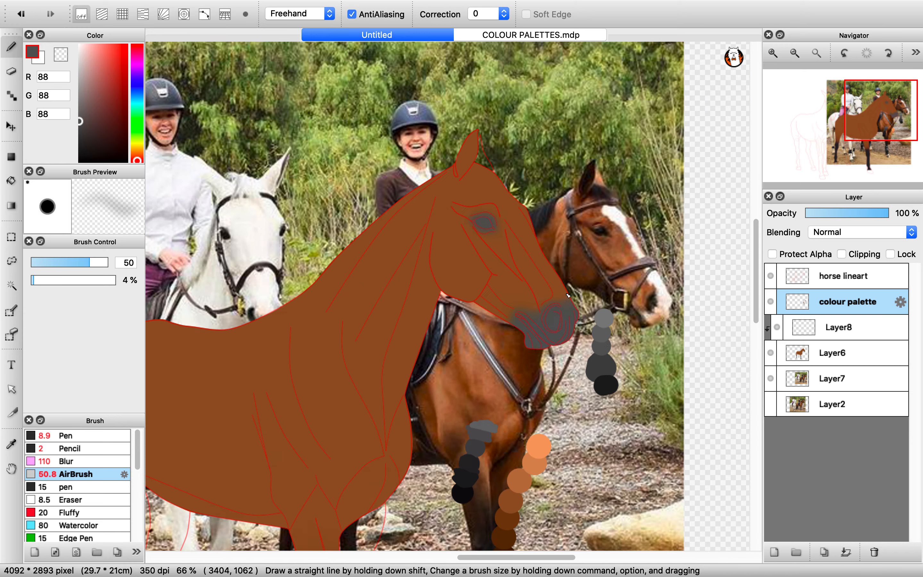
scroll(571, 295, "up", 5)
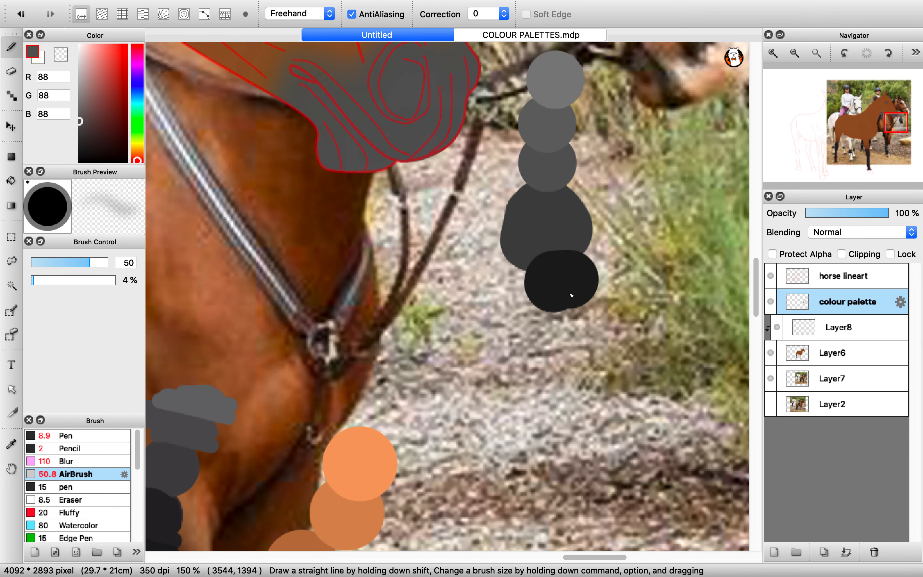
left_click(542, 210, "alt")
- Undo the stroke on the colour palette layer and shade the lower lip folds on the clipped layer with the AirBrush at size 22
scroll(542, 210, "down", 3)
scroll(533, 136, "up", 4)
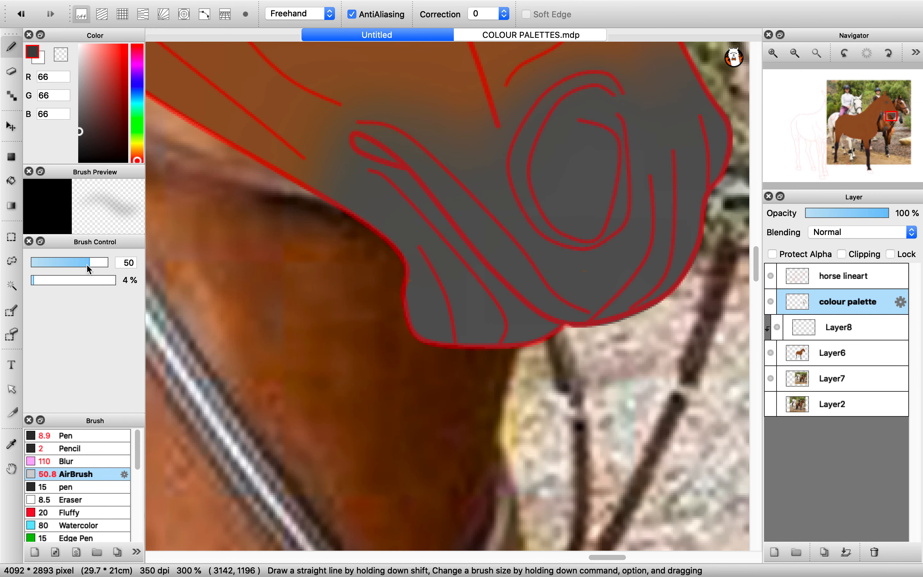
left_click_drag(86, 264, 78, 263)
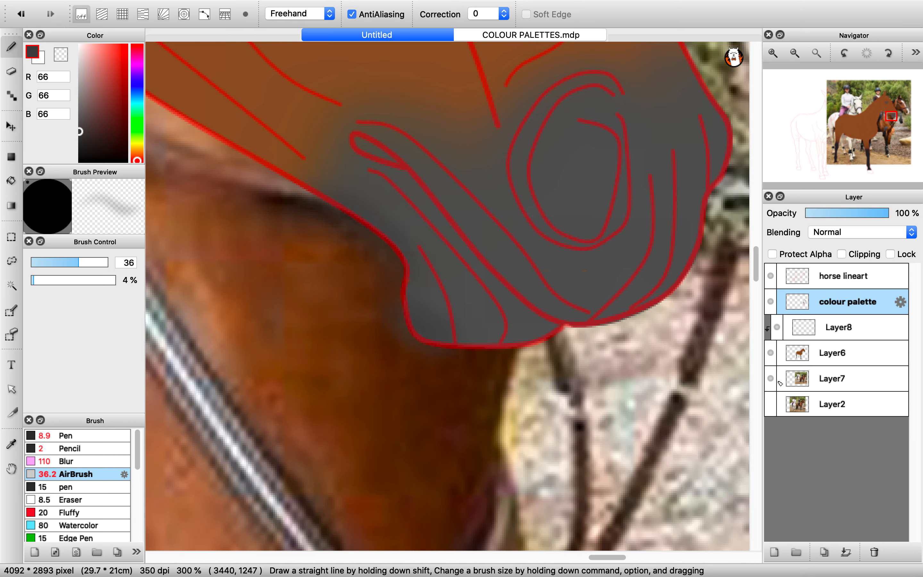
key("super+z")
left_click(853, 327)
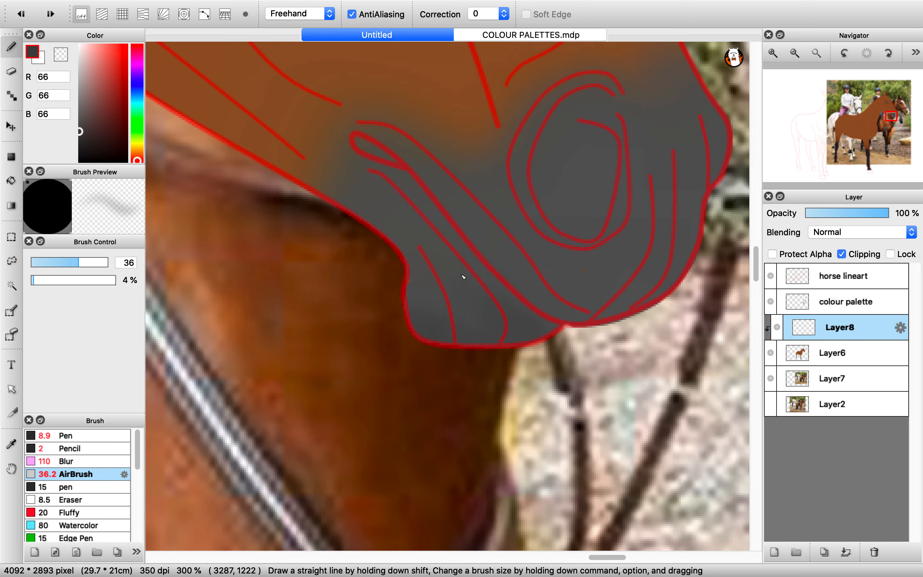
left_click(66, 262)
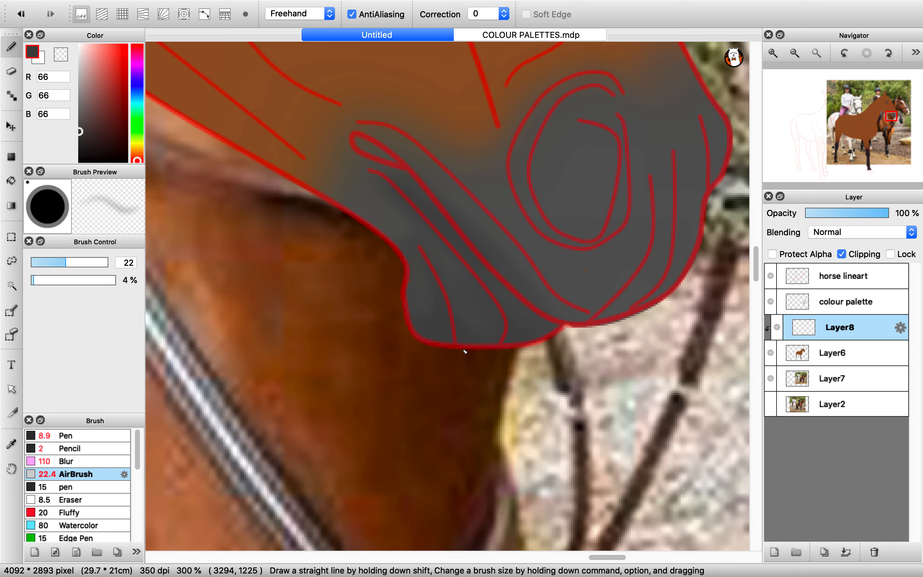
- Deepen the mouth and chin shading with the AirBrush at size 19 and 11% opacity
scroll(451, 324, "down", 4)
scroll(437, 303, "up", 4)
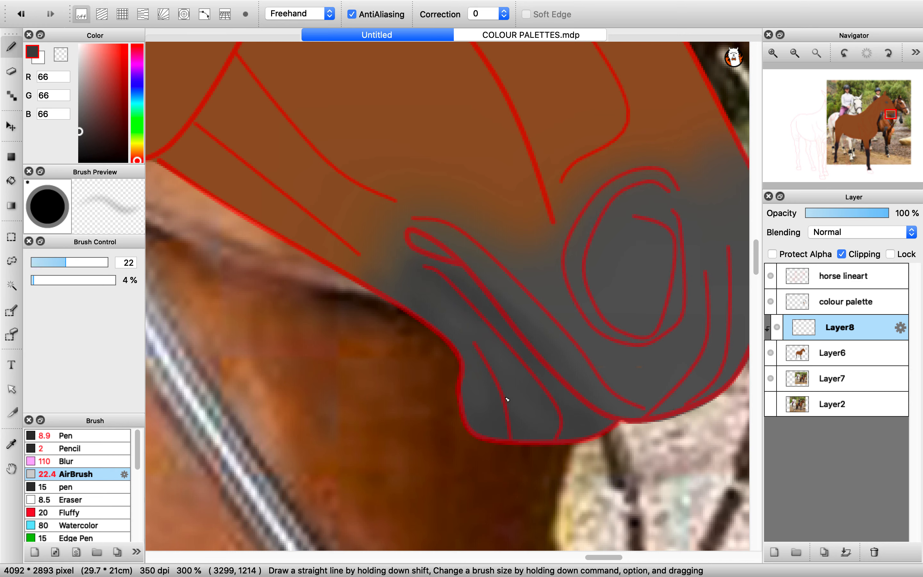
left_click(40, 280)
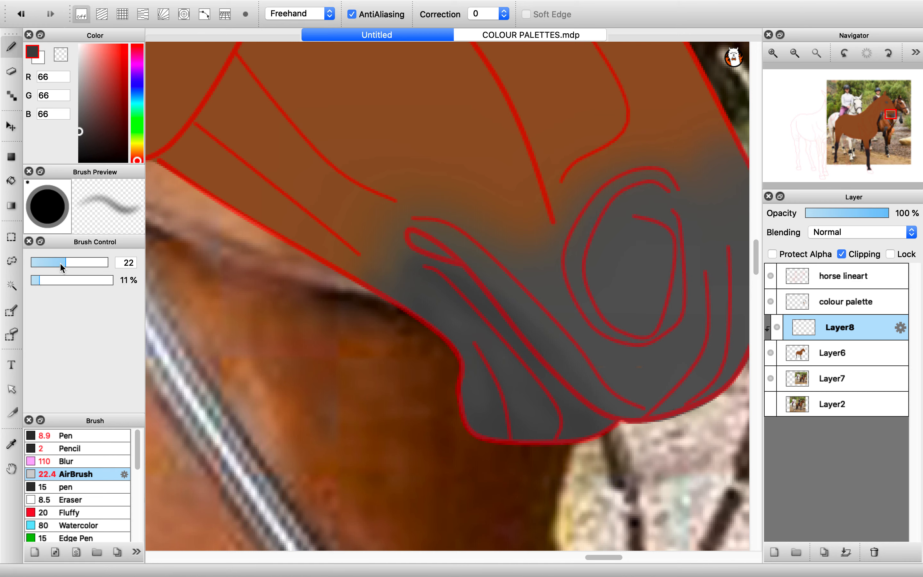
left_click(60, 262)
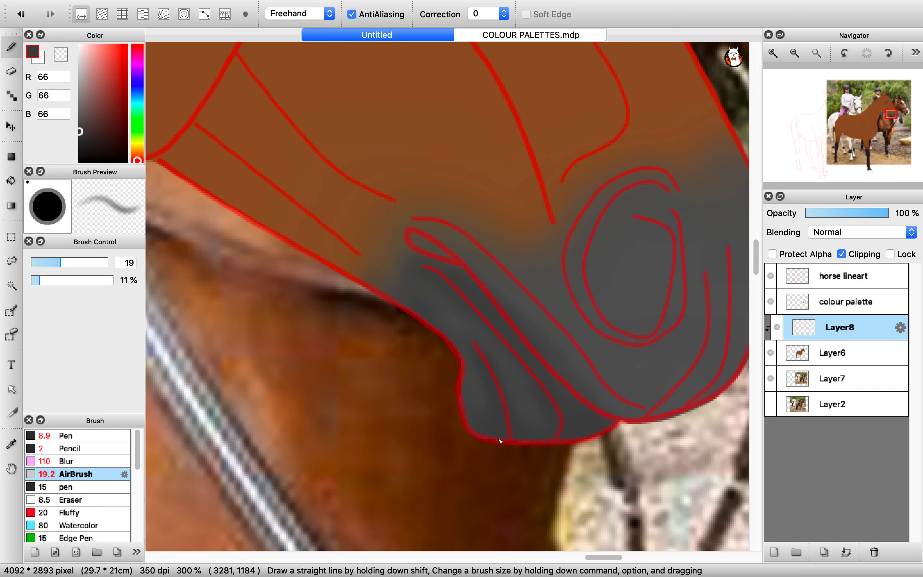
- Shade around the nostril's rim and inside the nostril in dark grey with the AirBrush at size 19
scroll(424, 333, "down", 5)
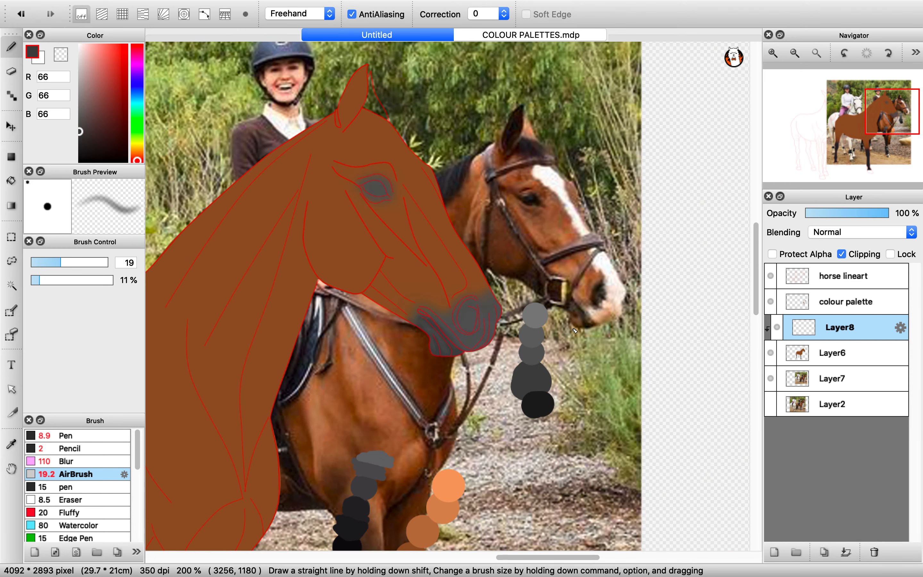
scroll(491, 303, "up", 3)
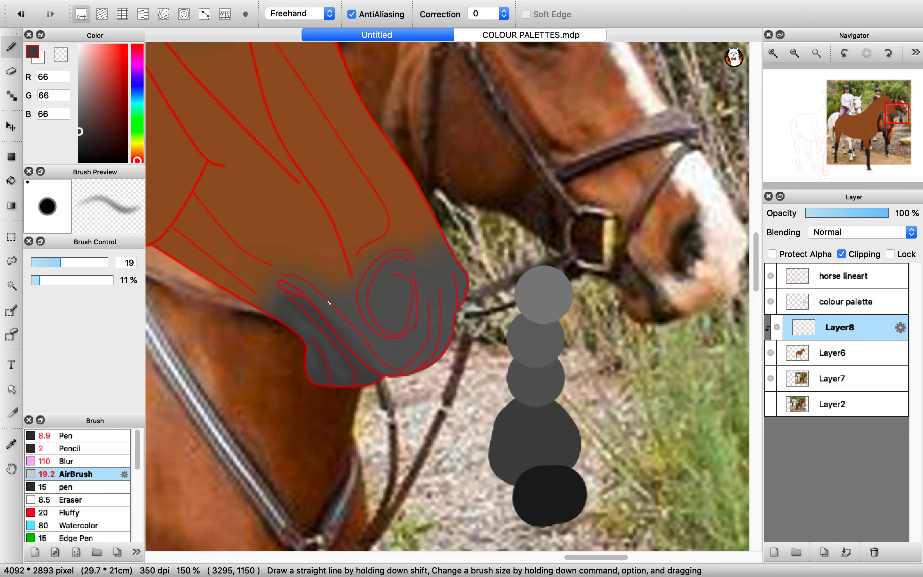
scroll(356, 305, "up", 2)
mouse_move(359, 304)
left_mouse_down()
mouse_move(397, 367)
mouse_move(358, 319)
left_mouse_up()
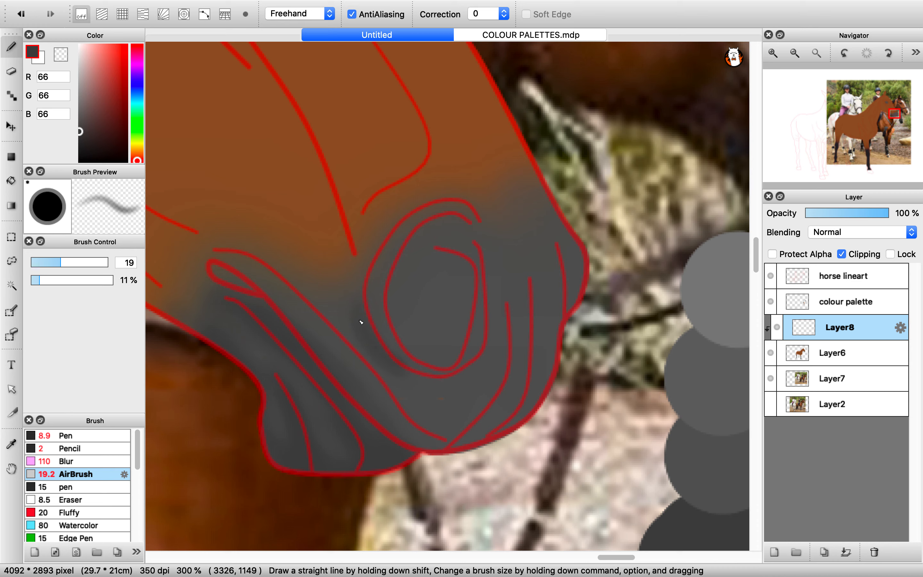
mouse_move(435, 386)
left_mouse_down()
mouse_move(472, 373)
mouse_move(496, 319)
mouse_move(489, 255)
left_mouse_up()
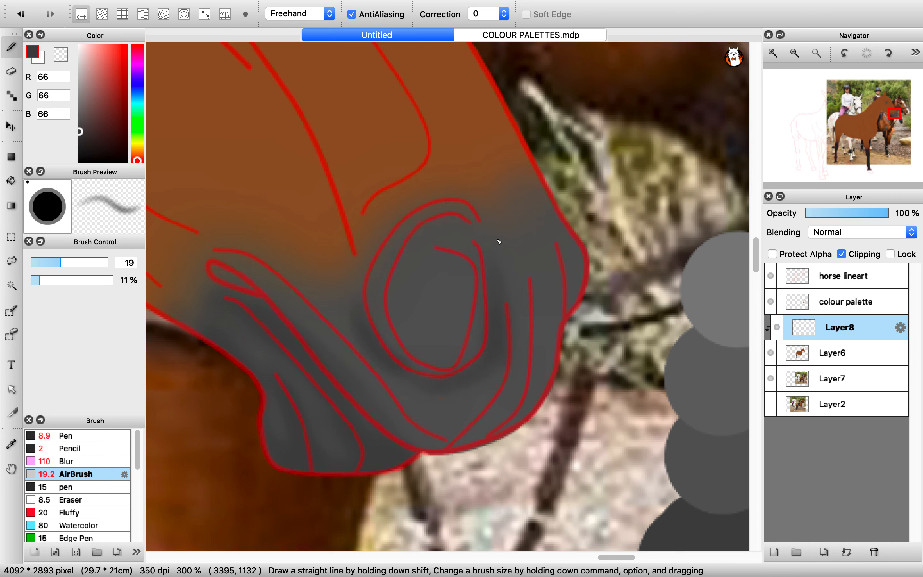
mouse_move(449, 194)
left_mouse_down()
mouse_move(388, 227)
mouse_move(364, 313)
mouse_move(393, 208)
left_mouse_up()
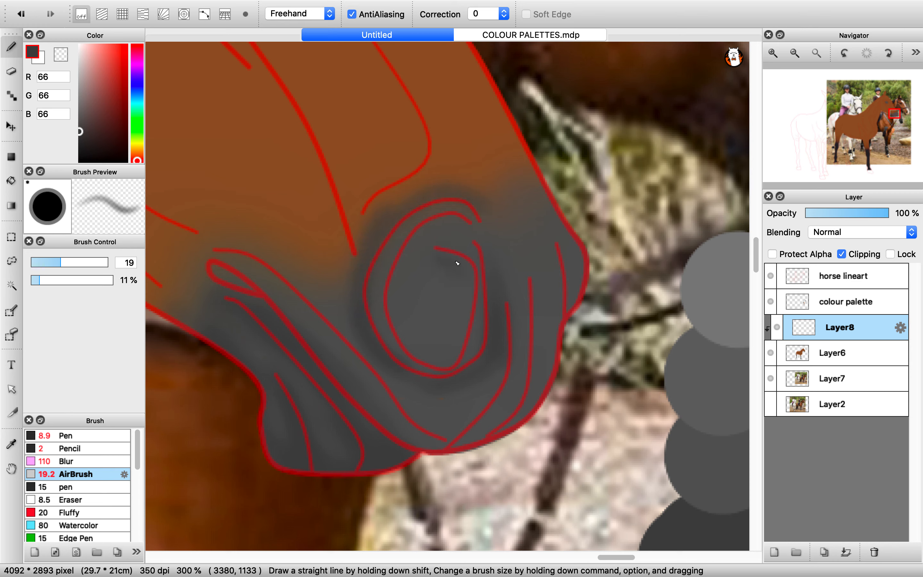
mouse_move(468, 276)
left_mouse_down()
mouse_move(452, 322)
mouse_move(457, 286)
mouse_move(443, 255)
mouse_move(429, 276)
left_mouse_up()
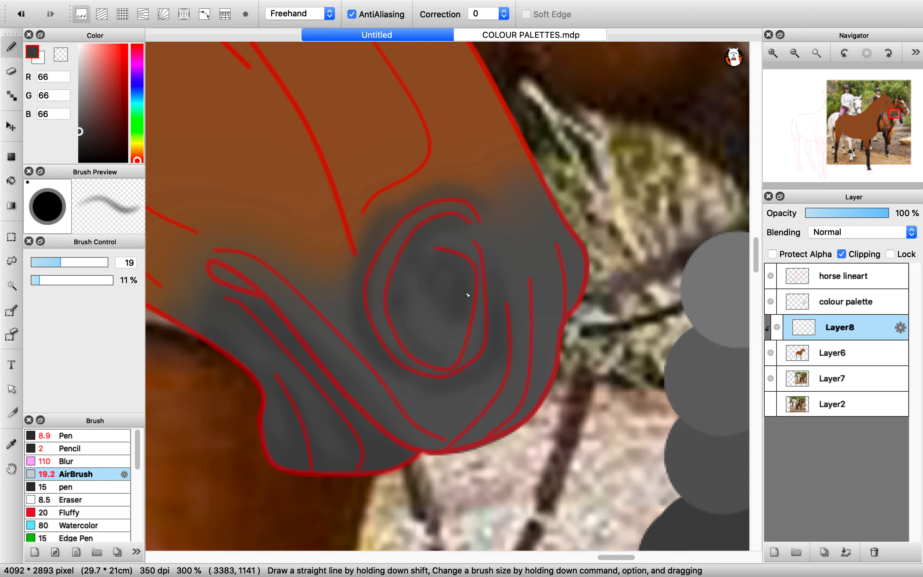
- Rename the clipped muzzle shading layer to SHADING BASE
double_click(853, 327)
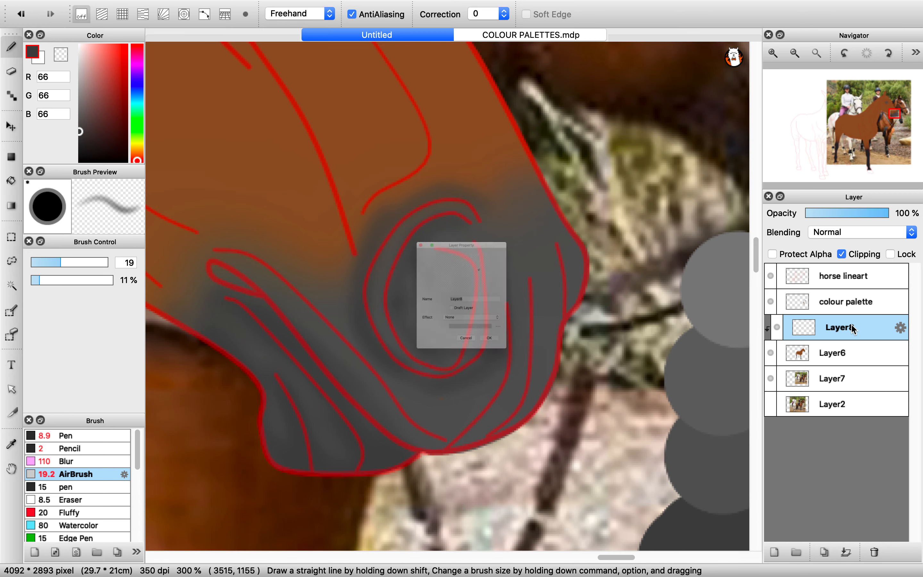
type("SHADING BASE")
key("Return")
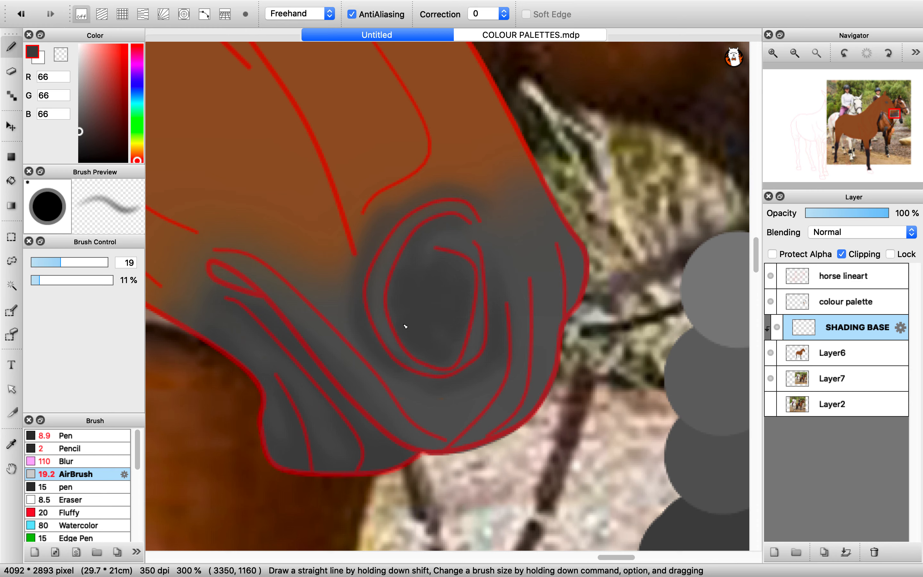
- Shade the folds between the nostril and the muzzle's front edge with the AirBrush at size 16 and 12% opacity
scroll(412, 326, "down", 3)
scroll(404, 325, "up", 5)
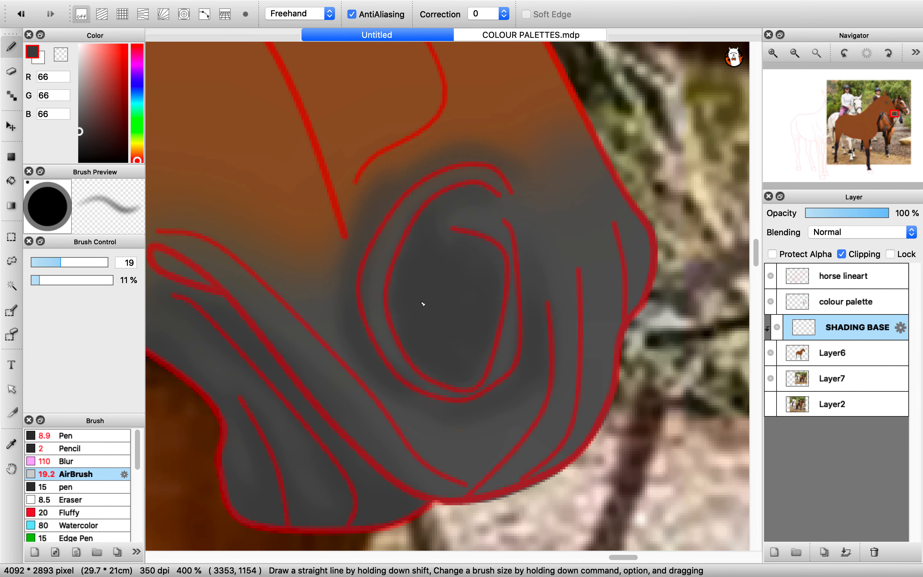
left_click(57, 263)
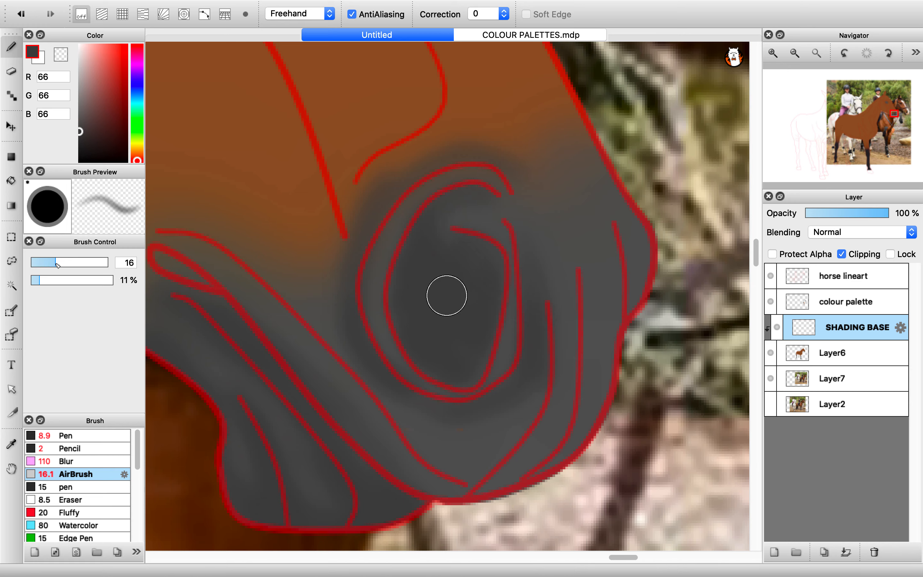
left_click(40, 281)
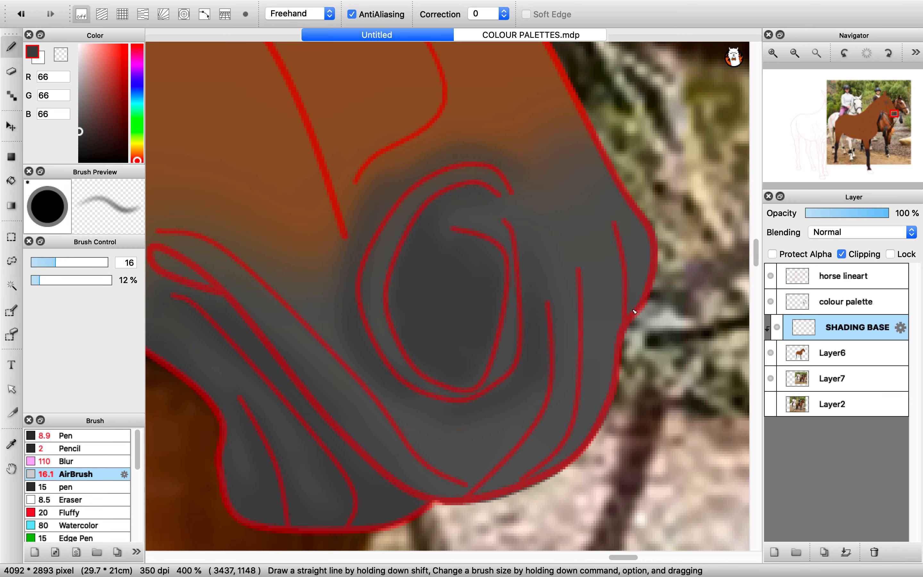
mouse_move(647, 318)
left_mouse_down()
mouse_move(608, 215)
mouse_move(628, 305)
mouse_move(590, 453)
left_mouse_up()
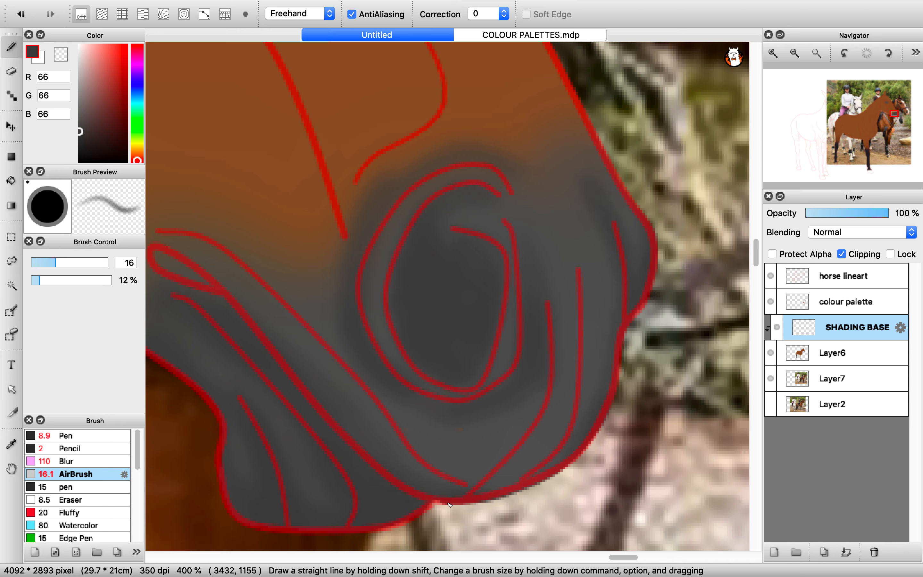
left_click_drag(553, 453, 581, 305)
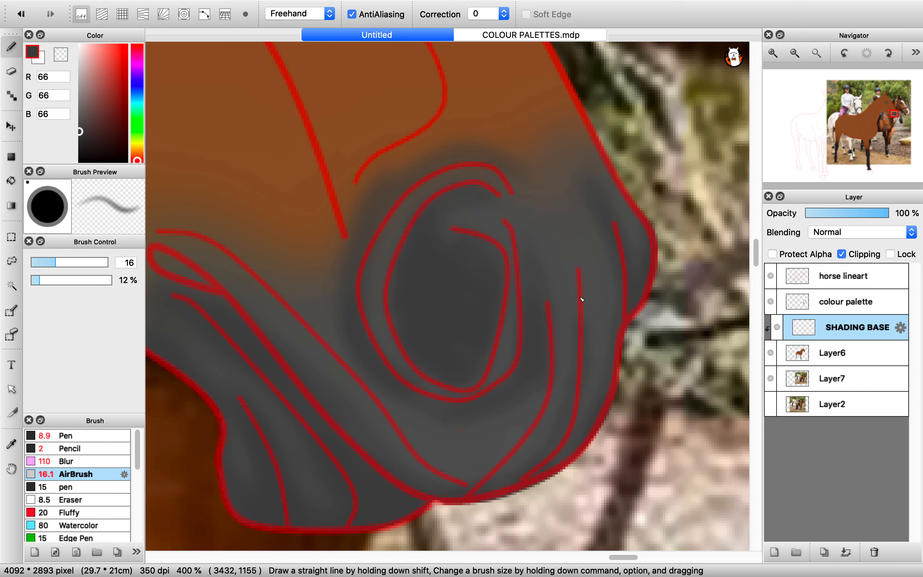
left_click_drag(573, 421, 522, 536)
left_click_drag(484, 496, 540, 401)
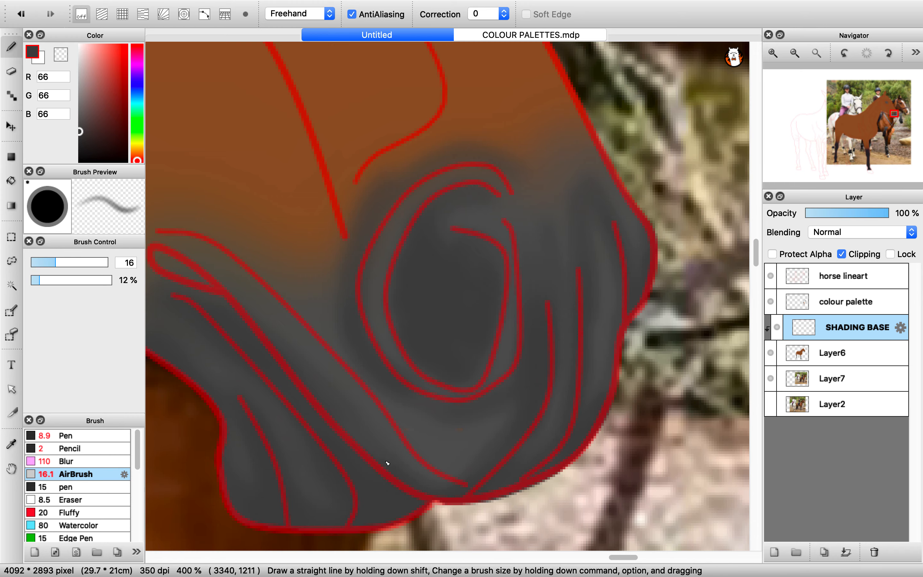
- Examine the muzzle shading up close and against the whole head and the reference horse
scroll(385, 464, "down", 3)
scroll(494, 419, "down", 3)
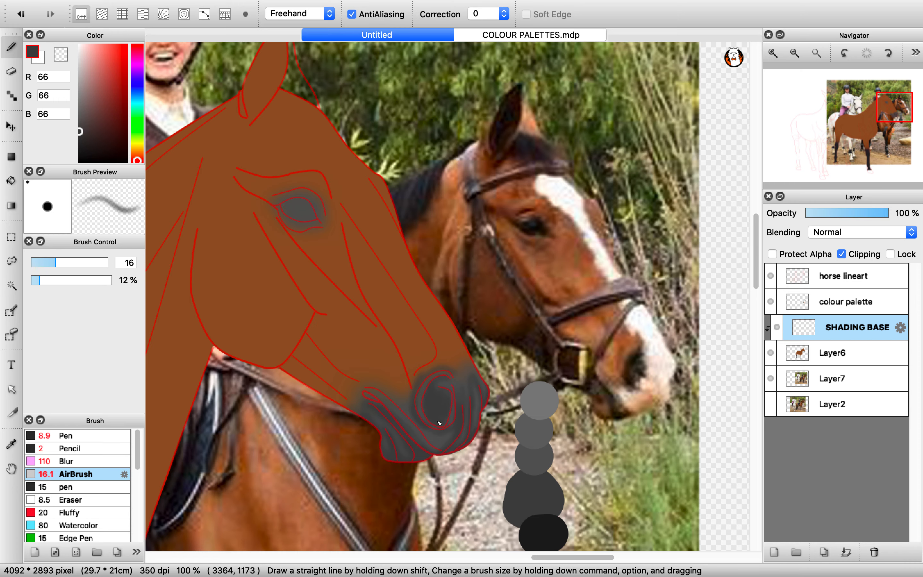
scroll(435, 427, "up", 5)
scroll(450, 477, "up", 3)
scroll(439, 535, "down", 3)
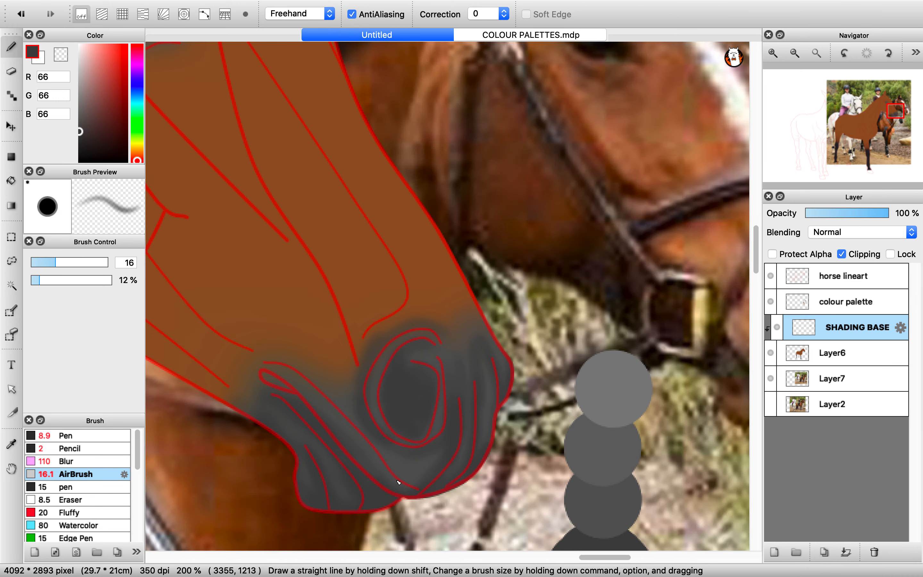
scroll(419, 473, "up", 4)
scroll(438, 461, "down", 3)
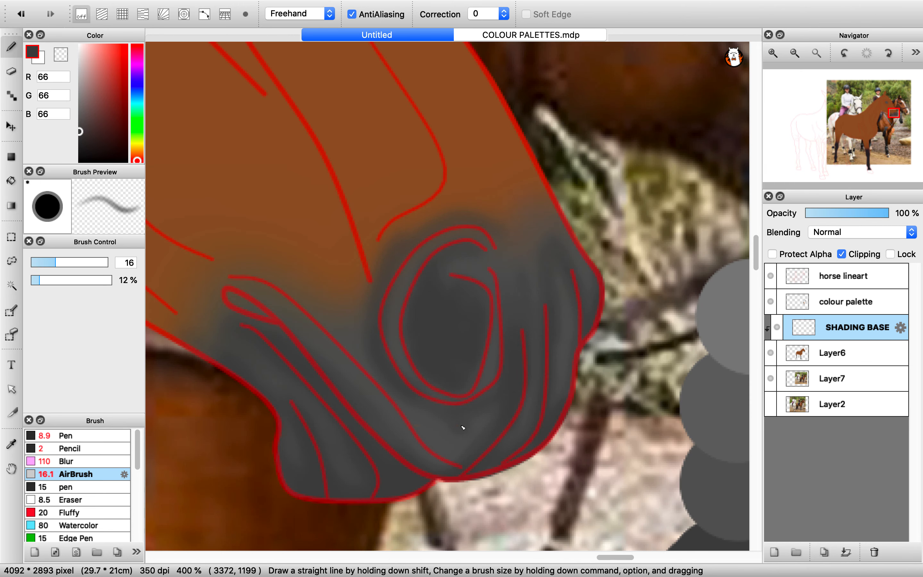
scroll(445, 453, "up", 2)
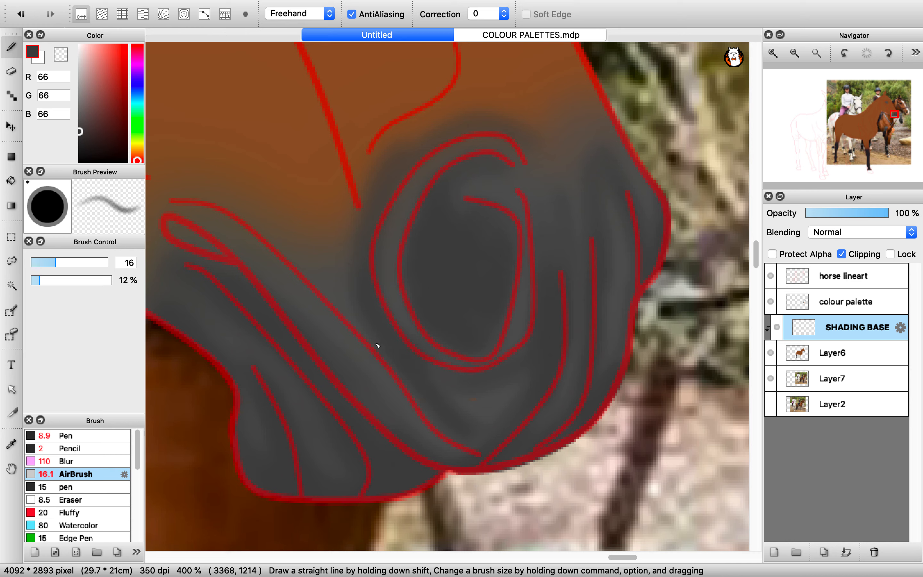
- Outline the upper lip strip along the mouth line with a polygon selection and clear the dark shading inside it
left_click(12, 236)
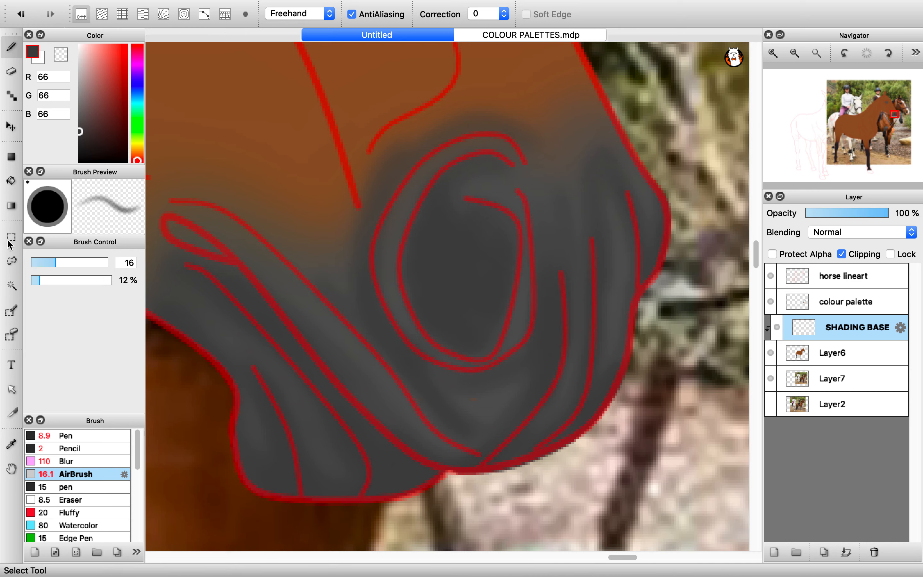
left_click(242, 262)
left_click(325, 370)
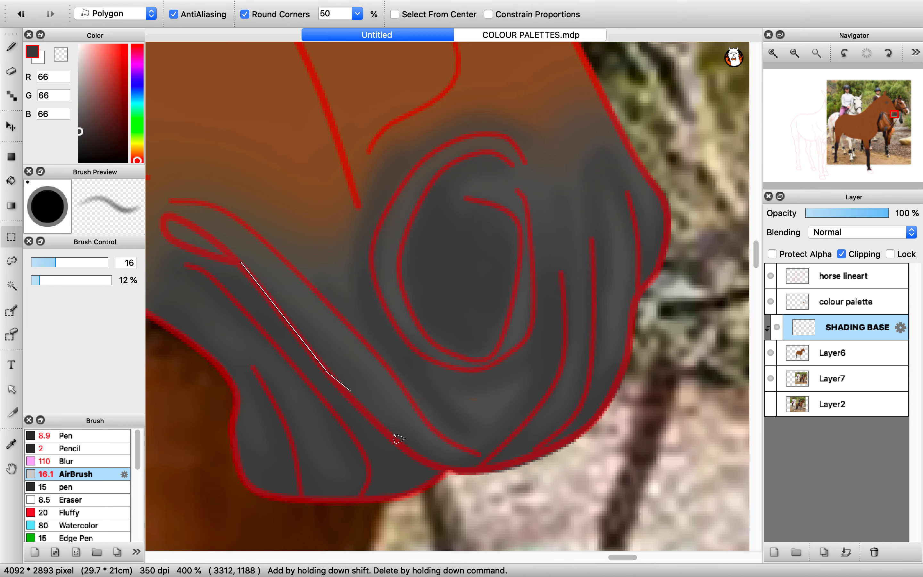
left_click(394, 440)
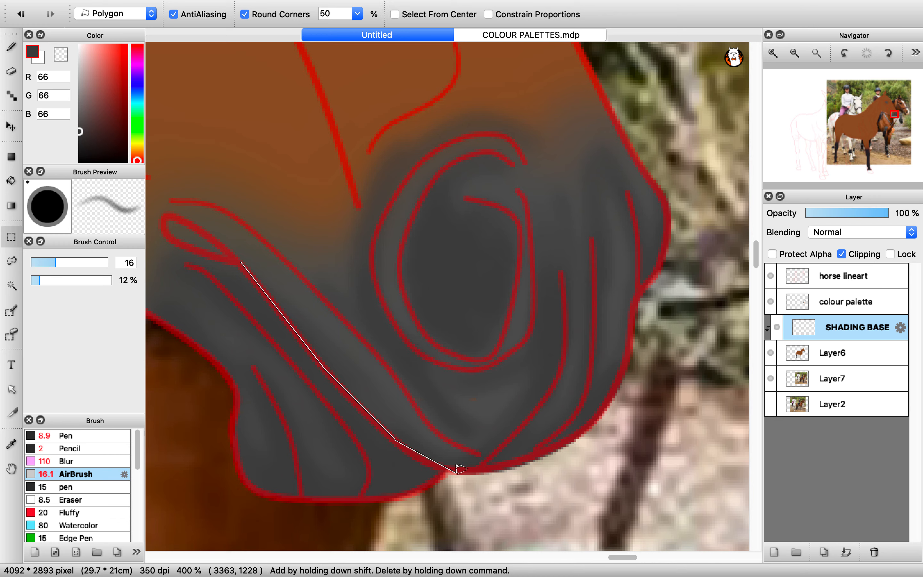
left_click(456, 472)
left_click(348, 336)
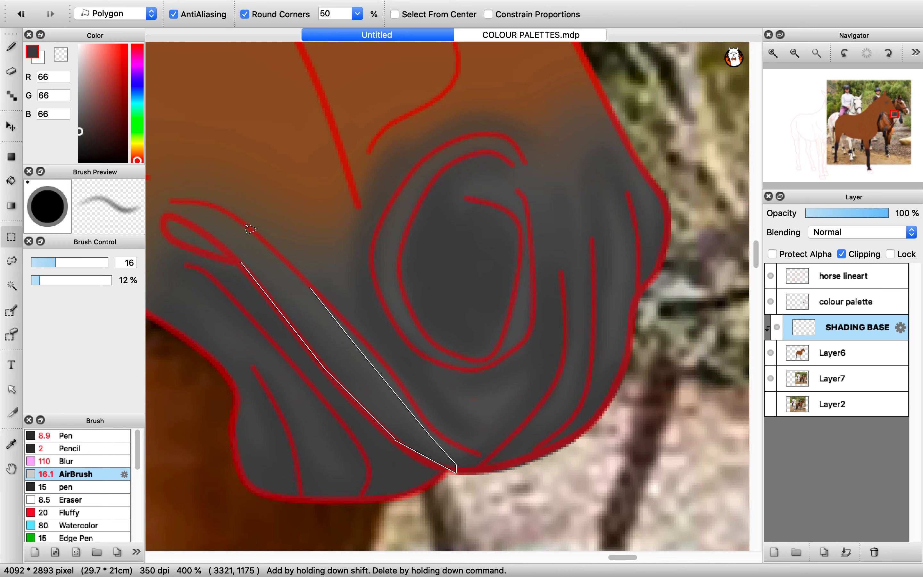
double_click(226, 228)
key("b")
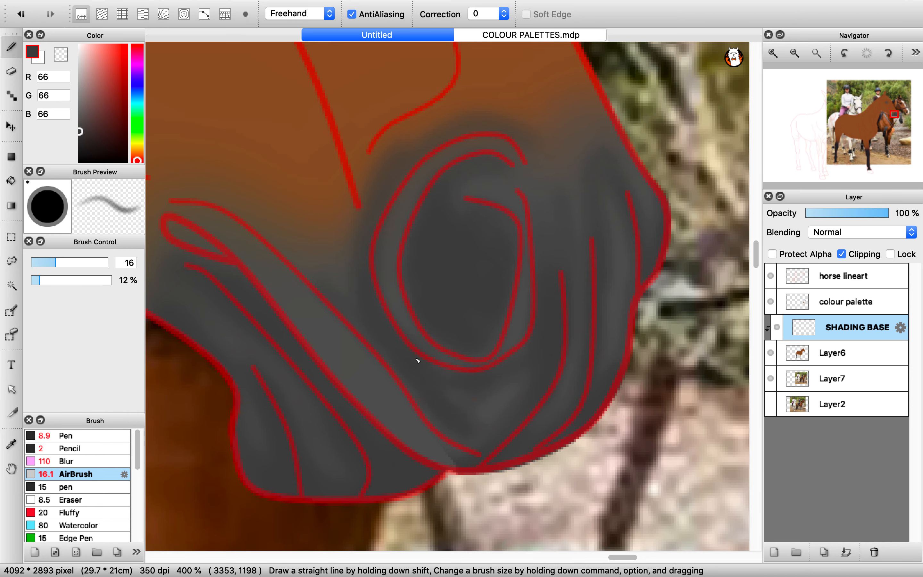
- Undo the trial stroke above the lip strip and shade that area softly with the AirBrush at 4% opacity
left_click_drag(357, 291, 277, 237)
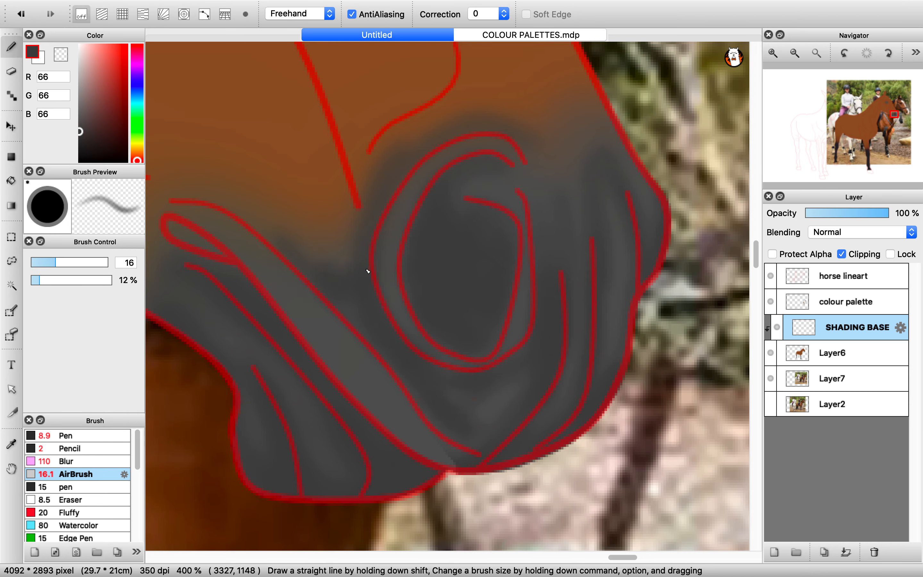
left_click(38, 280)
key("super+z")
left_click_drag(368, 310, 273, 250)
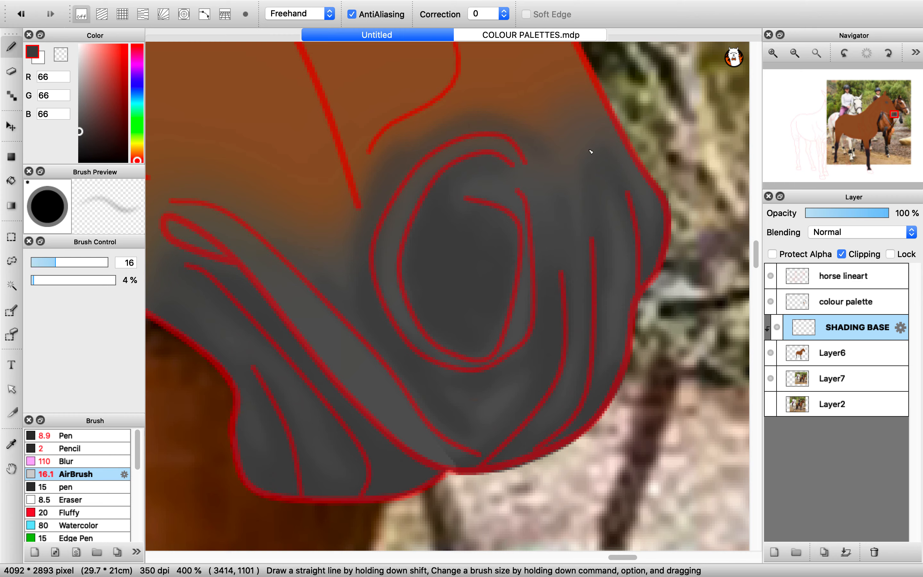
- Hide the horse lineart layer to view the shading without outlines
scroll(604, 116, "down", 3)
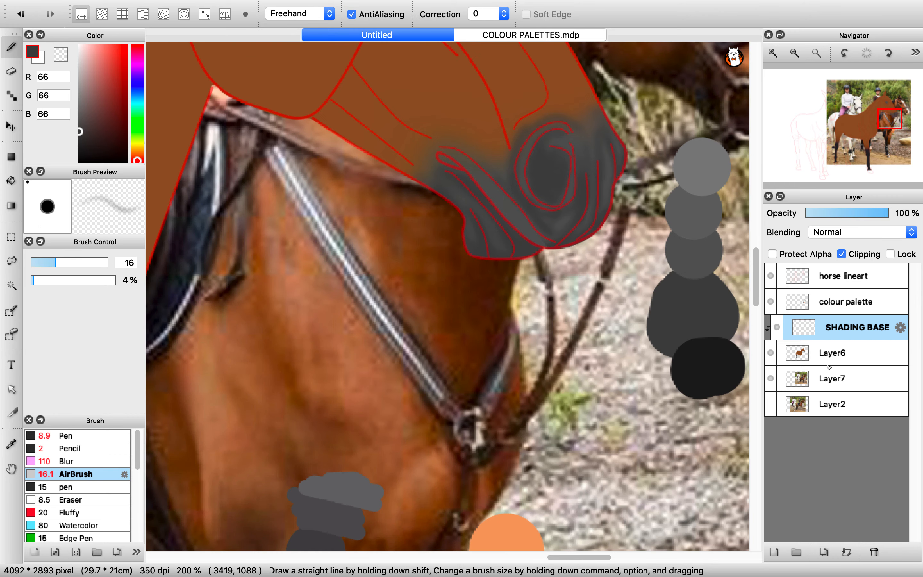
left_click(768, 272)
scroll(560, 225, "down", 1)
scroll(560, 226, "down", 3)
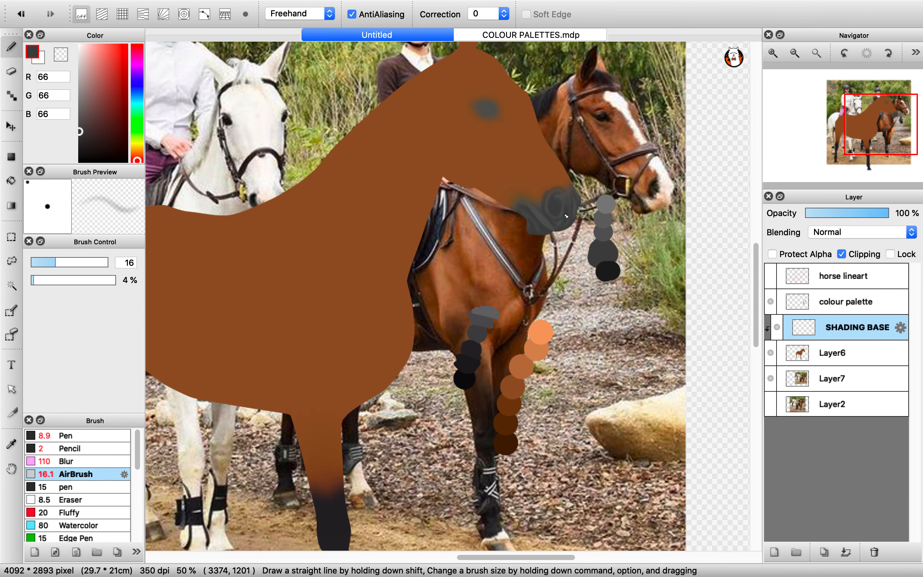
- Sample the lighter grey, RGB 102, 102, 102, from the swatches and highlight the upper lip strip with the AirBrush at size 12.5
scroll(620, 209, "up", 2)
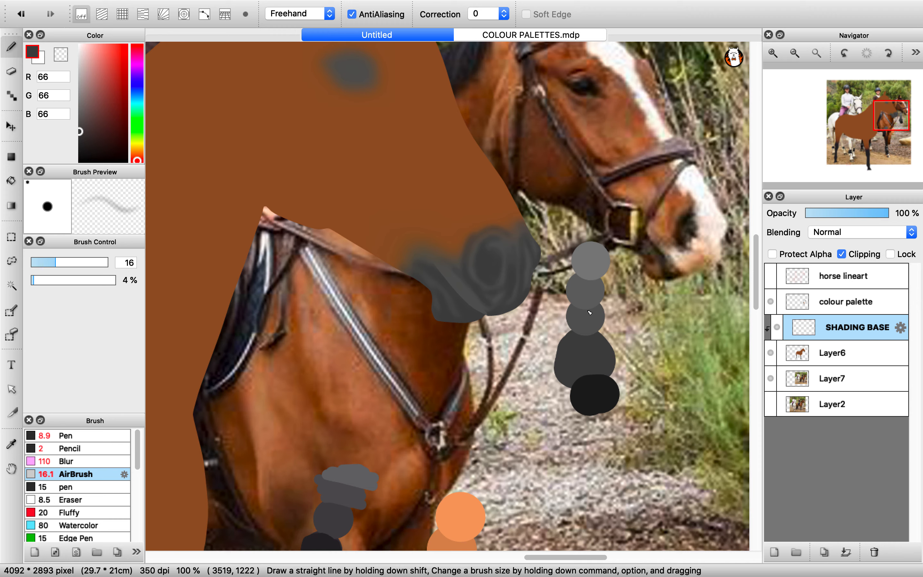
left_click(588, 298, "alt")
scroll(500, 277, "up", 3)
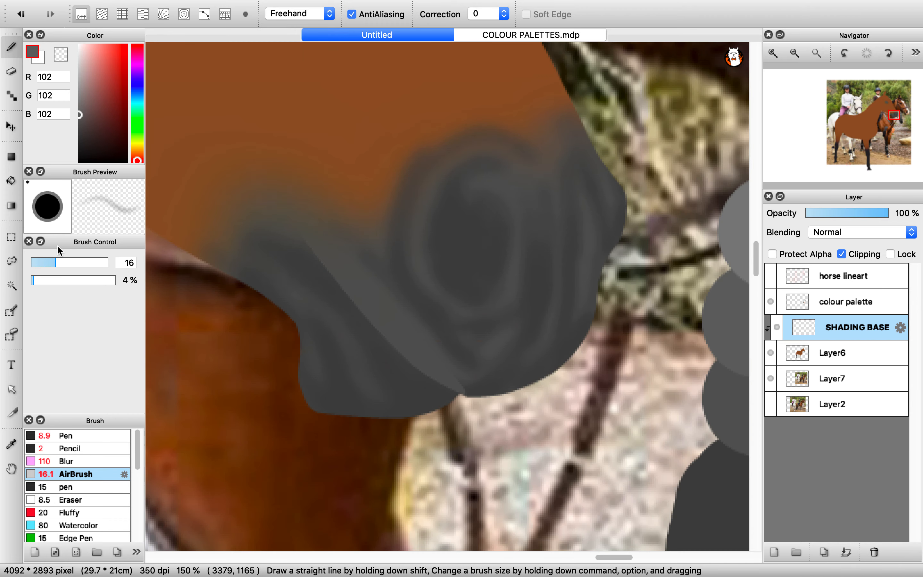
left_click(50, 261)
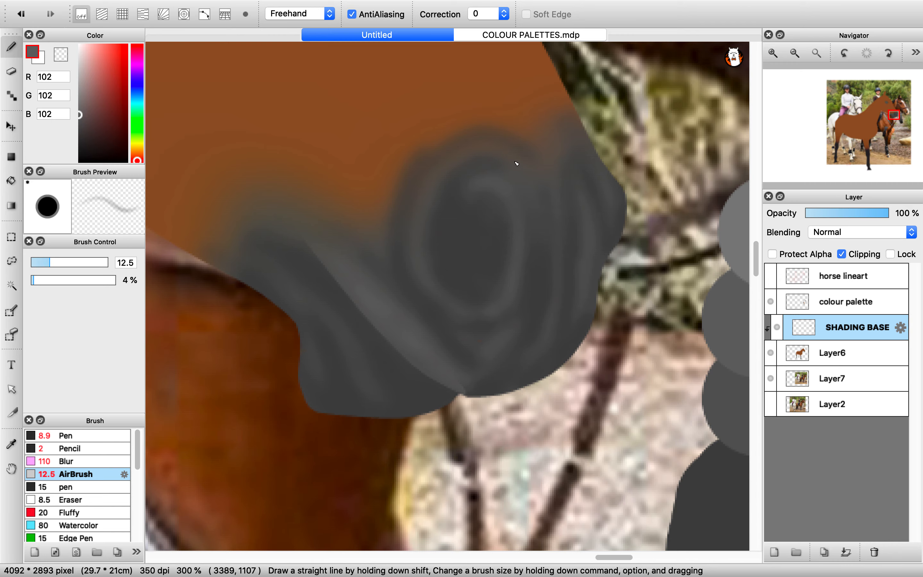
scroll(453, 153, "down", 3)
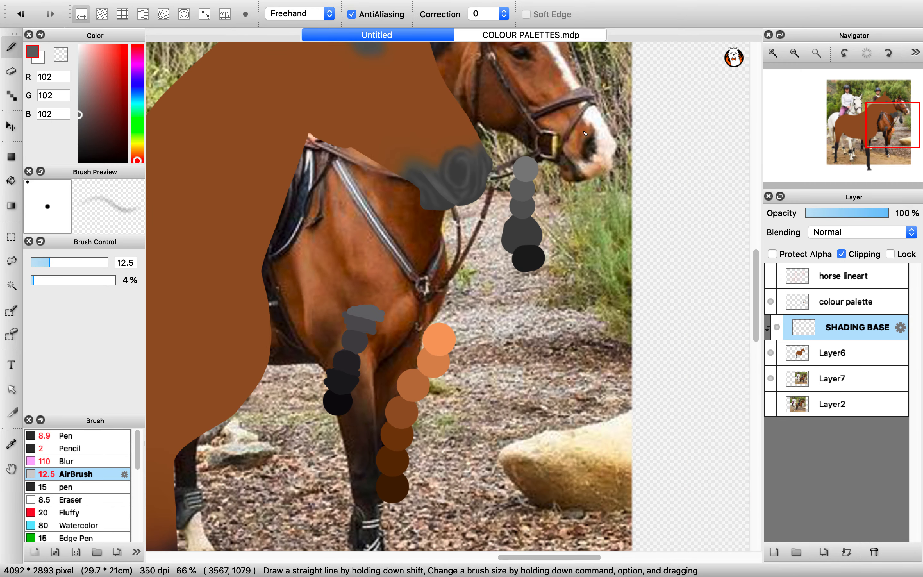
- Examine the grey shading around the painted horse's nostril and mouth, both close up and within the whole head
scroll(566, 106, "up", 2)
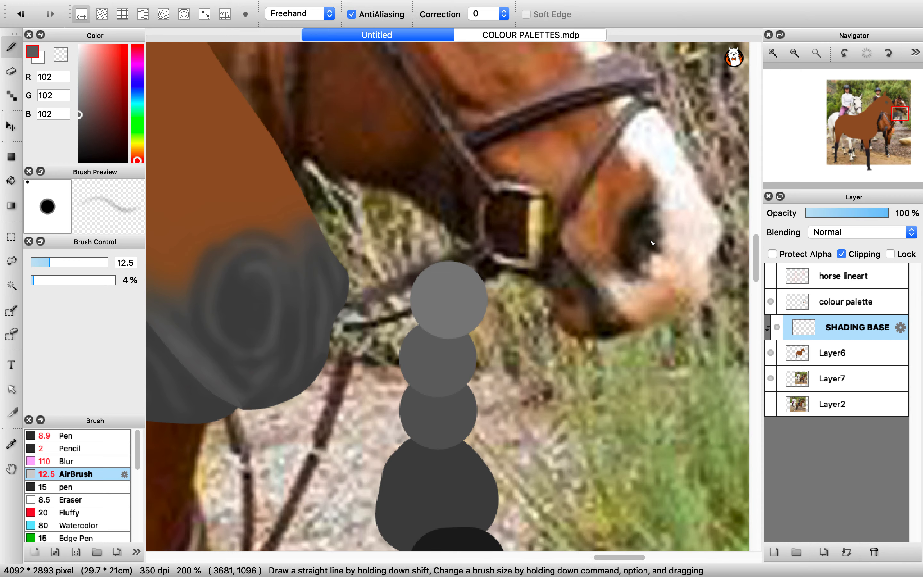
scroll(538, 305, "down", 2)
scroll(468, 253, "up", 2)
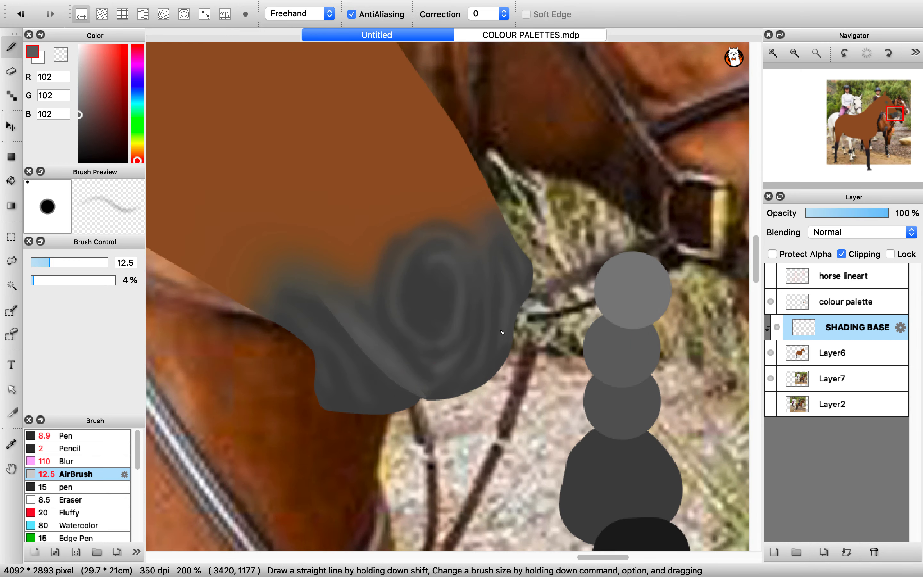
scroll(521, 266, "down", 2)
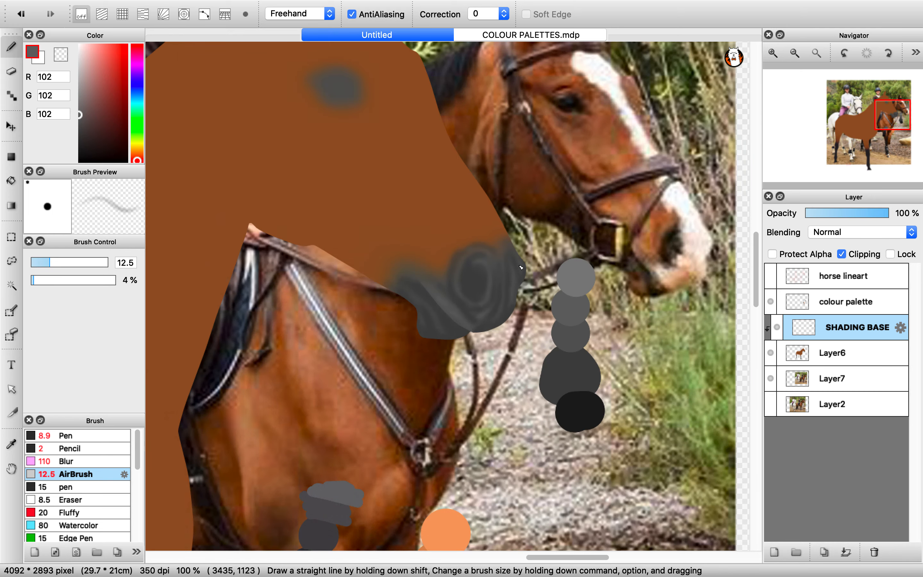
scroll(521, 267, "up", 3)
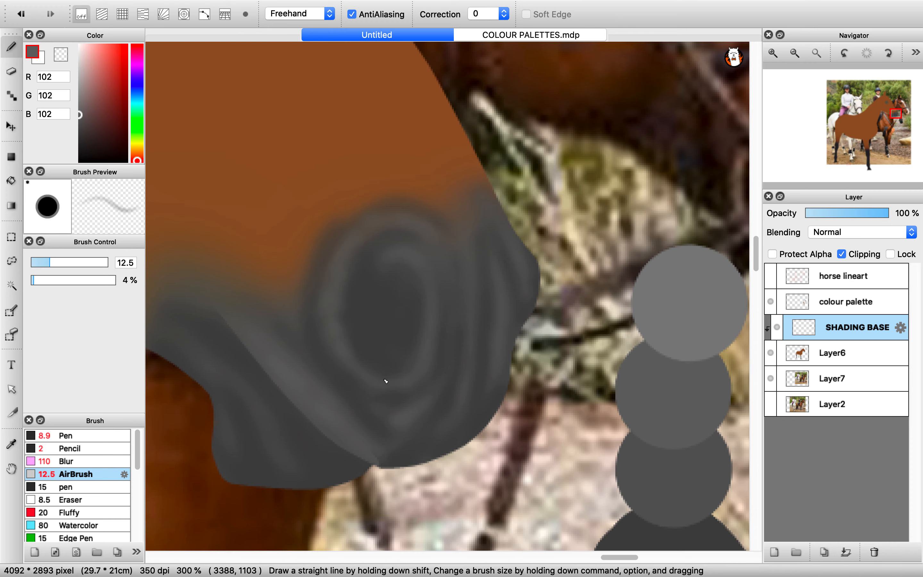
scroll(340, 249, "down", 5)
scroll(316, 305, "up", 3)
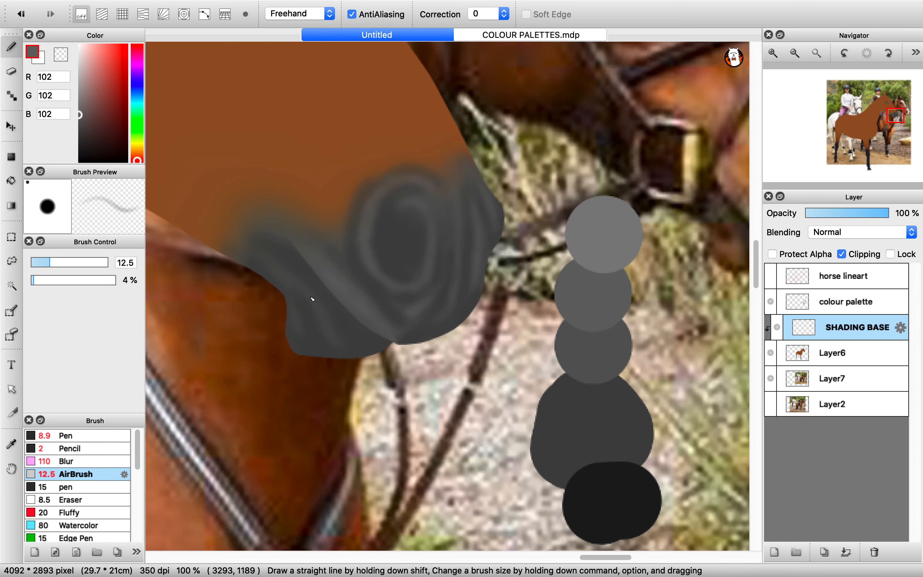
scroll(325, 317, "down", 3)
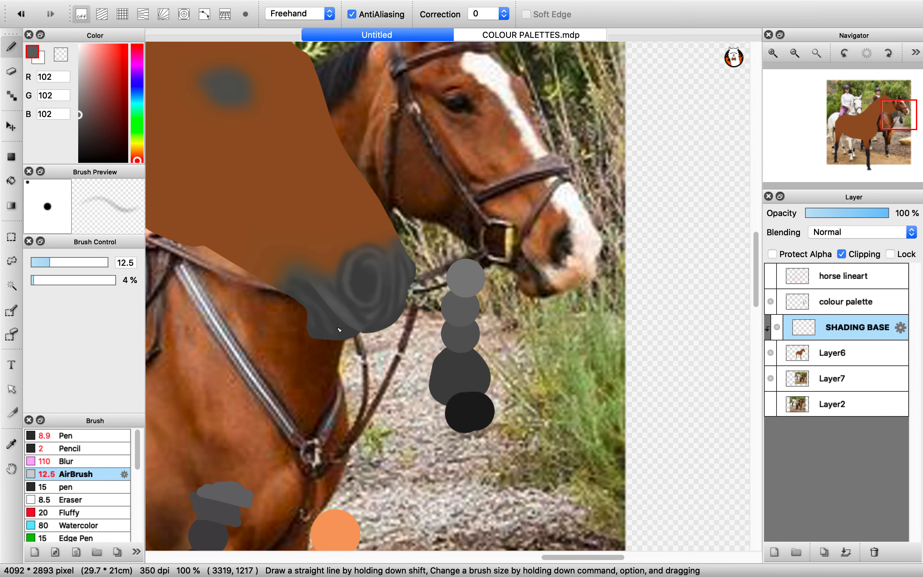
scroll(338, 343, "up", 2)
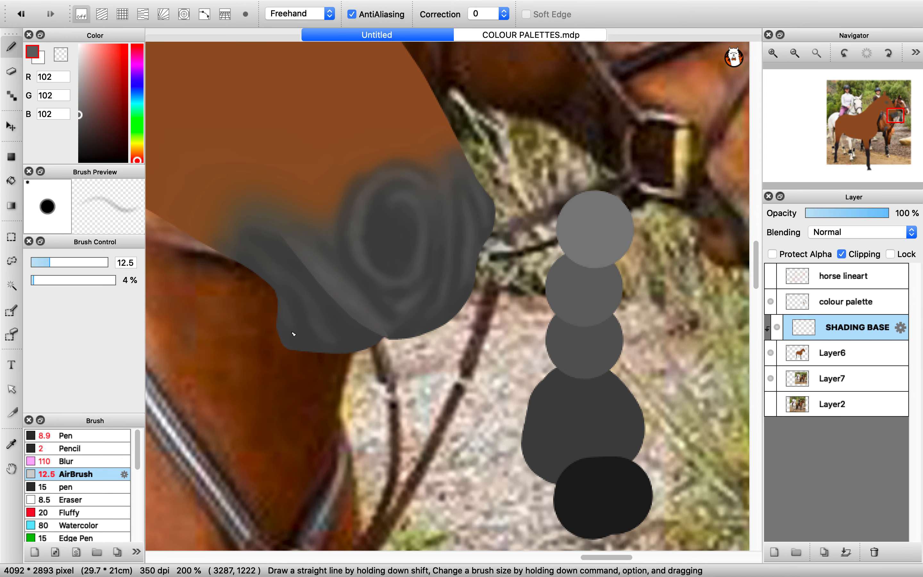
- Sample the dark grey (RGB 66) from the grey colour palette for shading the muzzle
left_click(567, 426, "alt")
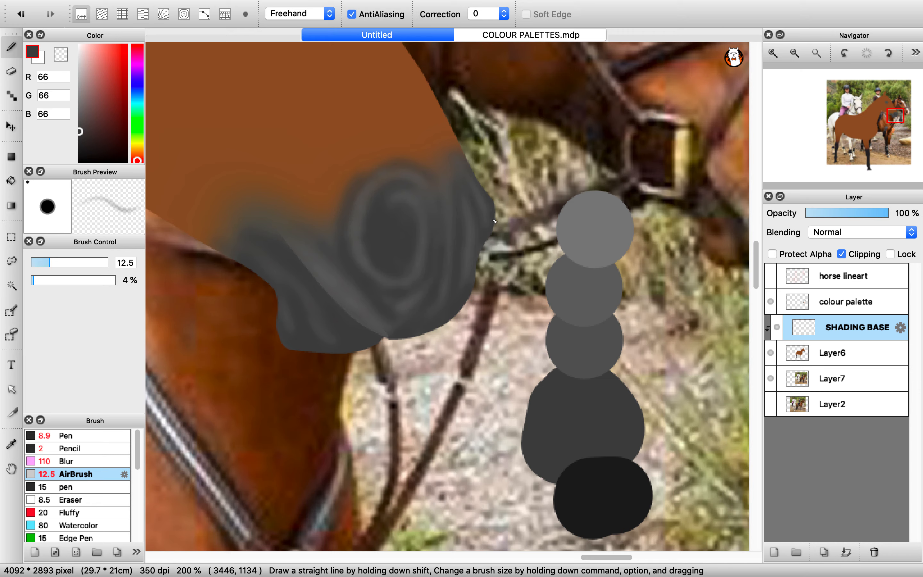
scroll(471, 289, "down", 3)
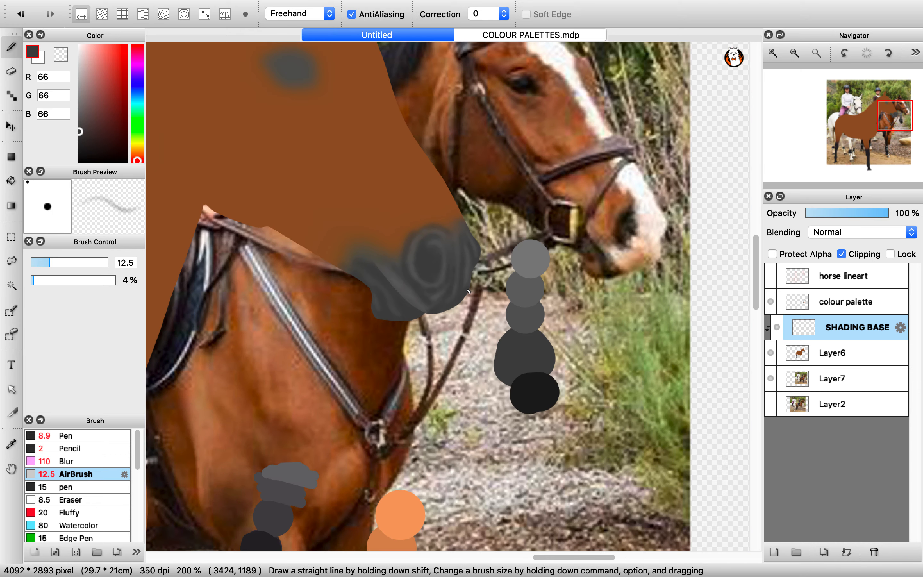
scroll(469, 291, "up", 4)
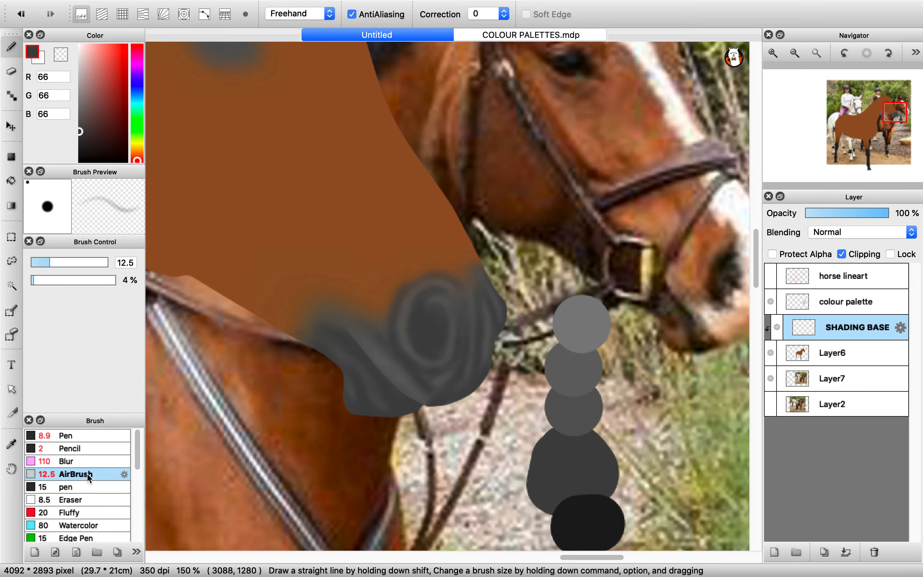
- Soften the grey muzzle shading with the Blur brush at size 26
left_click(90, 461)
left_click_drag(62, 261, 68, 262)
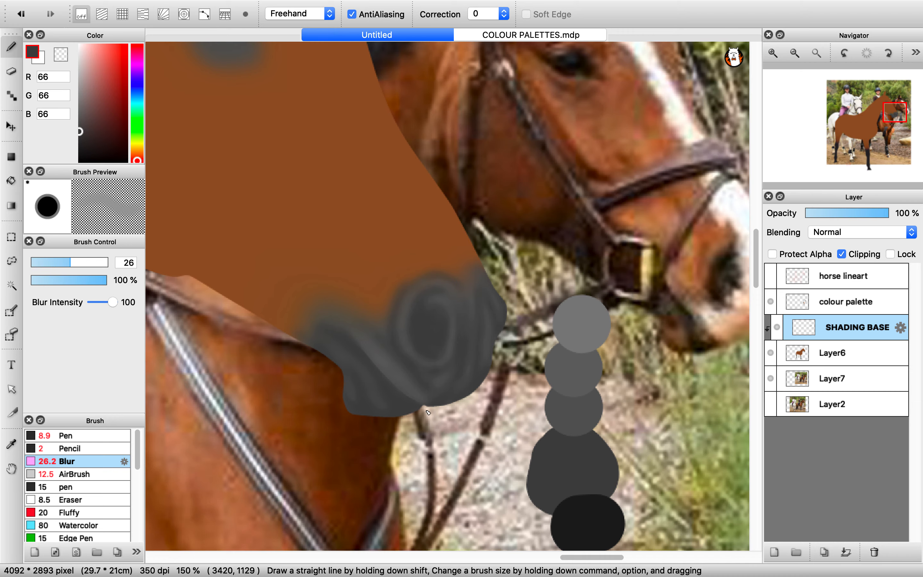
scroll(400, 354, "down", 5)
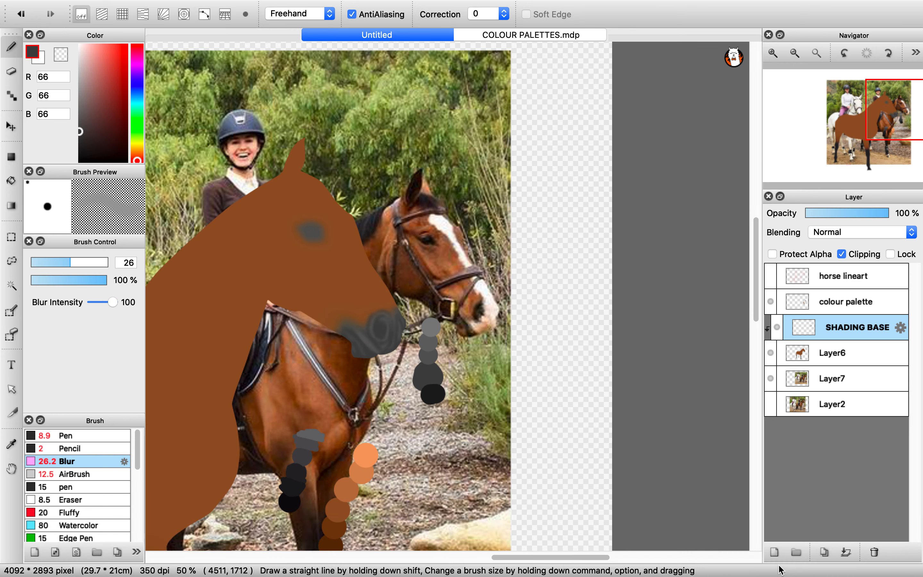
- Add a new layer clipped above SHADING BASE and set up the AirBrush at size 16
left_click(774, 552)
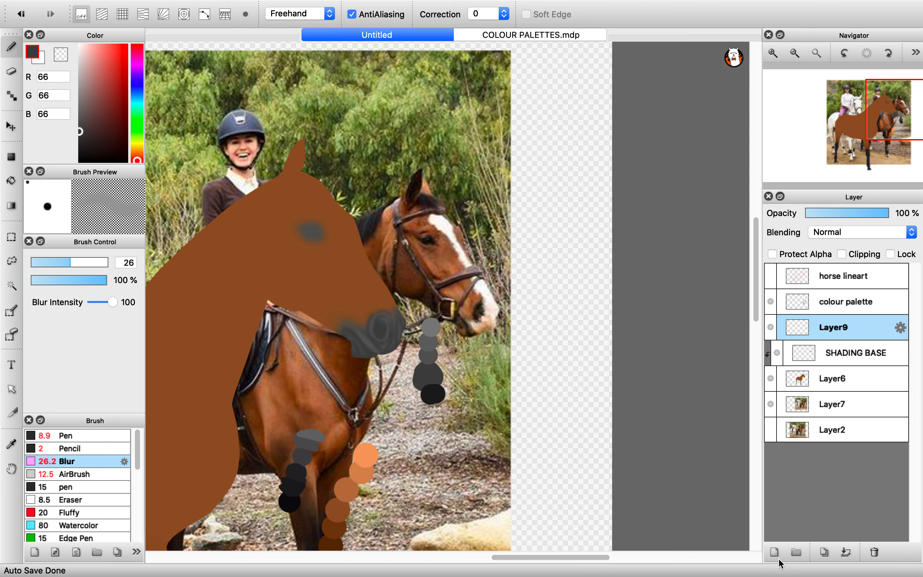
left_click(840, 254)
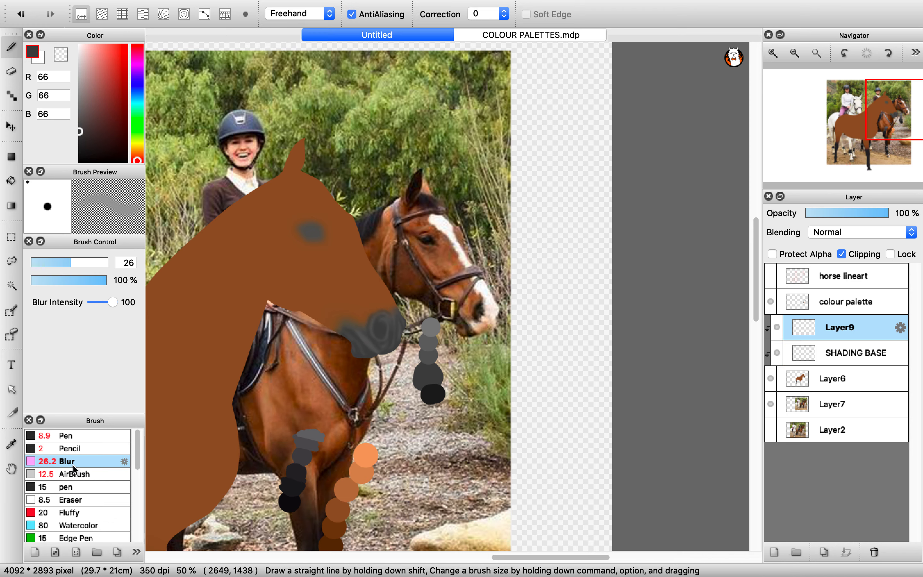
left_click(80, 474)
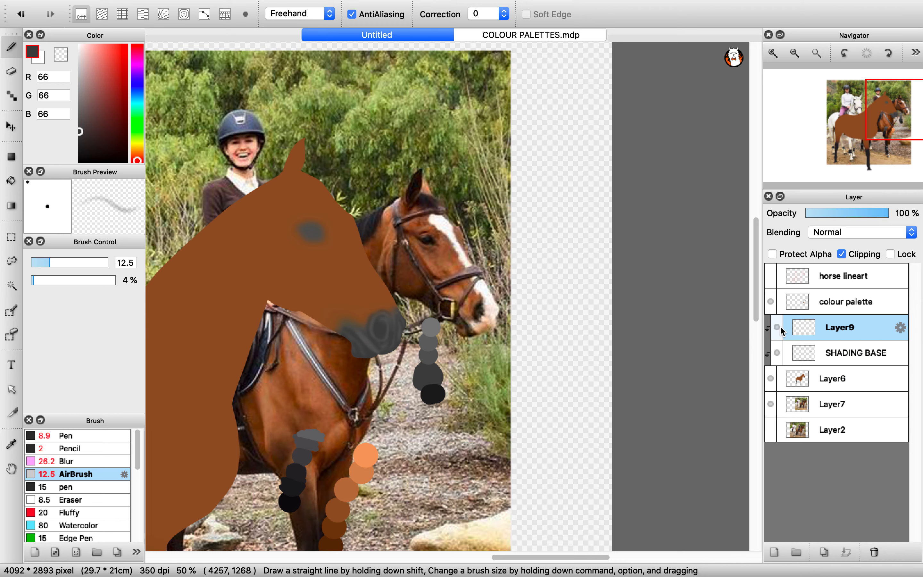
left_click(58, 263)
scroll(439, 385, "up", 2)
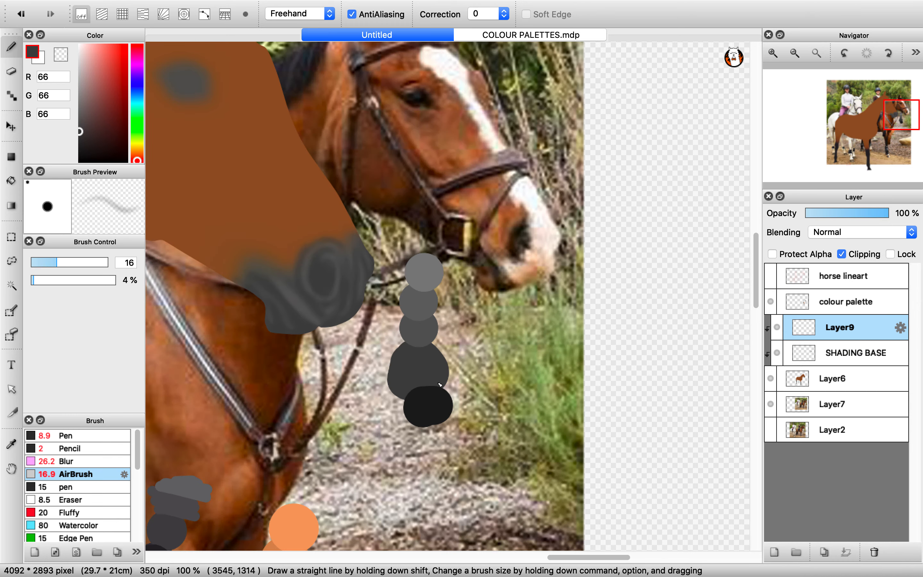
- Rename the new clipped layer as SECOND DARK
double_click(835, 328)
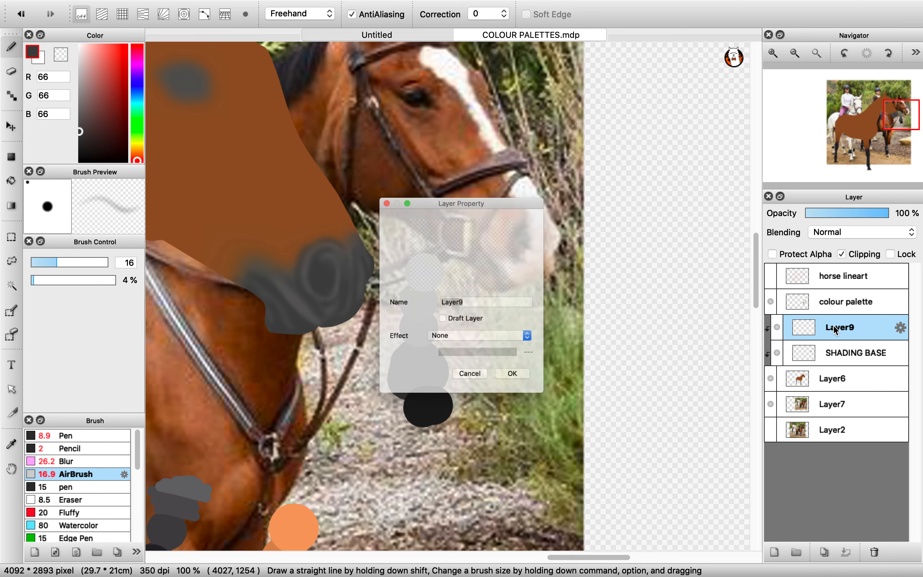
type("SECO")
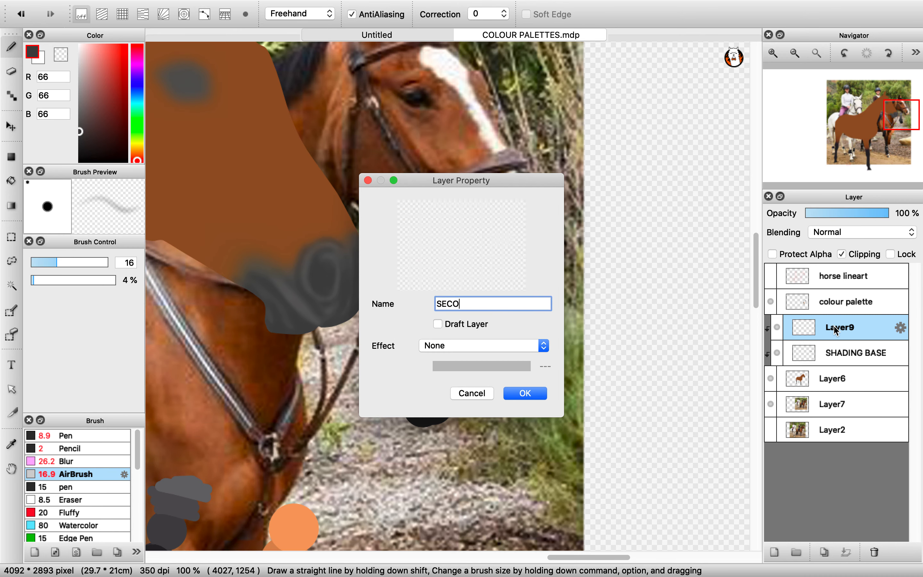
type("ND DARK")
key("Return")
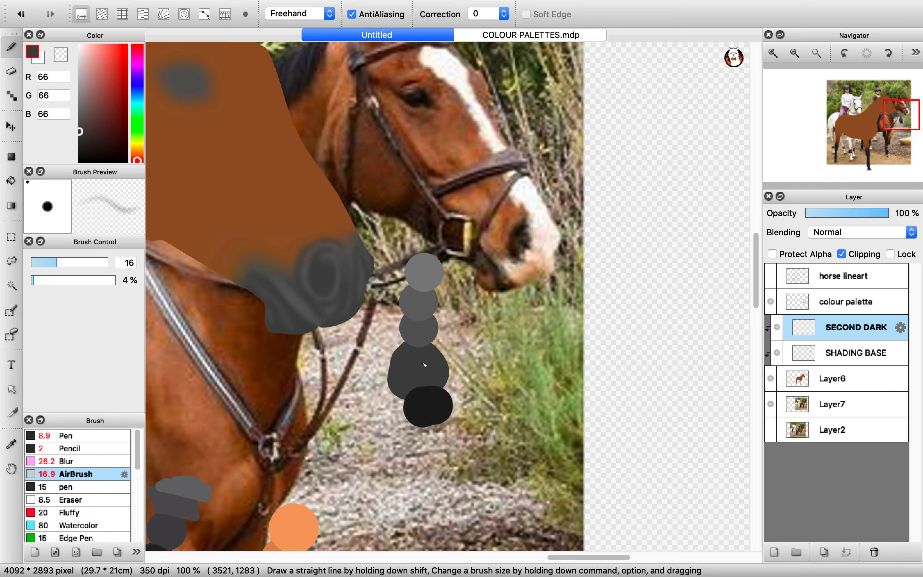
- Sample the near-black grey (RGB 28) from the palette and set the AirBrush to 2% opacity and size 22
left_click(422, 406, "alt")
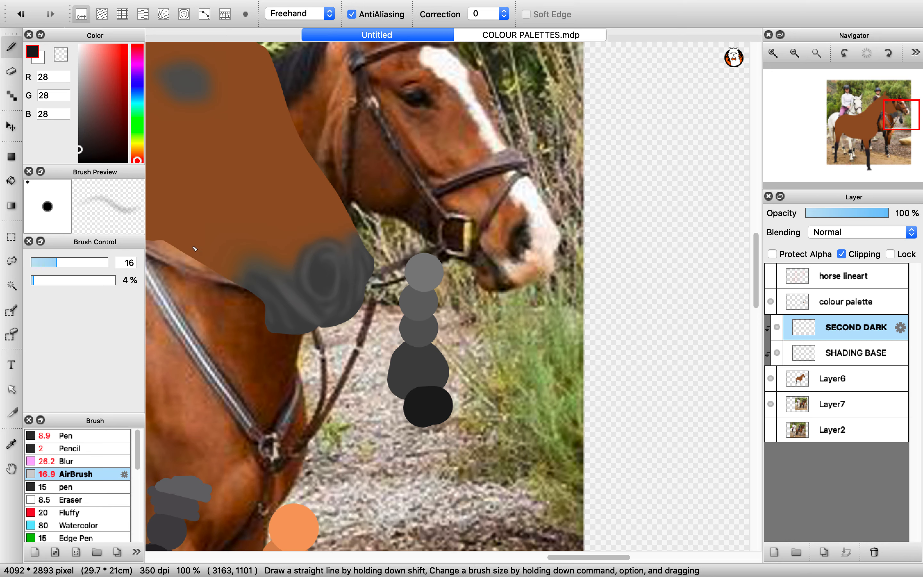
left_click(32, 280)
left_click(32, 280)
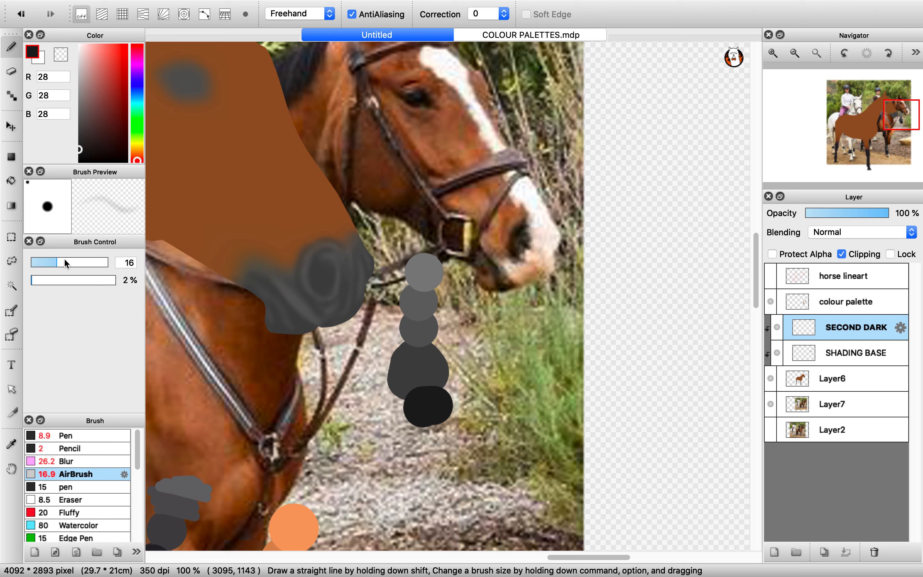
left_click_drag(64, 259, 64, 259)
left_click(64, 258)
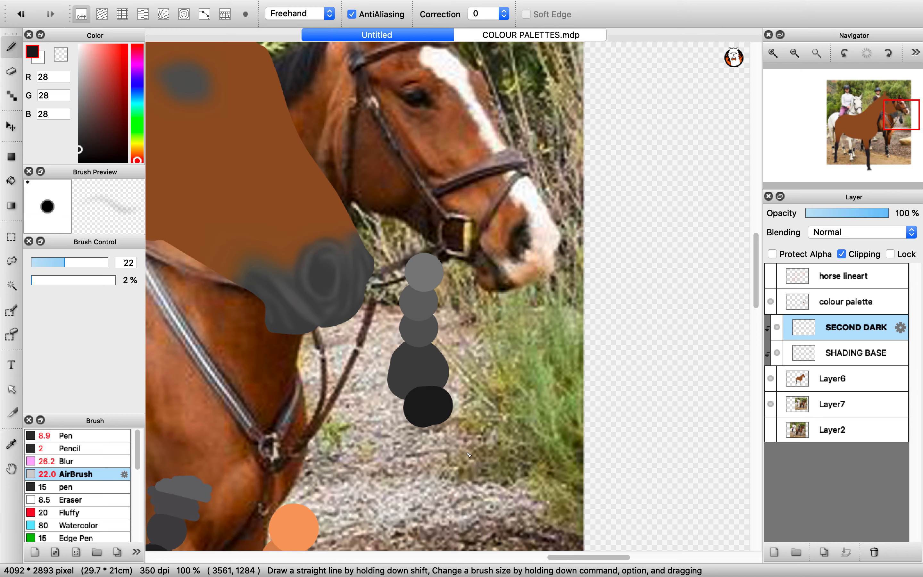
- Undo the last airbrush stroke inside the painted horse's nostril
scroll(493, 242, "down", 3)
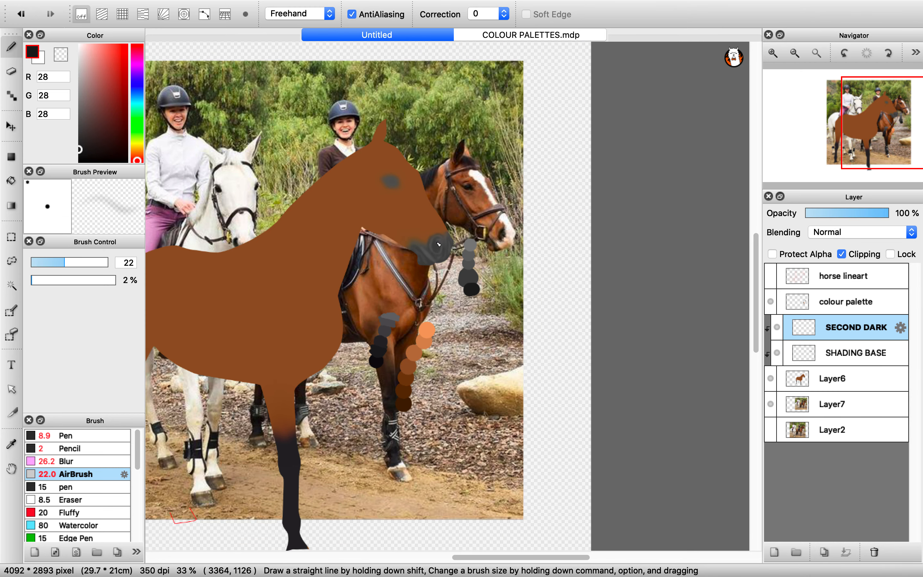
scroll(439, 244, "up", 2)
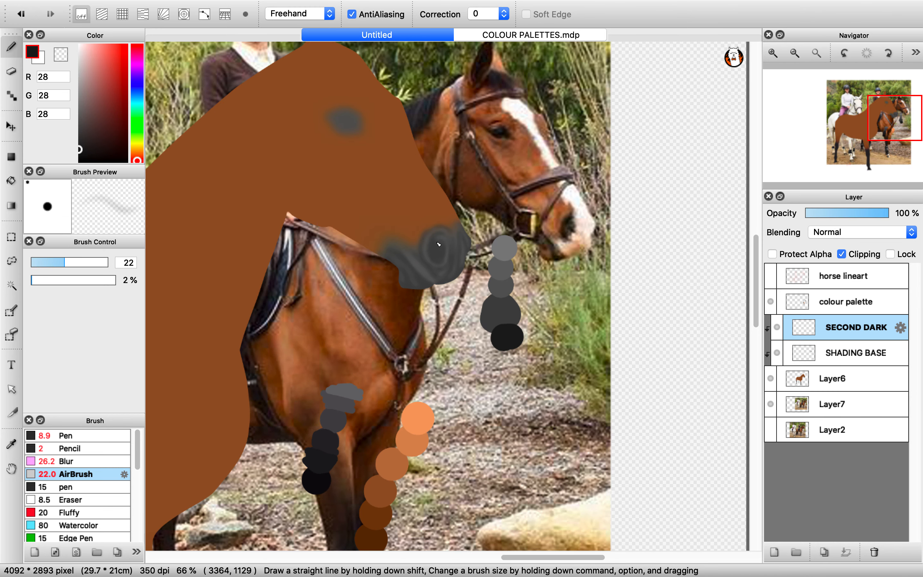
scroll(439, 244, "up", 1)
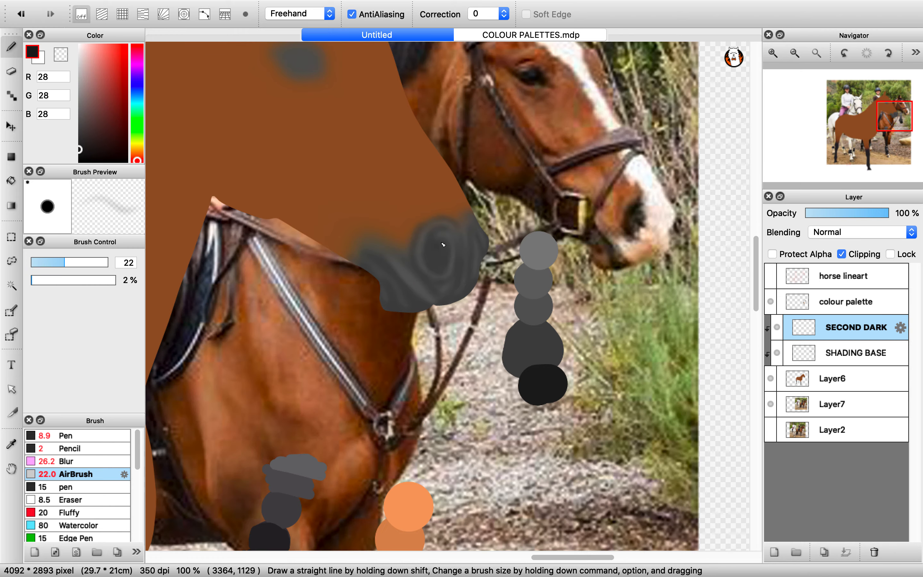
key("super+z")
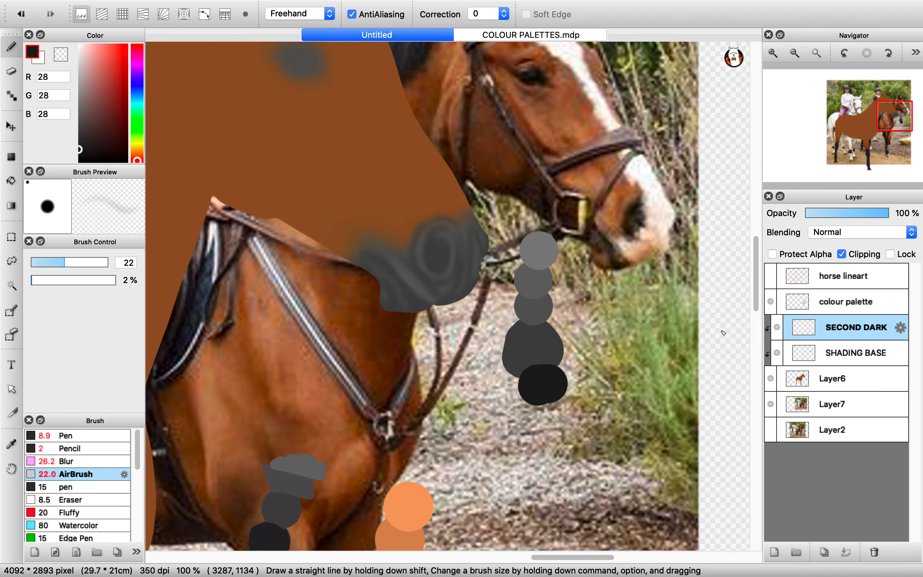
- Show the horse lineart layer and airbrush the inside of the nostril darker within its outline on SECOND DARK
left_click(771, 276)
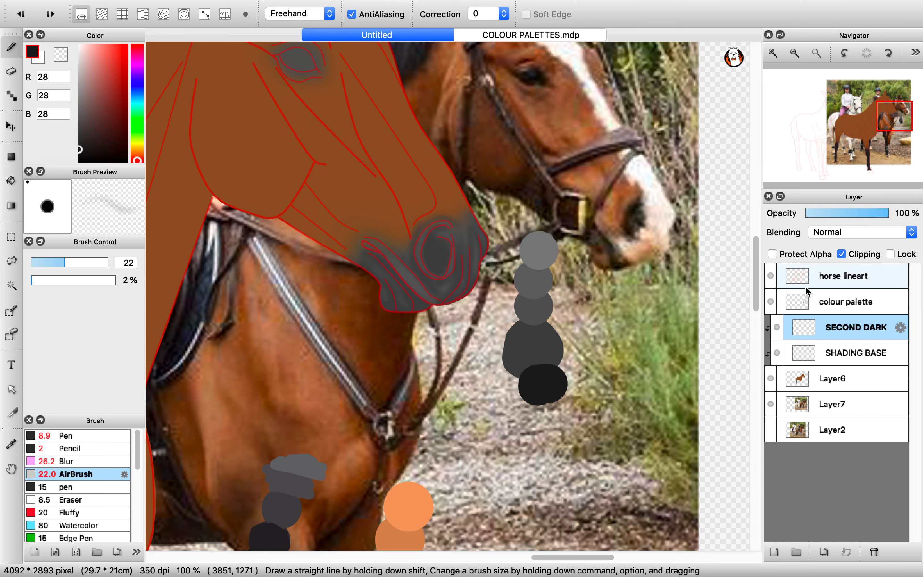
scroll(469, 263, "up", 3)
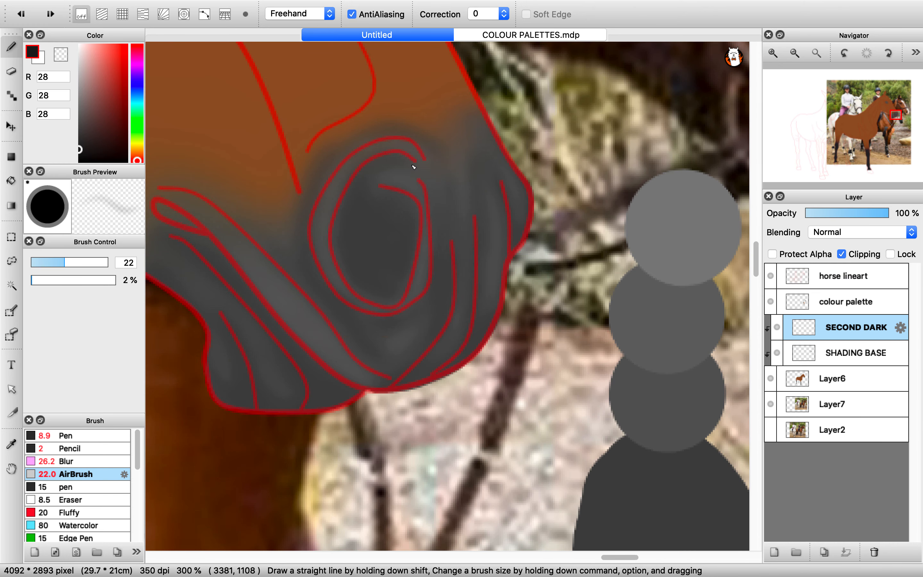
left_click_drag(405, 165, 388, 164)
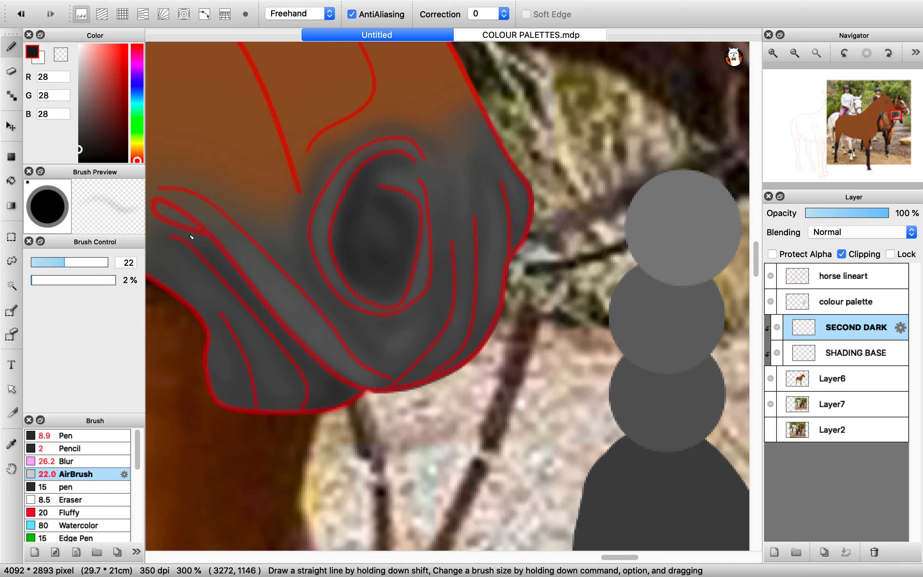
- Airbrush darker shading along the mouth line and lip creases, following the lineart
scroll(346, 307, "down", 3)
scroll(294, 296, "down", 3)
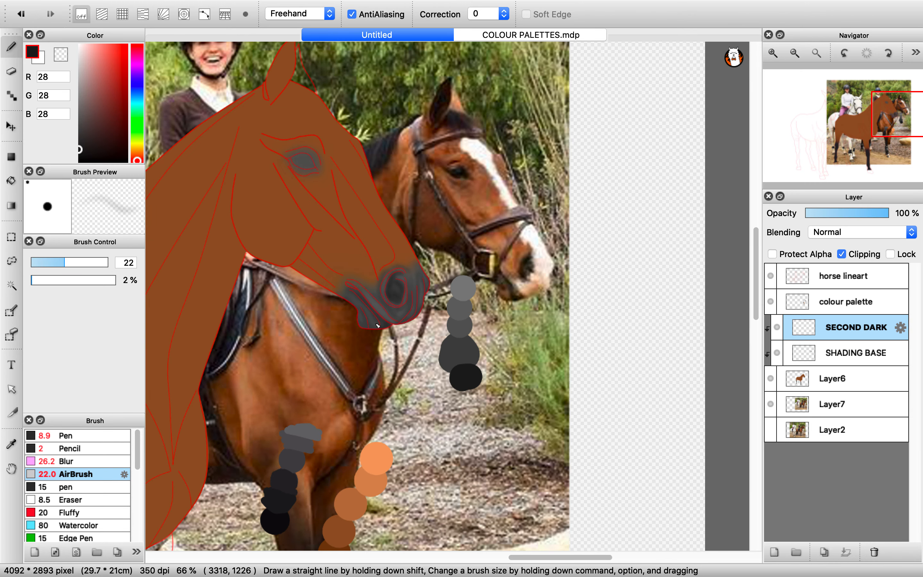
scroll(358, 343, "up", 5)
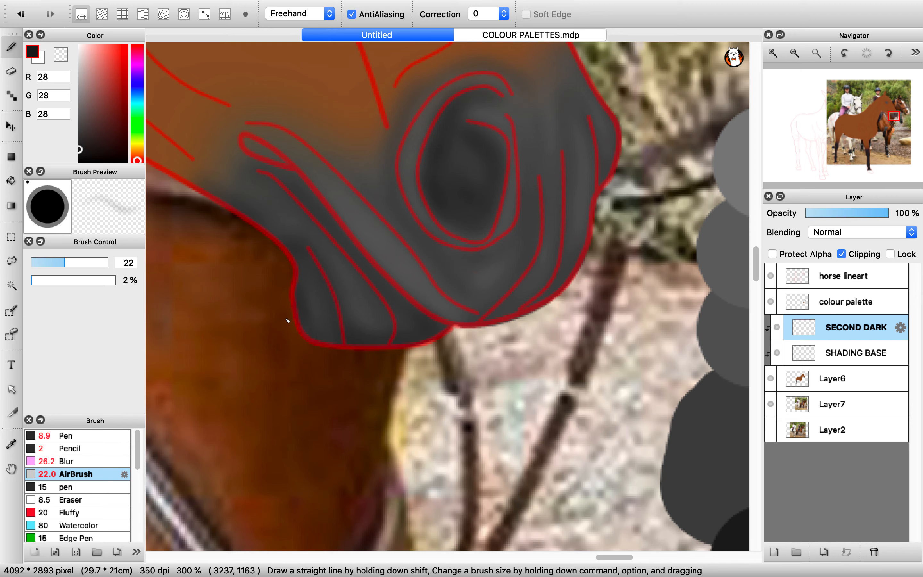
scroll(335, 352, "down", 5)
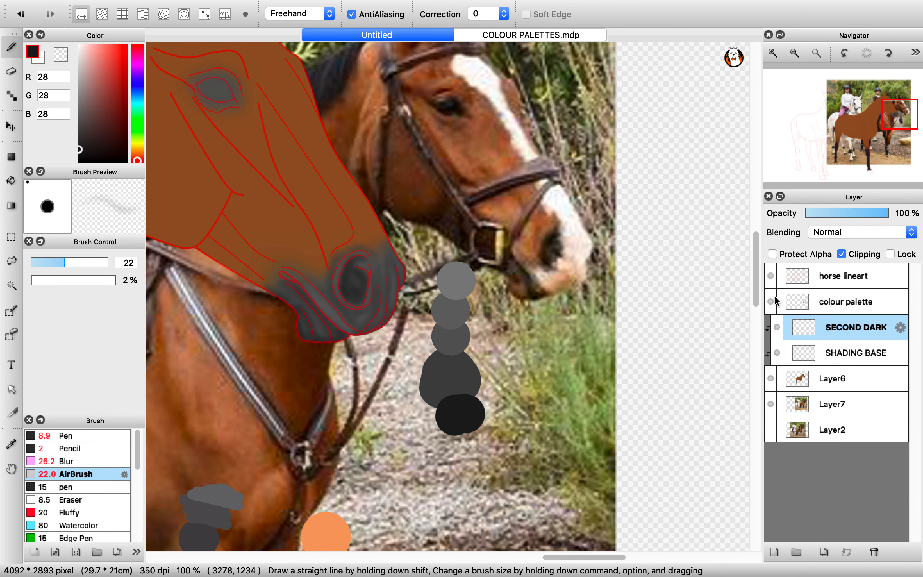
- Hide the horse lineart layer and check the darker nostril and mouth shading without outlines
left_click(770, 280)
scroll(301, 323, "up", 5)
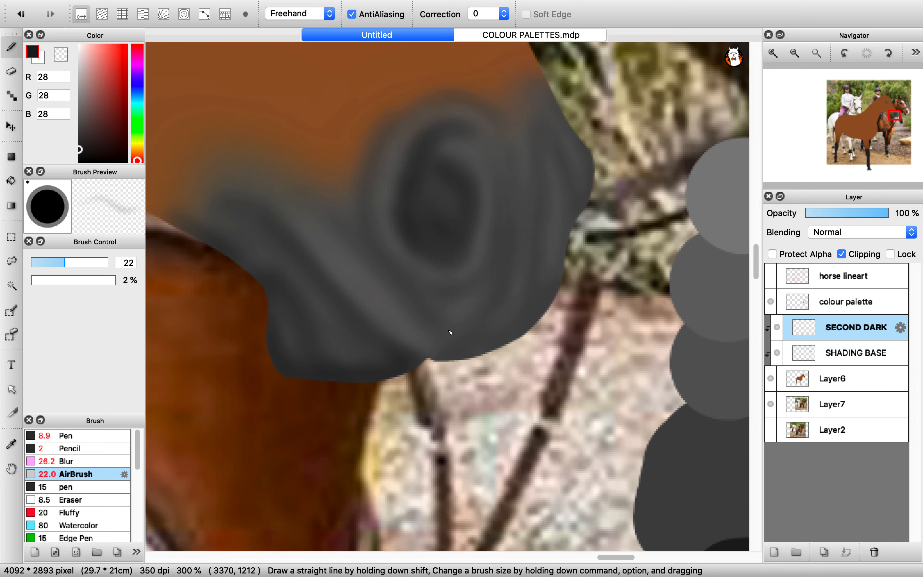
scroll(382, 332, "down", 4)
scroll(416, 333, "up", 4)
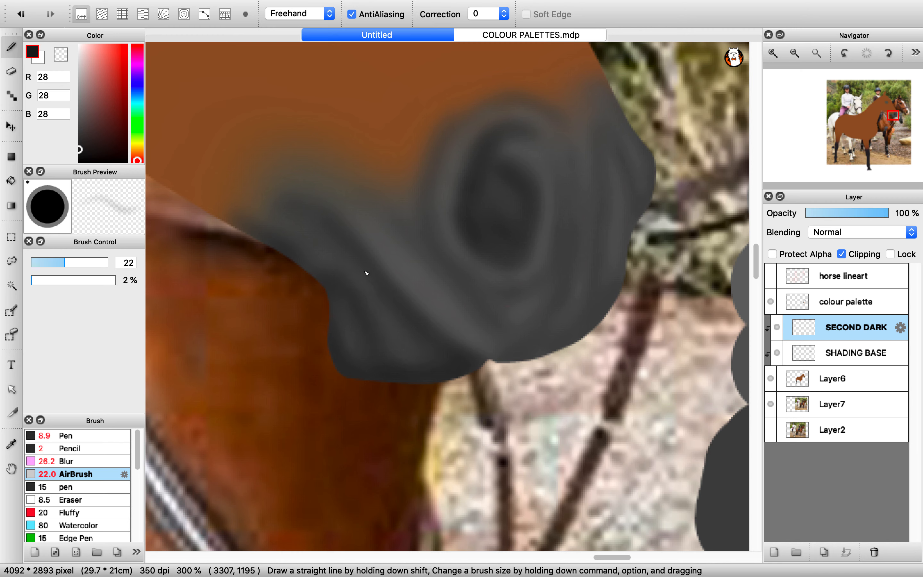
scroll(288, 223, "down", 2)
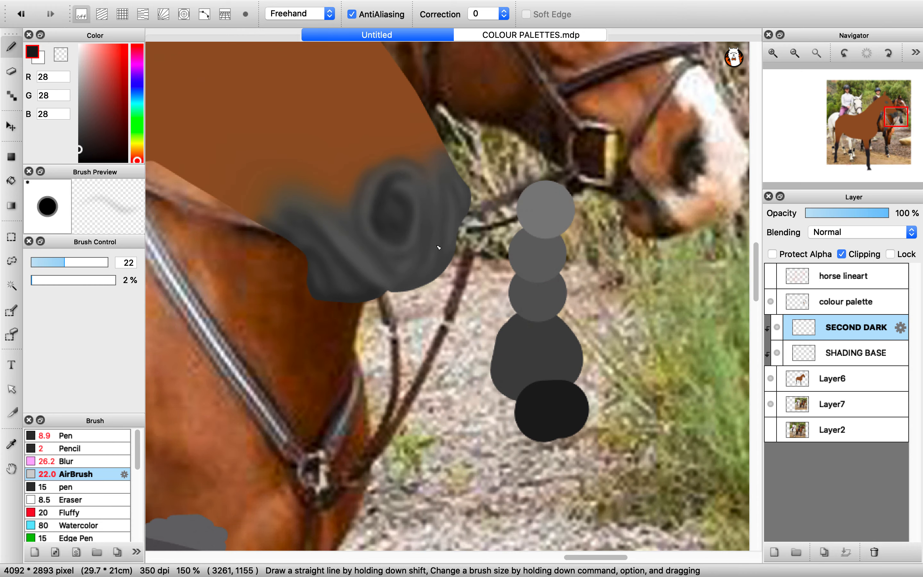
- Show the horse lineart, deepen the shading around the nostril and muzzle creases with the airbrush at sizes 20 and 13.3, and hide the lineart
left_click(770, 276)
scroll(404, 211, "up", 3)
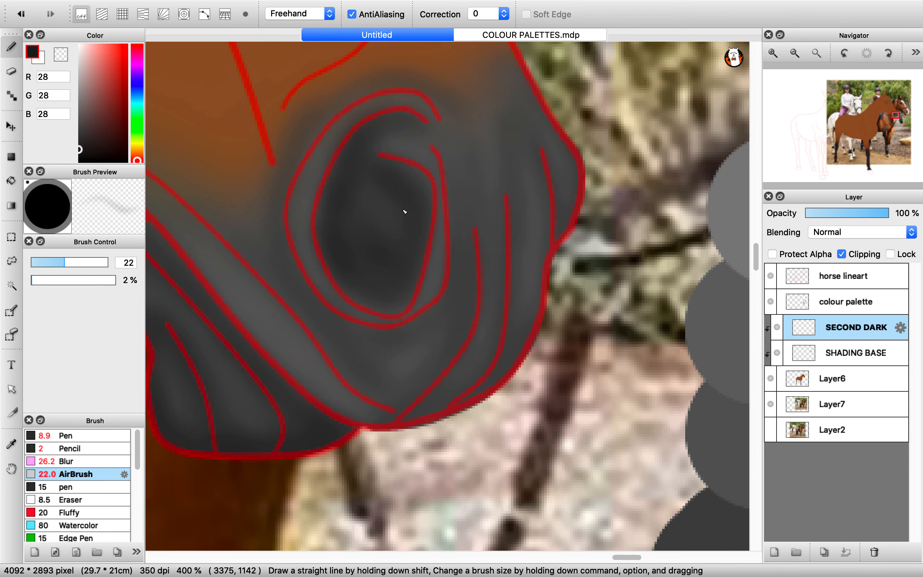
left_click_drag(64, 264, 61, 263)
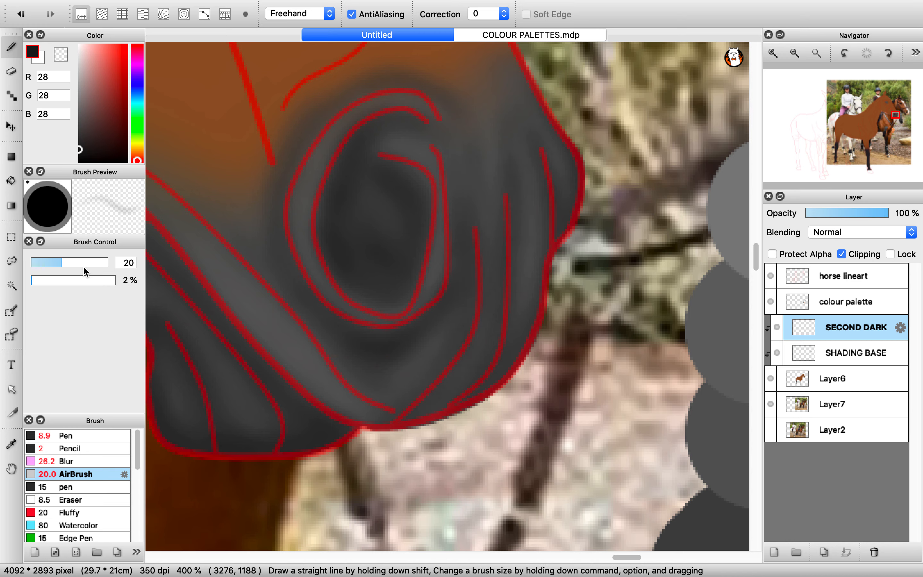
left_click(51, 263)
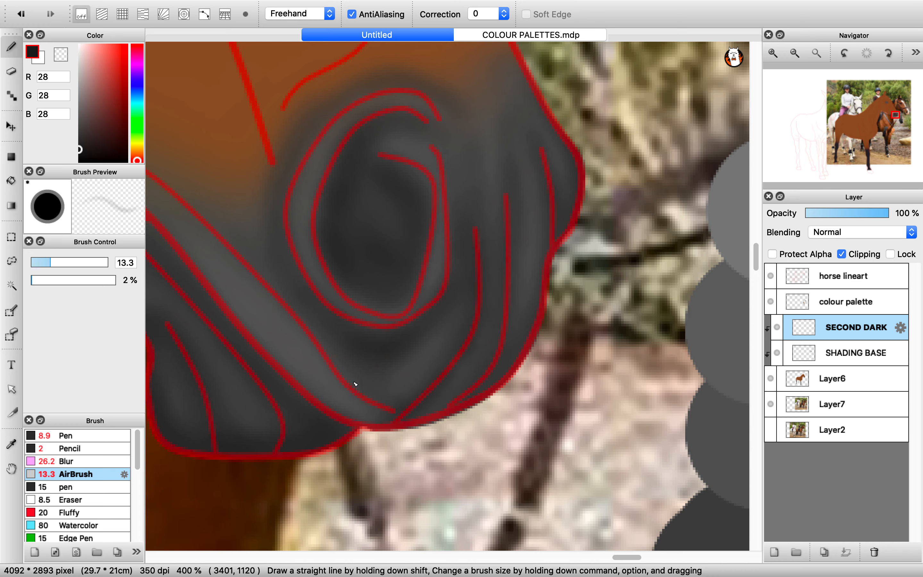
left_click(770, 276)
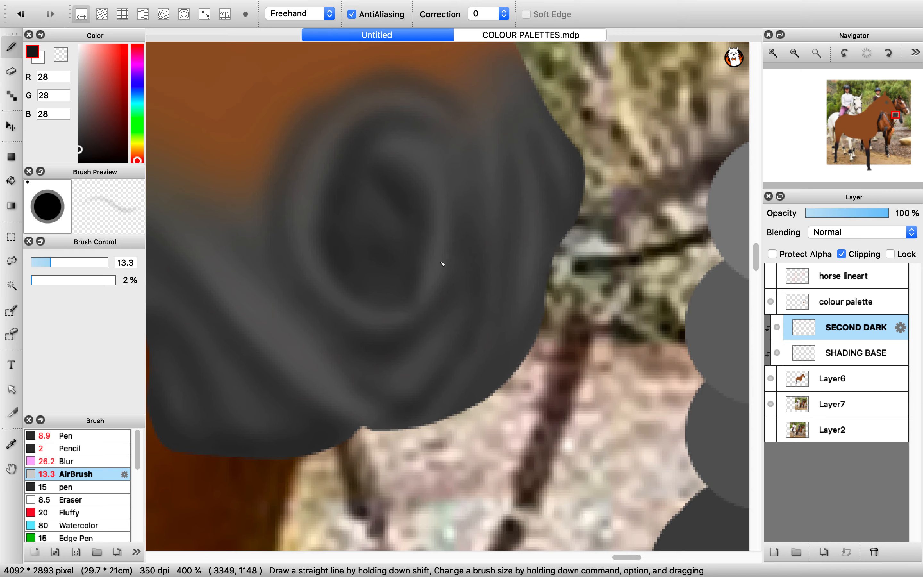
scroll(546, 263, "down", 3)
scroll(537, 241, "up", 2)
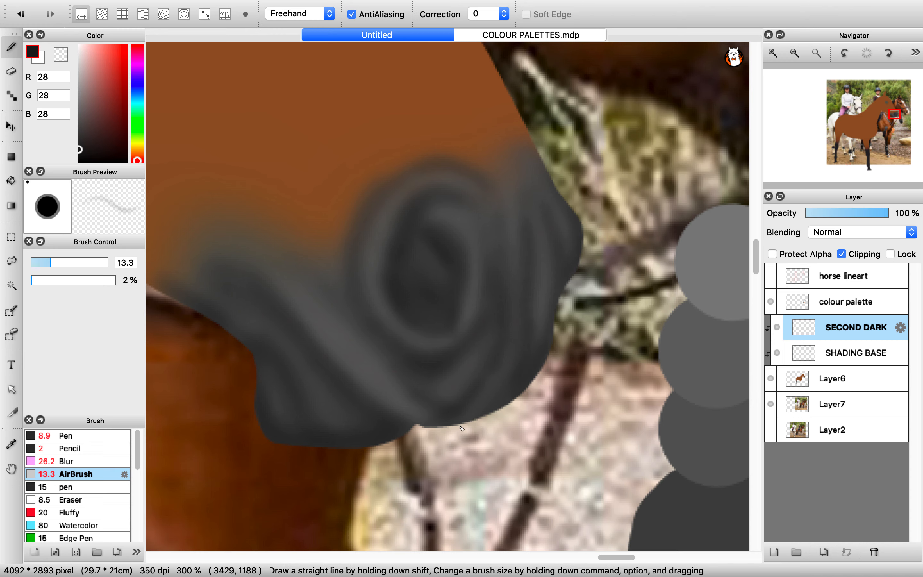
- Sample the RGB 102 grey from the colour palette and airbrush fine highlights along the nostril rim and lip creases, reducing the size to 5
right_click(690, 515)
scroll(367, 324, "down", 2)
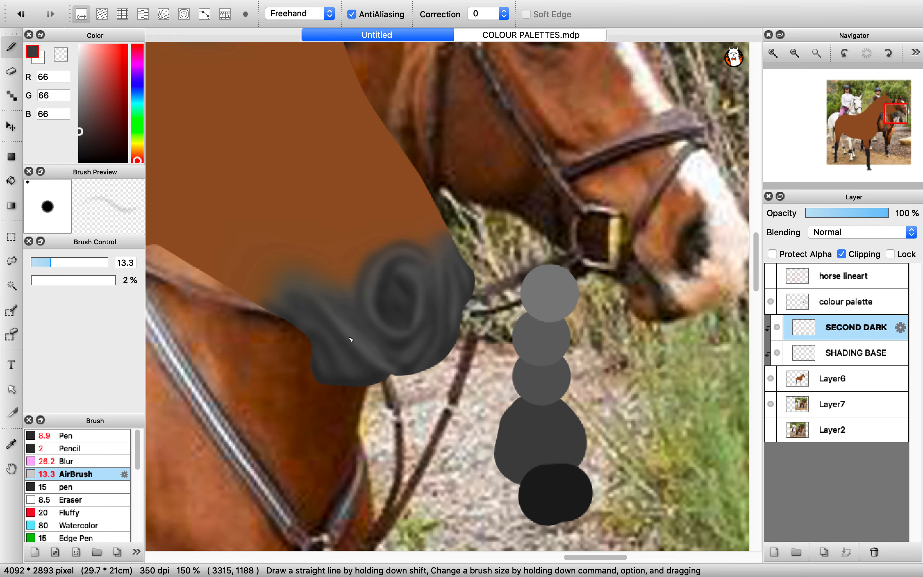
scroll(350, 328, "up", 2)
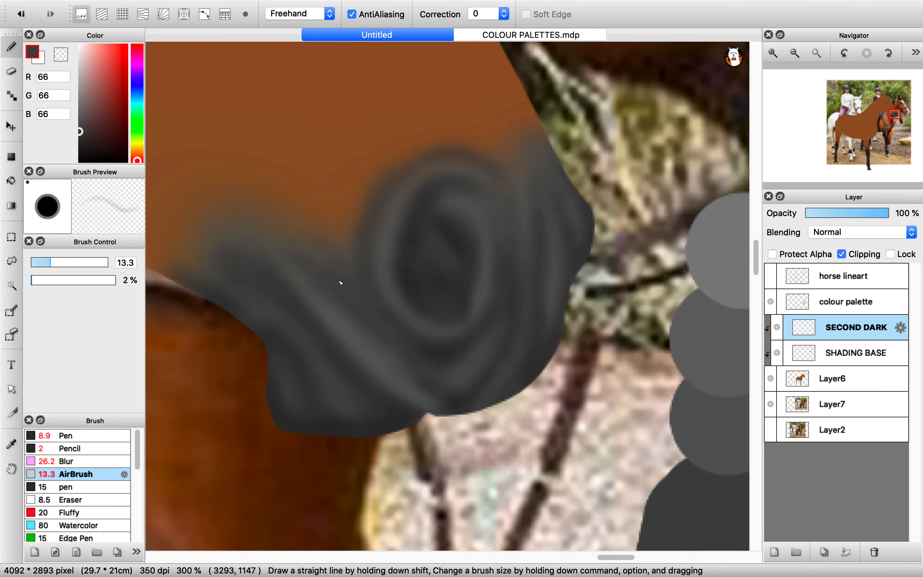
scroll(267, 241, "down", 4)
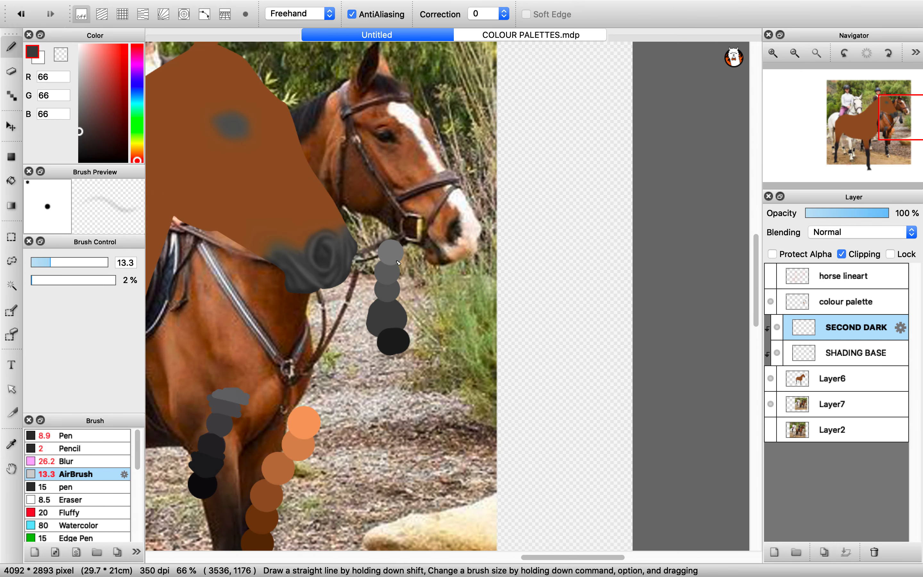
left_click(393, 258, "alt")
left_click(390, 272, "alt")
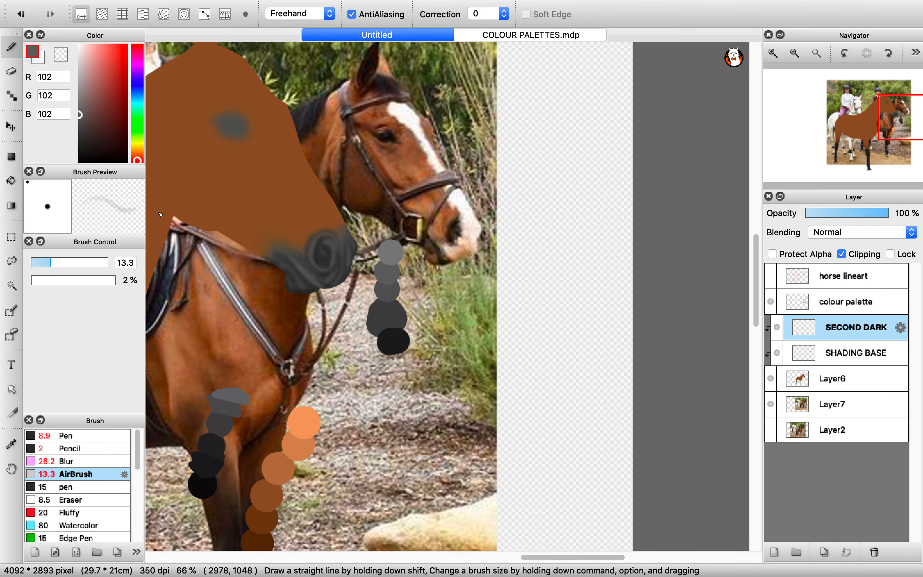
scroll(144, 201, "up", 2)
left_click_drag(59, 258, 43, 258)
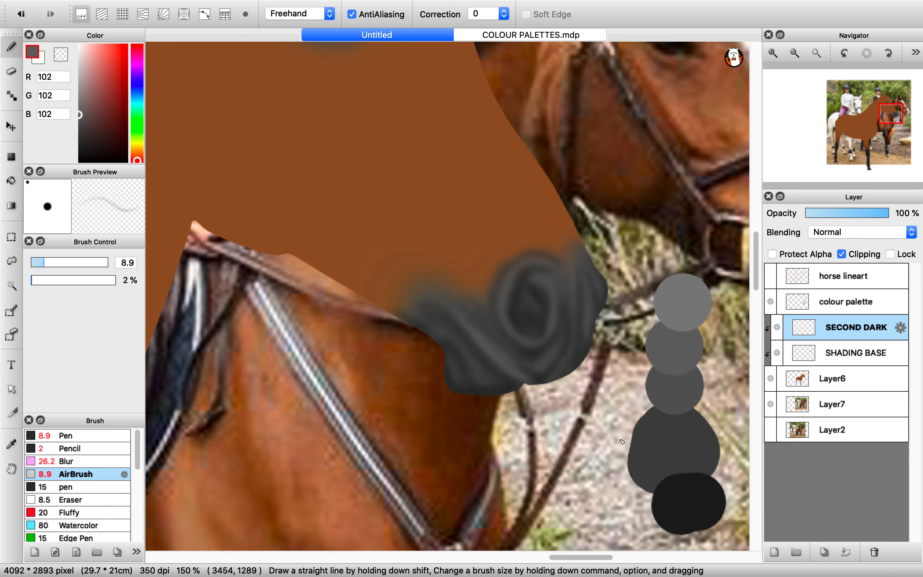
scroll(572, 398, "up", 1)
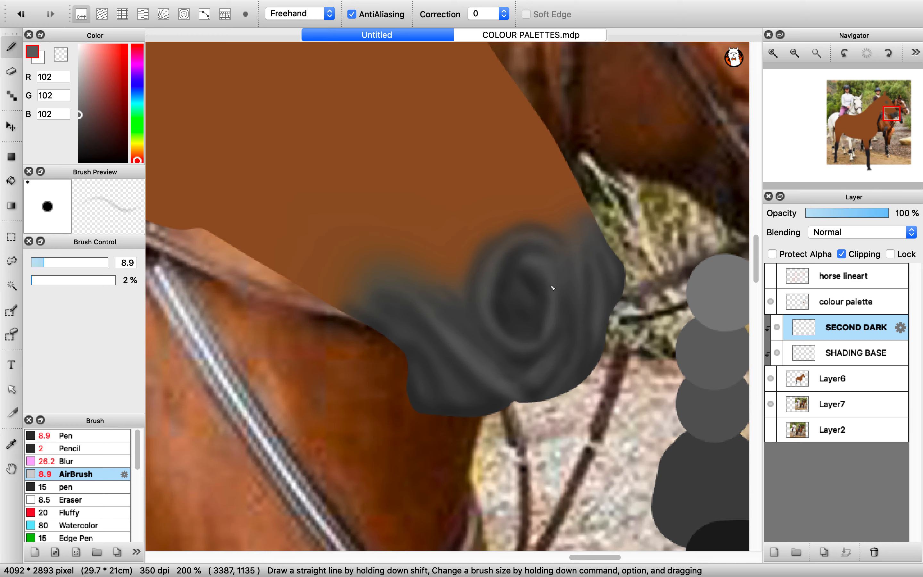
left_click(36, 260)
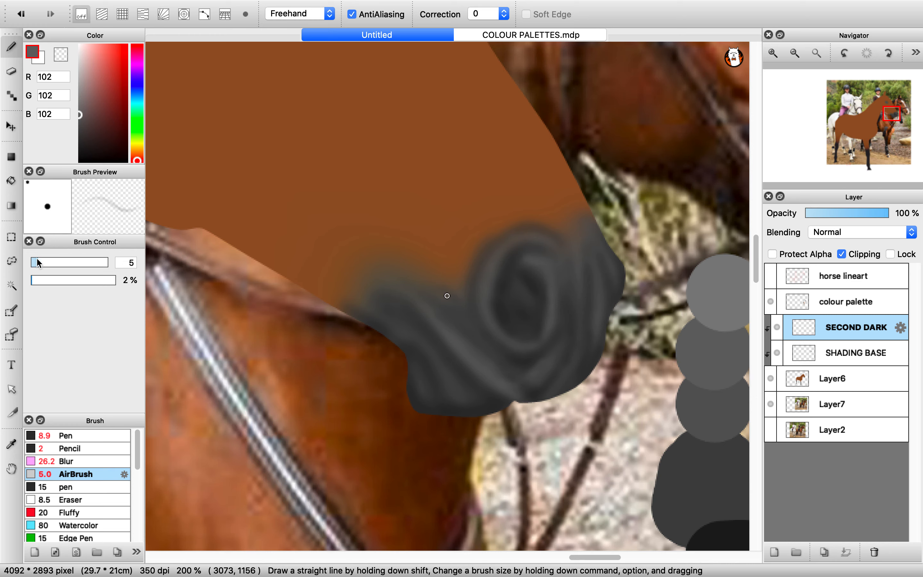
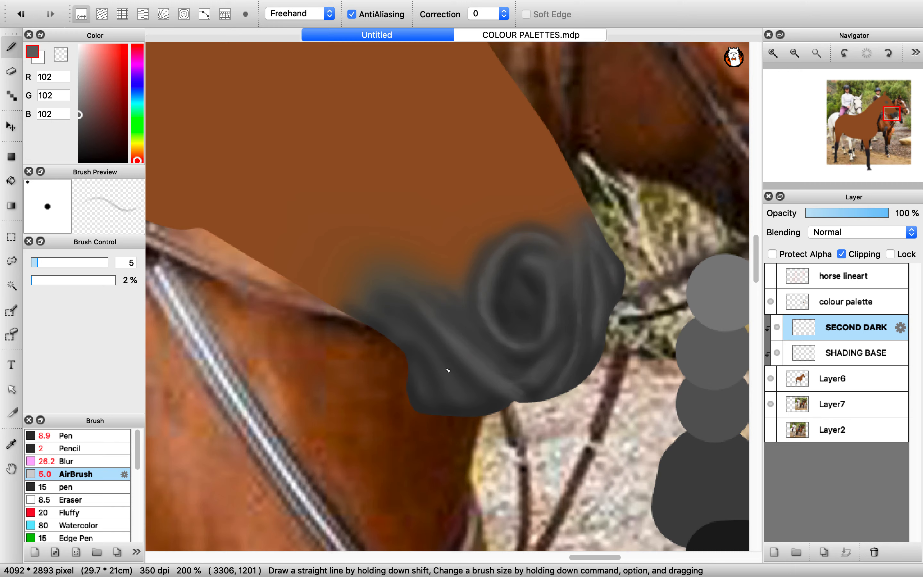
scroll(457, 377, "down", 2)
scroll(461, 397, "up", 2)
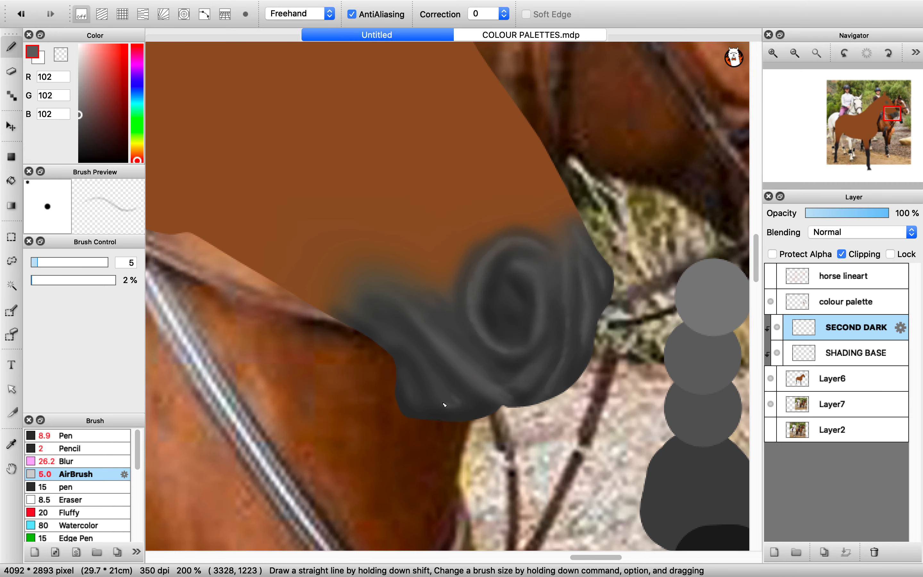
- Soften the highlights on the horse's lower lip with the Blur brush at size 20.8
left_click(66, 461)
left_click_drag(60, 262, 58, 262)
left_click_drag(413, 402, 455, 402)
scroll(447, 343, "right", 2)
- Sample the RGB 28 grey from the palette and airbrush the muzzle shadows at size 14.5
left_click(76, 474)
left_click(654, 540, "alt")
left_click_drag(38, 262, 52, 263)
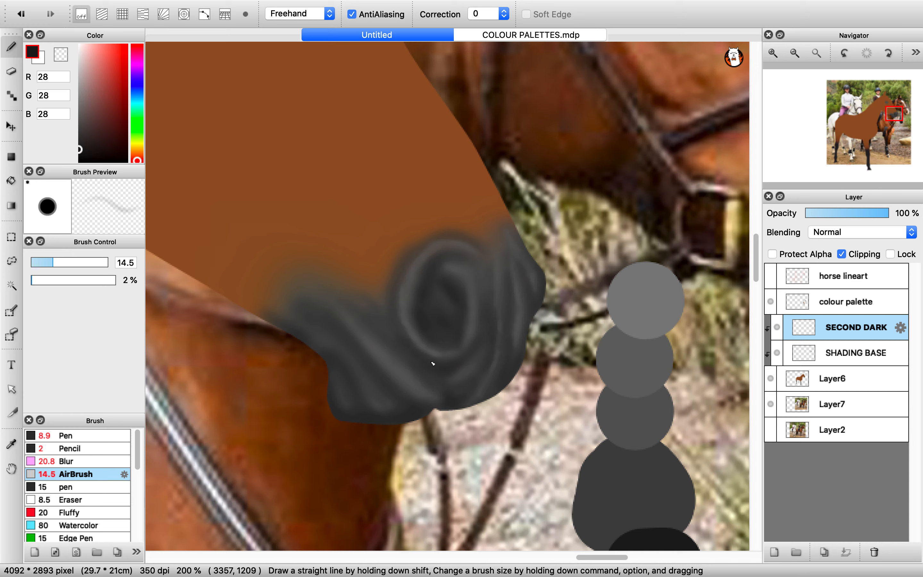
- Blur the shading around the nostril with the Blur brush at size 21.2
left_click(67, 461)
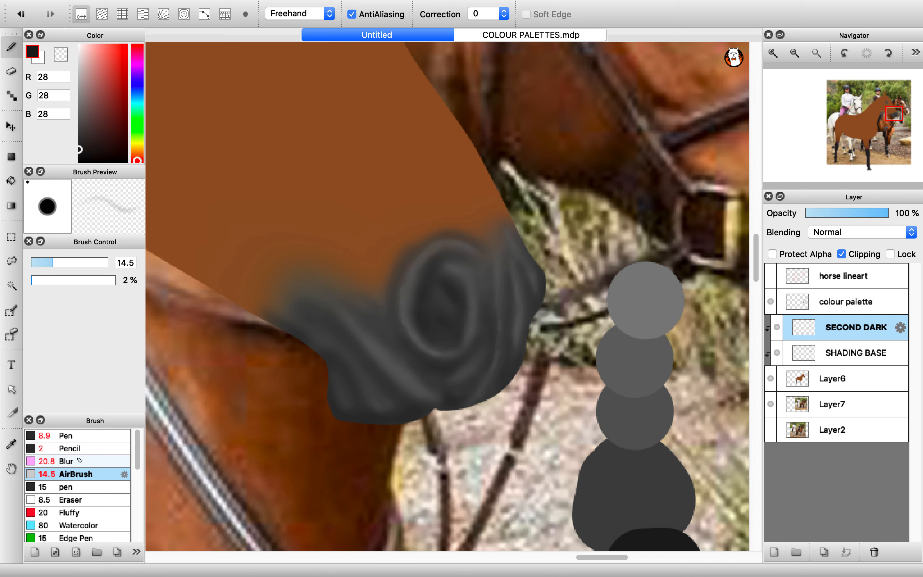
left_click(67, 263)
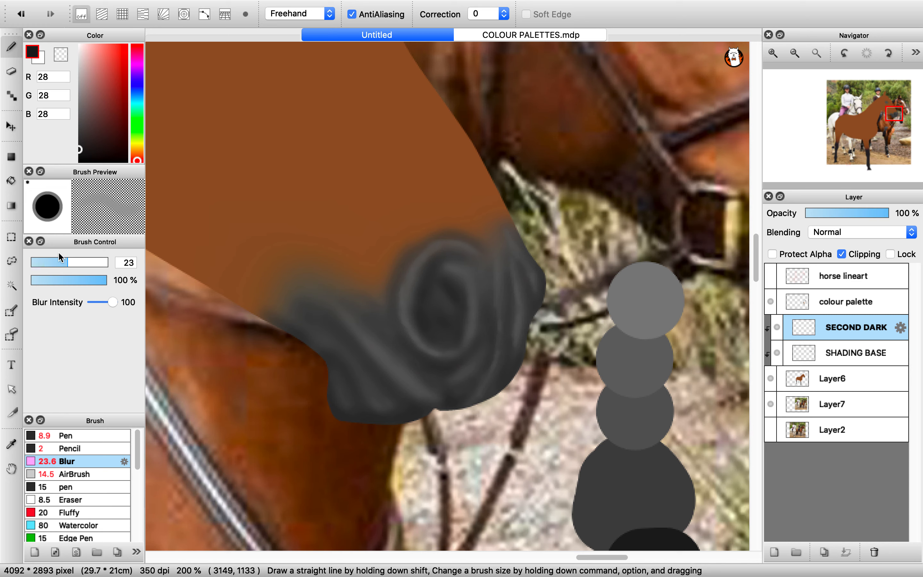
left_click(60, 262)
left_click(62, 262)
left_click(64, 263)
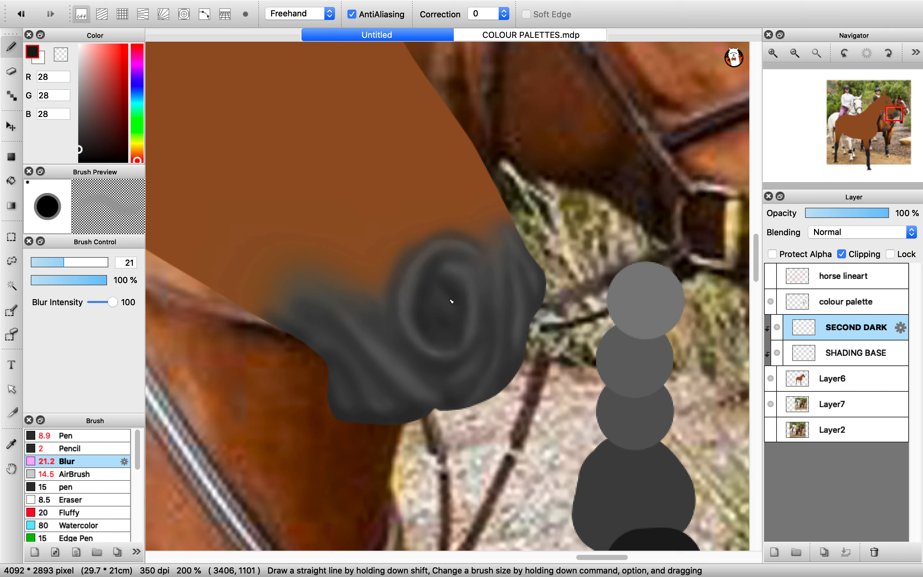
scroll(438, 334, "down", 2)
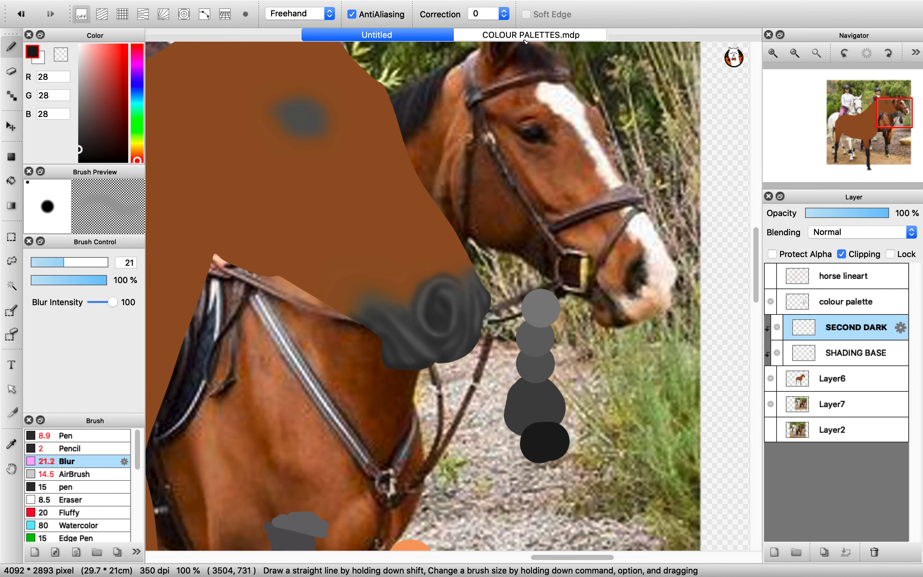
- Add a clipped layer above SECOND DARK and name it THIRD DARK
left_click(774, 552)
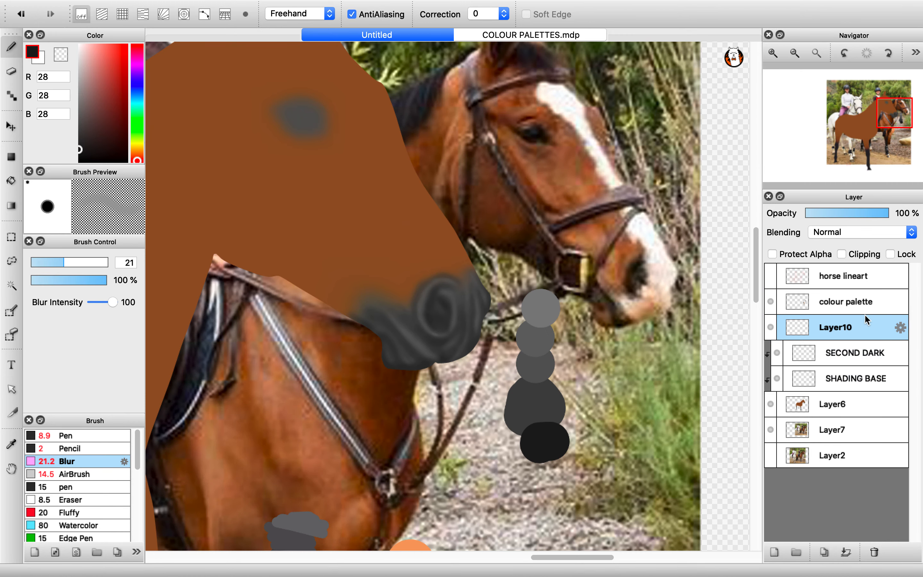
left_click(842, 254)
double_click(822, 334)
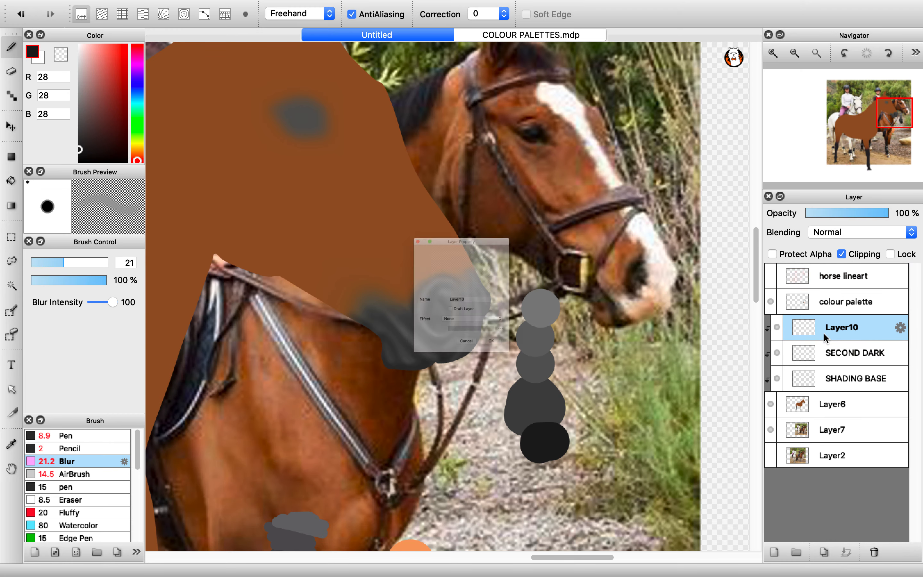
type("THIRD DARK")
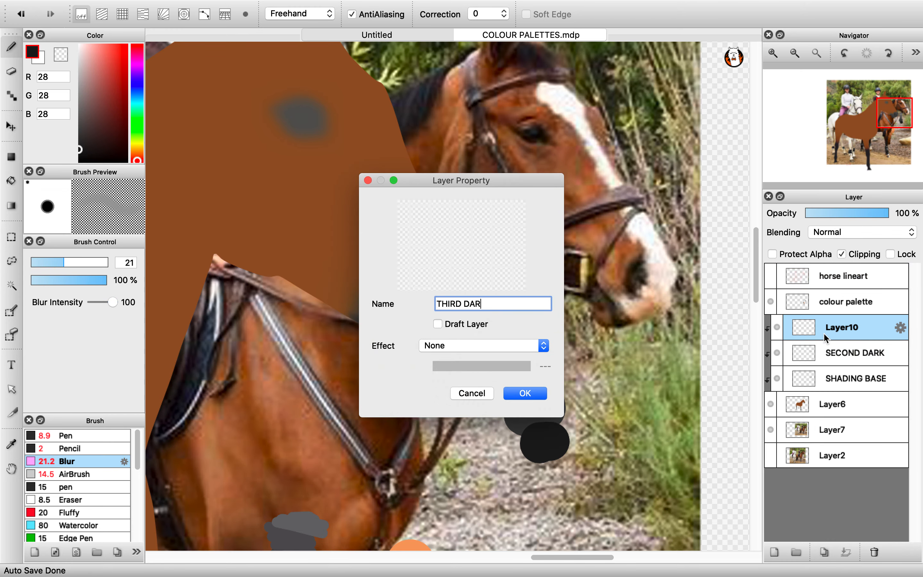
key("Return")
- Set up the AirBrush with an RGB 23 near-black, size 15.3 and 7% opacity
key("super+minus")
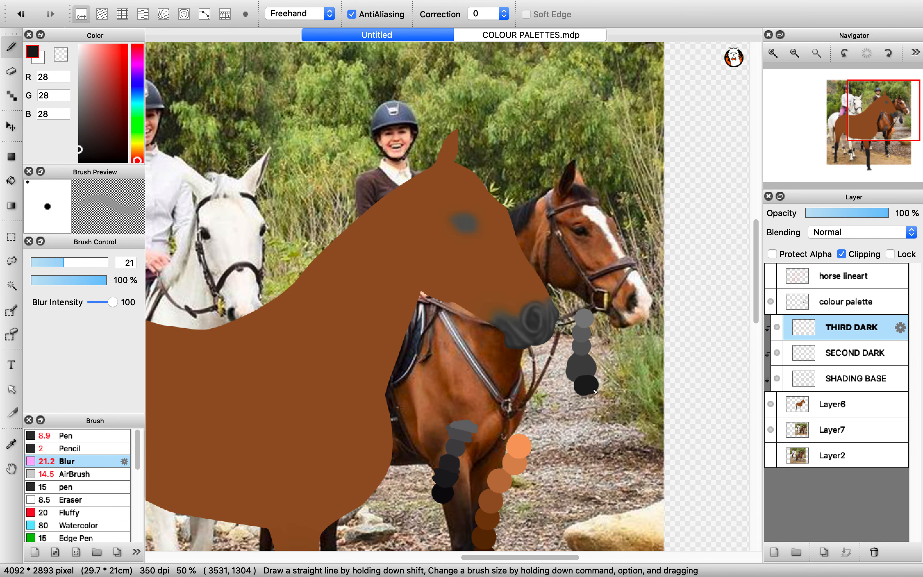
scroll(586, 386, "up", 2)
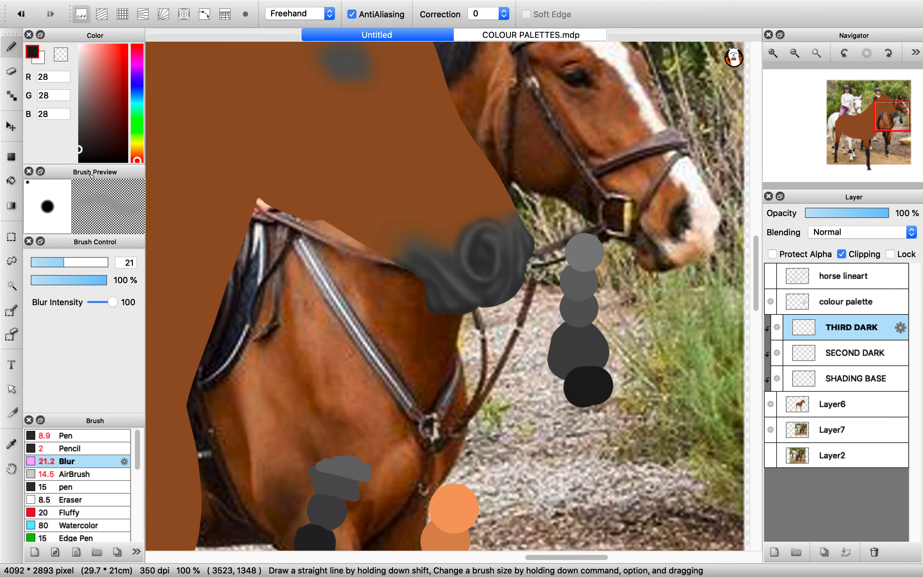
left_click(80, 151)
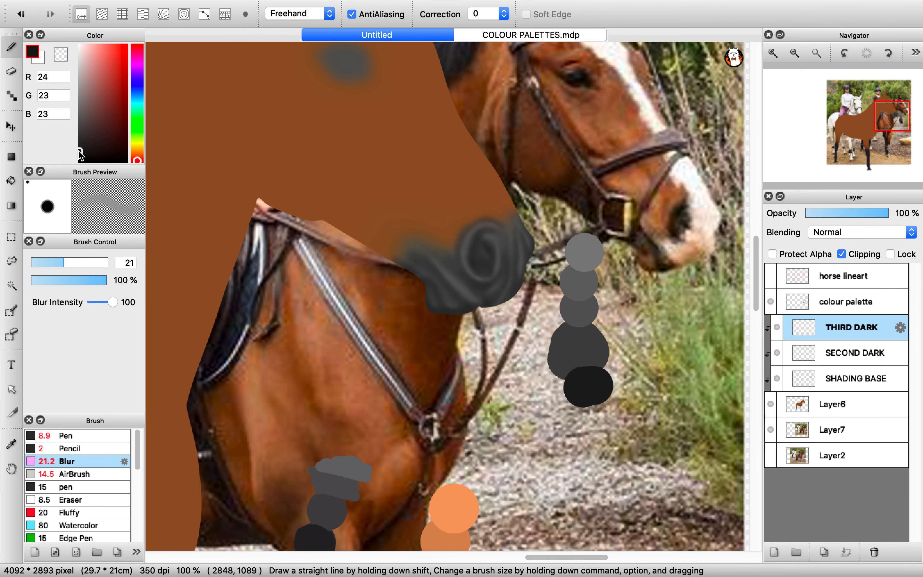
left_click(79, 150)
left_click(76, 474)
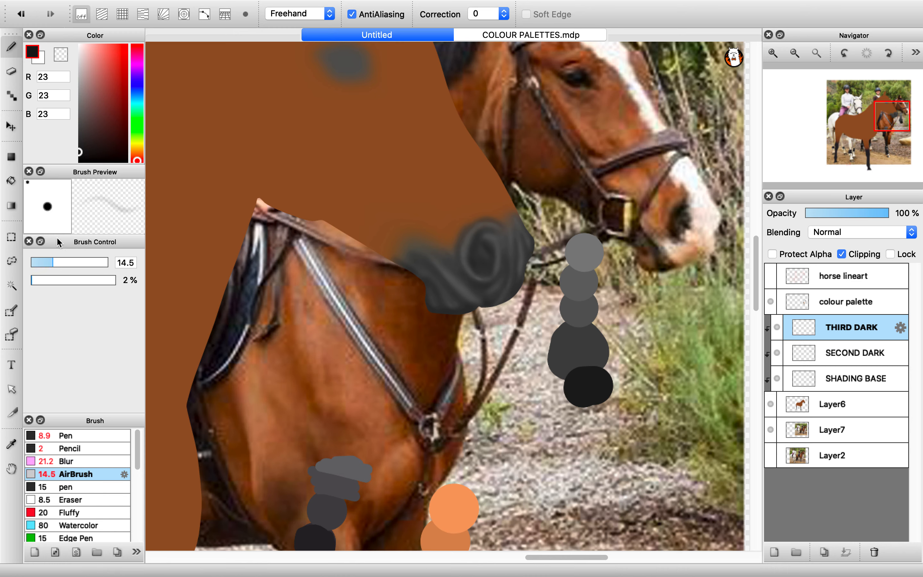
left_click(59, 262)
left_click(35, 278)
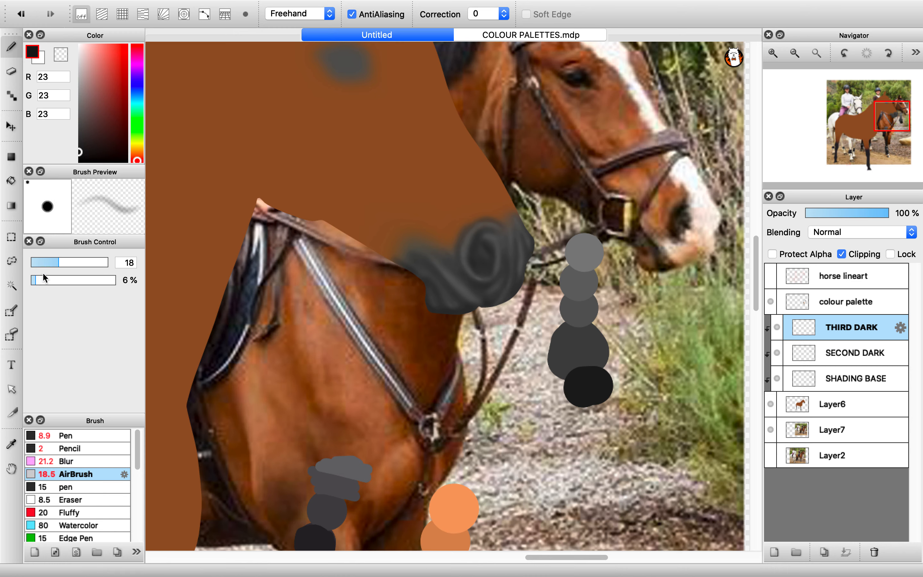
left_click(53, 261)
left_click(34, 278)
left_click(35, 276)
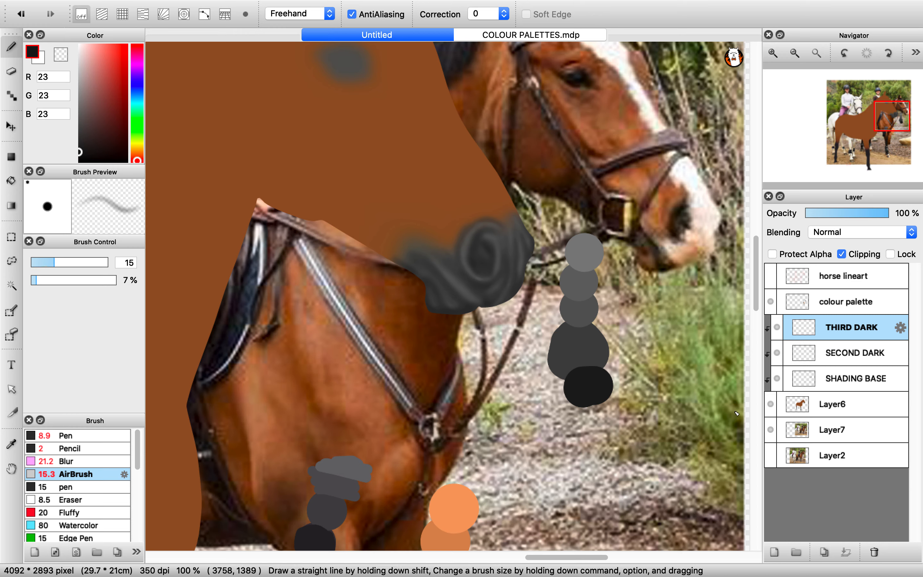
- Show the horse lineart layer, set the colour to RGB 27, 26, 26, and undo the test airbrush stroke on the lip
left_click(770, 276)
scroll(442, 233, "up", 5)
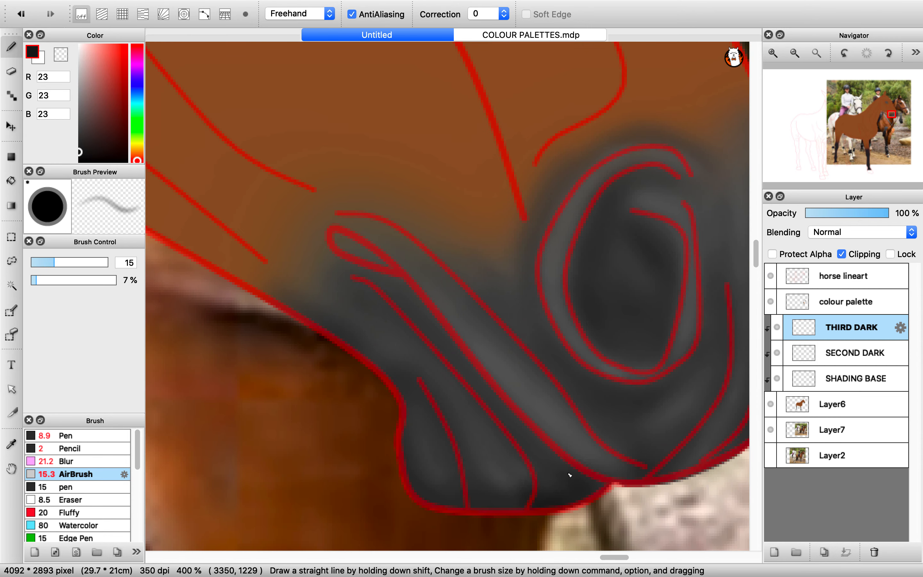
left_click(80, 150)
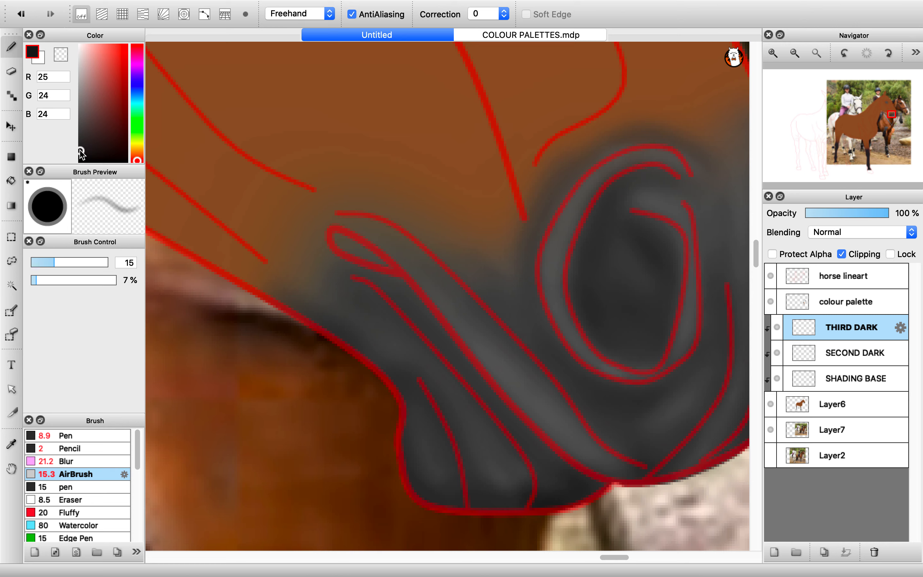
left_click(79, 150)
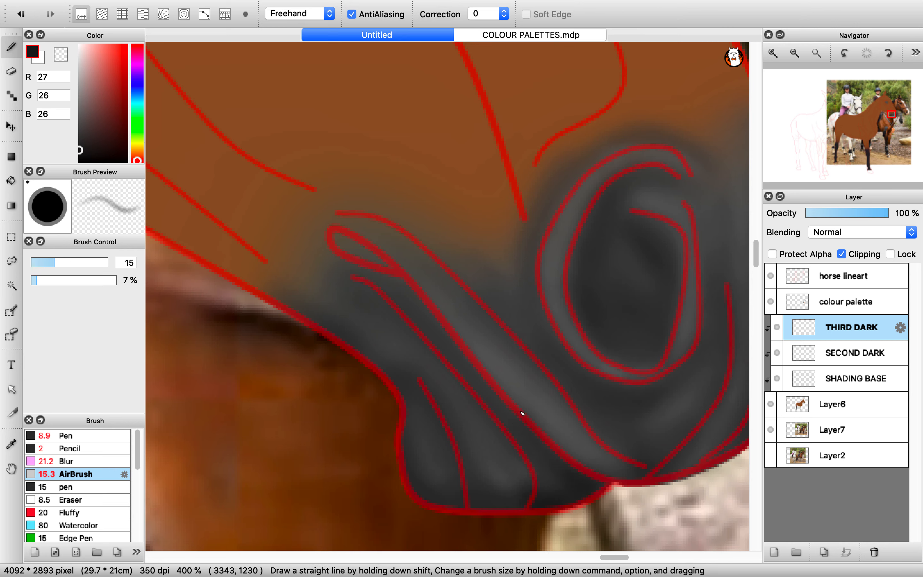
key("super+z")
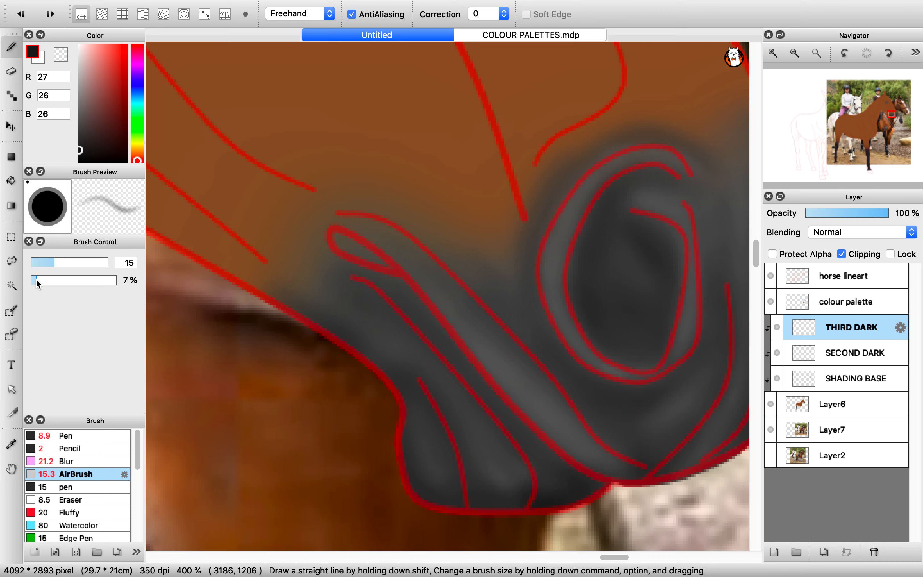
- Lower the airbrush opacity to 5% and airbrush darker shading along the mouth line and lower lip on THIRD DARK
left_click_drag(36, 279, 34, 278)
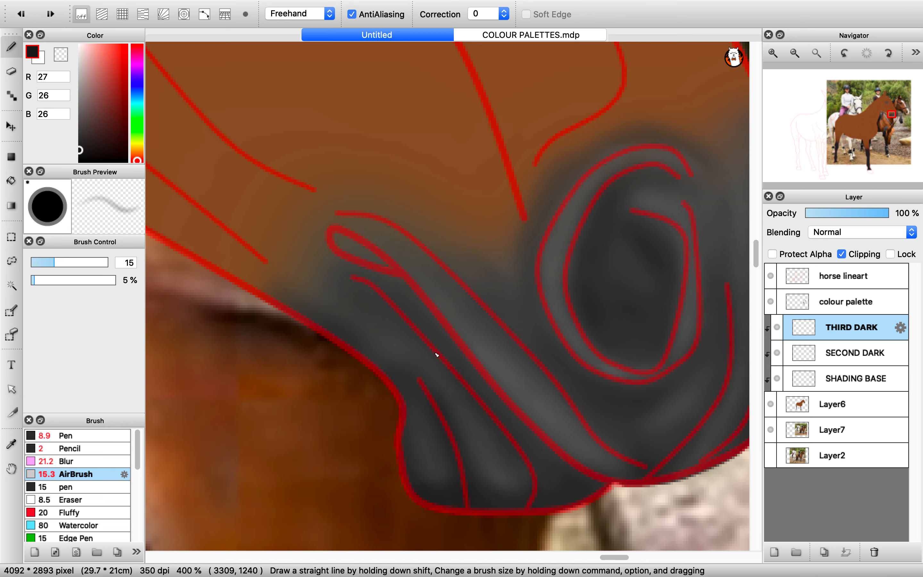
left_click_drag(618, 520, 596, 495)
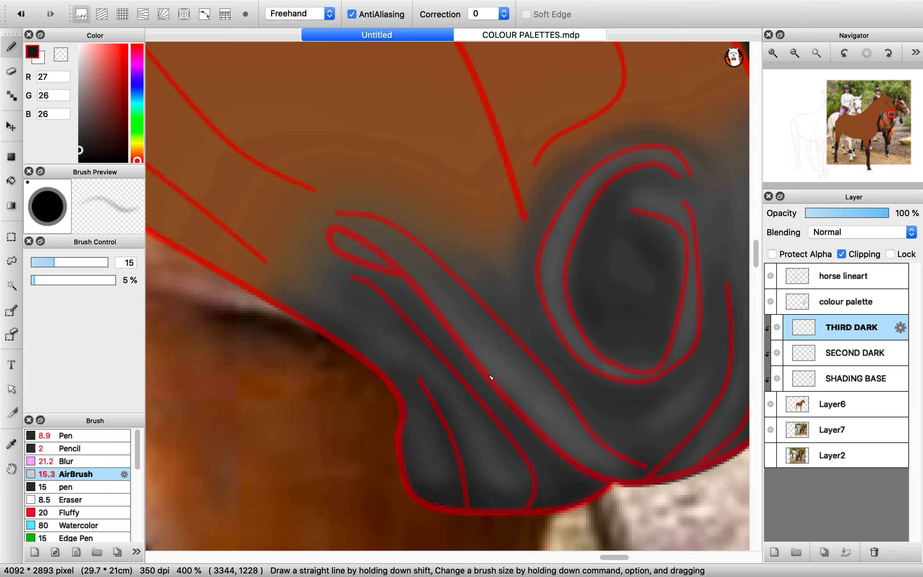
mouse_move(340, 264)
left_mouse_down()
mouse_move(319, 247)
mouse_move(331, 264)
left_mouse_up()
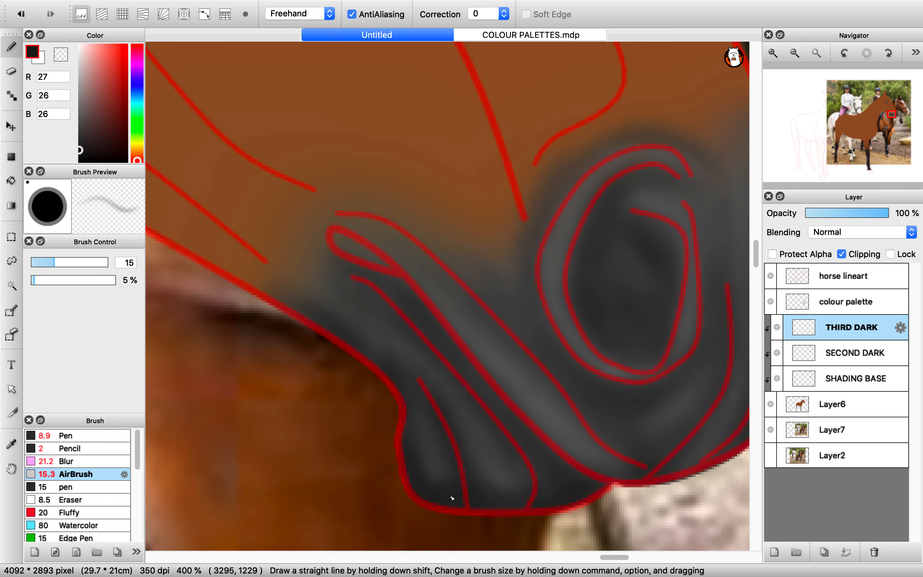
- Hide the horse lineart layer and softly darken the lower lip with the AirBrush at size 12.9 and 2% opacity
left_click(771, 283)
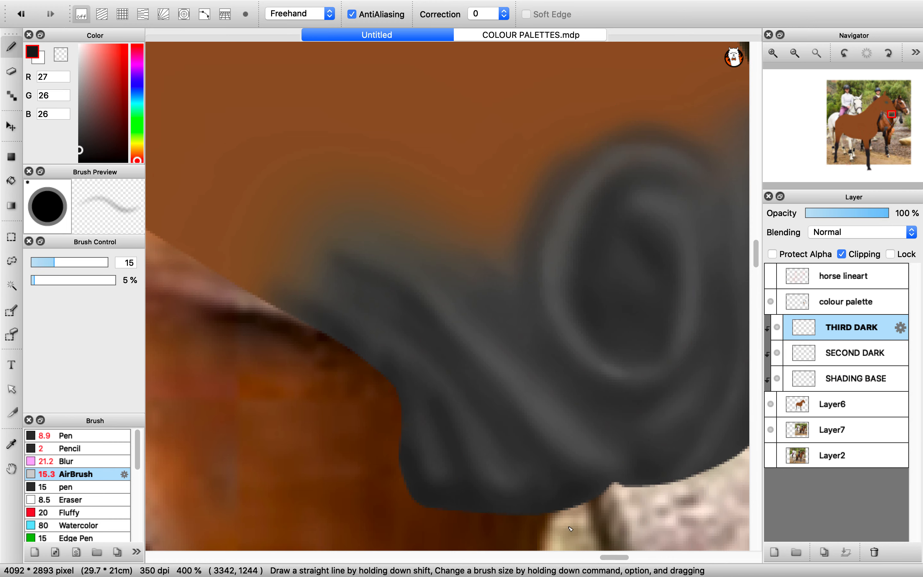
scroll(498, 514, "down", 5)
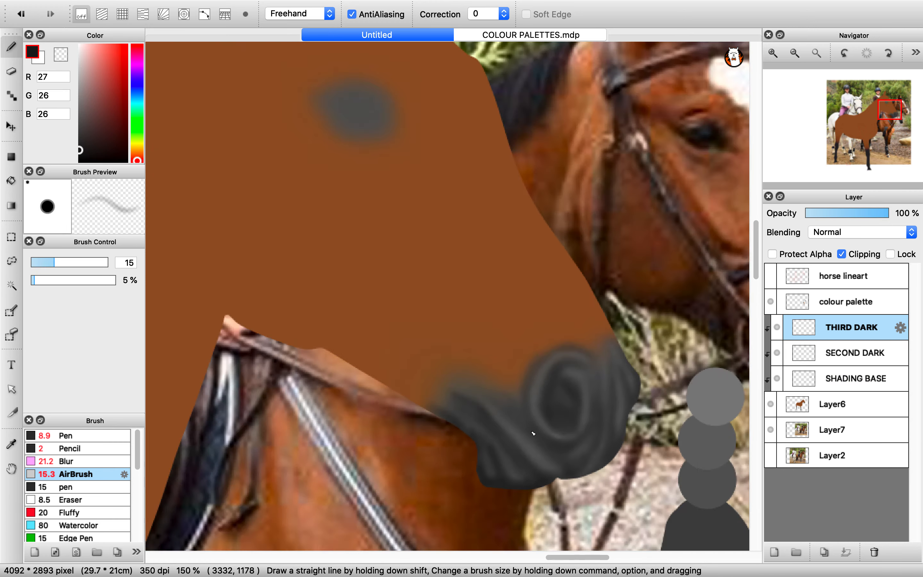
scroll(520, 456, "up", 4)
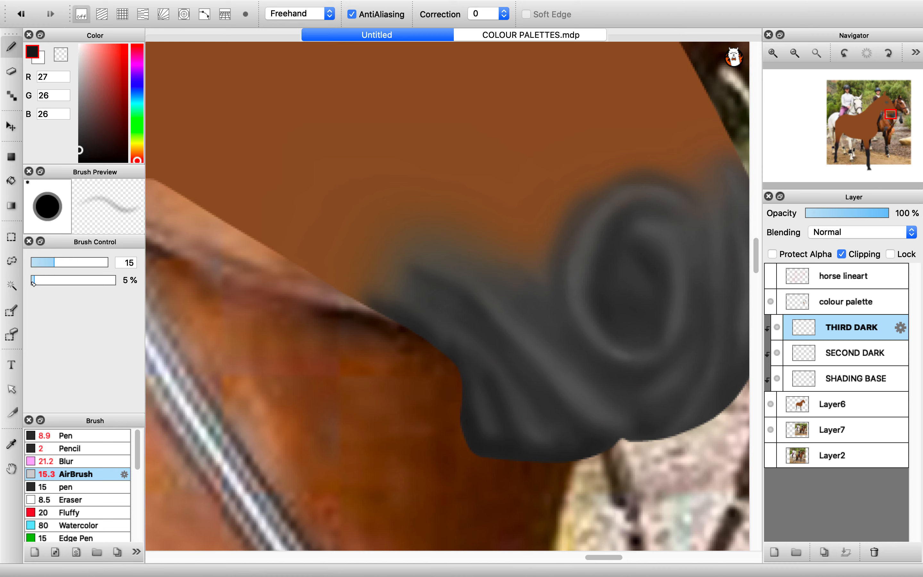
left_click_drag(33, 282, 51, 266)
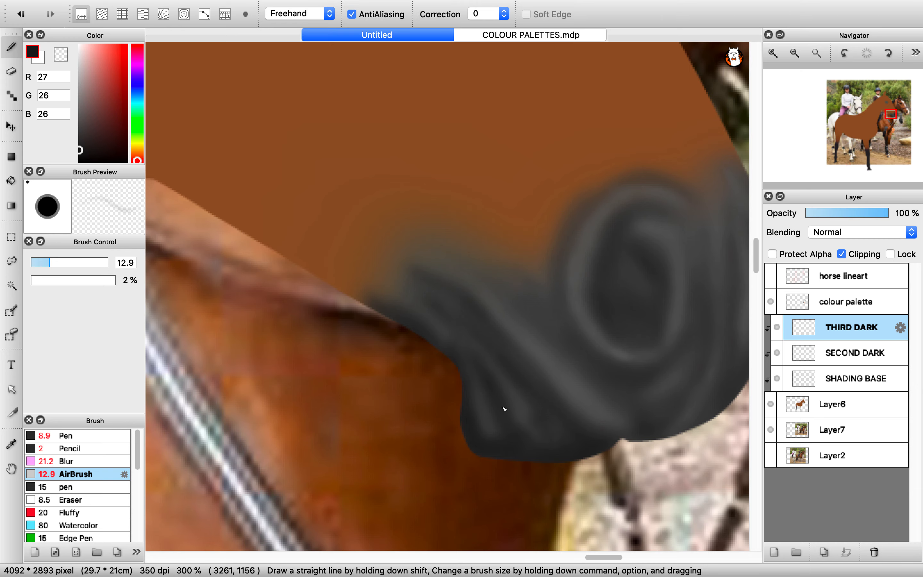
scroll(465, 432, "down", 3)
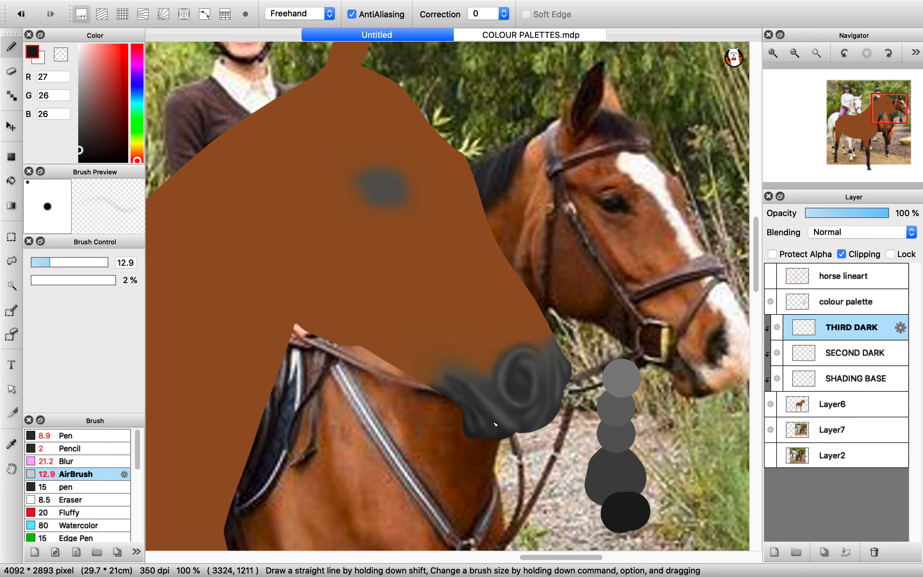
scroll(496, 423, "up", 2)
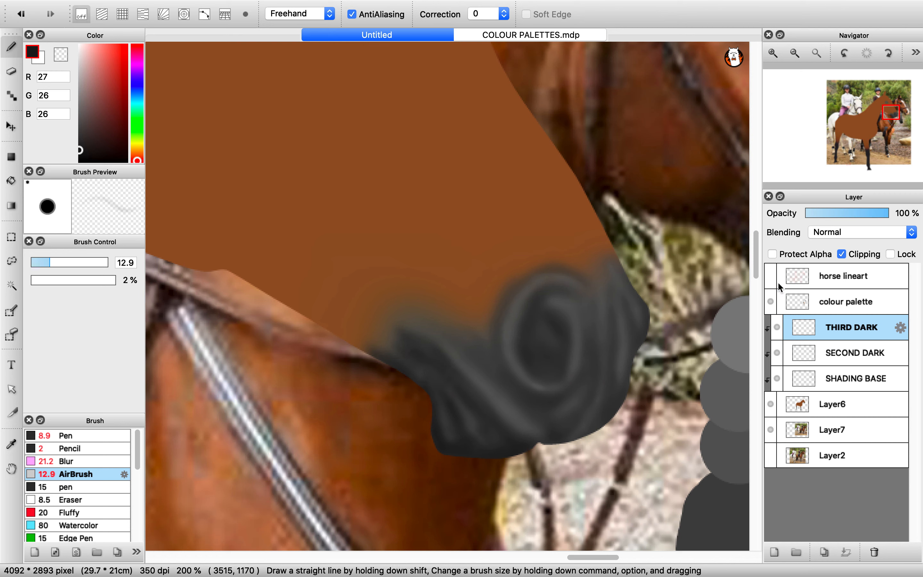
- Show the horse lineart layer and darken the inside of the nostril with the AirBrush at size 13.3 and 3% opacity
left_click(771, 276)
left_click_drag(47, 264, 54, 262)
left_click(33, 280)
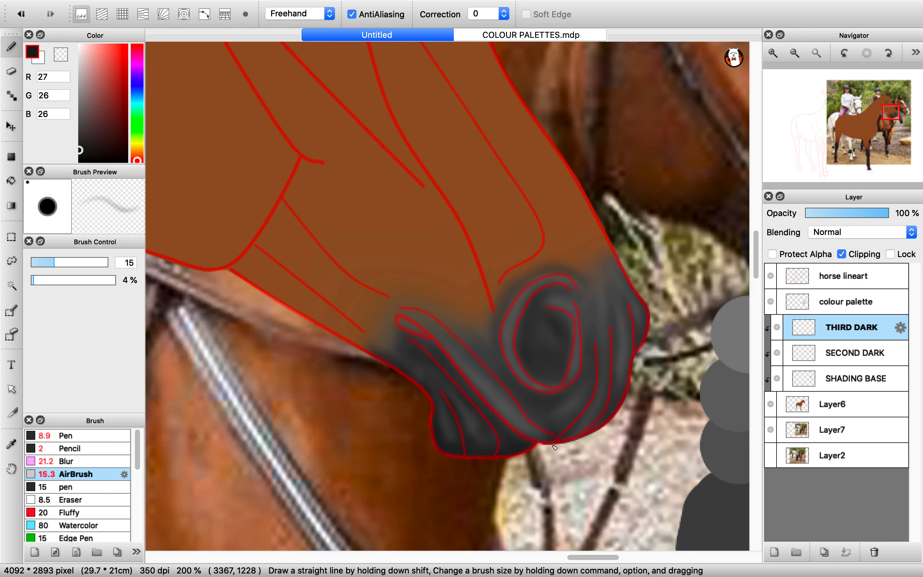
scroll(413, 329, "down", 1)
scroll(574, 345, "down", 2)
scroll(574, 345, "up", 2)
scroll(580, 354, "up", 2)
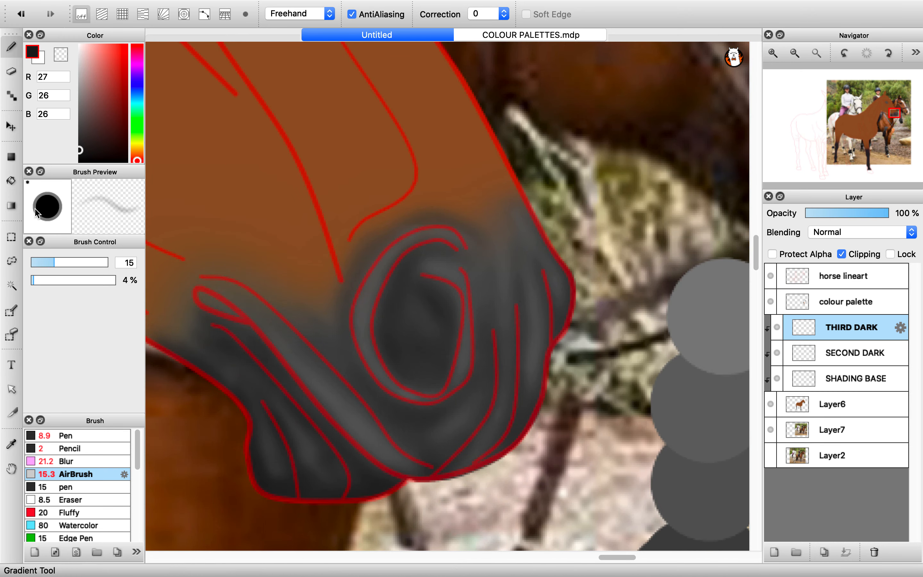
left_click(51, 262)
left_click(34, 281)
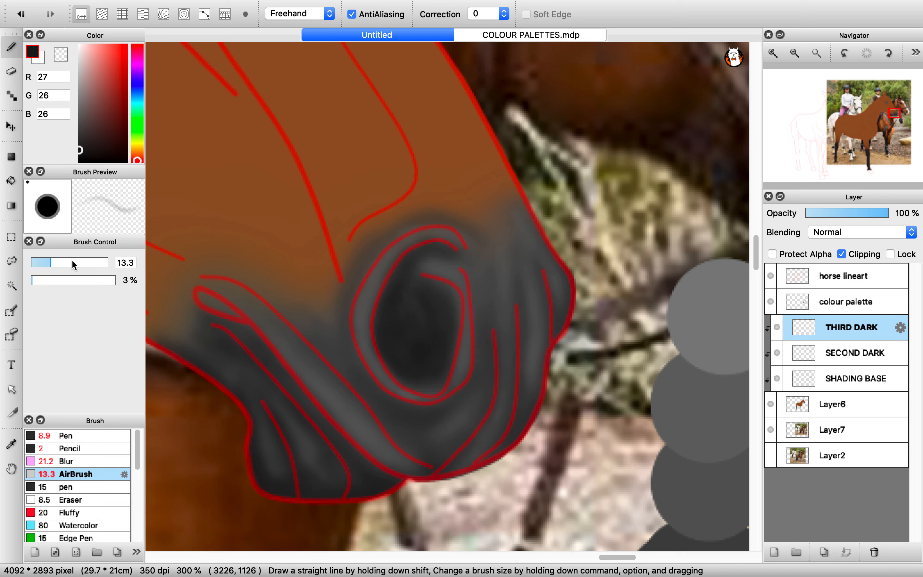
- Deepen the shading in the folds around the nostril and chin, using the AirBrush at 2% and then size 14.1 at 3% opacity
left_click(32, 280)
left_click(57, 260)
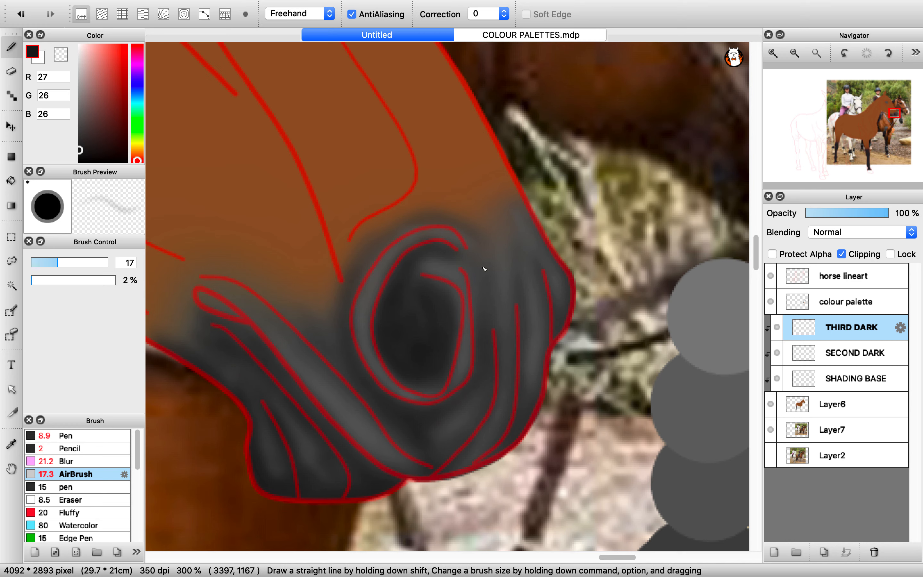
left_click(50, 260)
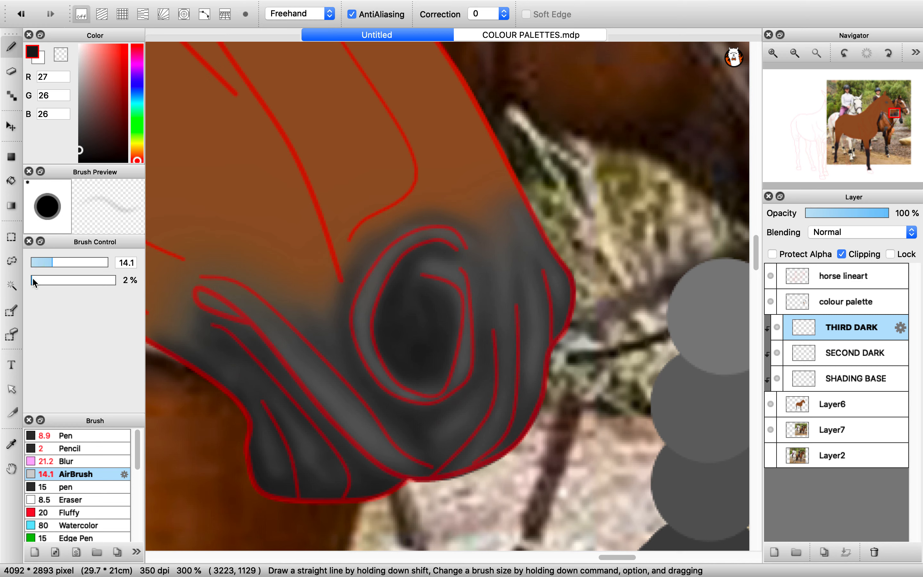
left_click(33, 279)
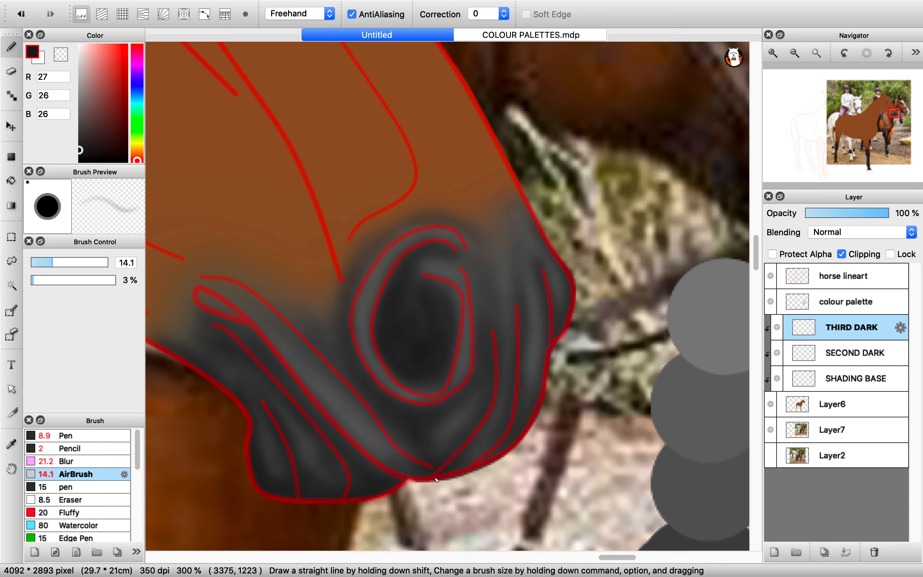
- Hide the horse lineart layer and soften the muzzle shading with the Blur brush at size 24
left_click(770, 276)
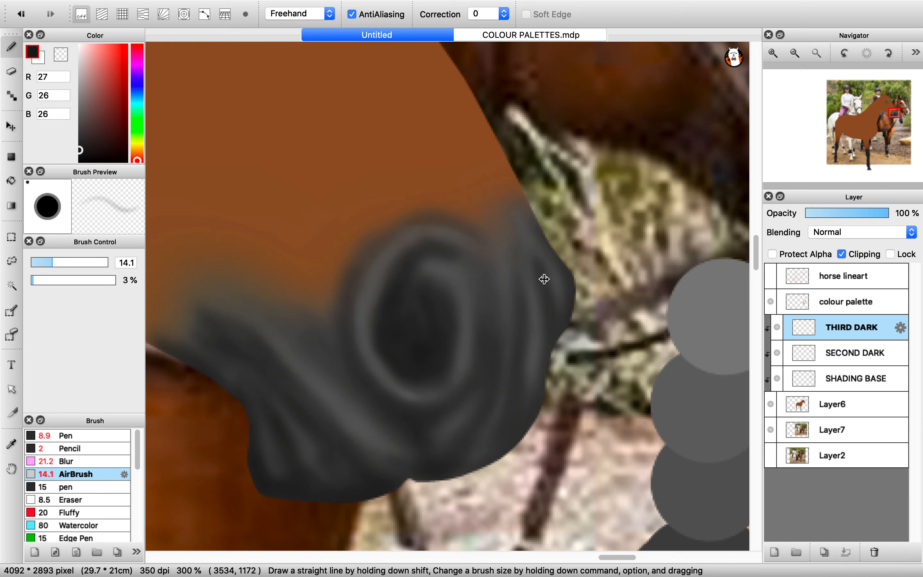
scroll(541, 278, "down", 2)
scroll(540, 279, "down", 1)
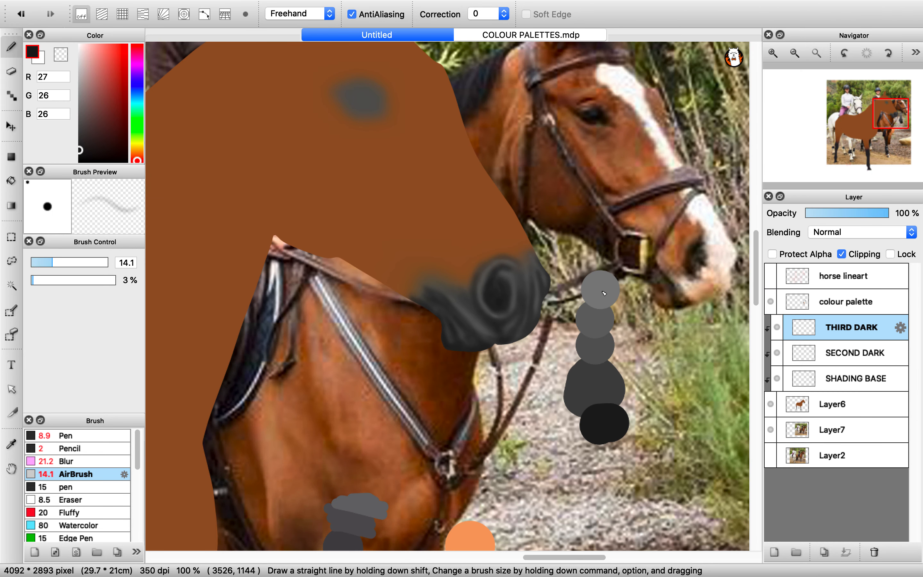
scroll(581, 292, "down", 1)
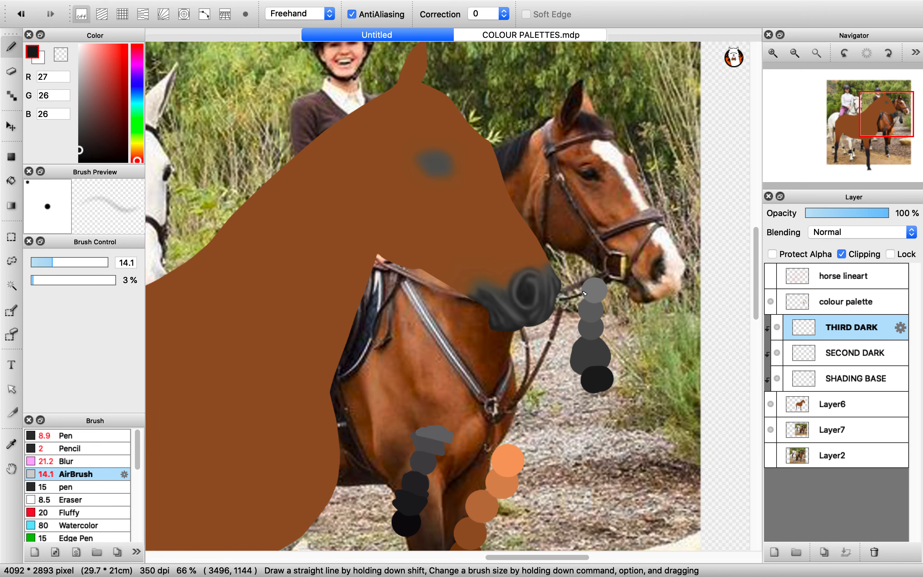
scroll(580, 285, "down", 1)
scroll(581, 284, "up", 3)
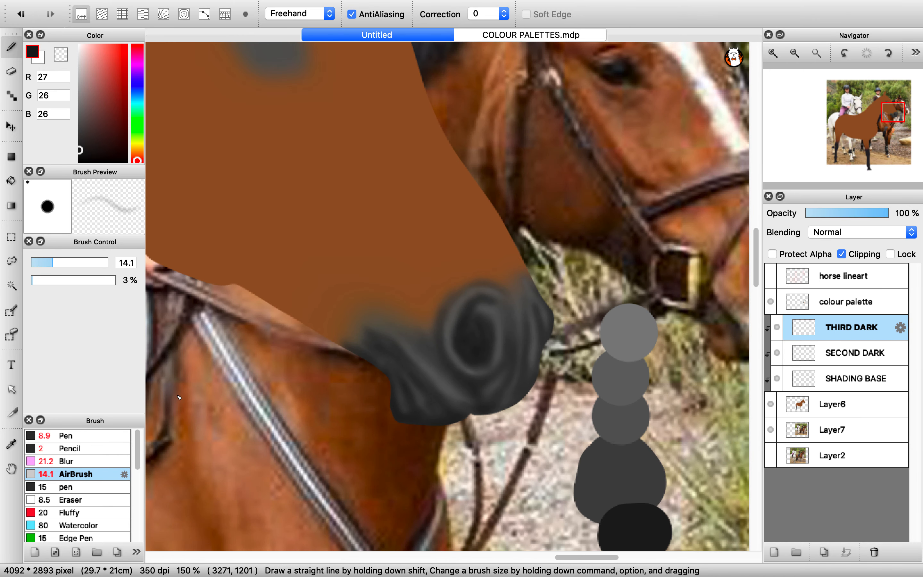
left_click(84, 461)
left_click(67, 263)
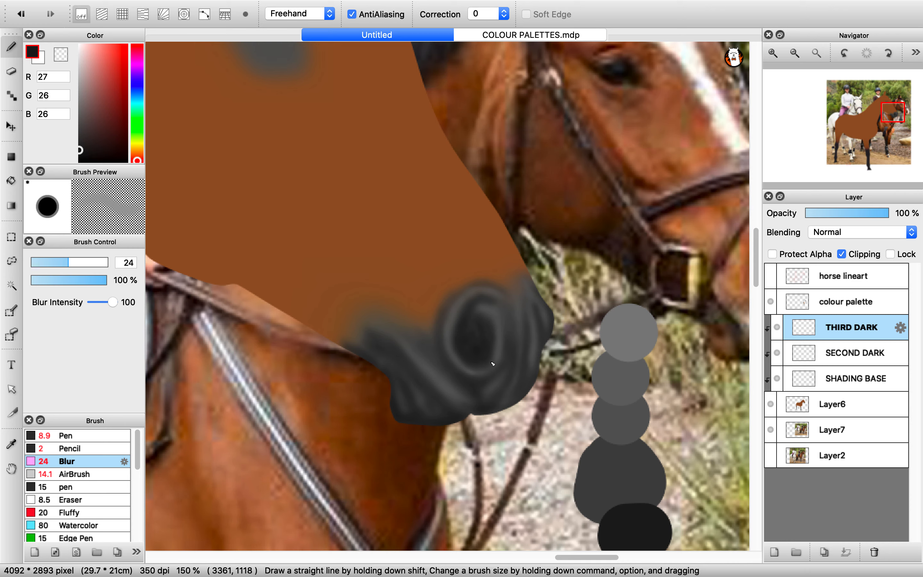
- Sample the RGB 127 grey from the palette and airbrush highlights on the folds beside the nostril at size 7.7 and 2% opacity
left_click(622, 332, "alt")
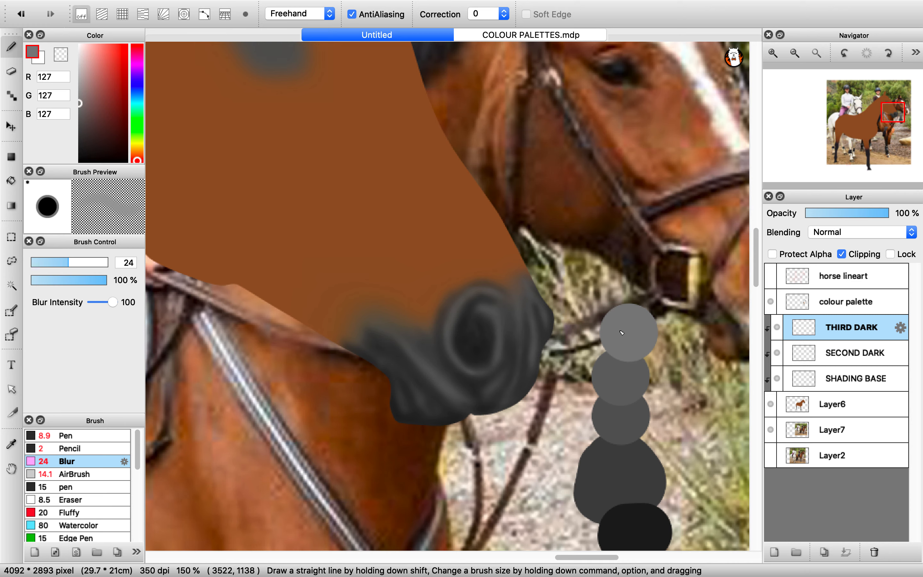
left_click(70, 475)
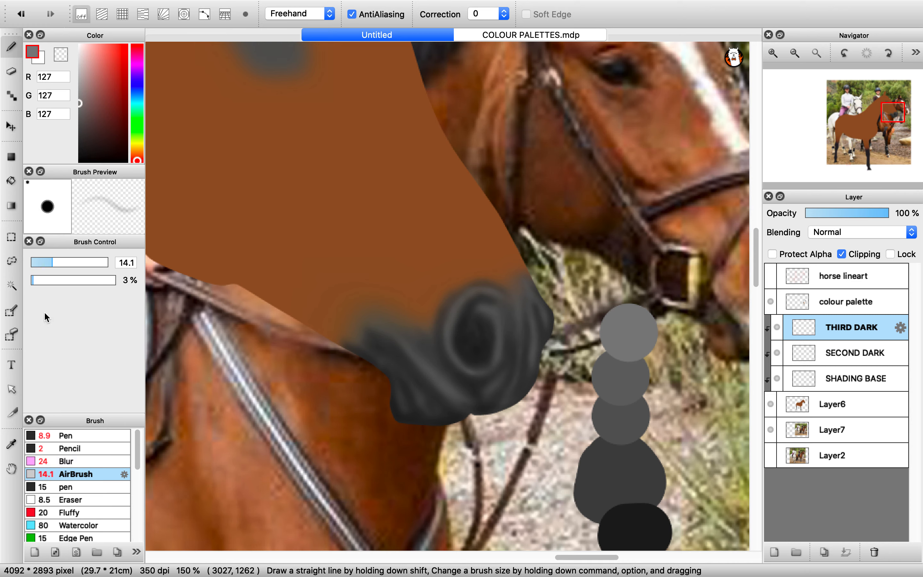
left_click(31, 280)
left_click(39, 263)
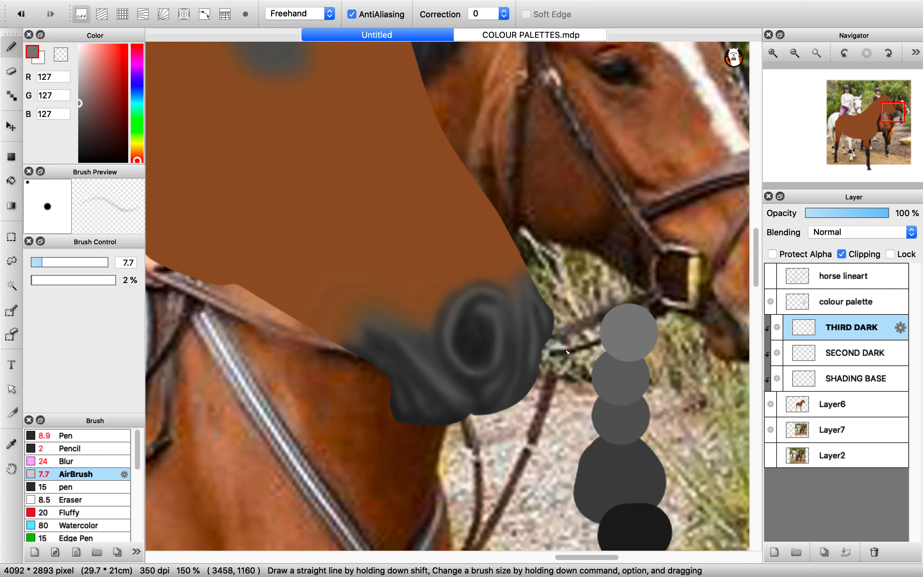
scroll(566, 351, "up", 2)
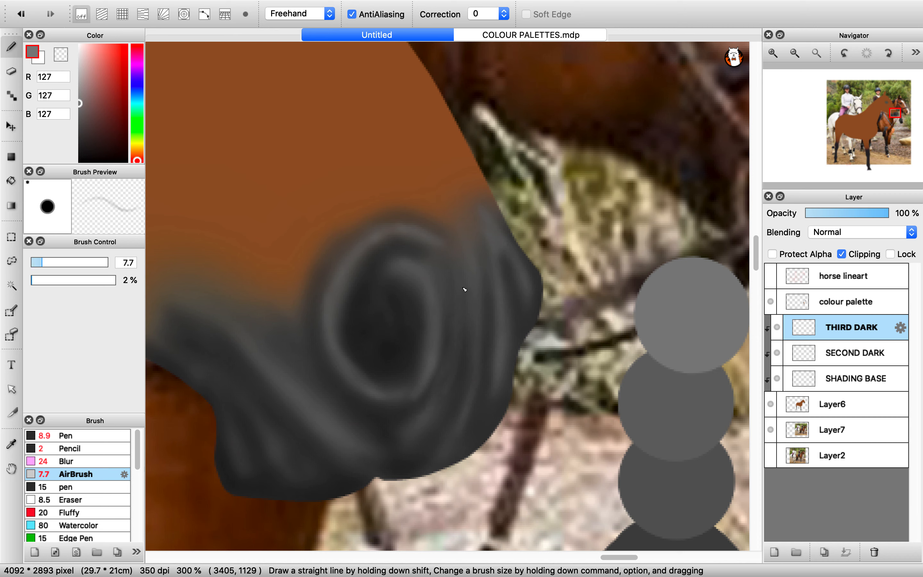
left_click_drag(461, 365, 444, 399)
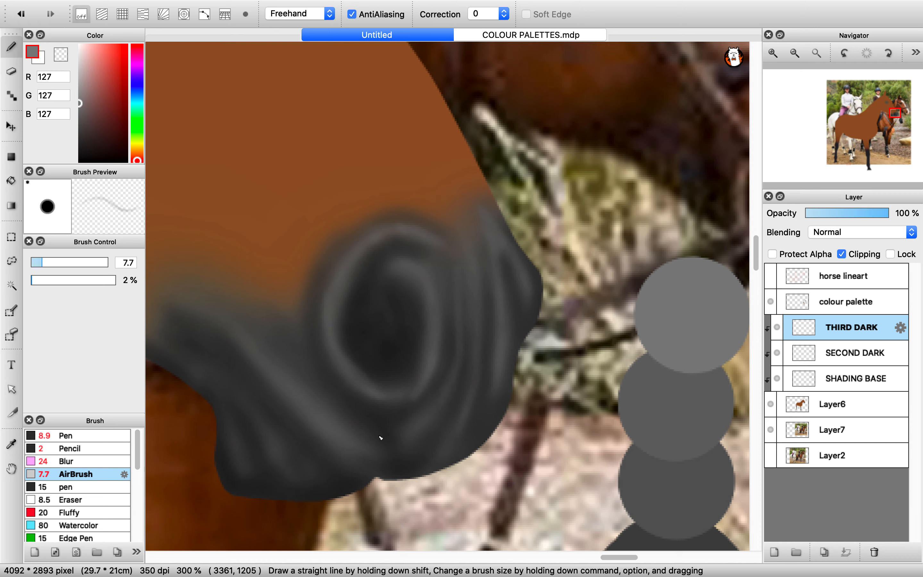
- Blend the light grey highlights on the muzzle folds with the size 24 Blur brush
left_click(57, 461)
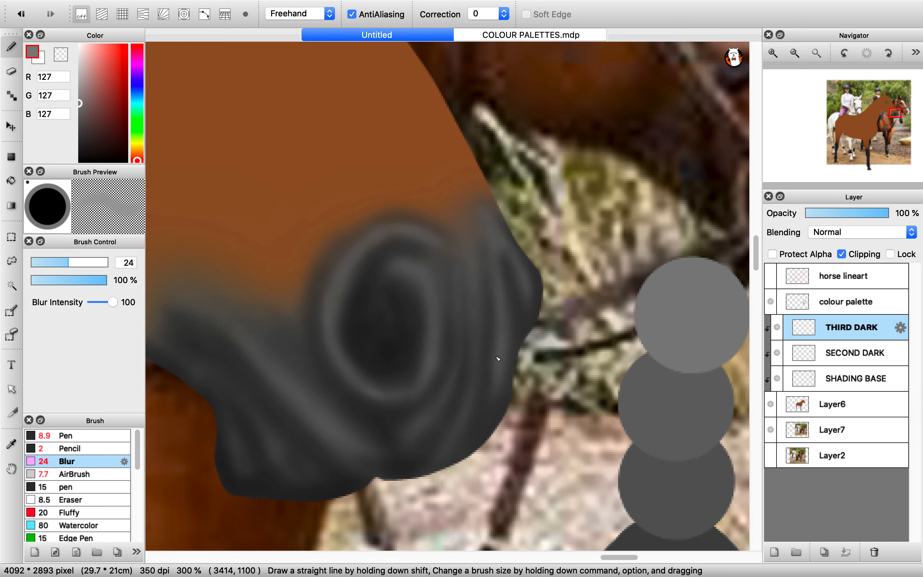
scroll(514, 317, "down", 2)
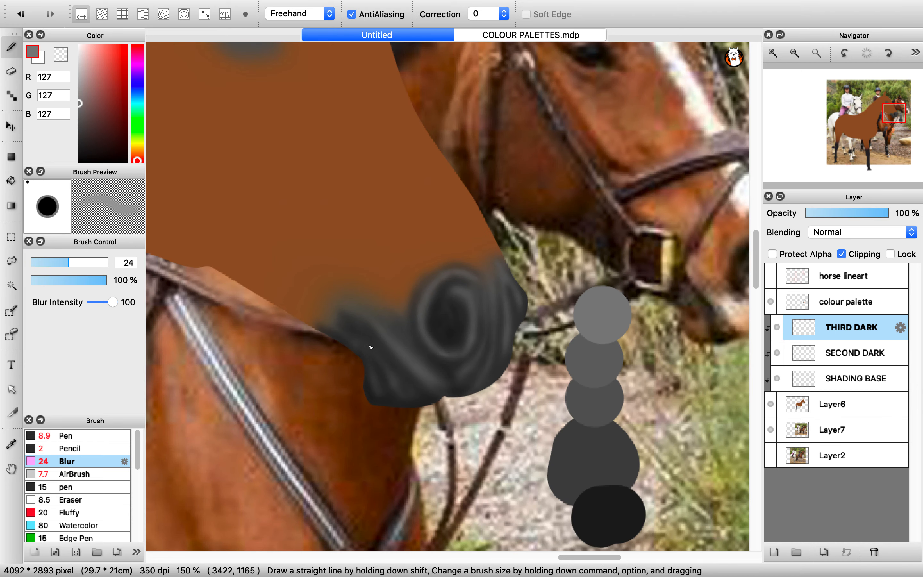
scroll(372, 367, "down", 2)
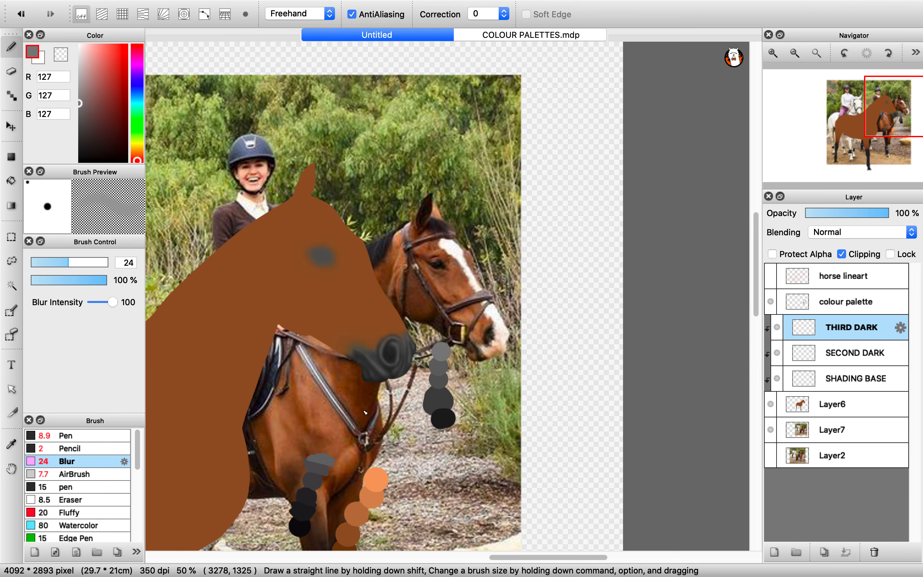
scroll(365, 412, "up", 1)
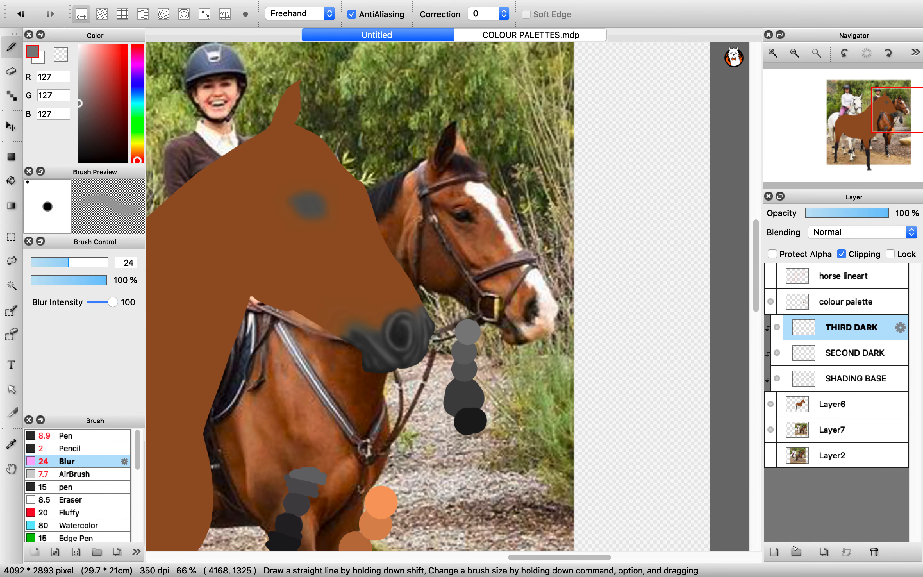
- Add a clipped layer above THIRD DARK and name it DETAILS
left_click(774, 552)
left_click(847, 255)
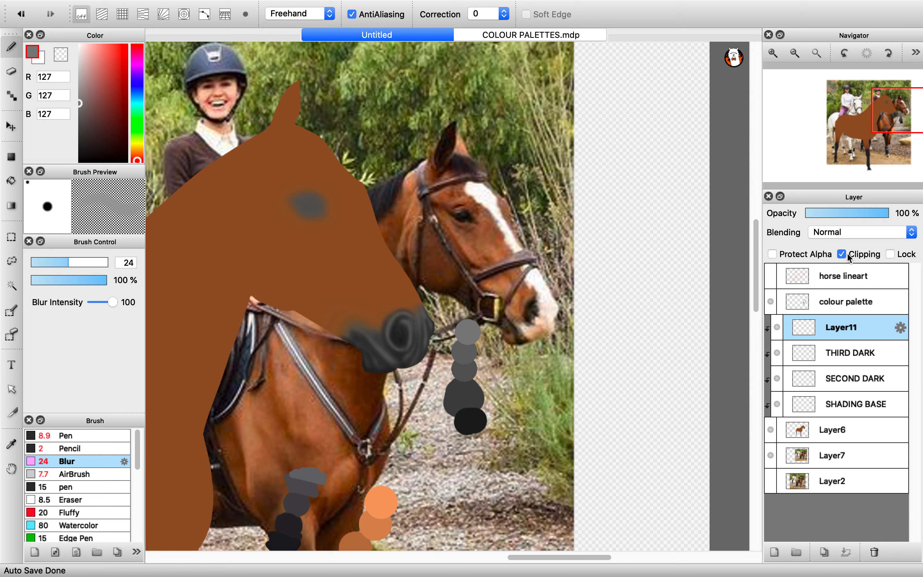
double_click(847, 336)
type("DETAILS")
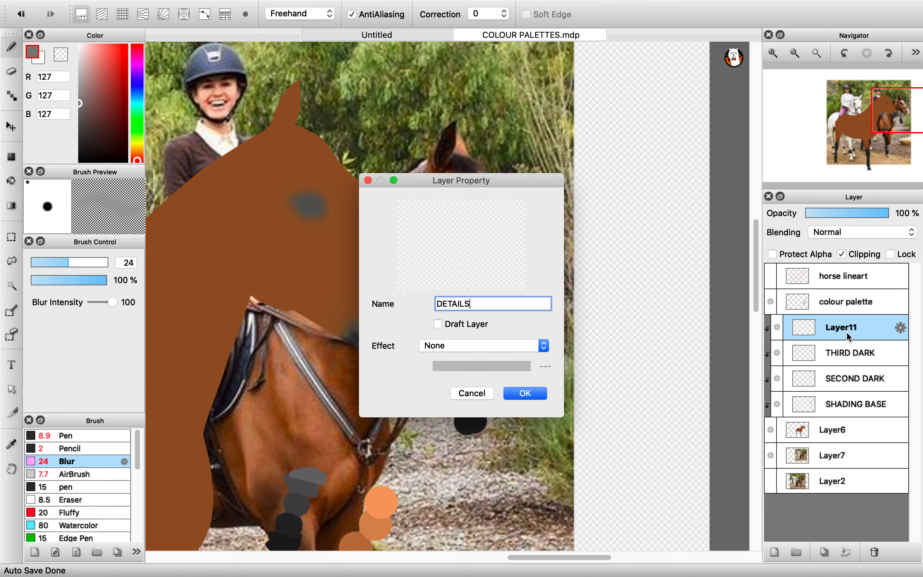
key("Return")
- Switch to the 100% opacity pen and reduce its size to 2.6, undoing each test stroke drawn on the horse's cheek
left_click(76, 487)
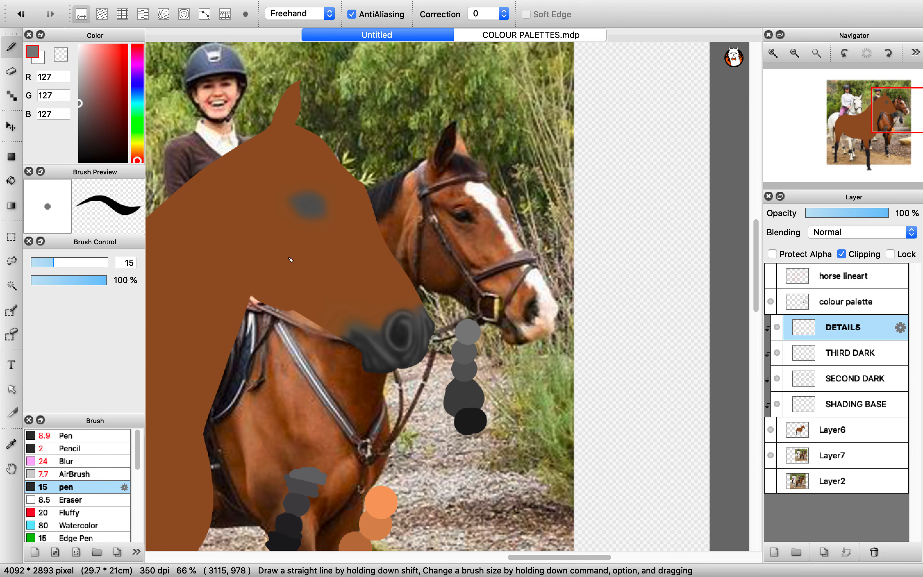
left_click_drag(289, 257, 343, 284)
scroll(345, 292, "up", 4)
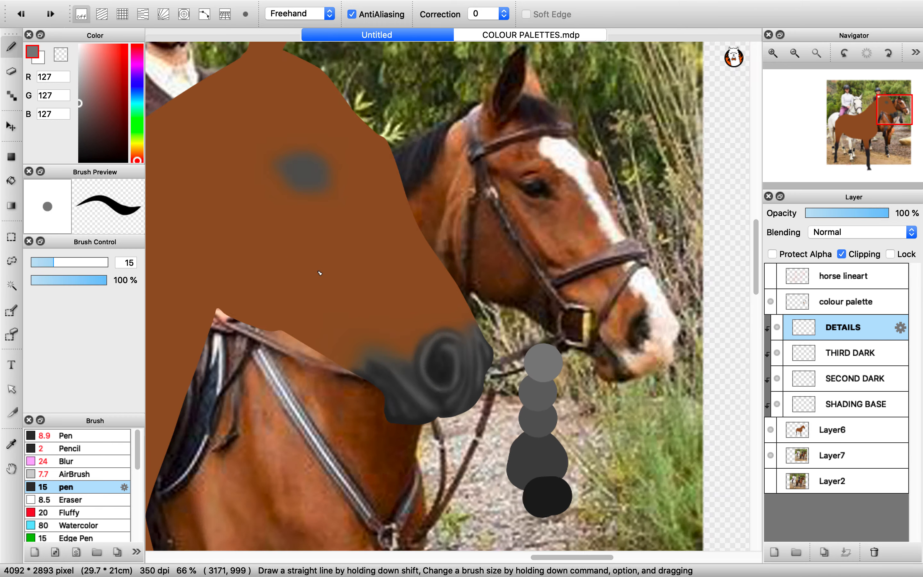
key("super+z")
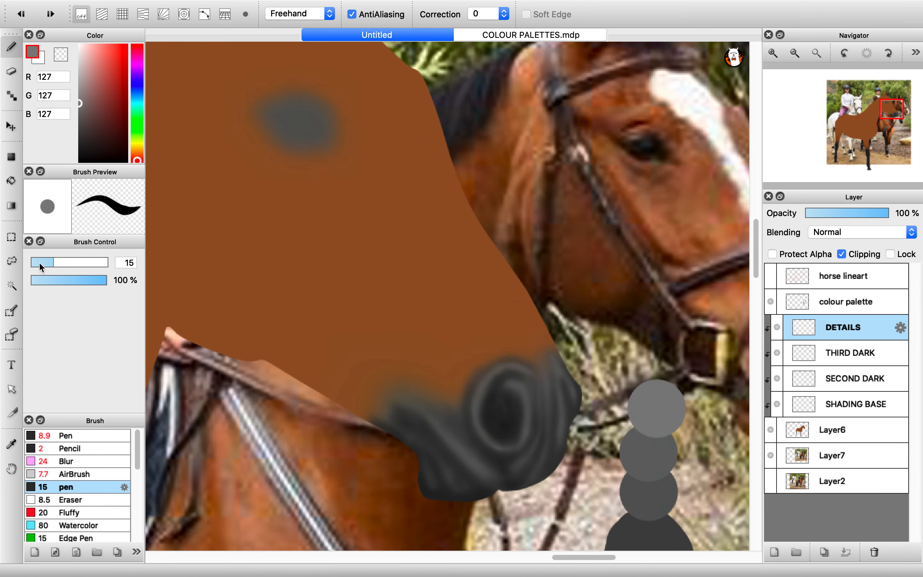
left_click(39, 262)
left_click_drag(235, 250, 372, 292)
key("super+z")
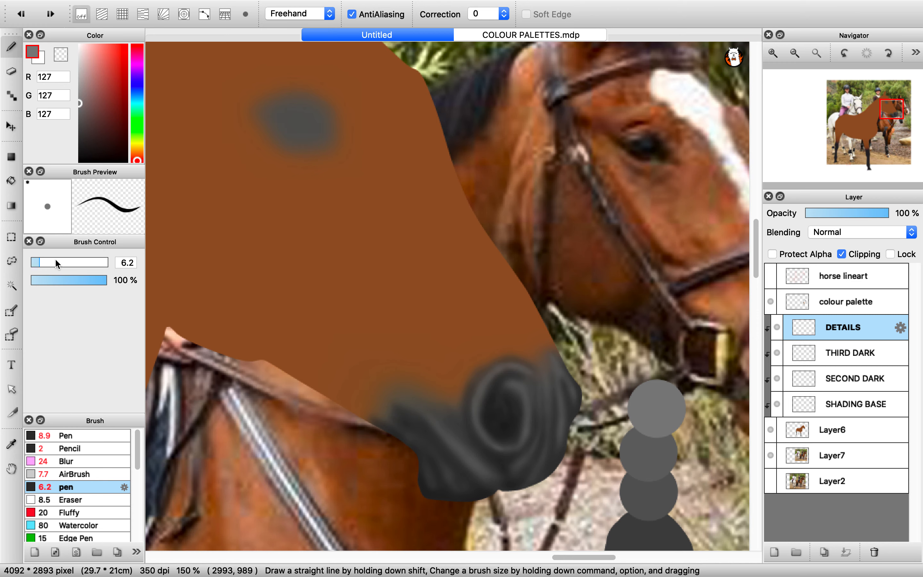
left_click(35, 262)
mouse_move(232, 251)
left_mouse_down()
mouse_move(320, 277)
mouse_move(358, 300)
left_mouse_up()
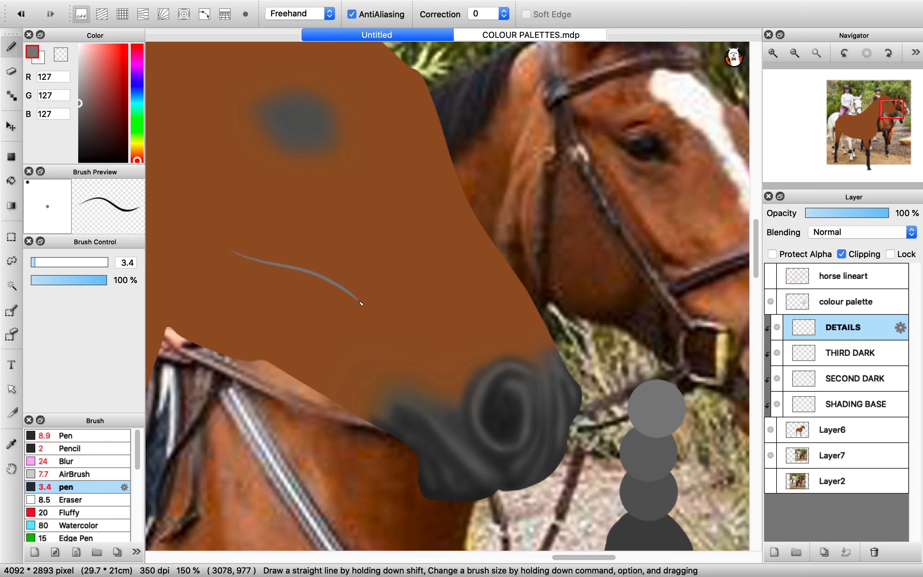
key("super+z")
left_click(34, 262)
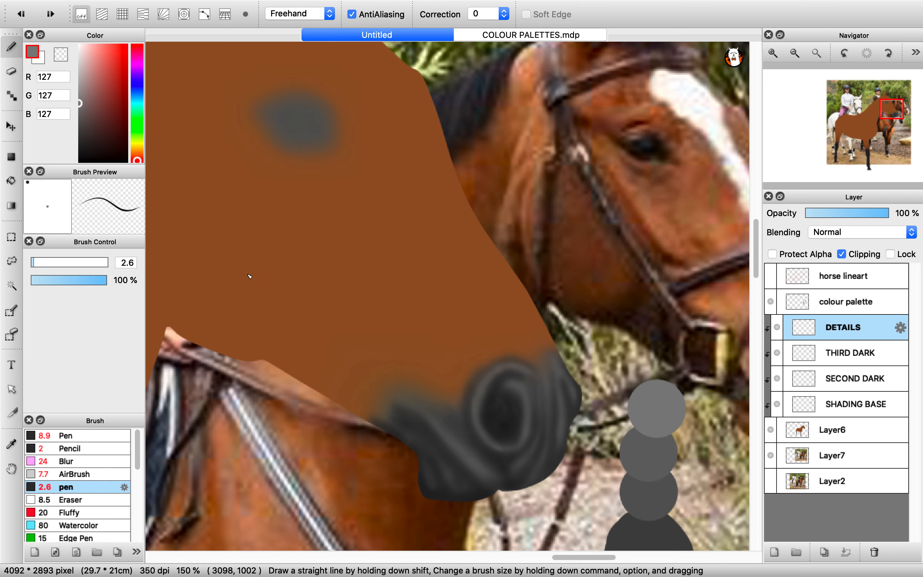
left_click_drag(250, 274, 423, 333)
key("super+z")
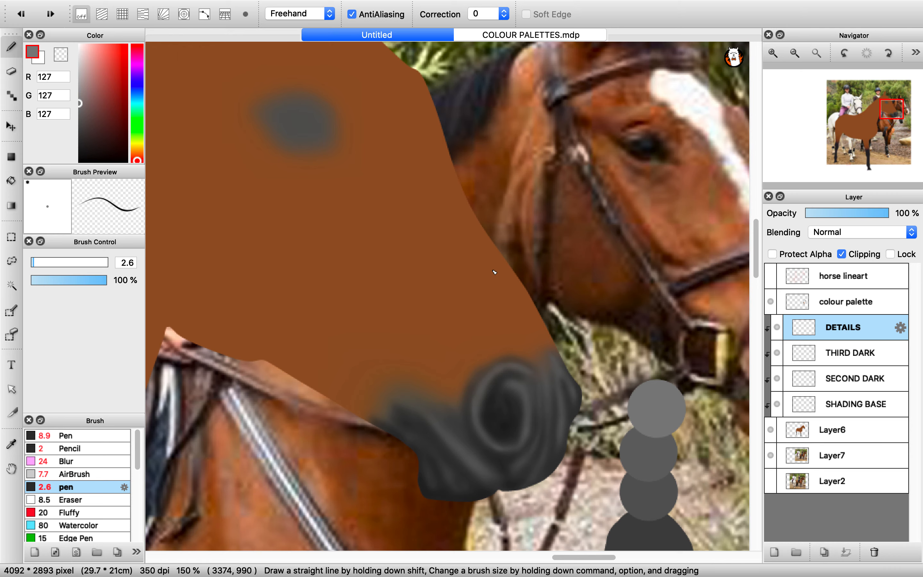
- Set the pen size to 3, undo a test stroke on the cheek, and sample the near-black RGB 28 from the palette
left_click(33, 260)
left_click_drag(385, 304, 469, 332)
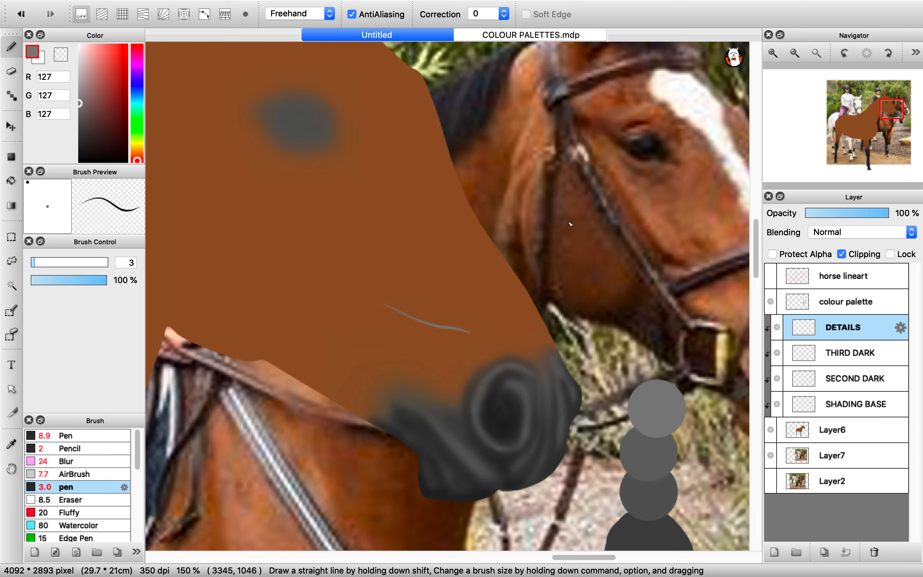
scroll(570, 224, "down", 2)
left_click(623, 389, "alt")
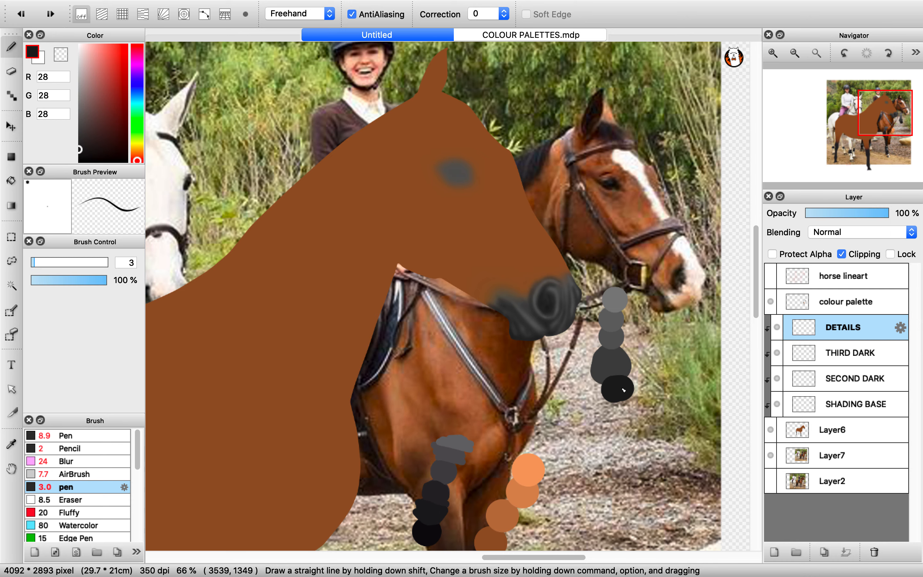
- Draw two dark fold lines on the chin, following the horse lineart shown temporarily as a guide
scroll(523, 324, "up", 4)
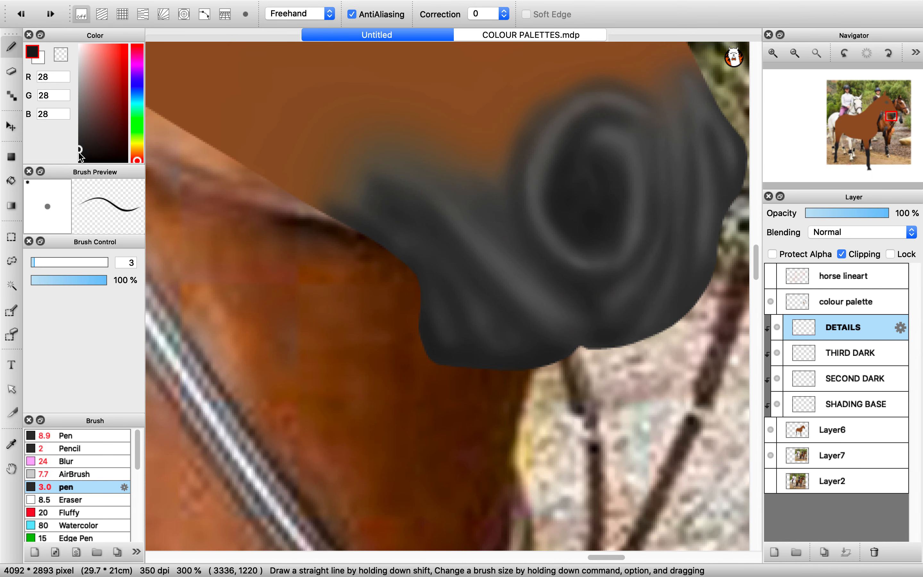
left_click(773, 278)
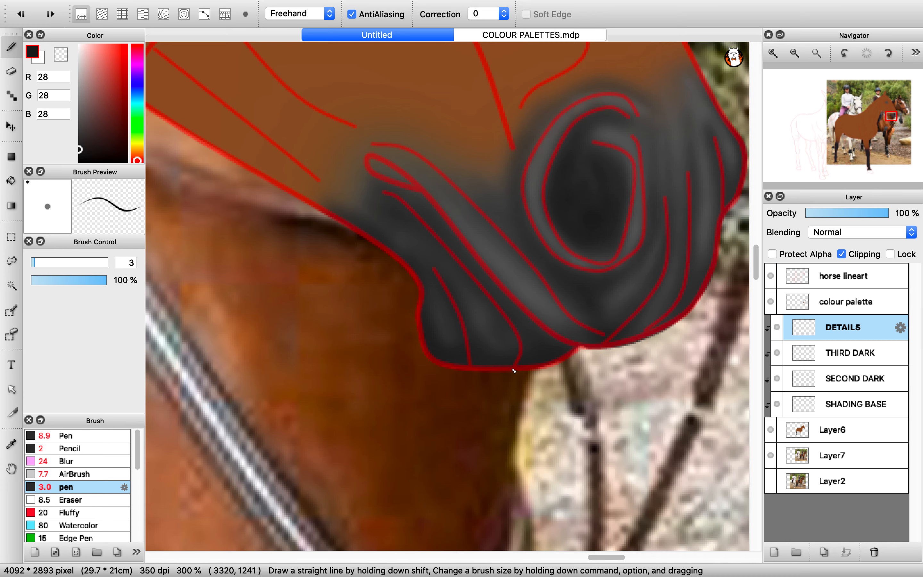
mouse_move(517, 349)
left_mouse_down()
mouse_move(501, 311)
mouse_move(431, 234)
left_mouse_up()
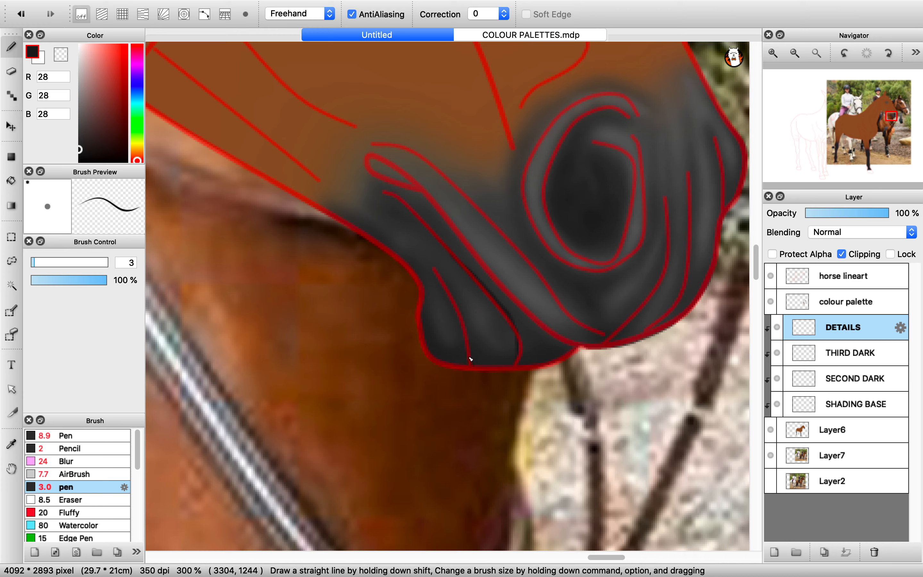
left_click_drag(470, 359, 438, 278)
left_click(774, 278)
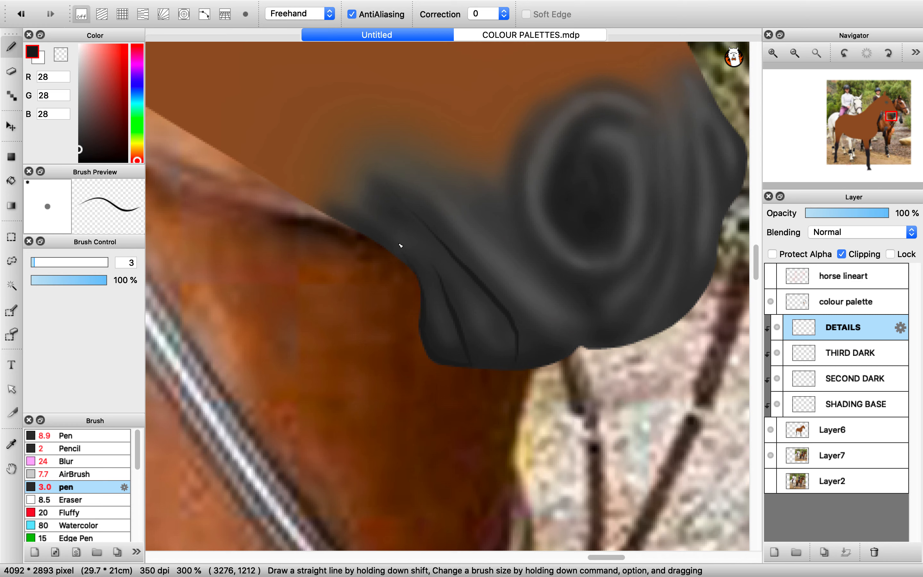
- Draw dark lines along the jaw edge behind the chin and along the mouth line above the chin
mouse_move(411, 263)
left_mouse_down()
mouse_move(390, 239)
mouse_move(324, 205)
left_mouse_up()
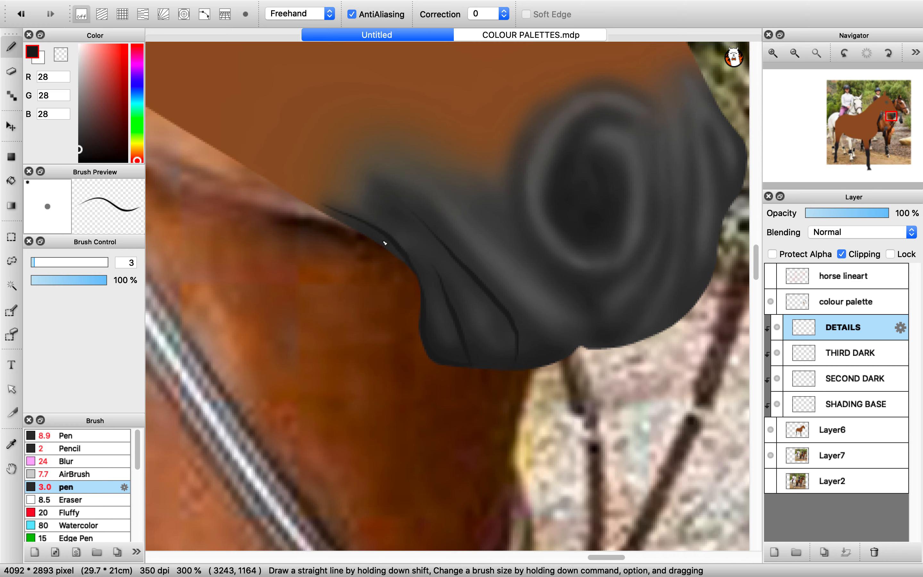
mouse_move(408, 264)
left_mouse_down()
mouse_move(321, 210)
mouse_move(399, 254)
left_mouse_up()
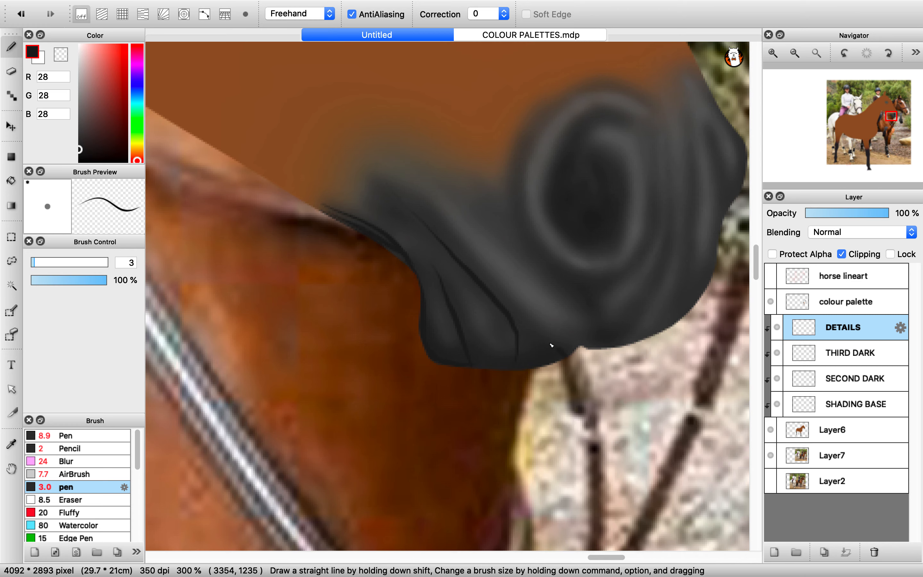
left_click_drag(566, 354, 500, 305)
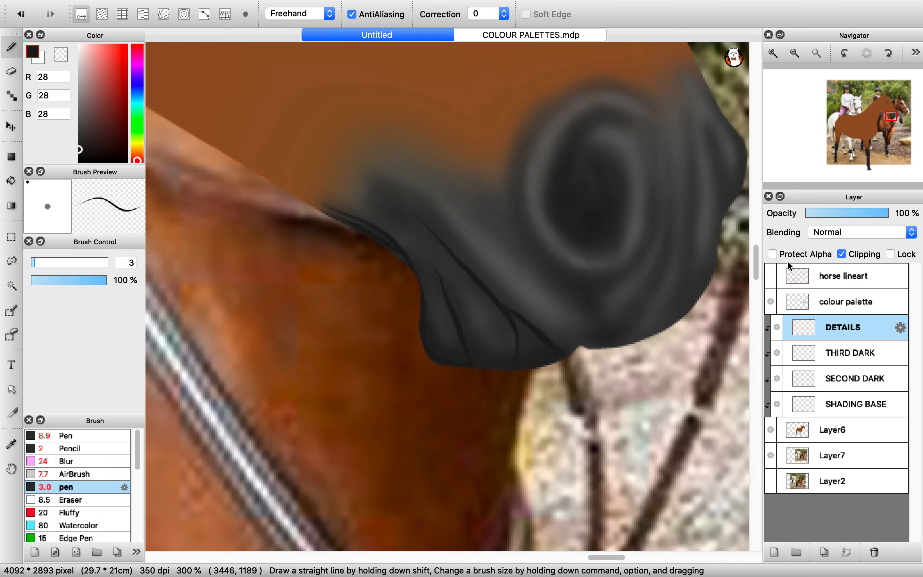
- Extend the mouth and chin crease lines and darken the chin's lower edge over the temporarily shown horse lineart, undoing a stray stroke
left_click(770, 275)
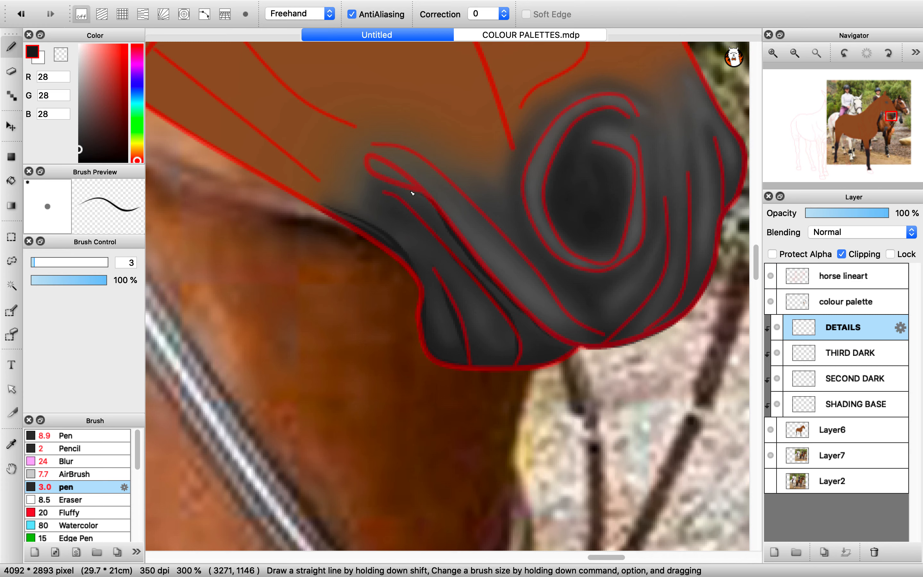
left_click_drag(385, 193, 447, 236)
left_click_drag(495, 302, 528, 366)
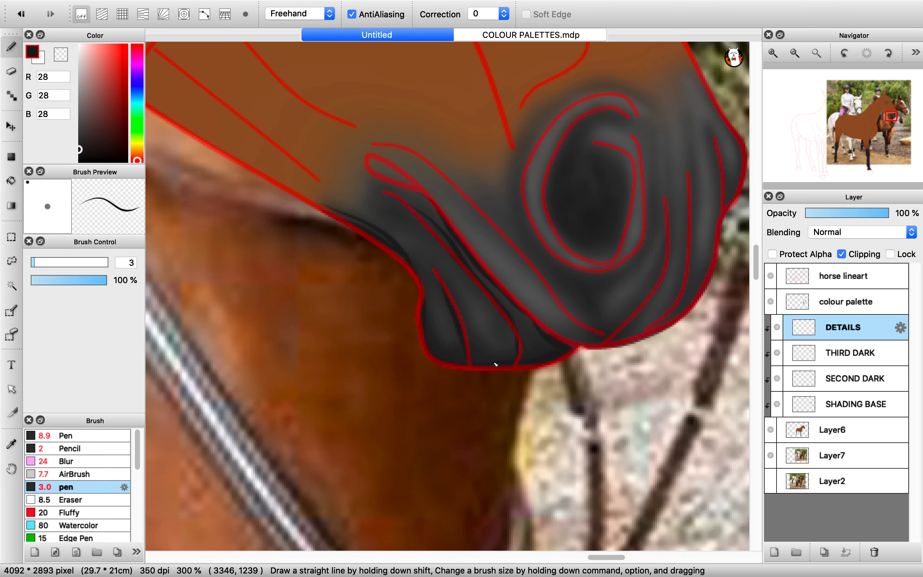
key("super+z")
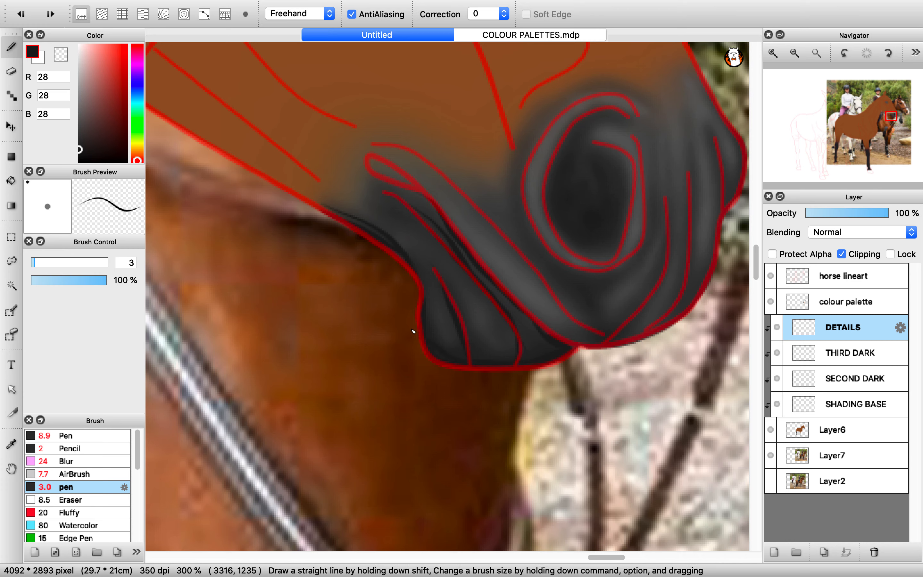
left_click(770, 276)
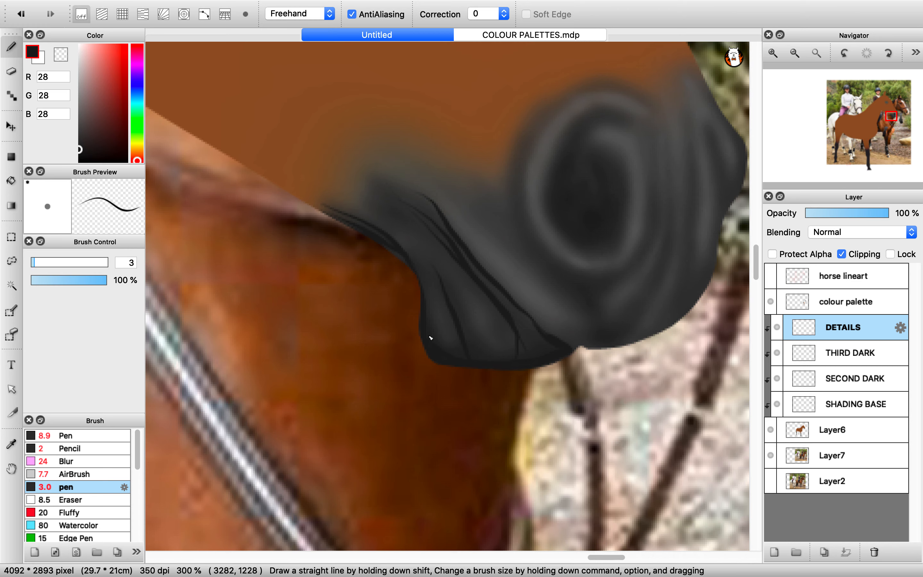
- Darken the chin's back edge and reinforce the long crease and fold lines on the chin with the size 3 pen
left_click_drag(434, 338, 430, 306)
scroll(444, 282, "down", 2)
scroll(455, 284, "up", 3)
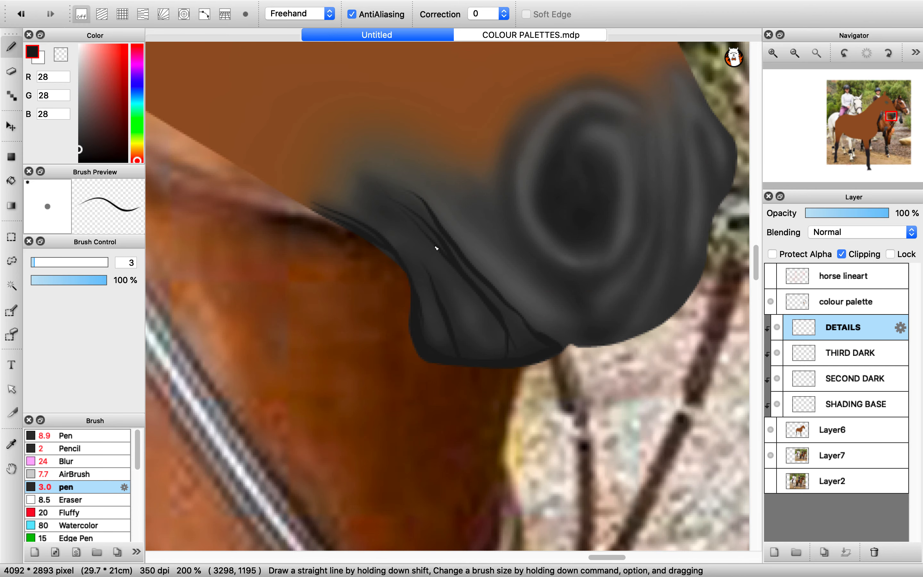
left_click_drag(387, 186, 508, 313)
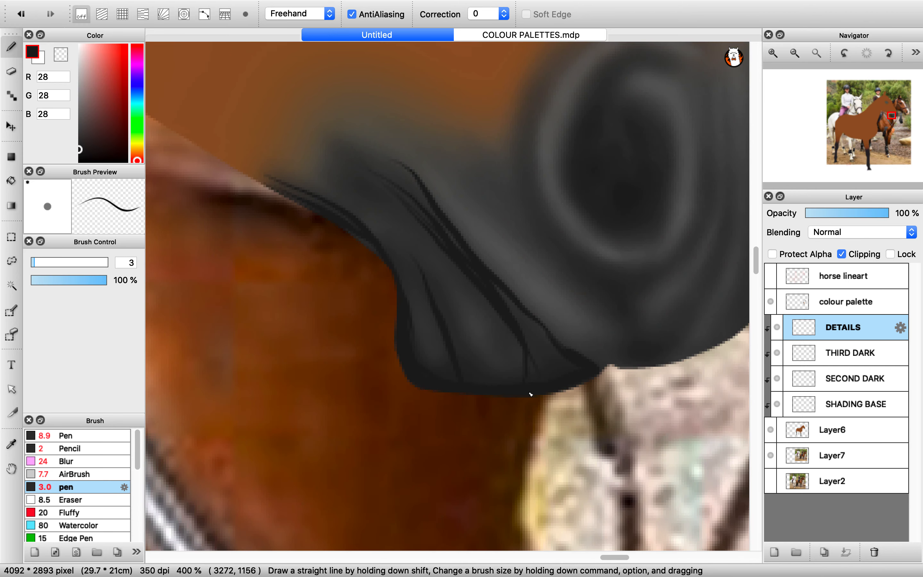
left_click_drag(437, 305, 410, 239)
scroll(410, 239, "down", 3)
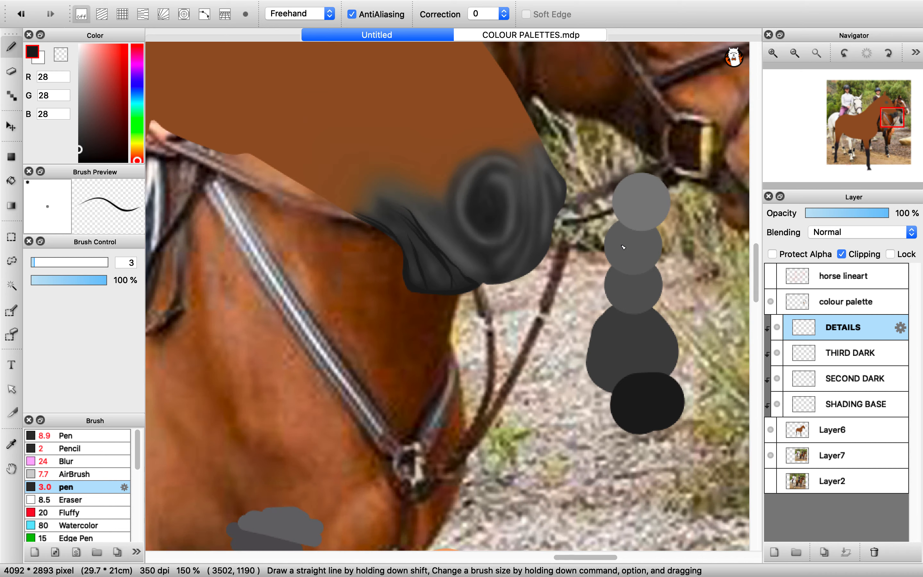
- Draw thin dark lines around the nostril opening, undoing a heavy stroke, and show the horse lineart as a guide
scroll(490, 156, "up", 2)
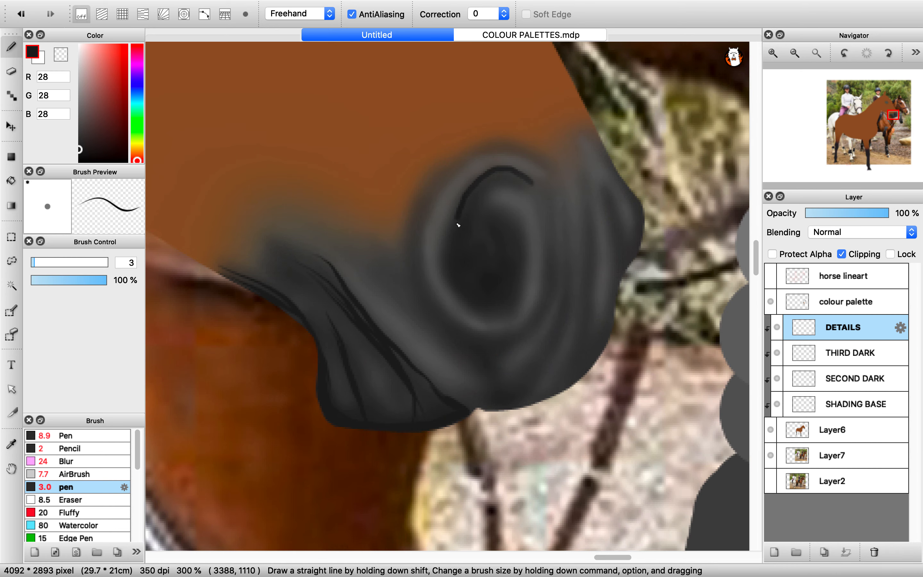
key("super+z")
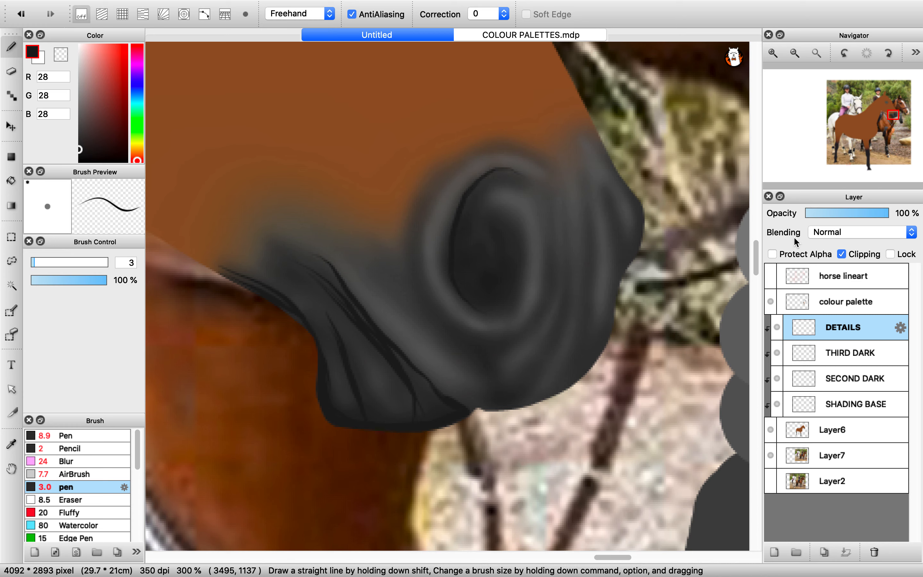
left_click(769, 276)
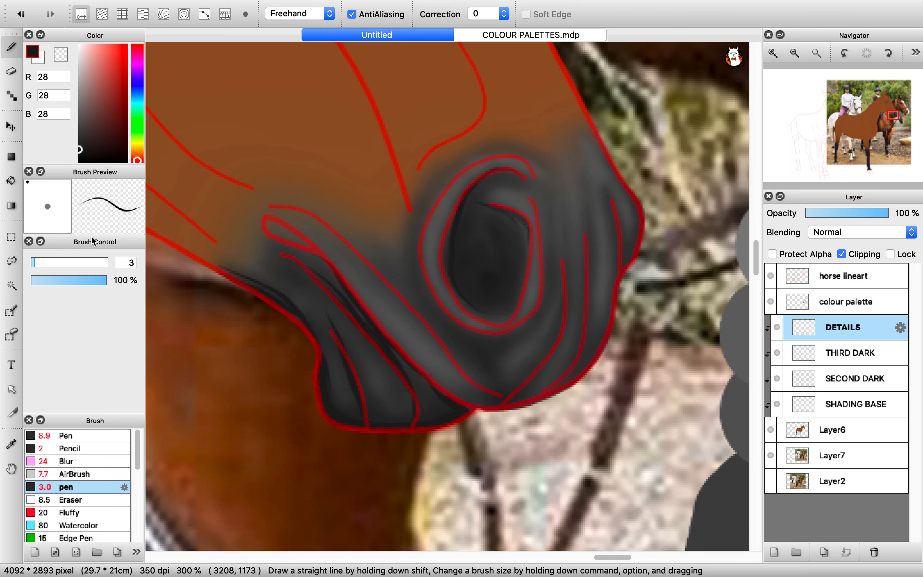
- Set the pen size to 5.4, thicken the dark outline around the nostril opening, and hide the horse lineart
left_click(38, 261)
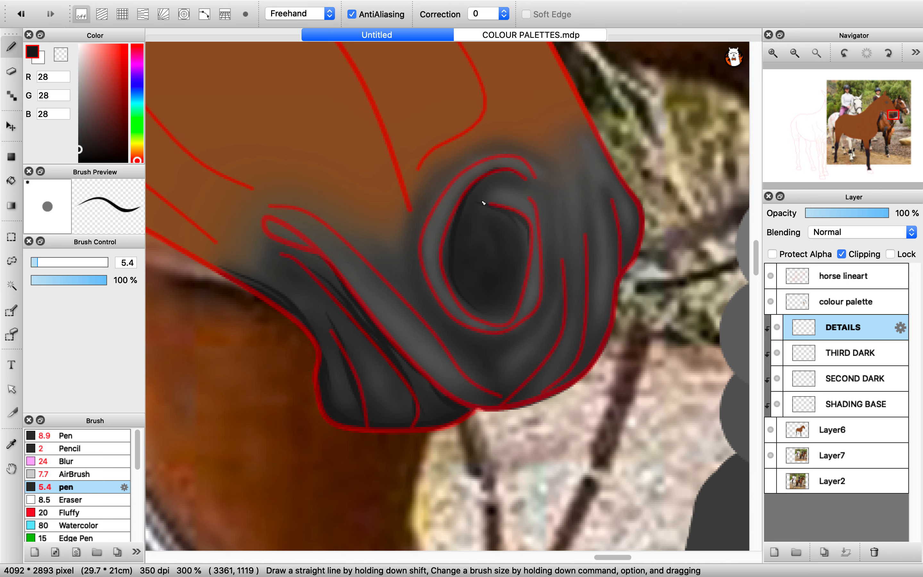
left_click_drag(524, 235, 524, 268)
mouse_move(500, 315)
left_mouse_down()
mouse_move(452, 269)
mouse_move(518, 273)
mouse_move(509, 299)
mouse_move(492, 307)
mouse_move(477, 309)
mouse_move(456, 284)
left_mouse_up()
key("super+z")
left_click_drag(504, 311, 492, 314)
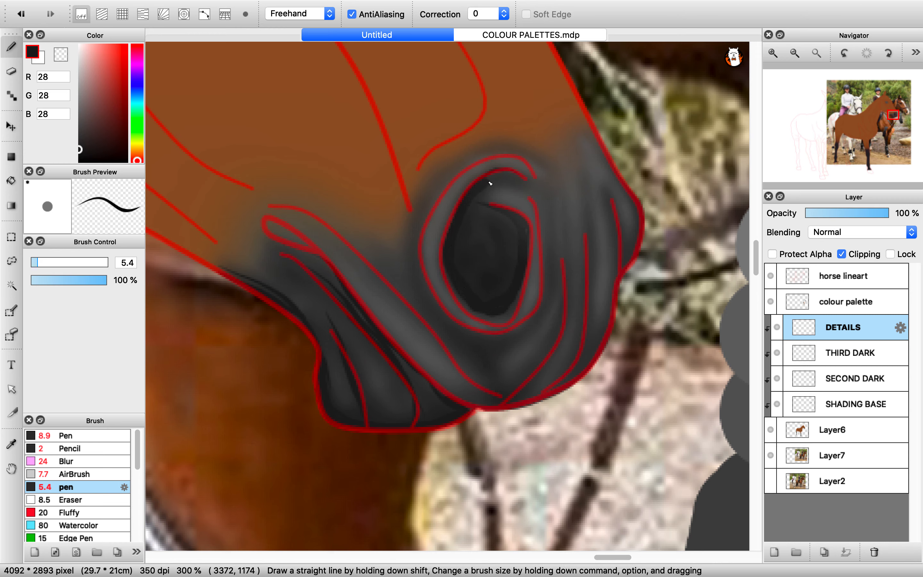
left_click_drag(490, 183, 524, 186)
left_click(773, 276)
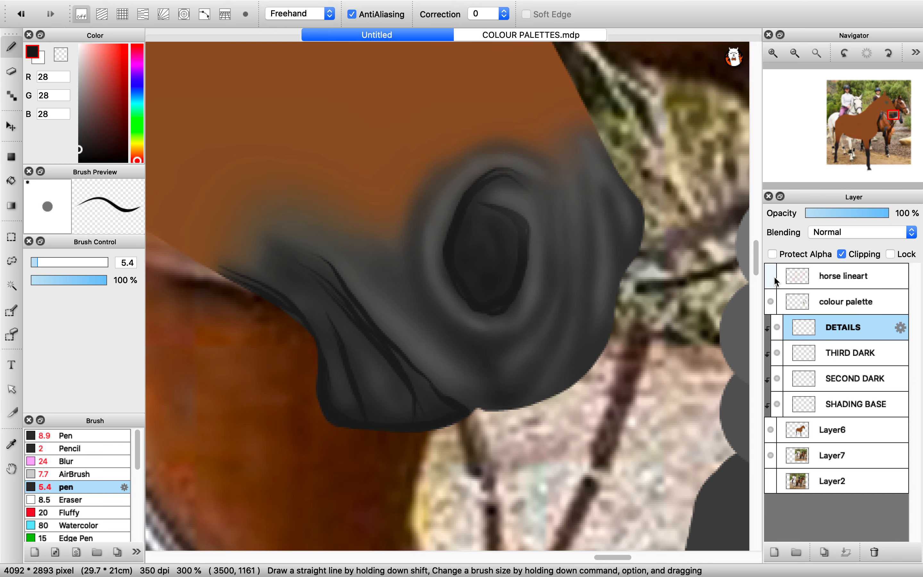
- Set the pen size to 3 and add fine dark lines inside the upper rim of the nostril
left_click(34, 261)
scroll(474, 165, "up", 1)
mouse_move(486, 181)
left_mouse_down()
mouse_move(523, 171)
mouse_move(550, 198)
left_mouse_up()
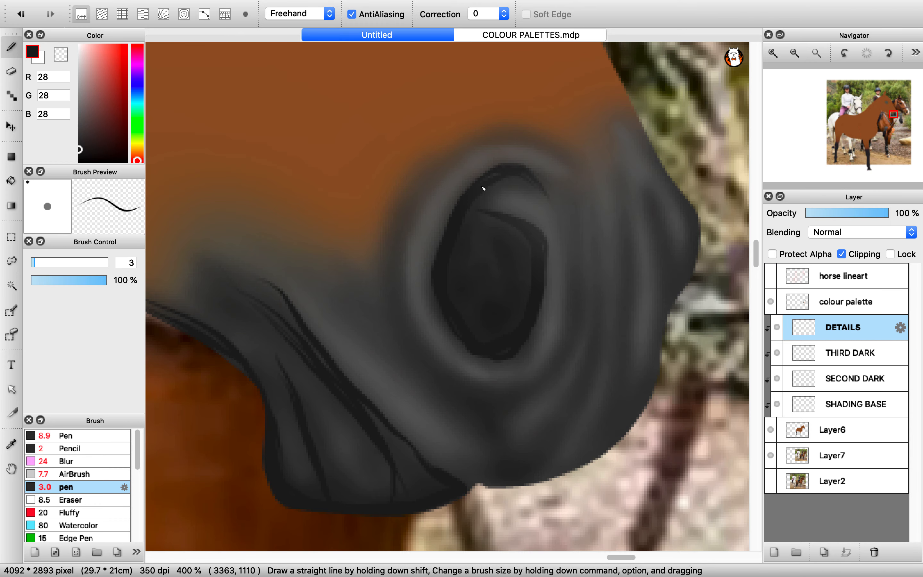
left_click_drag(490, 181, 543, 205)
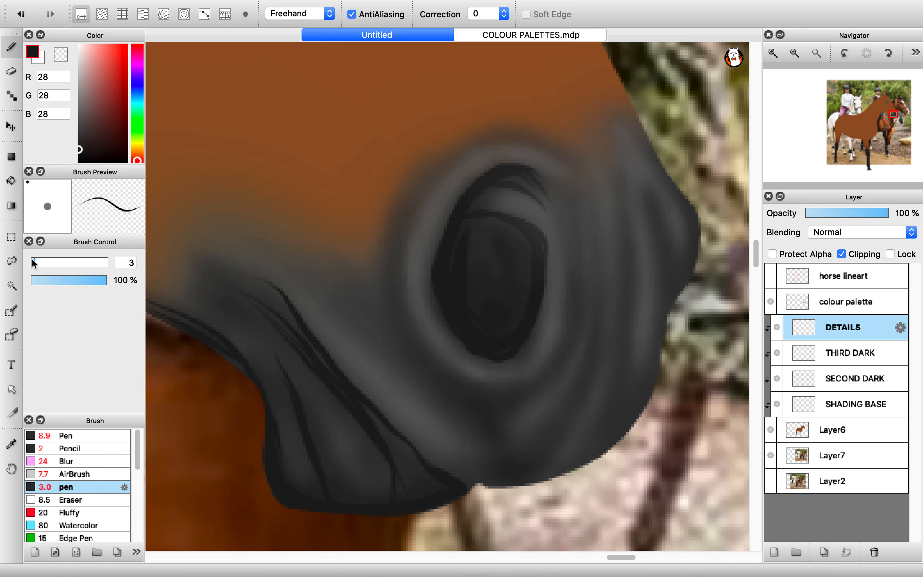
- Outline the nostril's outer ring and draw creases converging to a point beneath it, undoing the first two strokes
mouse_move(561, 207)
left_mouse_down()
mouse_move(575, 247)
mouse_move(579, 325)
left_mouse_up()
mouse_move(575, 283)
left_mouse_down()
mouse_move(572, 331)
mouse_move(552, 366)
mouse_move(509, 396)
left_mouse_up()
key("super+z")
key("super+z")
mouse_move(573, 220)
left_mouse_down()
mouse_move(568, 335)
mouse_move(551, 363)
mouse_move(514, 387)
mouse_move(482, 391)
mouse_move(507, 396)
mouse_move(444, 380)
mouse_move(406, 328)
mouse_move(449, 185)
left_mouse_up()
mouse_move(402, 334)
left_mouse_down()
mouse_move(468, 404)
mouse_move(486, 439)
left_mouse_up()
left_click_drag(544, 373, 490, 442)
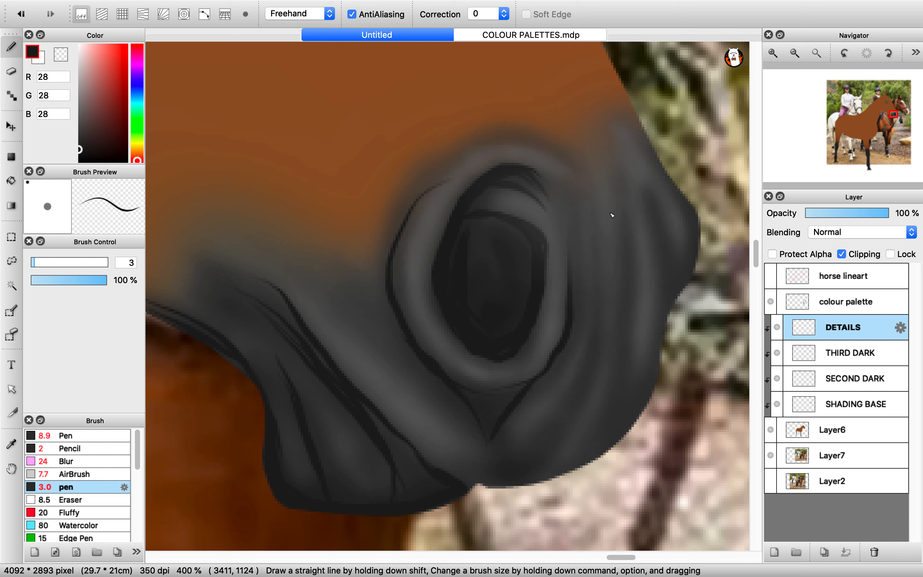
- Draw a short dark crease beside the nostril's front rim, undoing two longer attempts
mouse_move(587, 196)
left_mouse_down()
mouse_move(596, 378)
mouse_move(545, 463)
left_mouse_up()
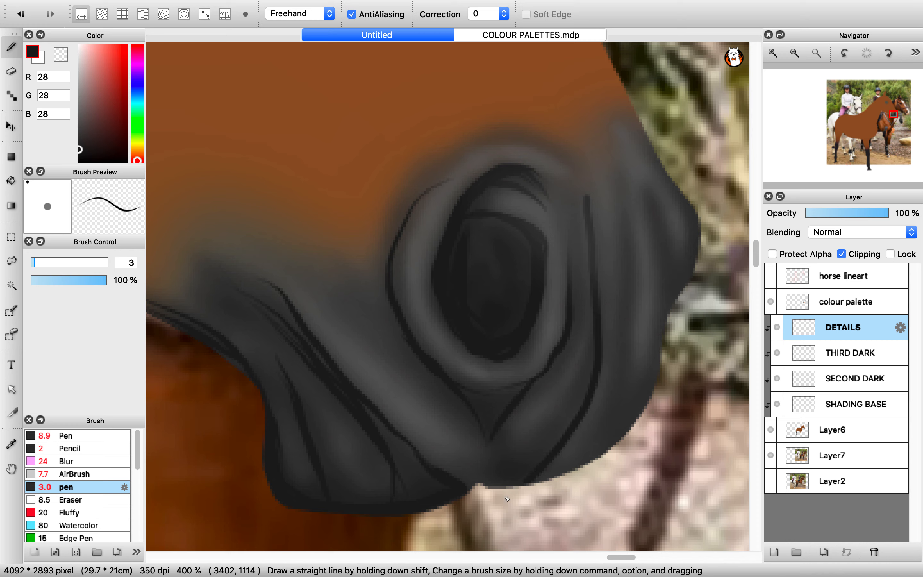
key("super+z")
mouse_move(587, 192)
left_mouse_down()
mouse_move(595, 278)
mouse_move(558, 439)
left_mouse_up()
key("super+z")
left_click_drag(574, 207, 575, 330)
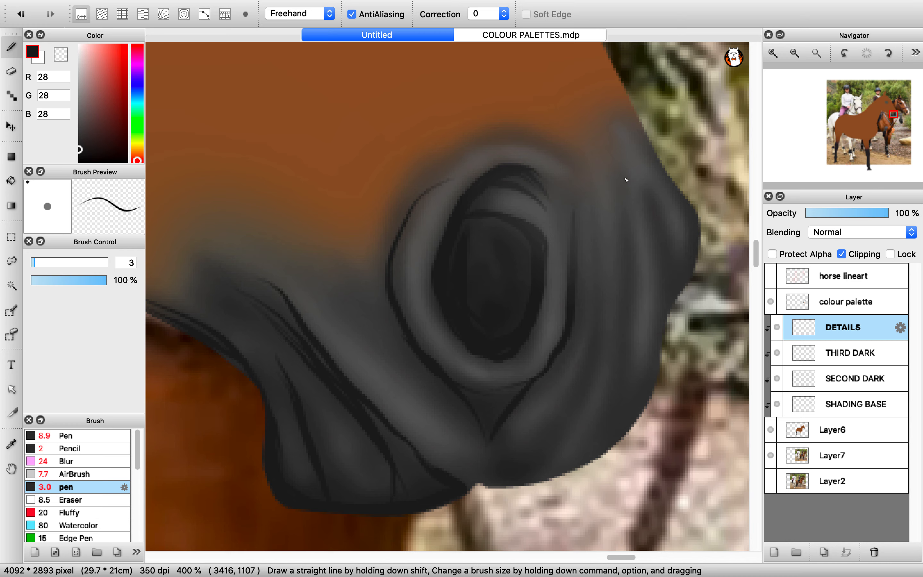
- Undo a crease stroke near the nose, set the pen size to 2.6, and draw a long curved crease beside the nostril
mouse_move(625, 178)
left_mouse_down()
mouse_move(628, 324)
mouse_move(613, 385)
left_mouse_up()
key("super+z")
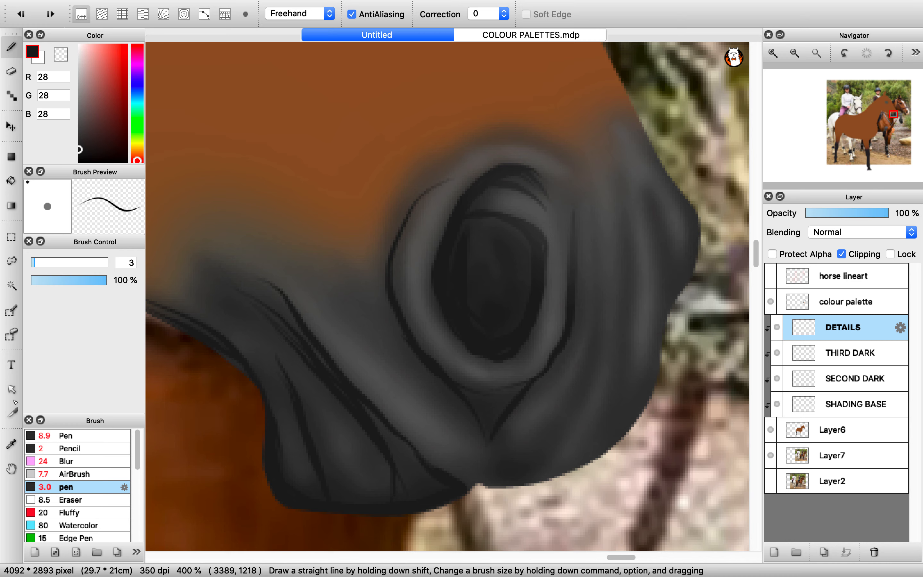
left_click_drag(34, 263, 34, 263)
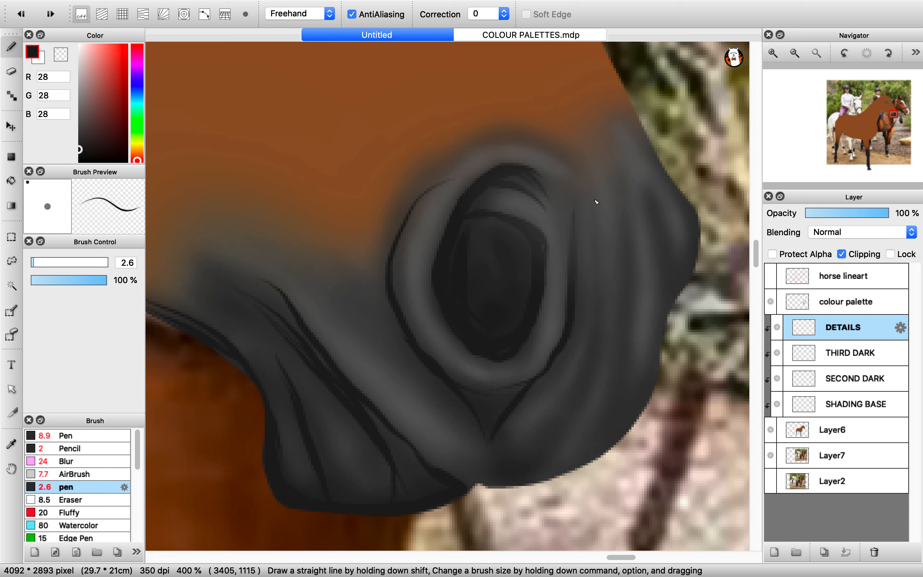
mouse_move(593, 202)
left_mouse_down()
mouse_move(599, 270)
mouse_move(589, 372)
mouse_move(530, 461)
left_mouse_up()
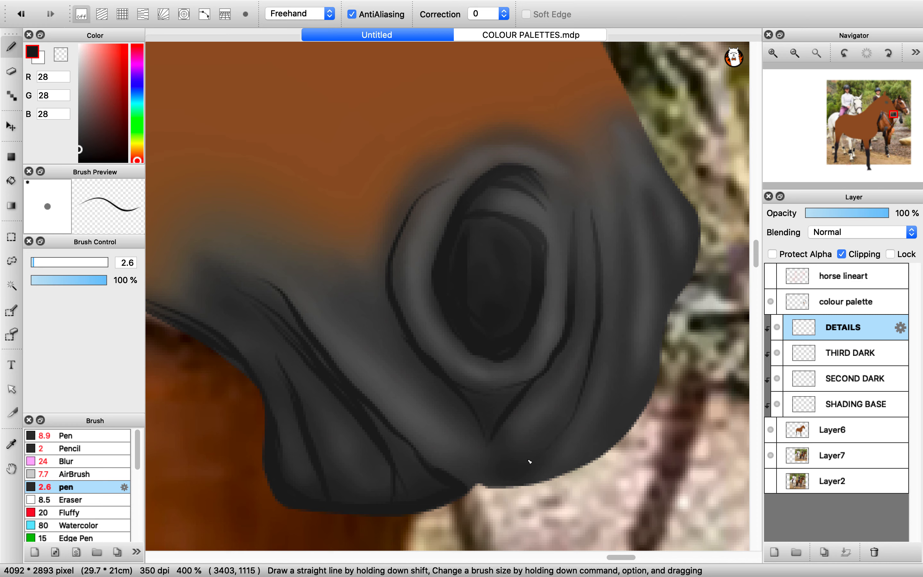
- Draw further dark creases between the nostril and the nose tip, showing the horse lineart only as a guide
left_click(770, 276)
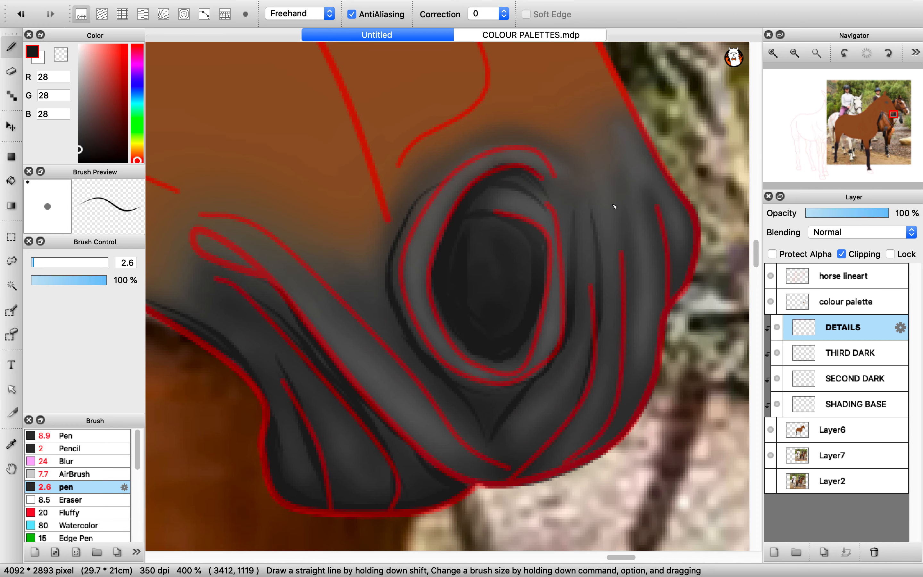
mouse_move(616, 202)
left_mouse_down()
mouse_move(628, 336)
mouse_move(618, 405)
left_mouse_up()
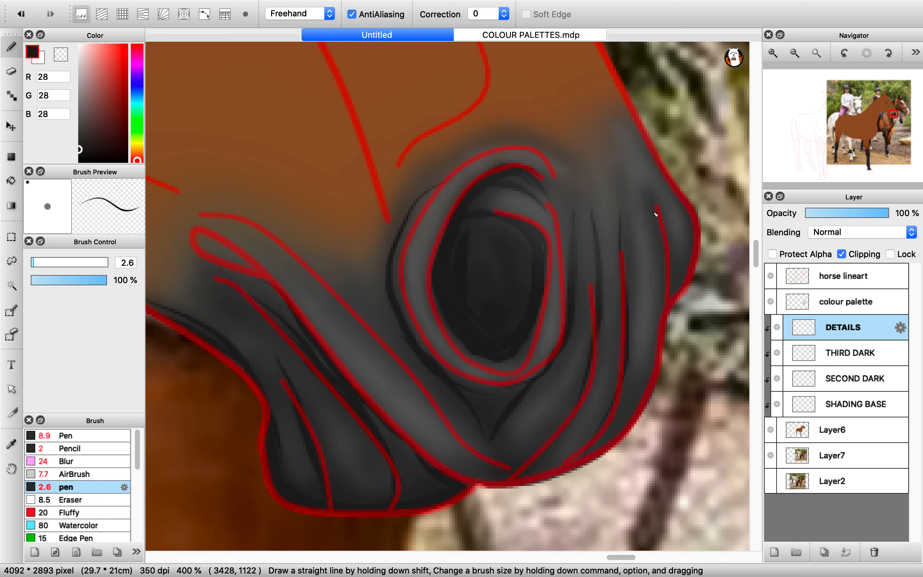
left_click(771, 276)
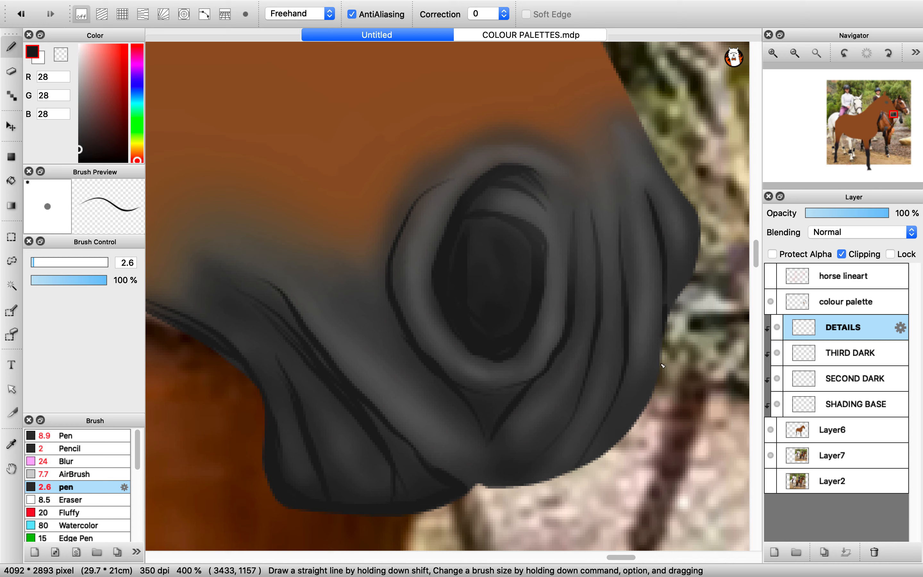
- Darken the lower front edge of the muzzle with the size 2.6 pen, undoing unwanted strokes
left_click_drag(667, 308, 617, 451)
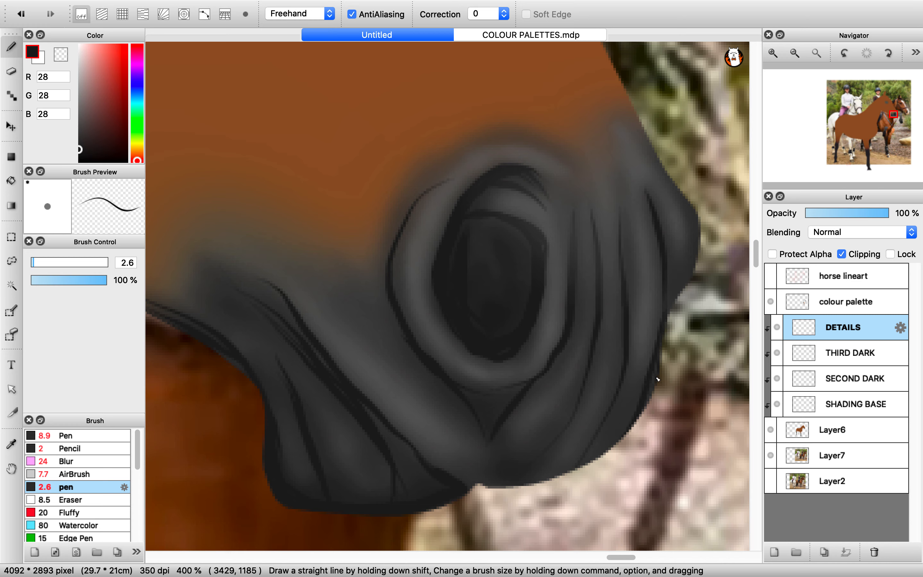
key("super+z")
left_click_drag(656, 379, 593, 460)
mouse_move(650, 398)
left_mouse_down()
mouse_move(582, 455)
mouse_move(476, 493)
mouse_move(513, 483)
mouse_move(608, 350)
left_mouse_up()
key("super+z")
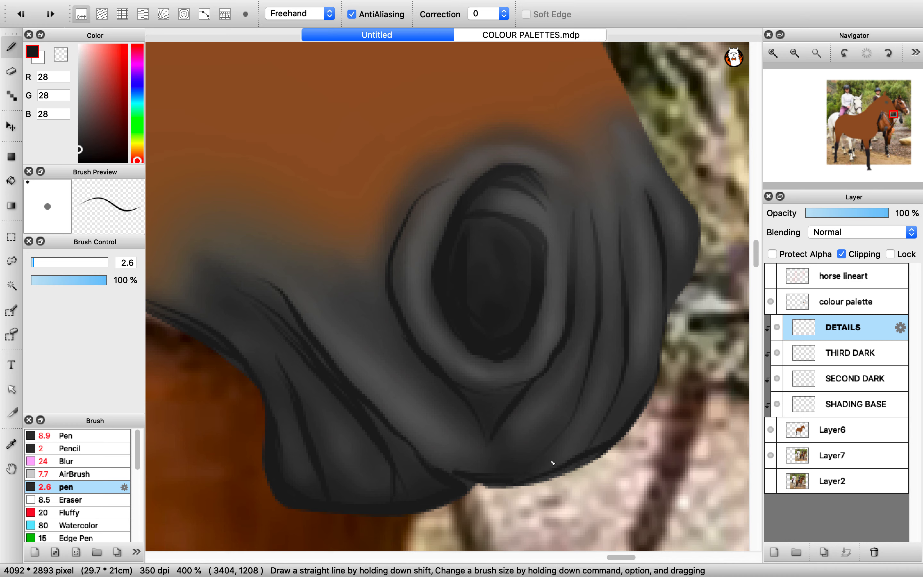
- Extend the dark pen edging along the muzzle's lower front edge and up around the nose tip, undoing one stroke
left_click_drag(532, 472, 616, 324)
key("super+z")
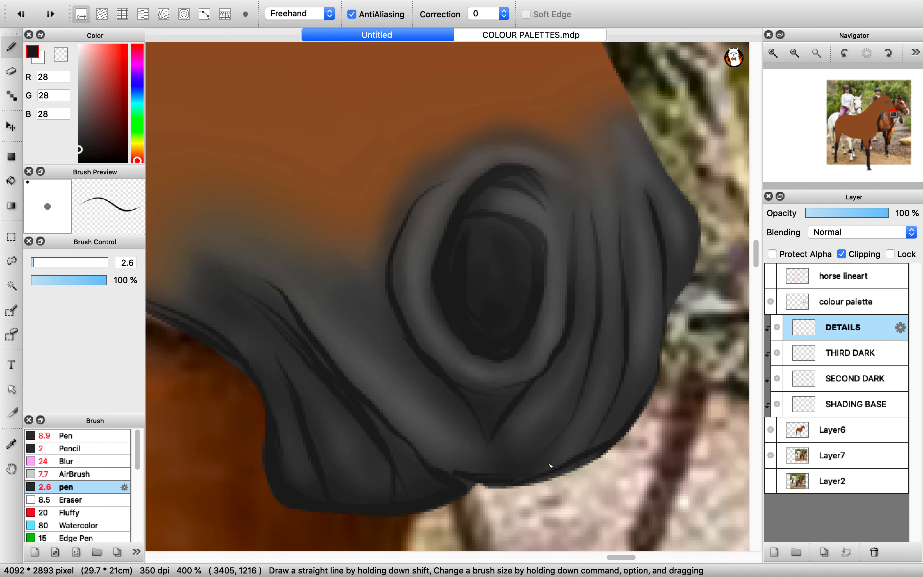
left_click_drag(555, 450, 593, 392)
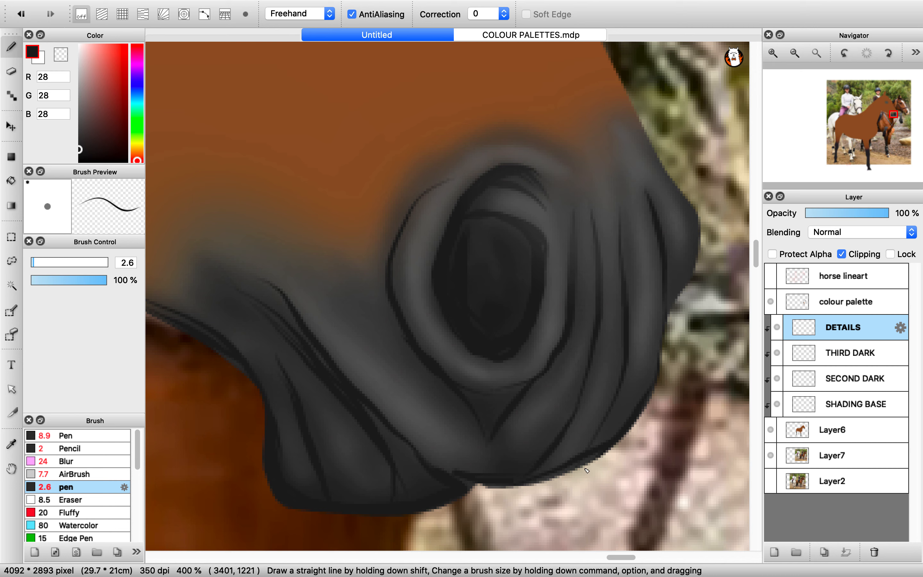
left_click_drag(579, 473, 631, 354)
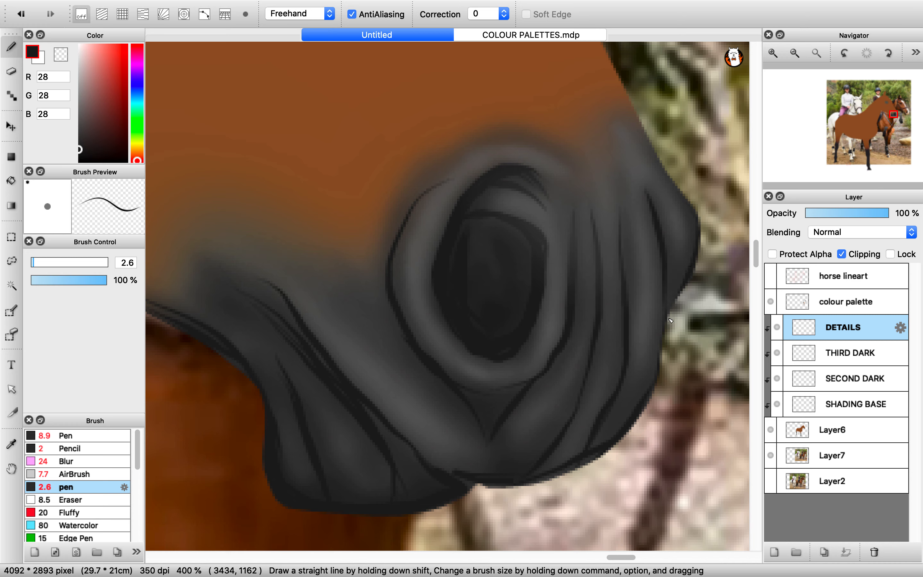
left_click_drag(697, 229, 678, 188)
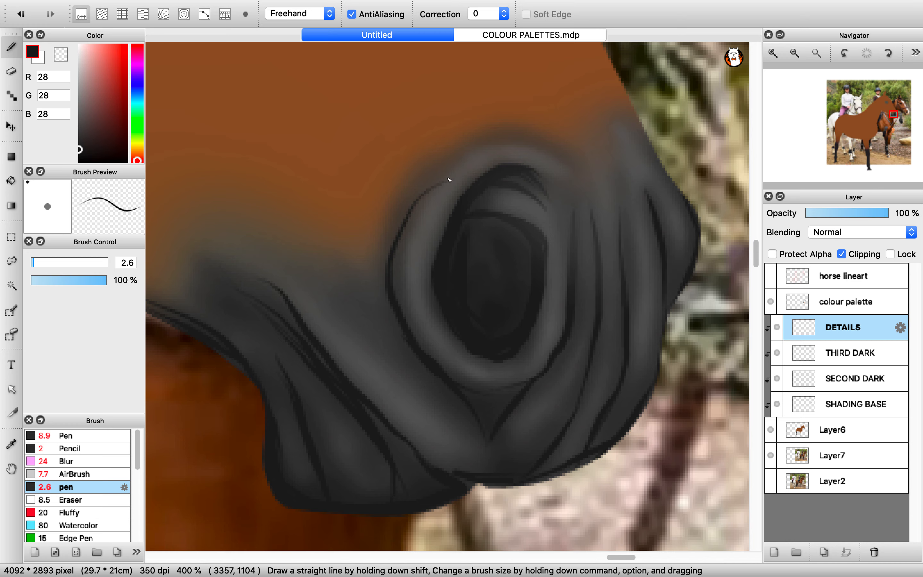
- Pick the lightest grey palette swatch (127, 127, 127), set the pen size to 1.8, and highlight the long mouth fold
scroll(431, 192, "down", 5)
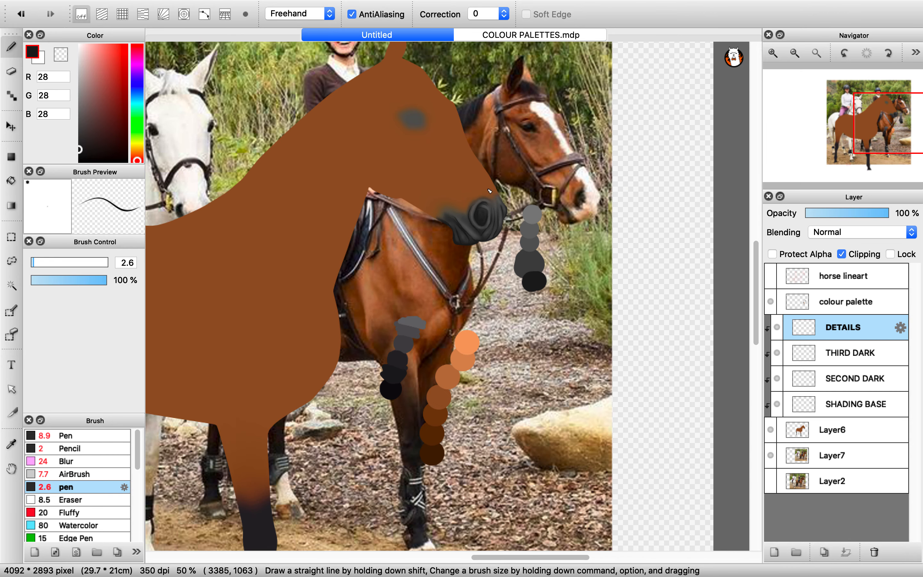
scroll(568, 229, "up", 1)
scroll(568, 229, "up", 1)
left_click(572, 229, "alt")
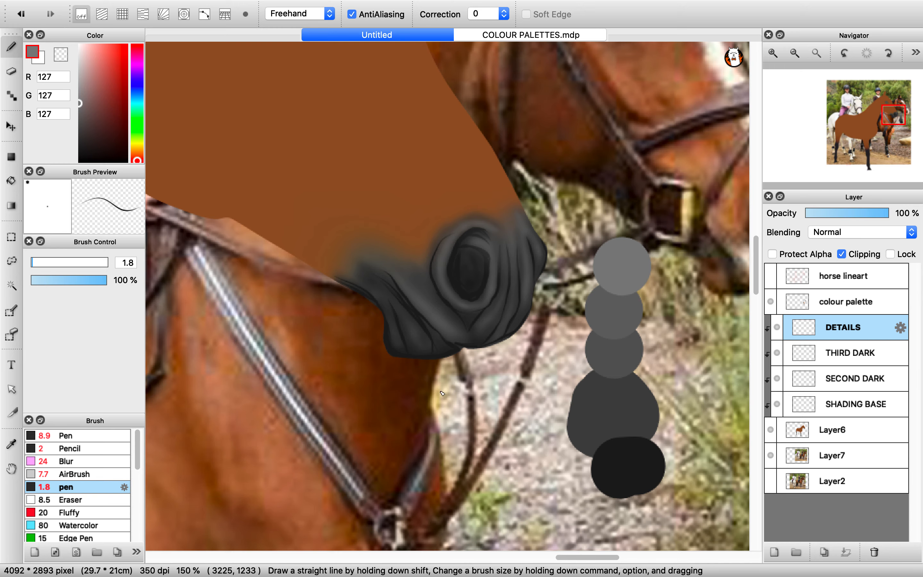
scroll(411, 350, "up", 3)
mouse_move(385, 168)
left_mouse_down()
mouse_move(529, 300)
mouse_move(575, 313)
left_mouse_up()
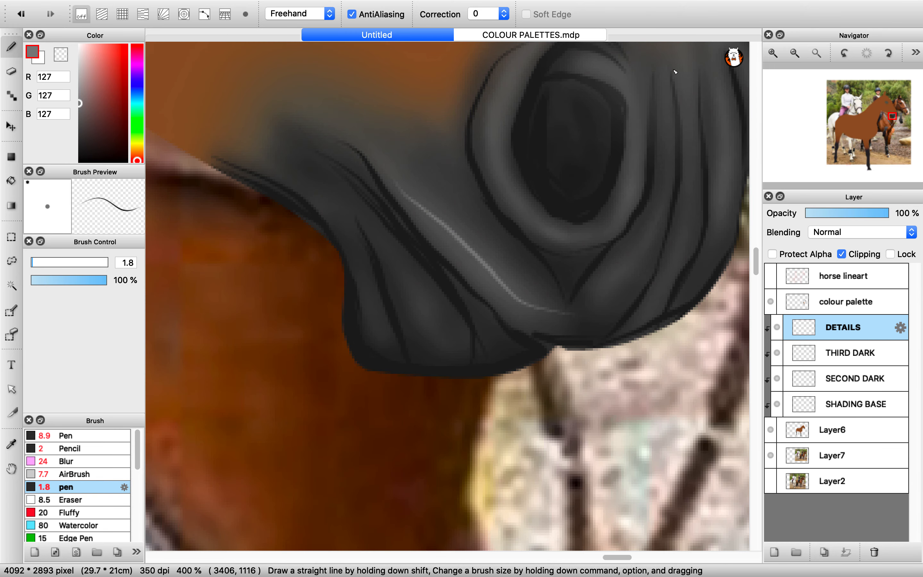
- Draw thin light grey highlights along the folds between the nostril and the nose tip
left_click_drag(672, 80, 660, 202)
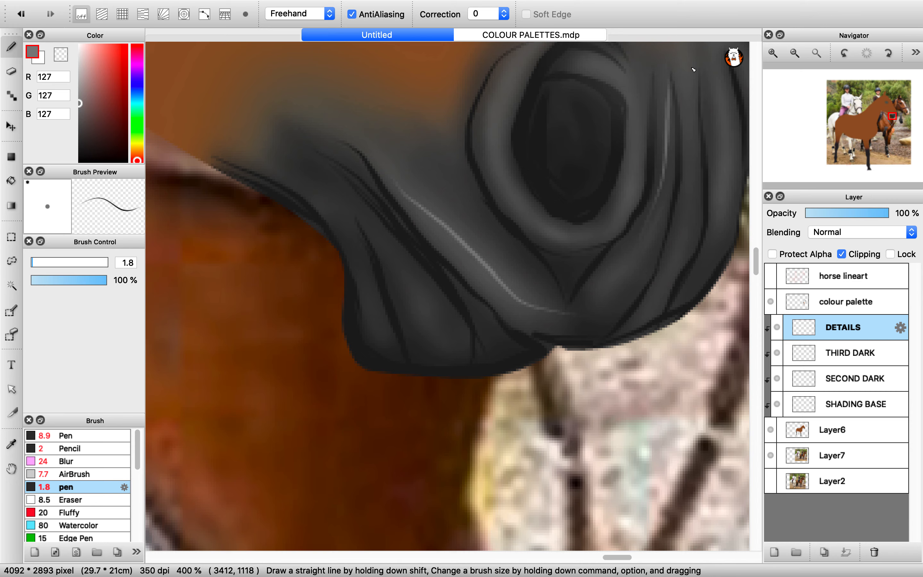
left_click_drag(690, 68, 692, 114)
scroll(656, 313, "down", 5)
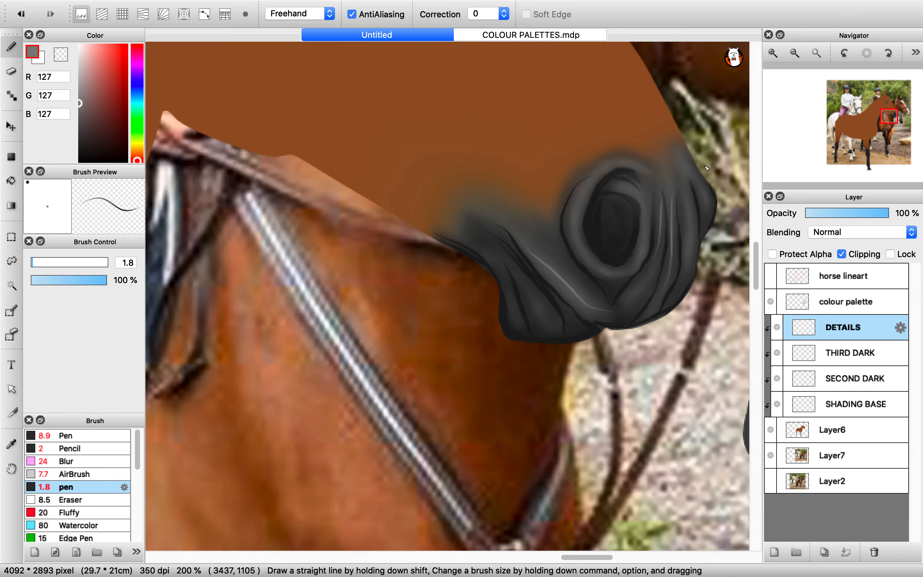
scroll(656, 313, "up", 5)
left_click_drag(670, 162, 702, 218)
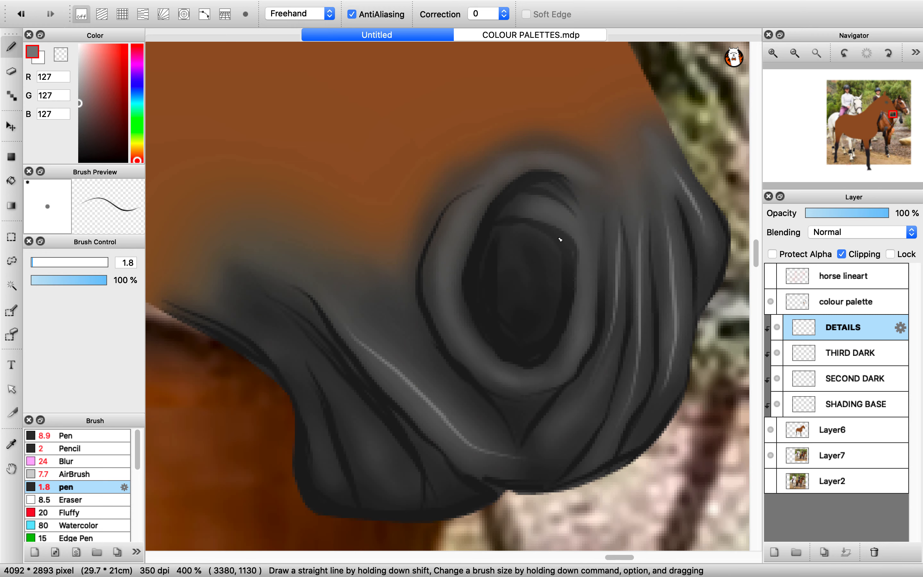
- Outline the nostril rim with light grey highlights around its edge and inner fold, undoing one stroke
mouse_move(583, 225)
left_mouse_down()
mouse_move(596, 303)
mouse_move(583, 348)
mouse_move(564, 372)
mouse_move(482, 376)
mouse_move(460, 345)
mouse_move(435, 274)
mouse_move(461, 208)
mouse_move(511, 165)
left_mouse_up()
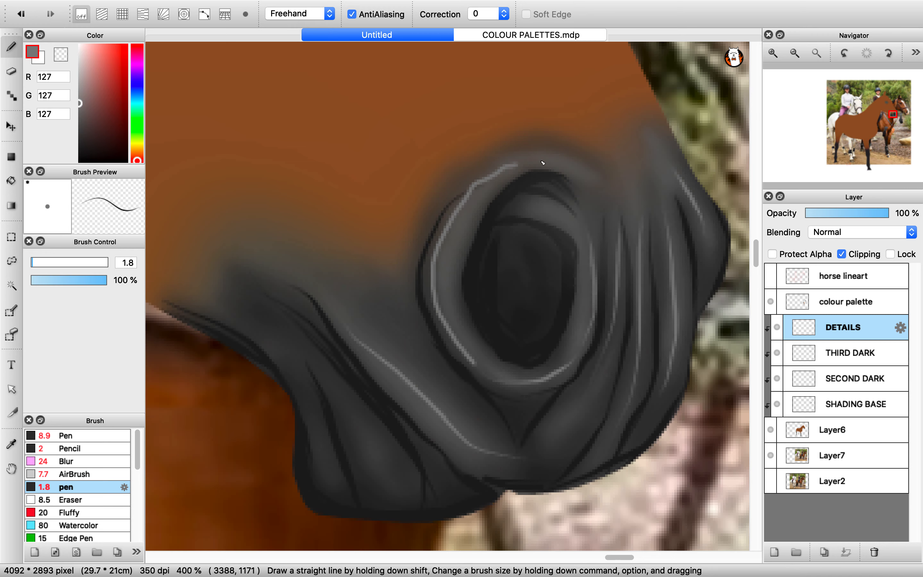
mouse_move(511, 376)
left_mouse_down()
mouse_move(464, 341)
mouse_move(443, 307)
mouse_move(439, 267)
mouse_move(462, 213)
mouse_move(526, 161)
left_mouse_up()
key("super+z")
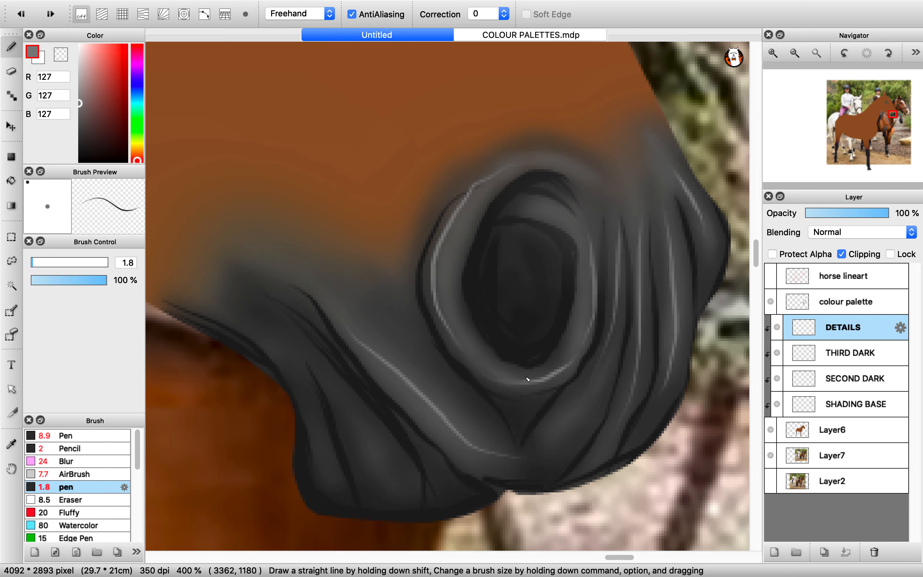
mouse_move(531, 380)
left_mouse_down()
mouse_move(466, 359)
mouse_move(531, 377)
mouse_move(572, 354)
left_mouse_up()
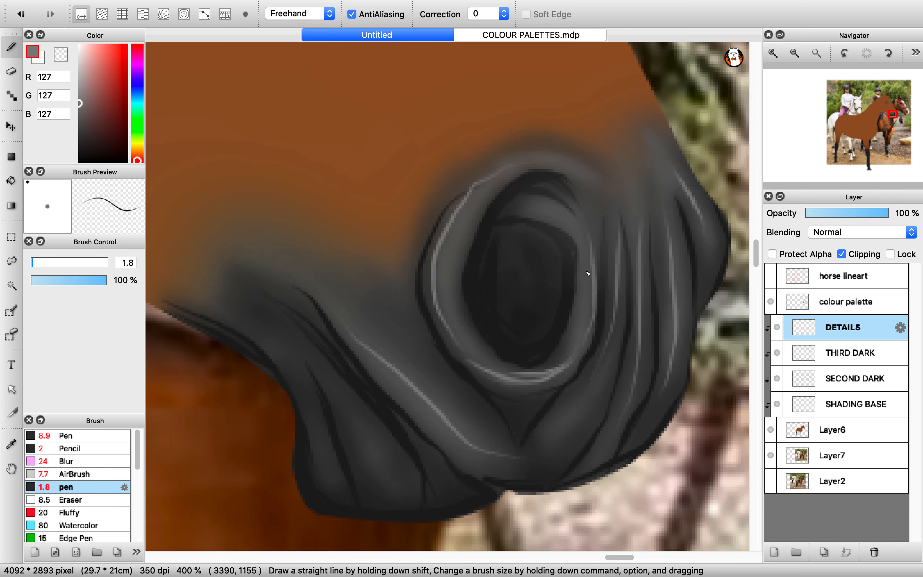
left_click_drag(546, 208, 583, 252)
left_click_drag(582, 170, 521, 161)
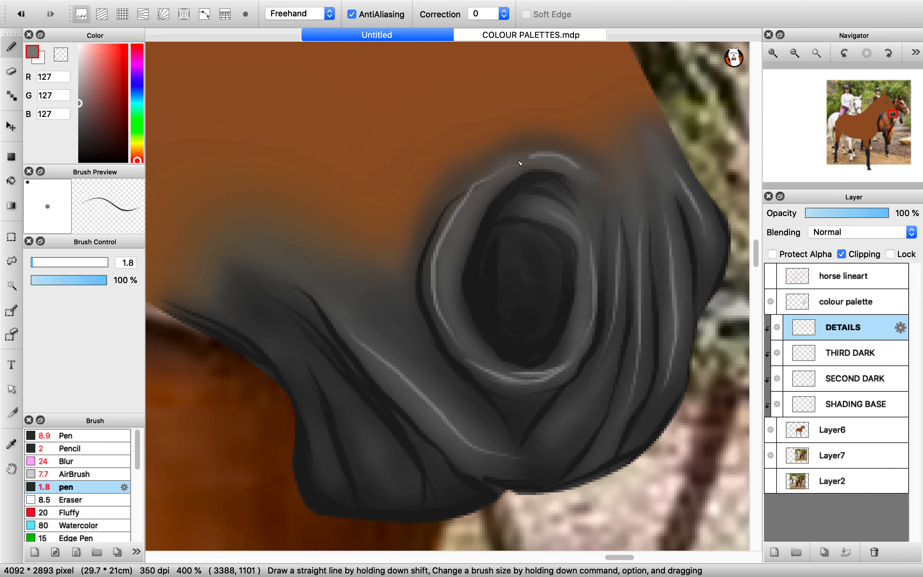
- Set the Blur brush to size 16.5 and soften the dark crease lines on the chin and lower lip
scroll(476, 192, "down", 3)
left_click(91, 460)
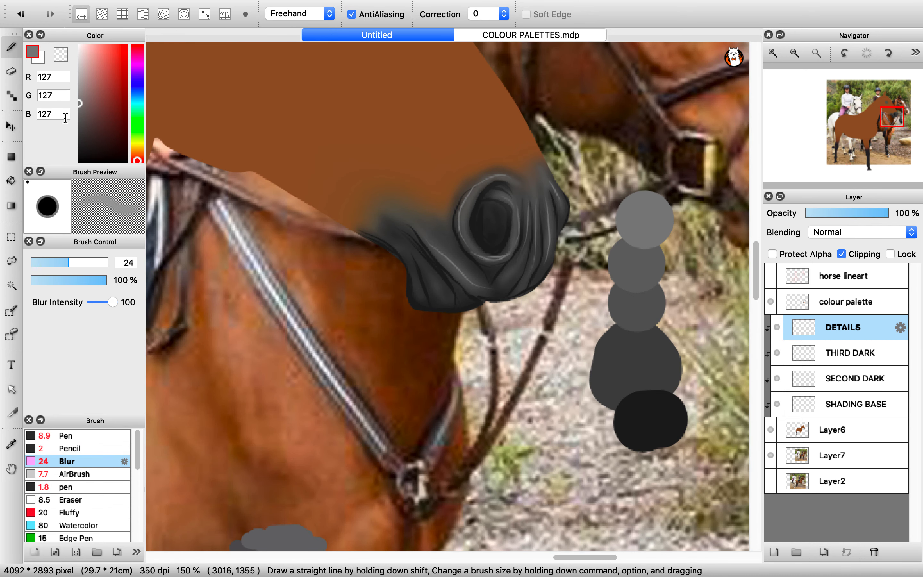
left_click(56, 260)
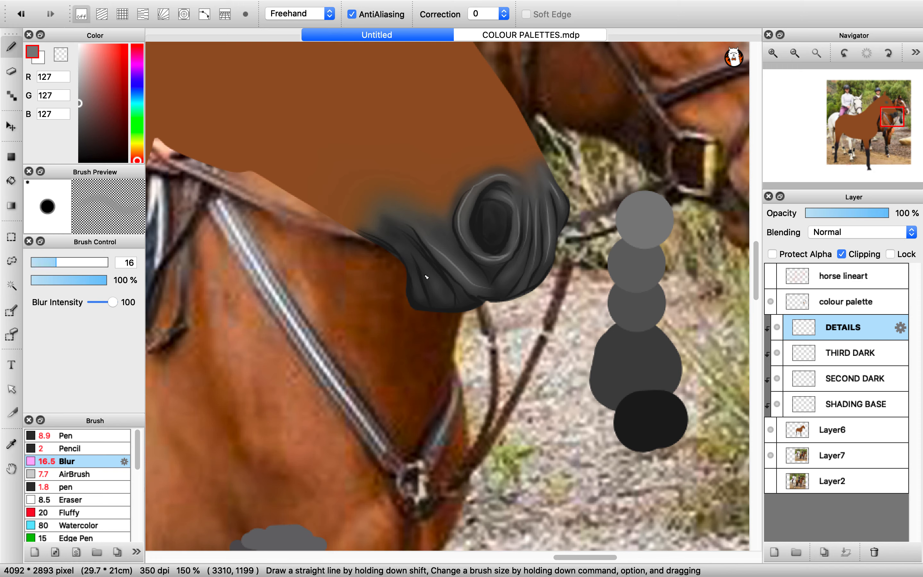
scroll(363, 216, "up", 1)
scroll(363, 216, "up", 3)
scroll(438, 312, "down", 5)
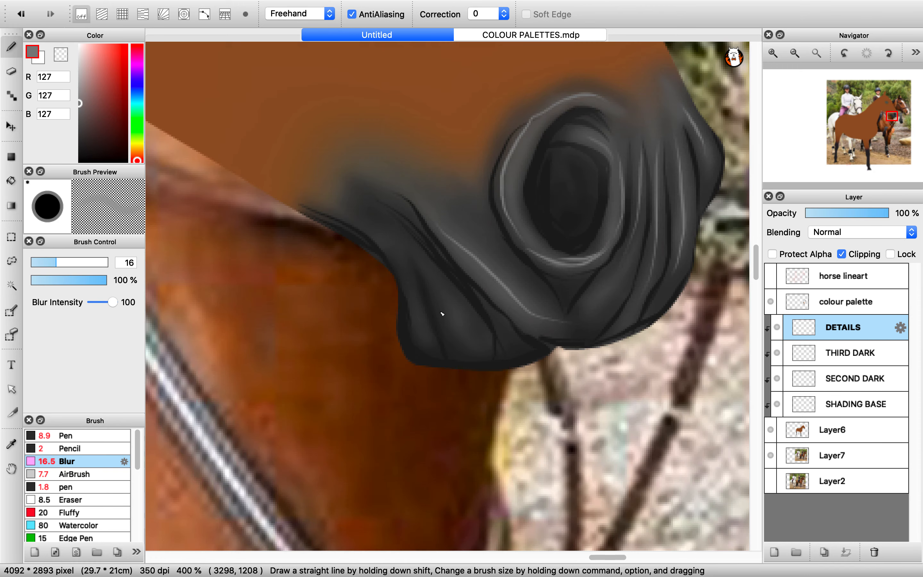
scroll(430, 309, "up", 3)
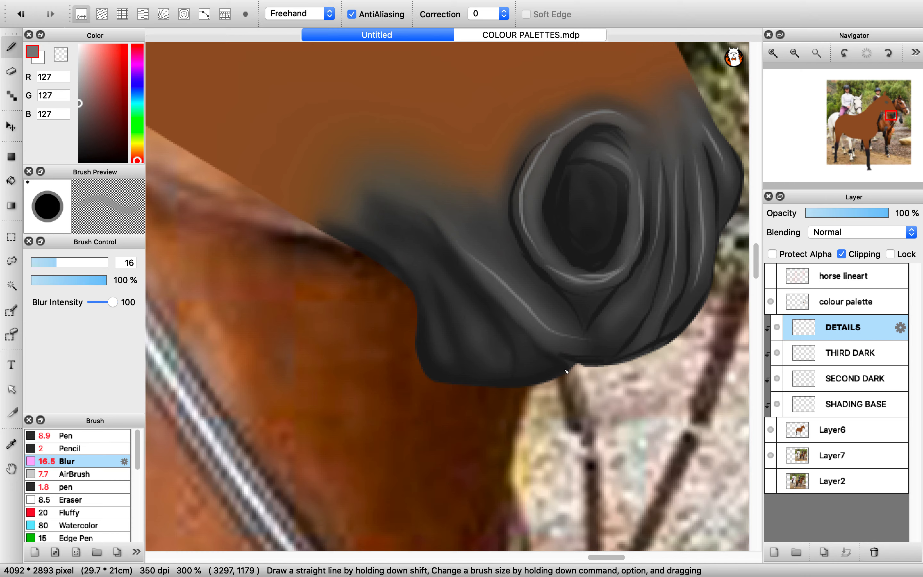
- Blur the highlights and dark lines around the nostril and along the long mouth fold
scroll(526, 383, "down", 2)
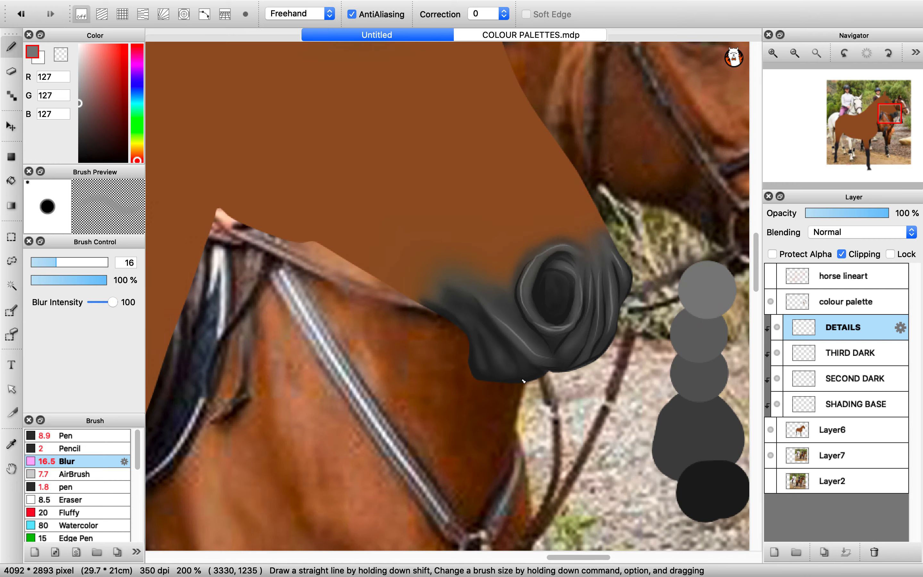
scroll(614, 401, "down", 1)
scroll(613, 401, "down", 1)
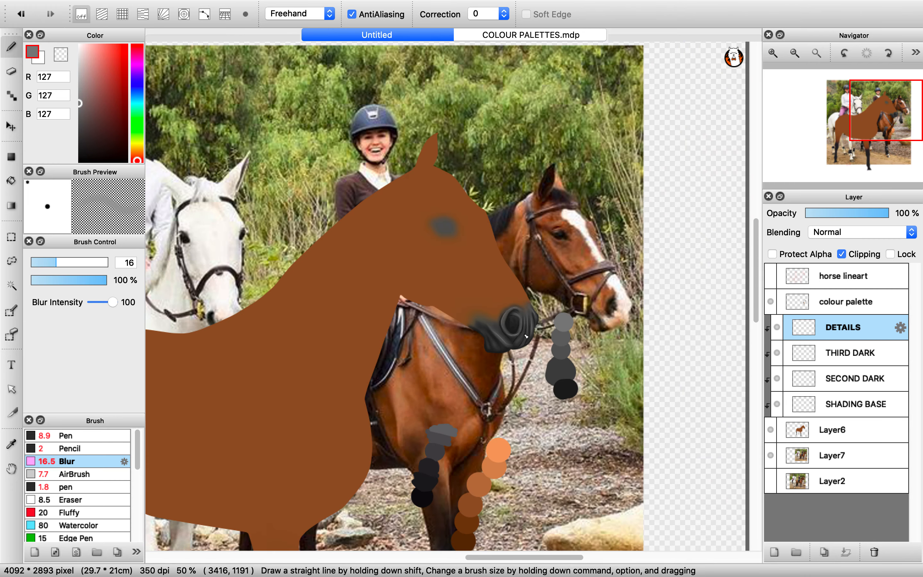
scroll(499, 263, "up", 2)
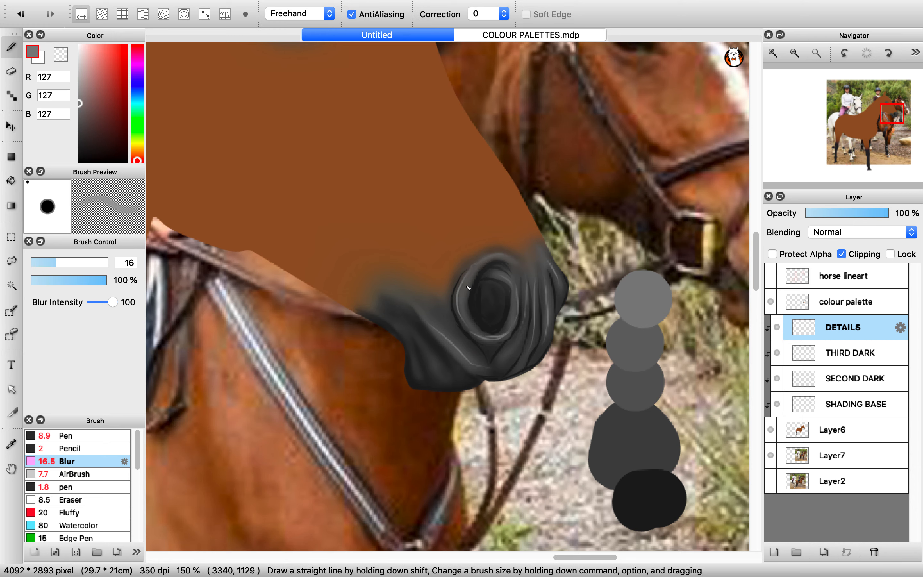
scroll(492, 254, "up", 1)
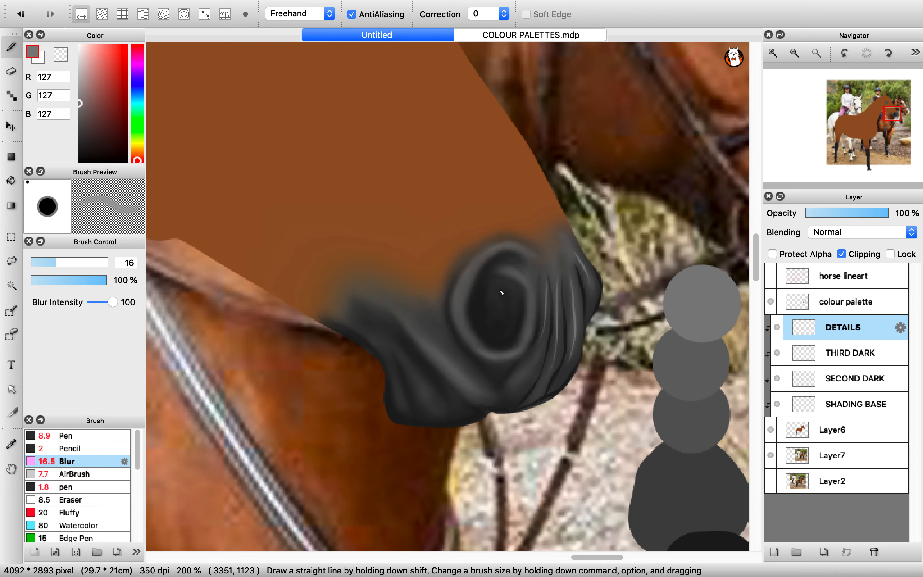
- Blur the highlights and creases between the nostril and the nose tip
scroll(502, 293, "down", 3)
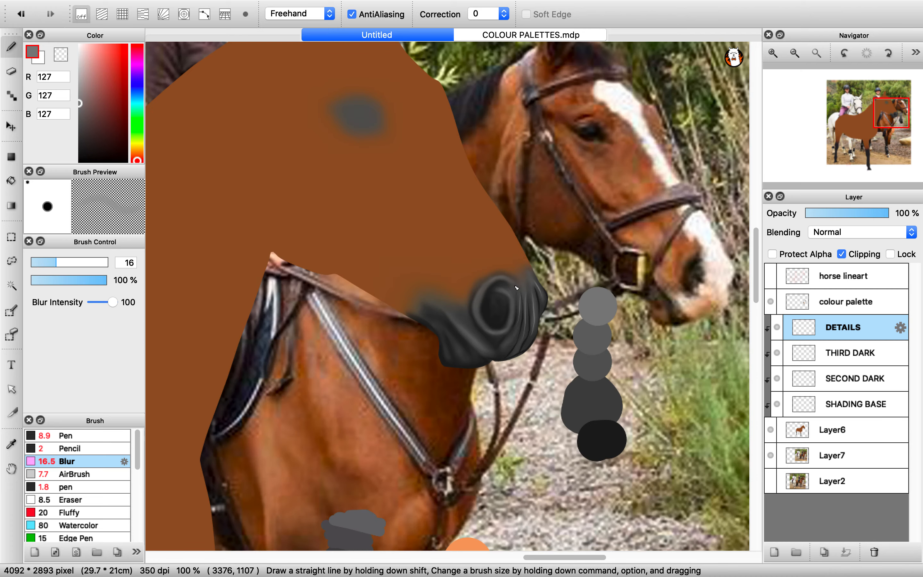
scroll(516, 287, "down", 1)
scroll(533, 282, "up", 3)
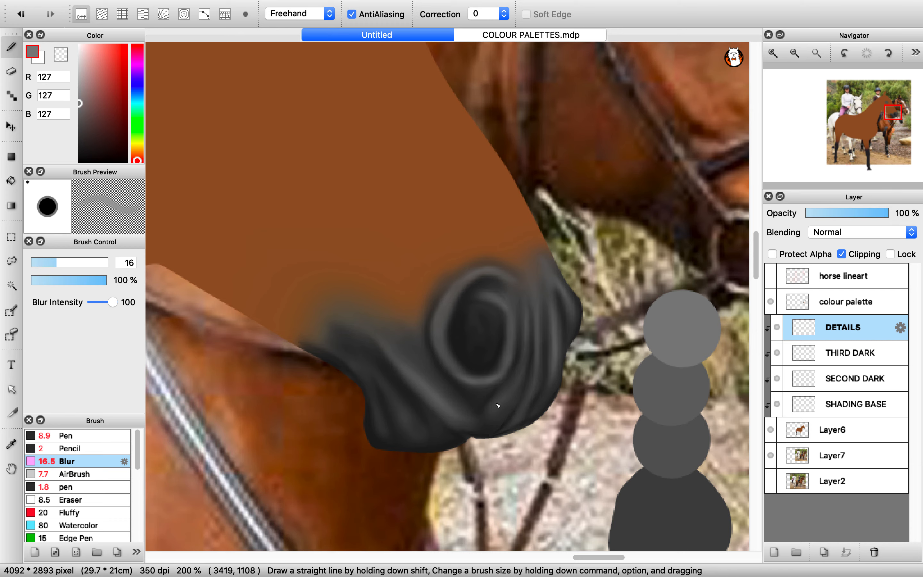
scroll(510, 380, "down", 2)
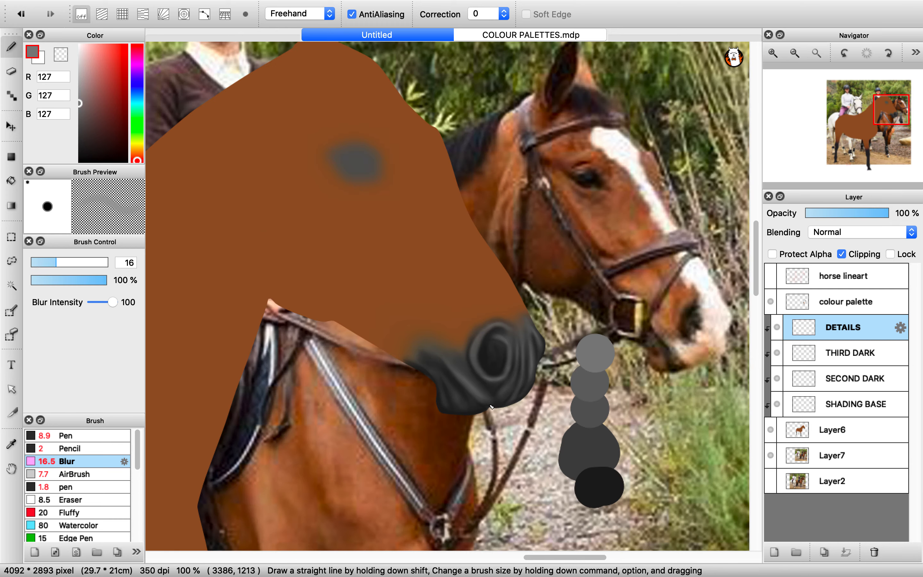
scroll(497, 406, "down", 2)
- Set the colour to grey 162, 162, 162 and the pen size to 1, and draw a fine highlight on the nose-tip fold
scroll(511, 403, "up", 4)
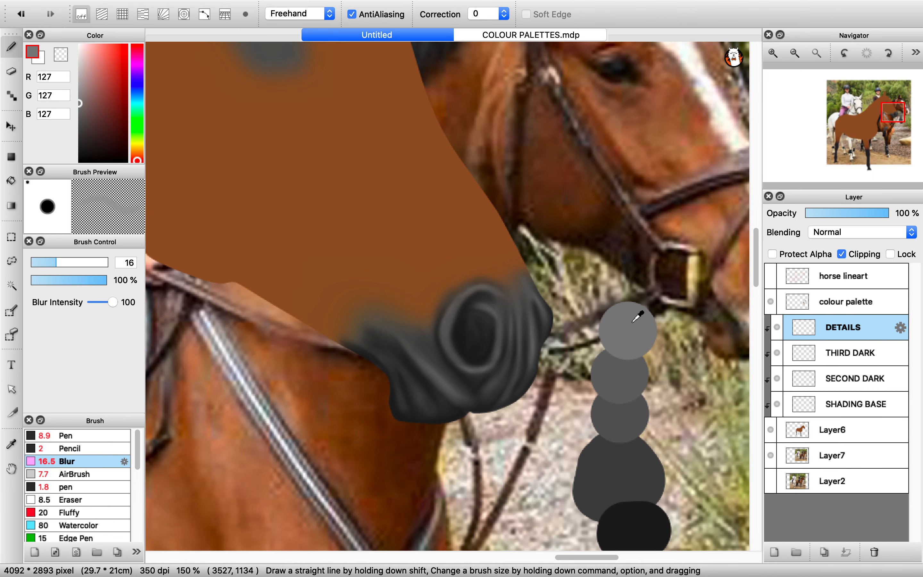
mouse_move(76, 96)
left_mouse_down()
mouse_move(81, 101)
mouse_move(78, 94)
left_mouse_up()
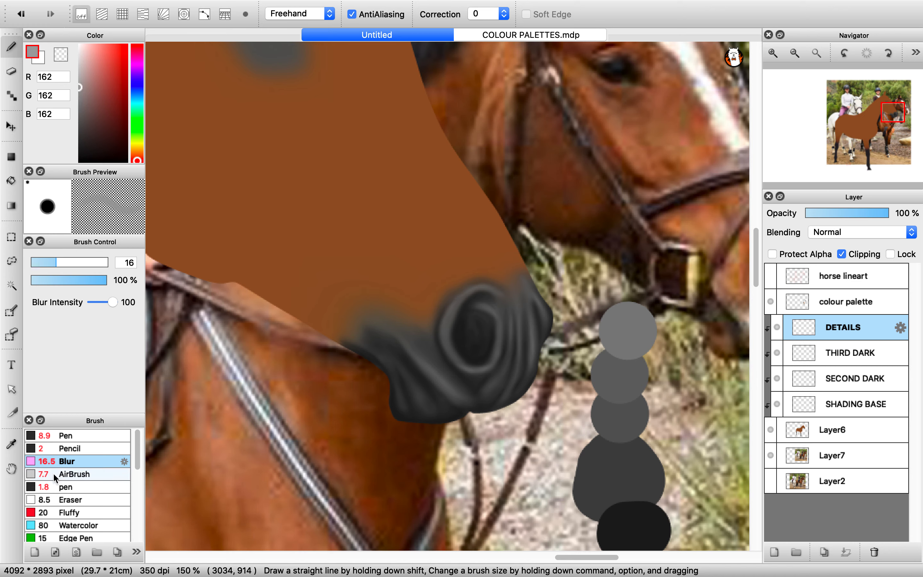
left_click(57, 486)
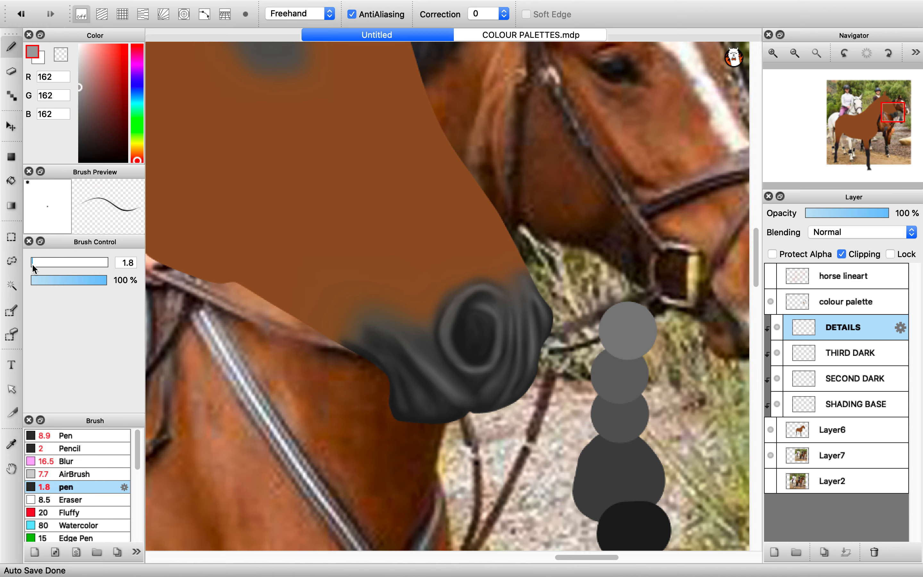
left_click_drag(32, 264, 32, 264)
scroll(556, 338, "up", 2)
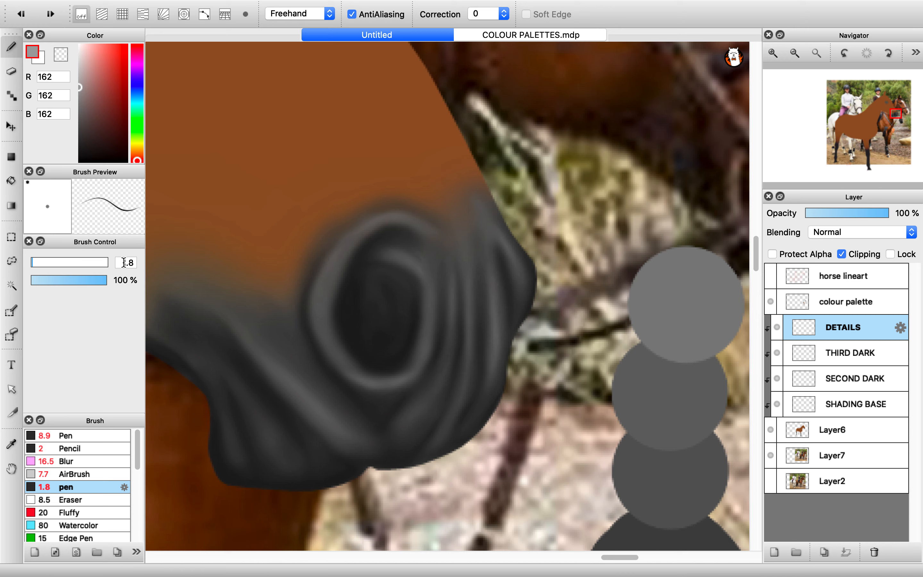
key("BackSpace")
mouse_move(123, 263)
left_mouse_down()
mouse_move(474, 264)
mouse_move(496, 343)
left_mouse_up()
- Set the colour to light grey 224, 224, 224 and draw fine highlights along the folds in front of the nostril
mouse_move(110, 84)
left_mouse_down()
mouse_move(81, 44)
mouse_move(79, 58)
left_mouse_up()
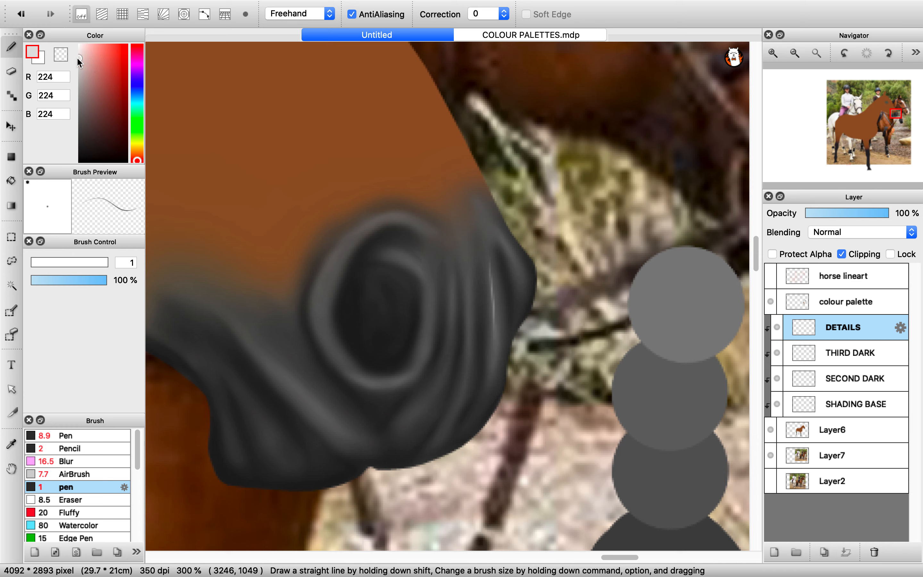
left_click_drag(487, 251, 496, 322)
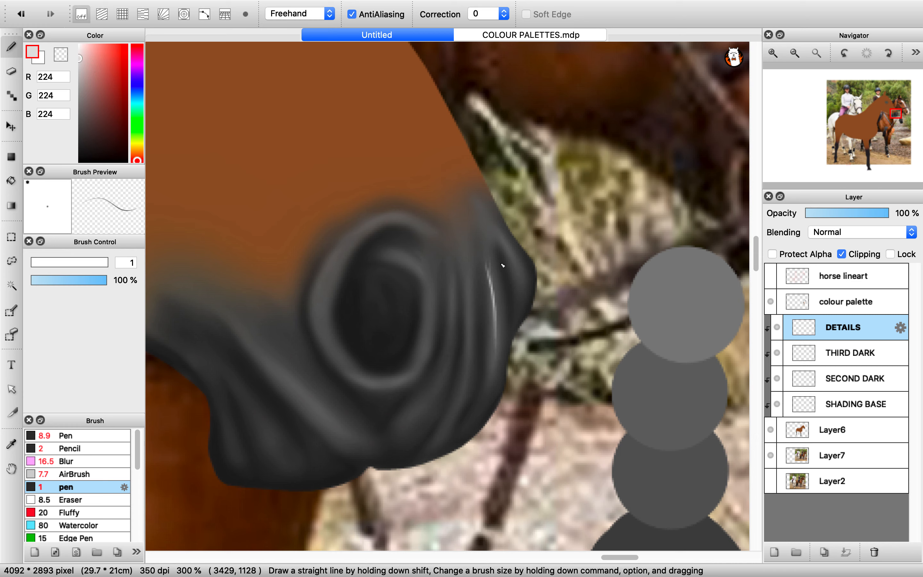
left_click_drag(489, 217, 525, 281)
left_click_drag(471, 261, 475, 362)
left_click_drag(419, 422, 447, 328)
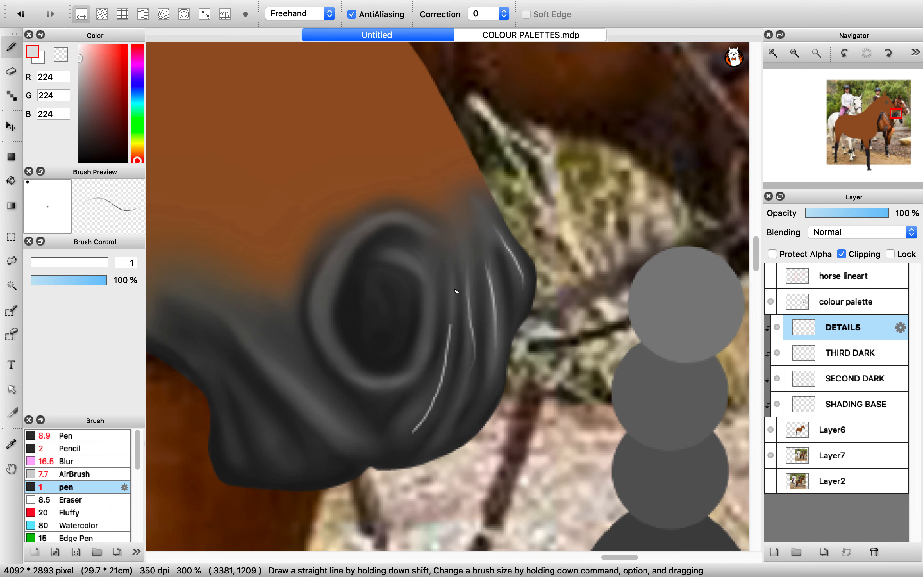
- Draw a short fine highlight along the top of the nostril rim, undoing unwanted strokes
left_click_drag(416, 220, 320, 288)
key("super+z")
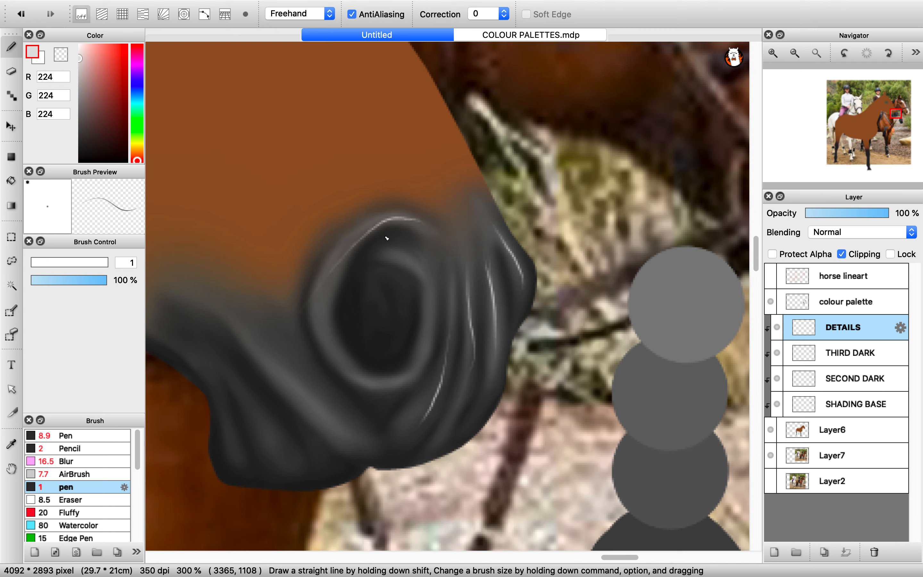
mouse_move(419, 229)
left_mouse_down()
mouse_move(402, 222)
mouse_move(353, 237)
left_mouse_up()
key("super+z")
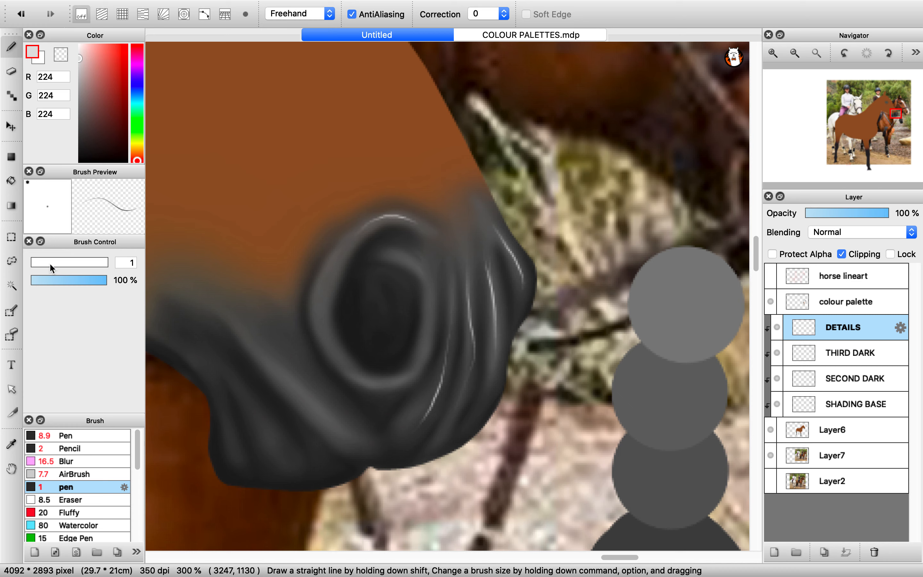
- Set the pen size to 1.8 and highlight the front inner edge of the nostril rim, undoing an unwanted stroke
left_click(33, 266)
mouse_move(425, 282)
left_mouse_down()
mouse_move(431, 337)
mouse_move(409, 371)
mouse_move(360, 378)
mouse_move(333, 360)
left_mouse_up()
key("super+z")
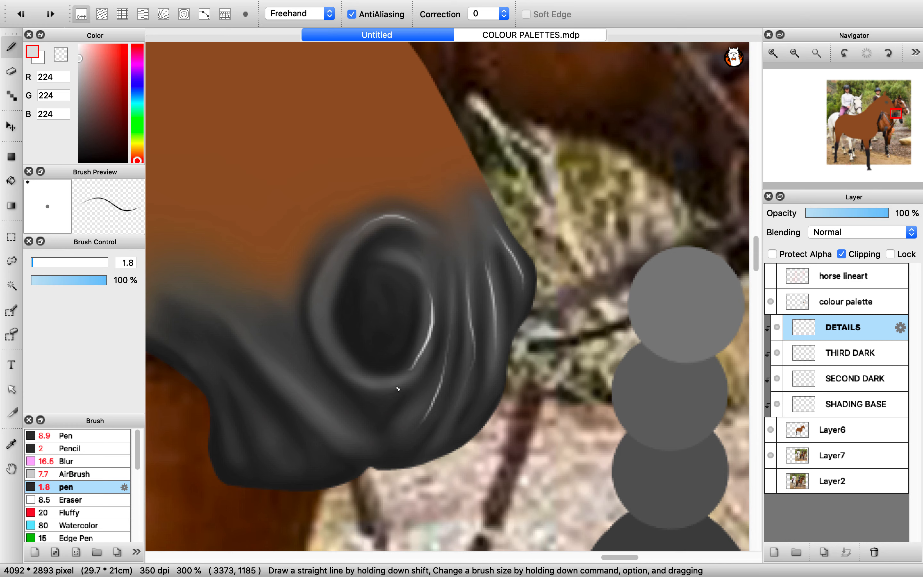
- Draw fine highlights around the rear and underside of the nostril rim and along the long lip fold, and soften them with the Blur brush
mouse_move(394, 385)
left_mouse_down()
mouse_move(326, 347)
mouse_move(317, 315)
mouse_move(320, 281)
mouse_move(345, 240)
left_mouse_up()
mouse_move(239, 327)
left_mouse_down()
mouse_move(323, 423)
mouse_move(363, 444)
left_mouse_up()
left_click(66, 461)
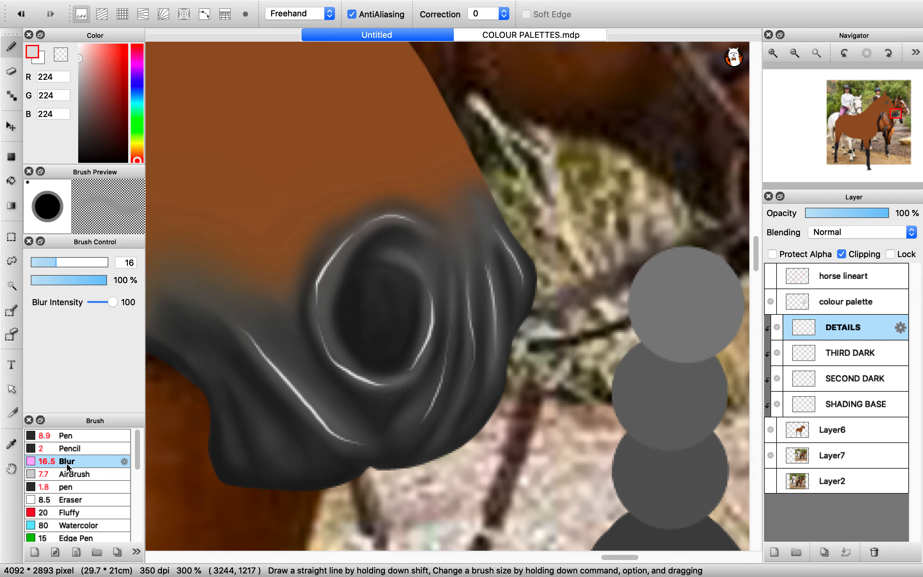
mouse_move(247, 327)
left_mouse_down()
mouse_move(309, 395)
mouse_move(289, 388)
mouse_move(255, 343)
mouse_move(375, 460)
left_mouse_up()
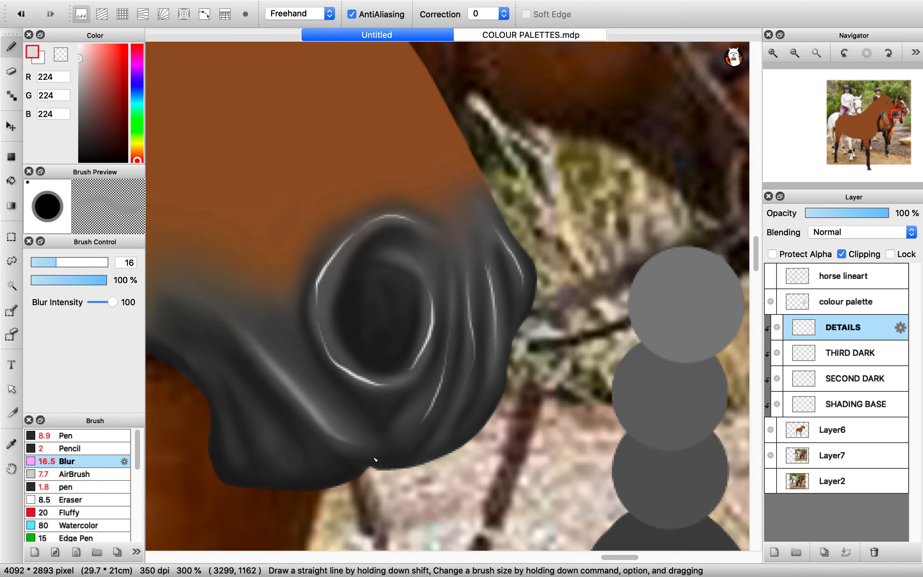
scroll(267, 363, "down", 5)
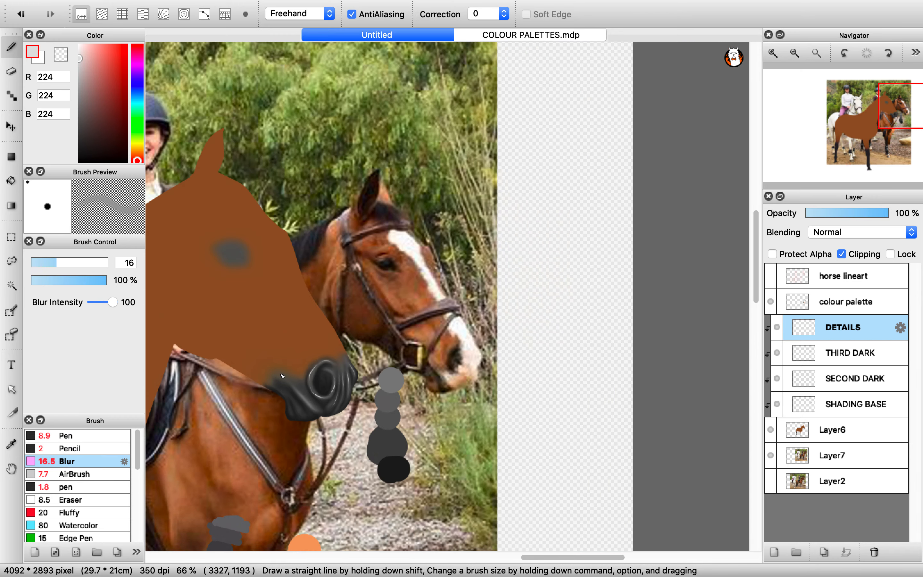
scroll(311, 404, "up", 5)
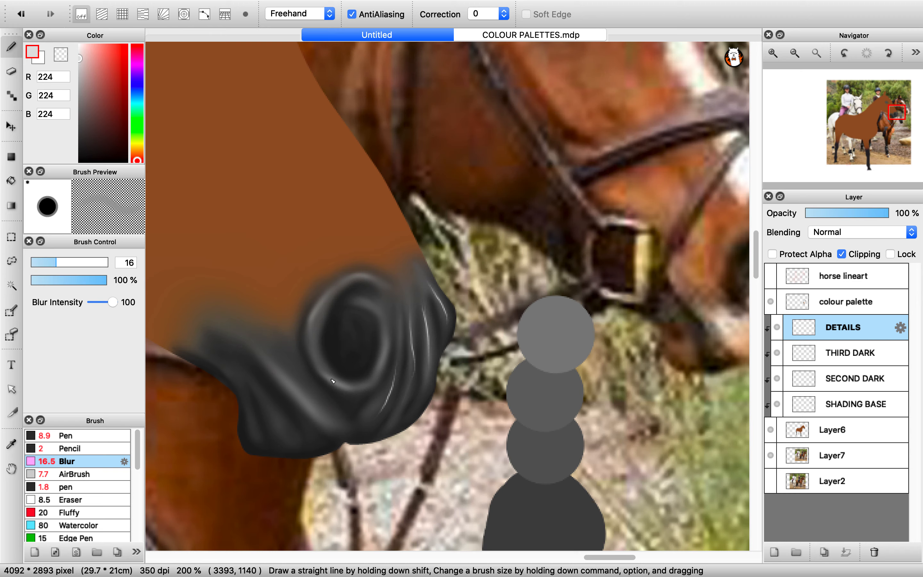
- Add another 1.8 pen highlight along the rear edge of the nostril rim and soften it with the Blur brush
scroll(325, 383, "down", 2)
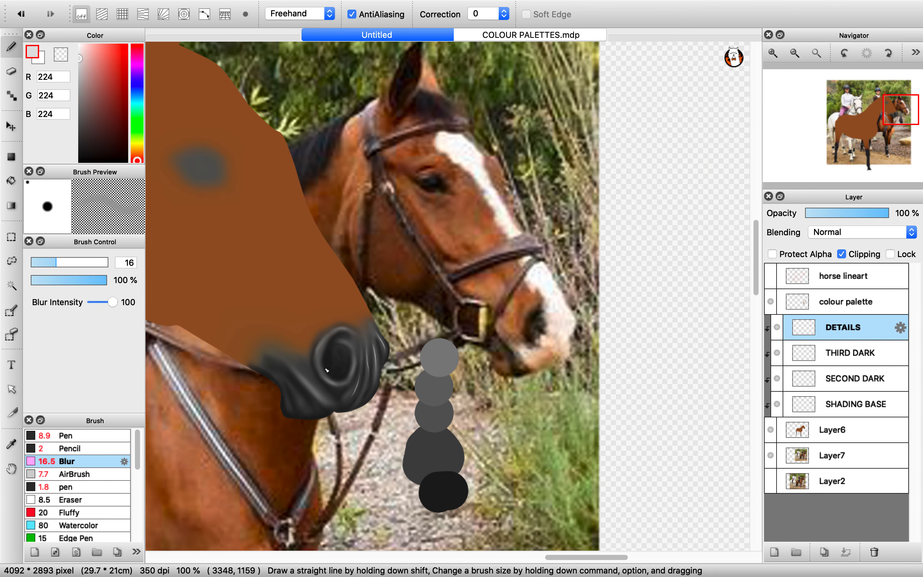
scroll(325, 354, "up", 3)
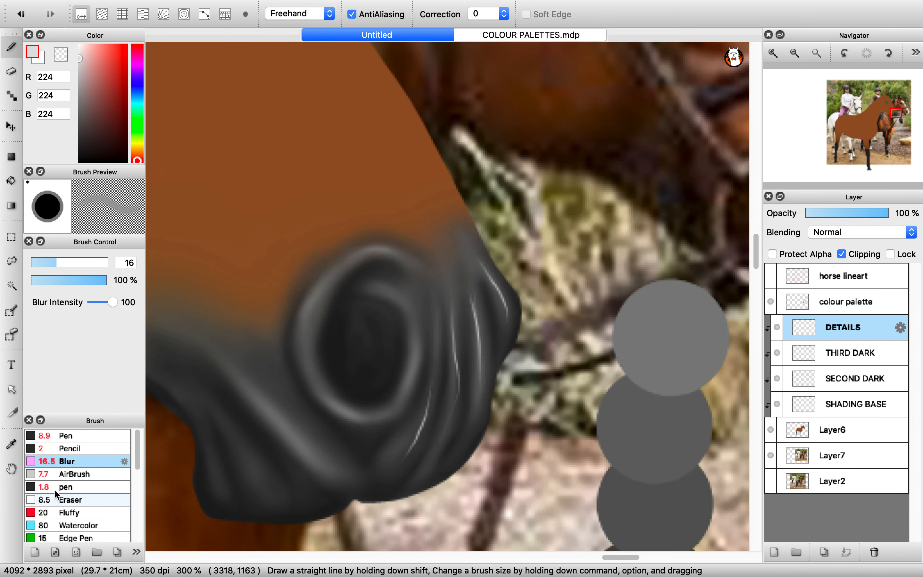
left_click(65, 487)
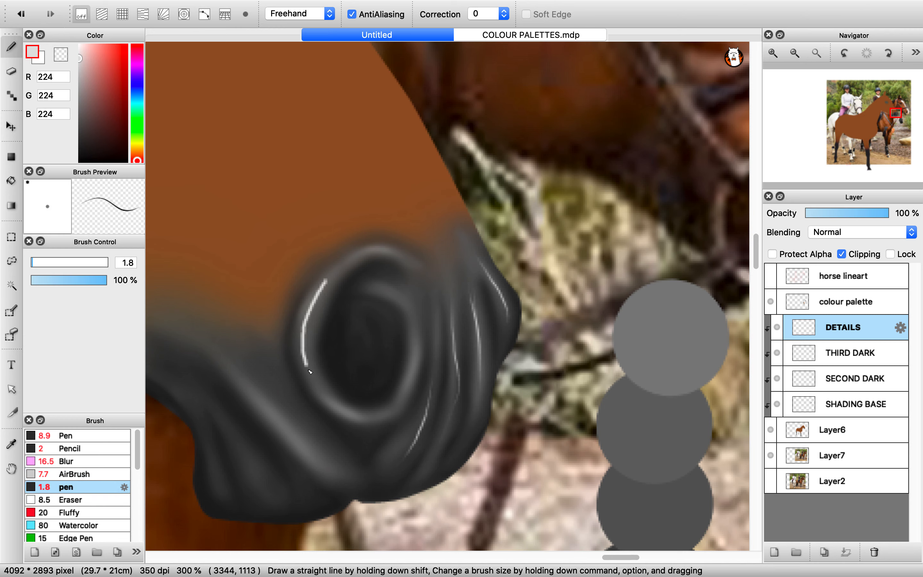
left_click_drag(311, 371, 309, 385)
left_click(67, 461)
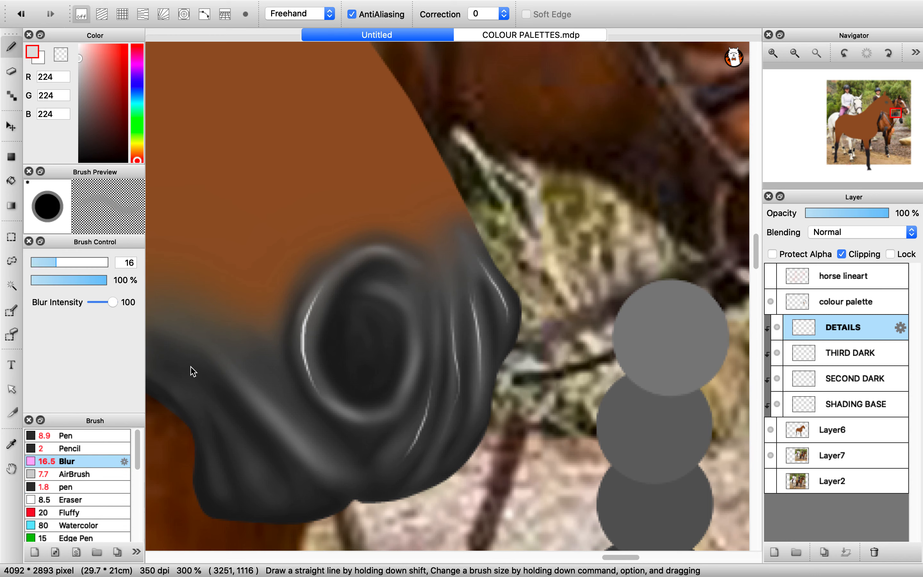
mouse_move(323, 290)
left_mouse_down()
mouse_move(310, 356)
mouse_move(326, 394)
mouse_move(321, 278)
mouse_move(298, 374)
mouse_move(309, 324)
left_mouse_up()
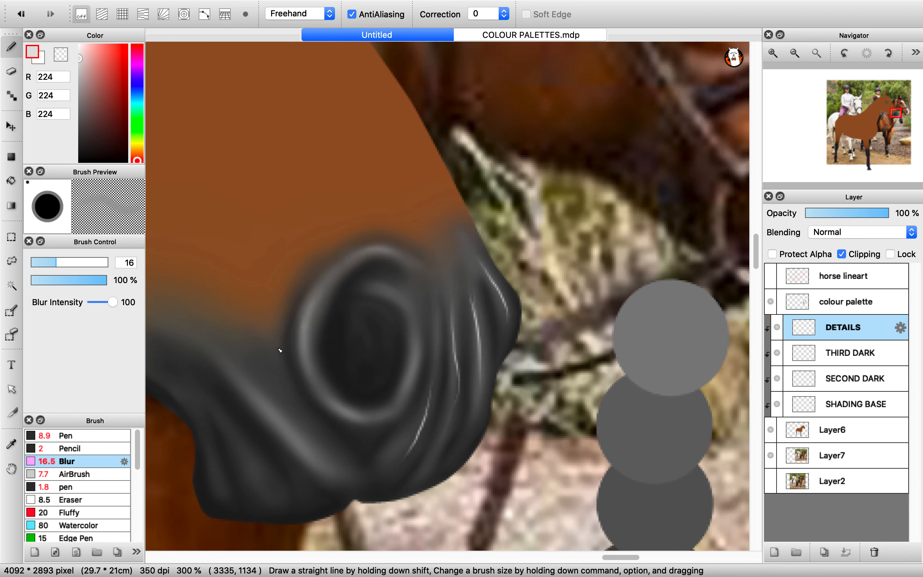
- Blur the fine highlights on the folds in front of the nostril and on the nose tip
scroll(339, 301, "down", 5)
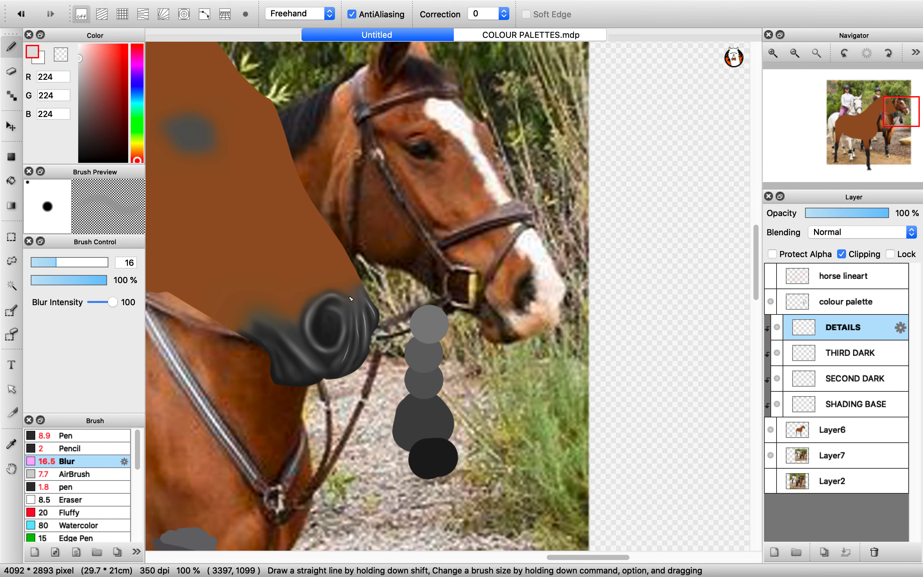
scroll(323, 303, "up", 5)
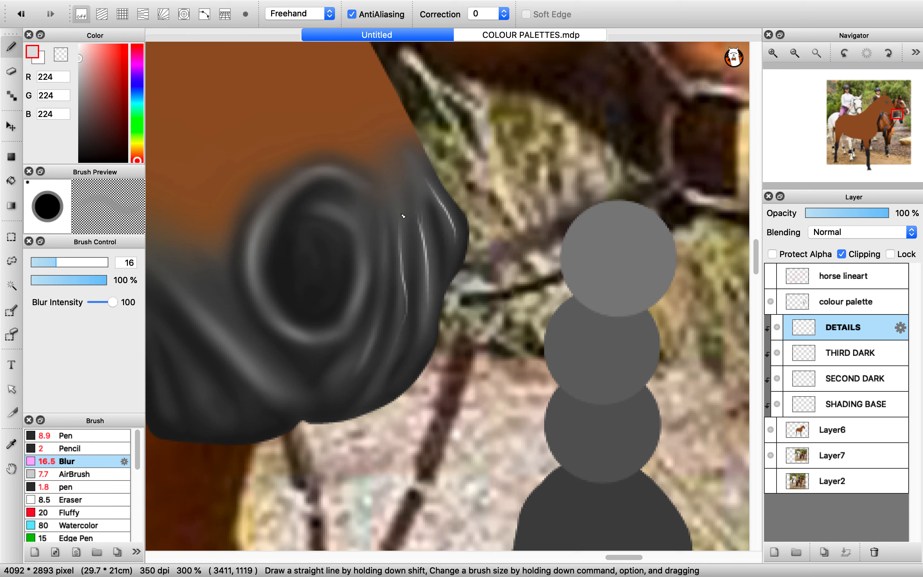
left_click_drag(403, 215, 400, 349)
left_click_drag(418, 225, 431, 330)
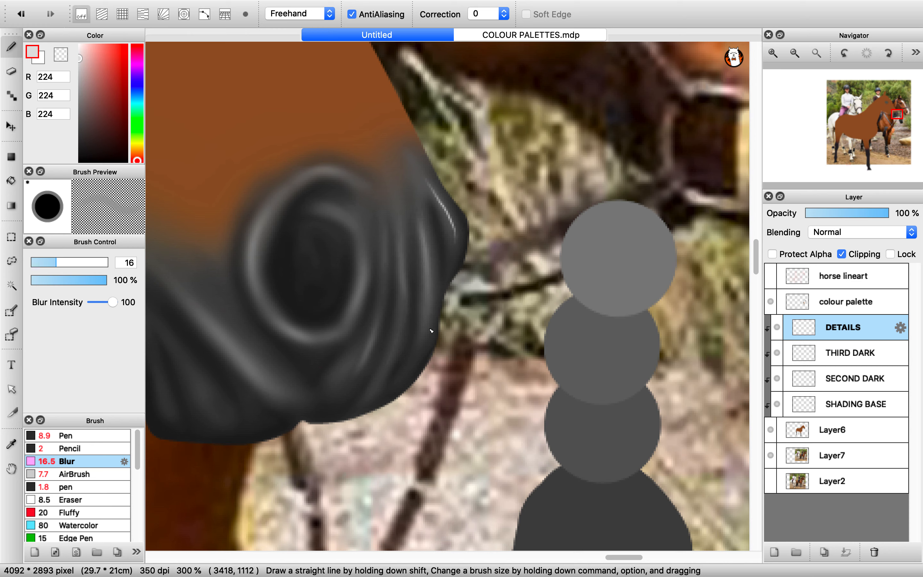
left_click_drag(420, 160, 455, 239)
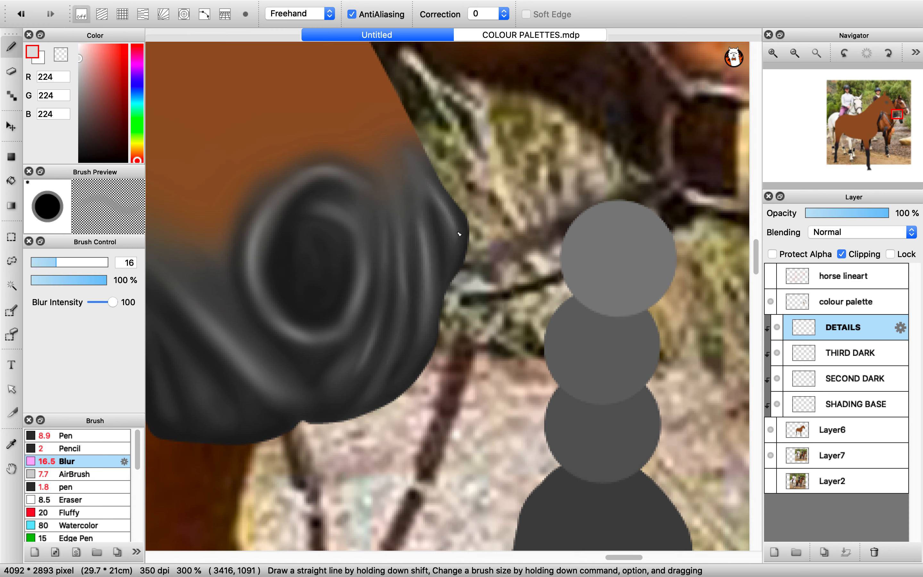
- Soften the lip fold and the area below the nostril with larger Blur brush sizes, 28 and 40, and finish at size 20
scroll(492, 234, "down", 2)
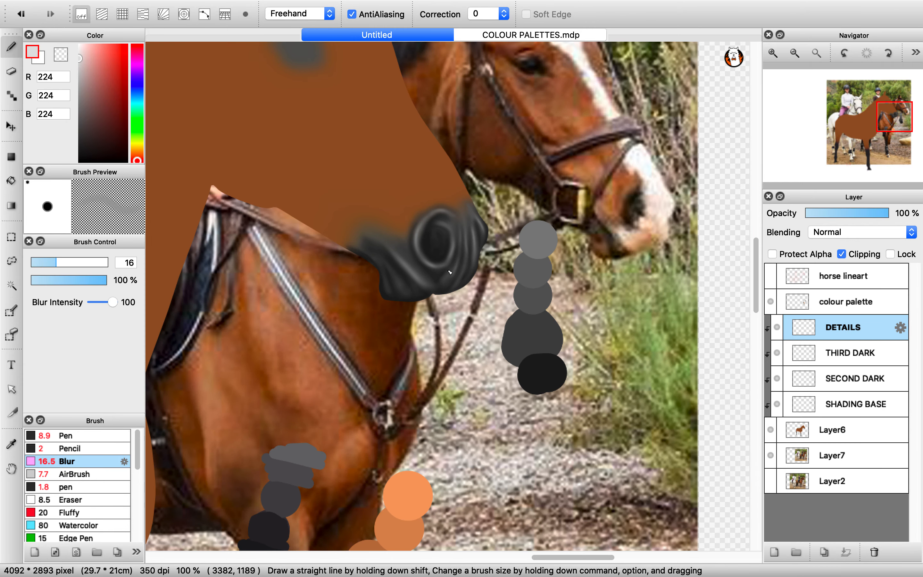
scroll(445, 219, "up", 1)
left_click(73, 262)
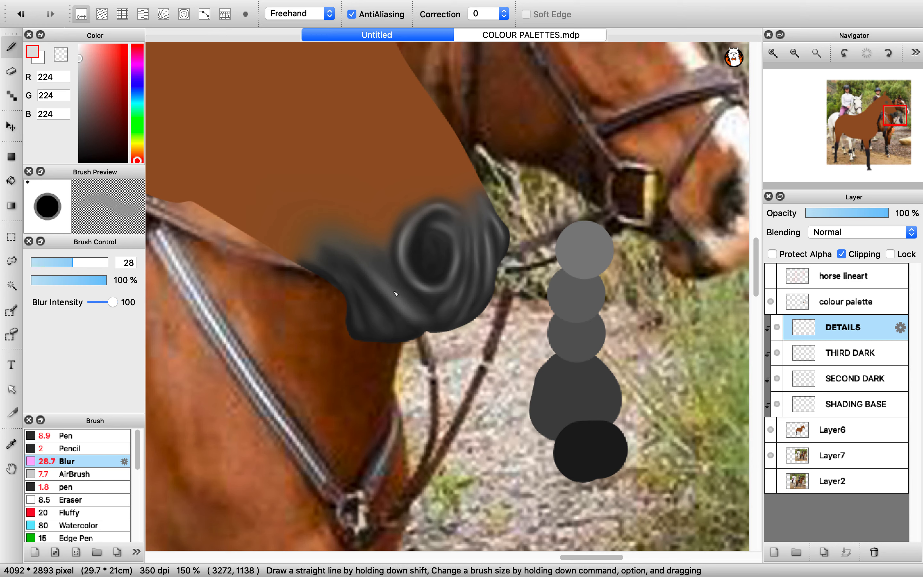
left_click(82, 263)
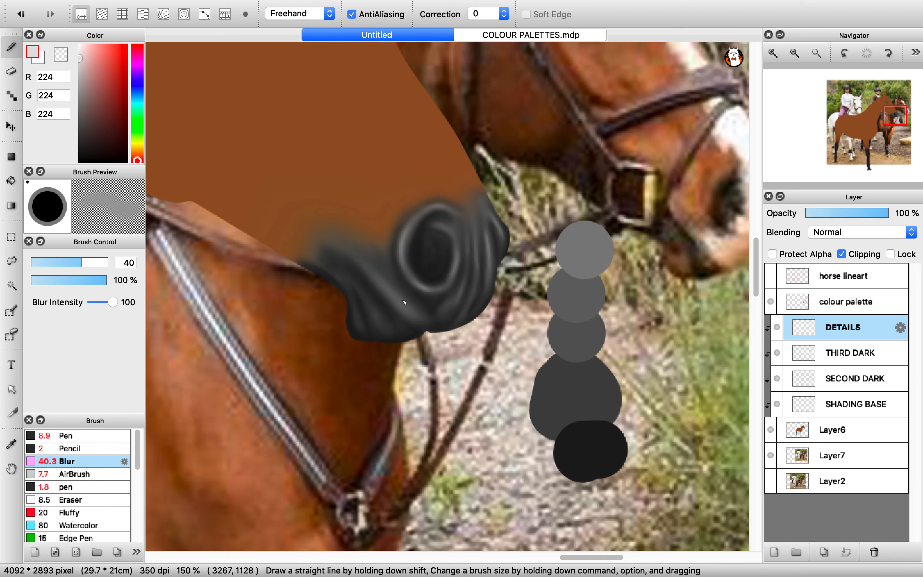
left_click(54, 263)
left_click(62, 262)
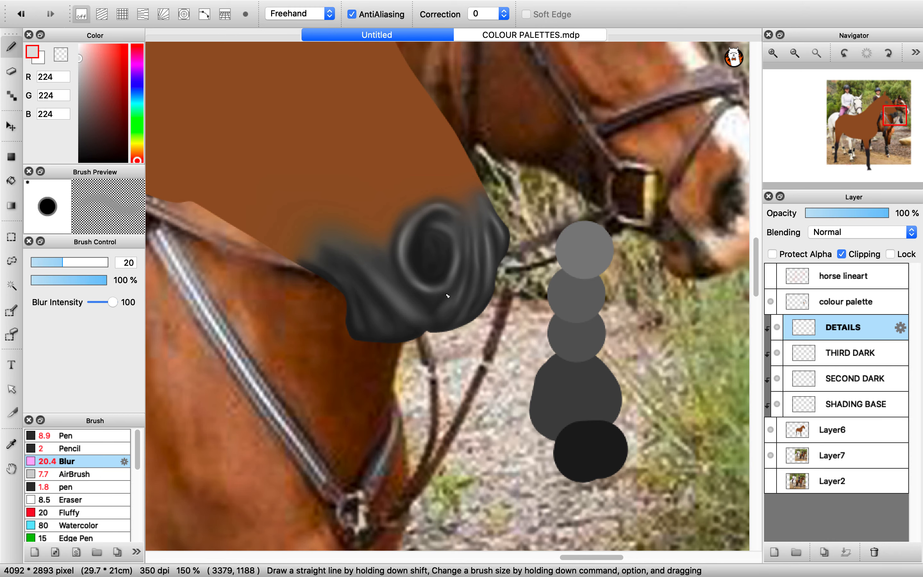
- Set the colour to grey 102, 102, 102 and draw fine 1.8 pen highlights along the lower-lip folds
scroll(447, 296, "down", 3)
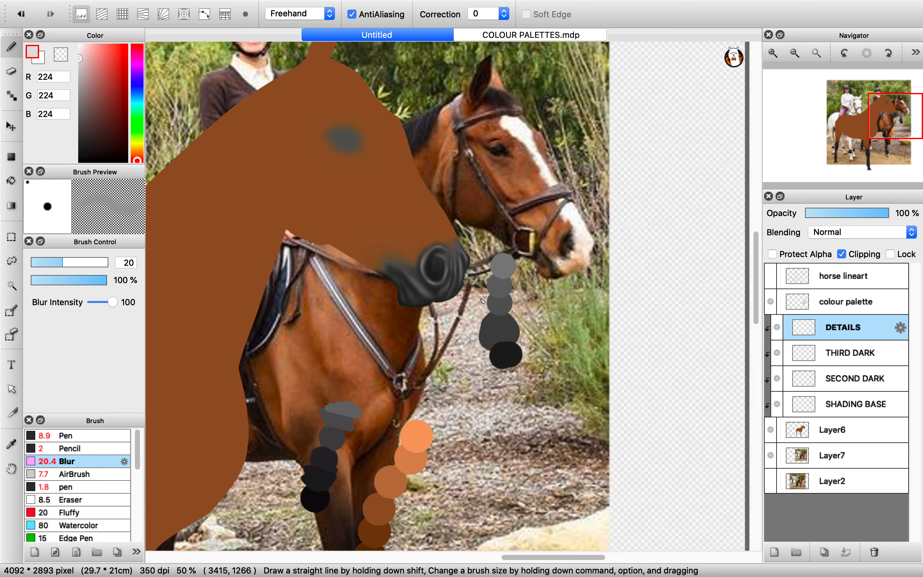
left_click(79, 115)
left_click(66, 486)
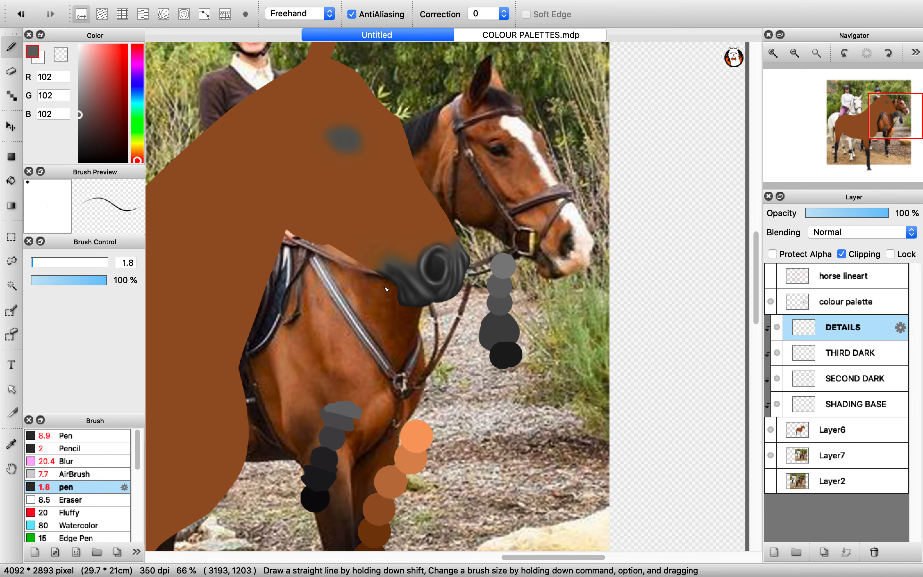
scroll(379, 292, "up", 5)
left_click_drag(401, 272, 478, 383)
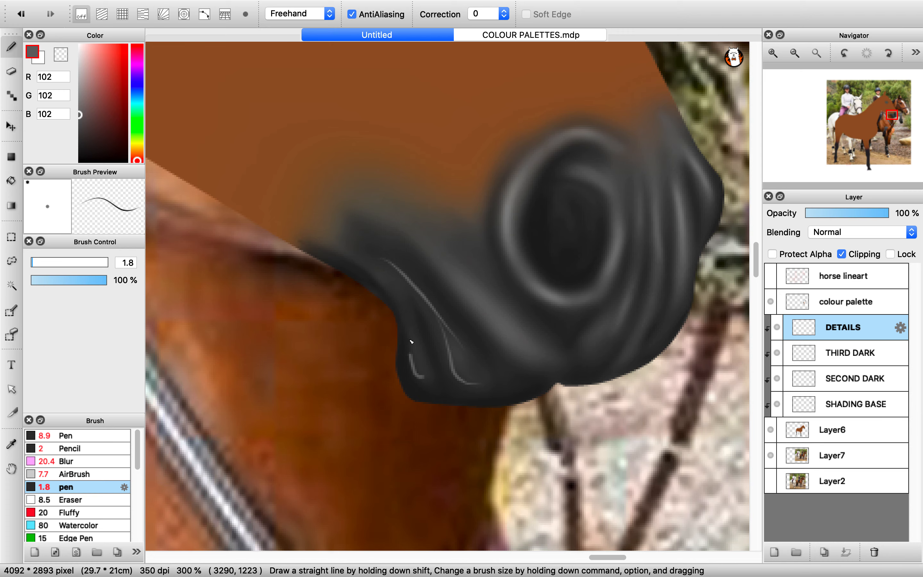
scroll(385, 272, "down", 3)
left_click(641, 451, "alt")
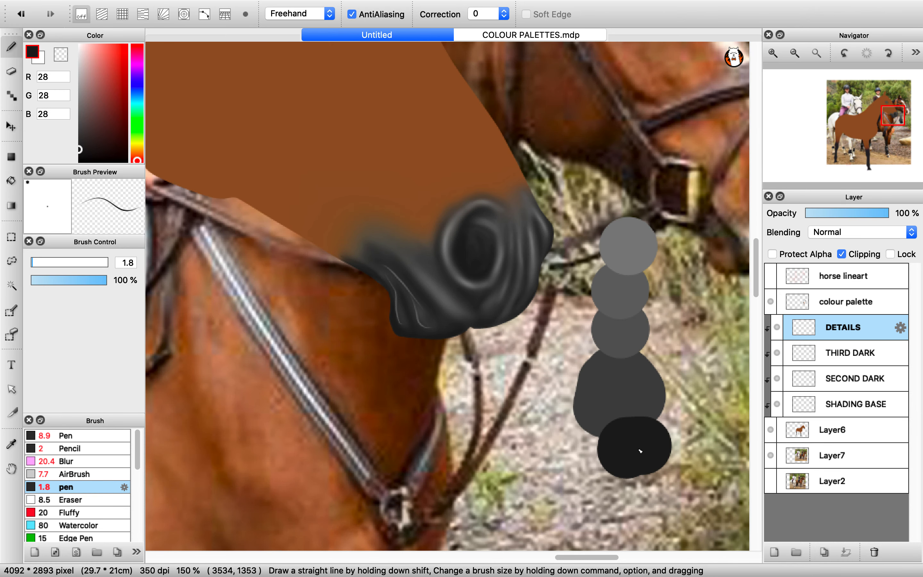
scroll(414, 321, "up", 3)
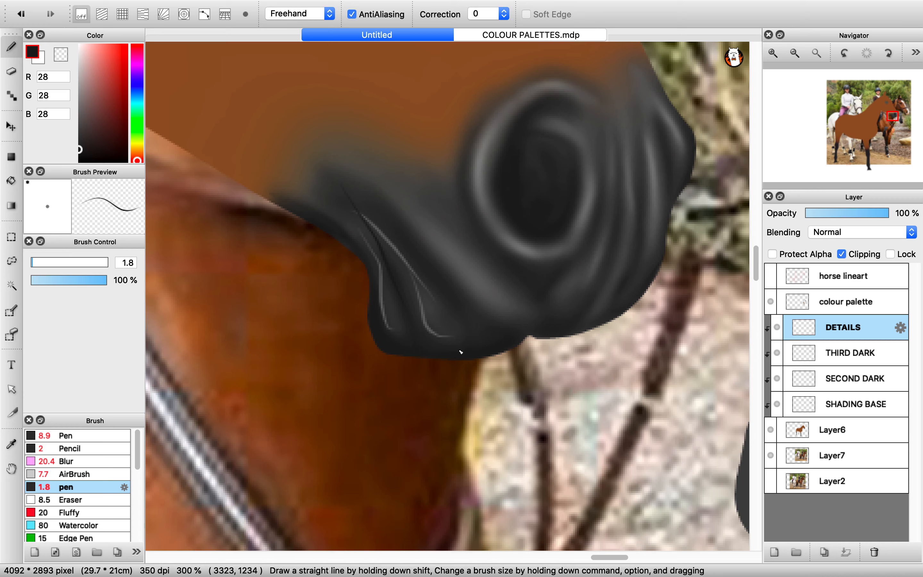
- Set the colour to near-black 12, 12, 12 and draw fine creases along the lip folds and around the inner nostril, undoing an unwanted stroke
left_click(80, 157)
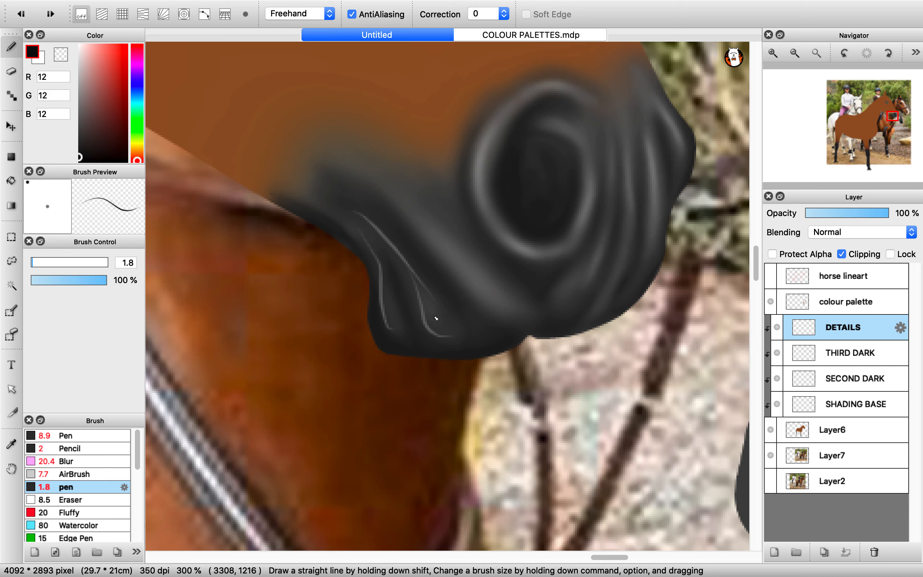
left_click_drag(477, 306, 421, 255)
key("super+z")
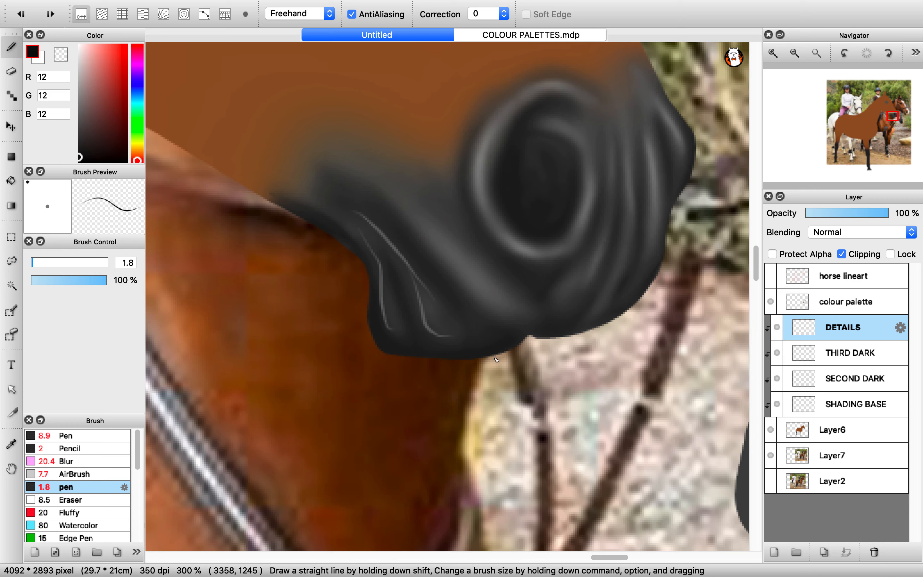
mouse_move(490, 358)
left_mouse_down()
mouse_move(443, 355)
mouse_move(385, 211)
left_mouse_up()
mouse_move(513, 338)
left_mouse_down()
mouse_move(479, 324)
mouse_move(439, 280)
left_mouse_up()
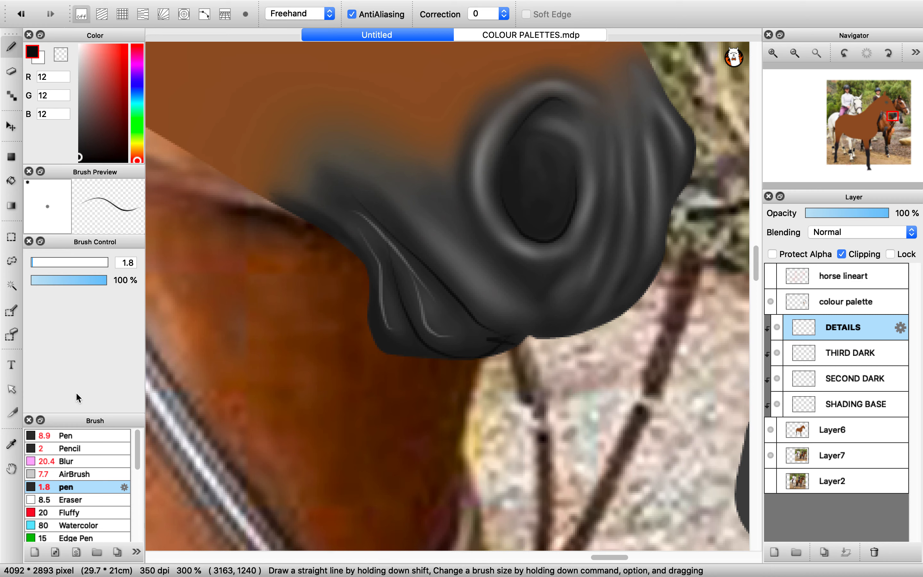
- Set the Blur brush size to 12.5 and soften the light and dark lines on the lip and chin folds
left_click(77, 460)
left_click(49, 262)
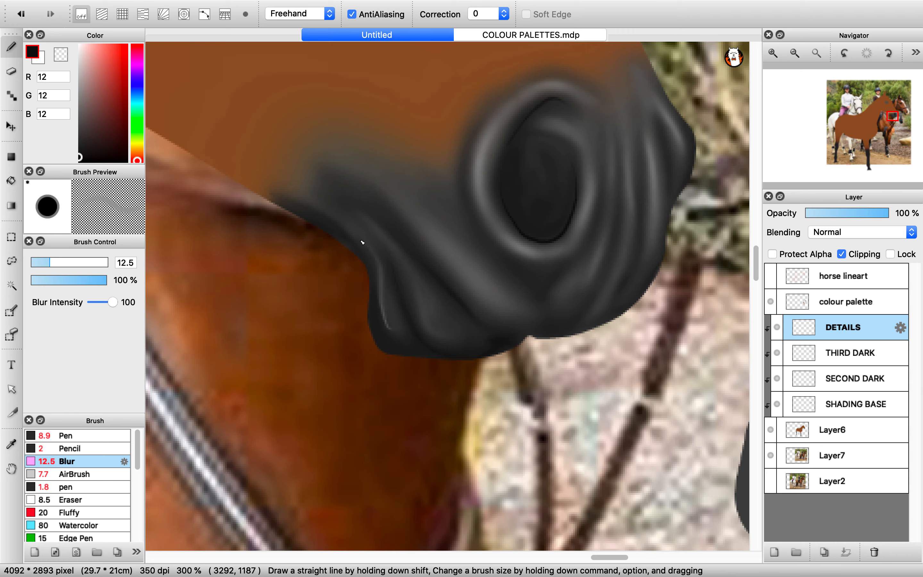
left_click_drag(396, 327, 377, 290)
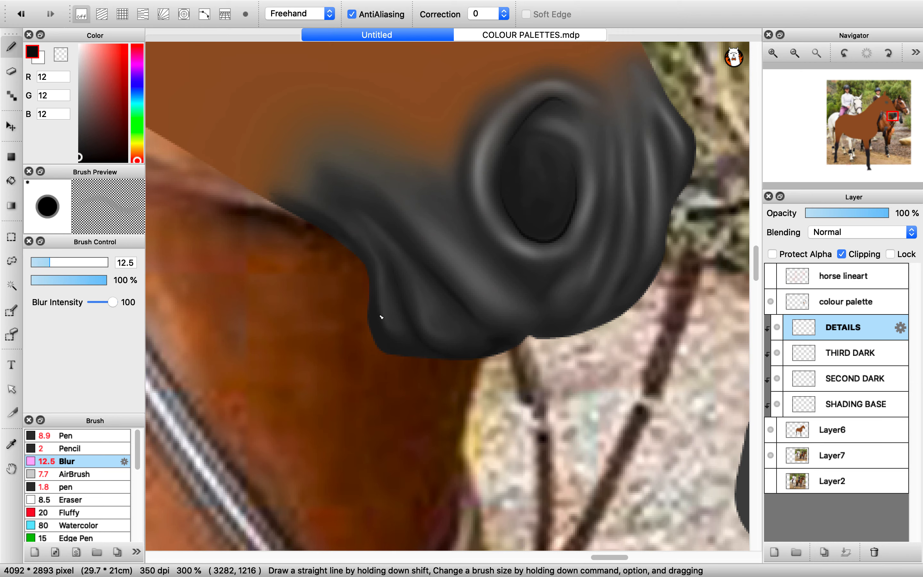
- Set the pen size to 2.6 and darken the lower edge of the lip and the back edge of the chin
scroll(389, 309, "down", 3)
scroll(399, 325, "up", 3)
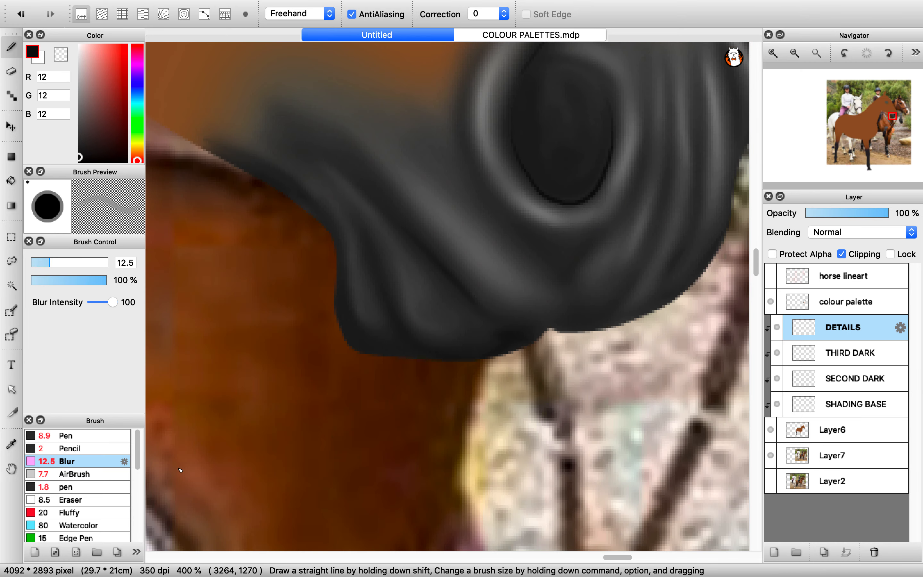
left_click(91, 488)
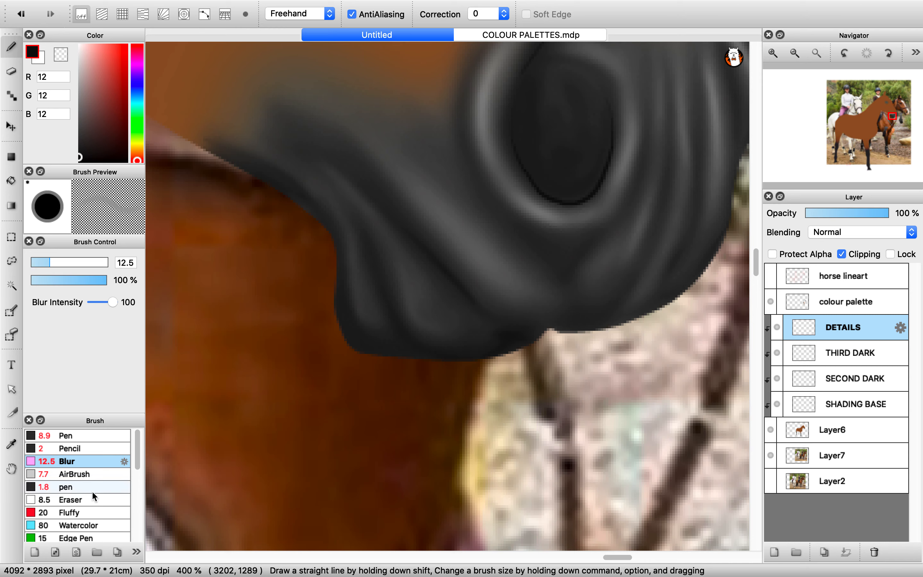
left_click(34, 262)
mouse_move(538, 334)
left_mouse_down()
mouse_move(491, 351)
mouse_move(375, 350)
mouse_move(350, 329)
mouse_move(342, 271)
left_mouse_up()
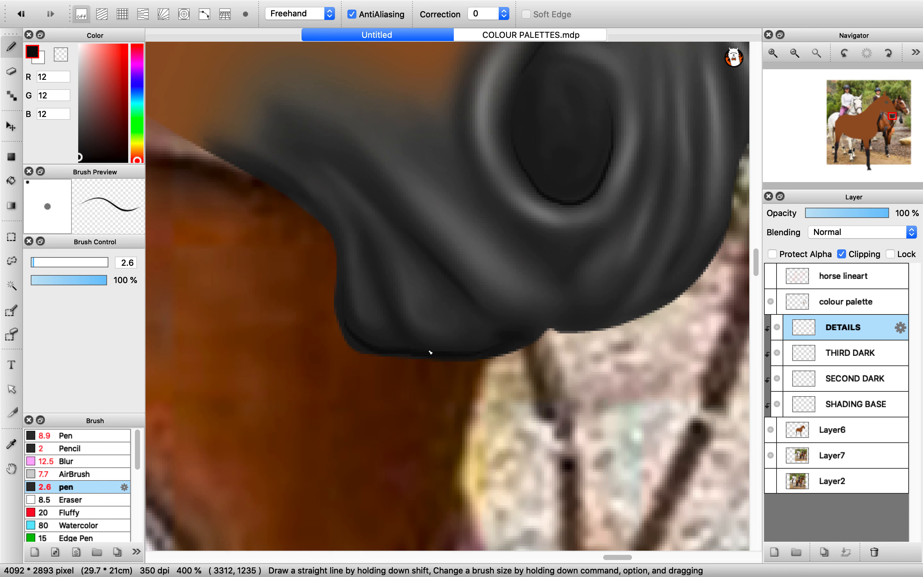
mouse_move(347, 336)
left_mouse_down()
mouse_move(334, 234)
mouse_move(305, 198)
left_mouse_up()
- Soften the dark line along the lip and chin edge with the 12.5 Blur brush
left_click(49, 462)
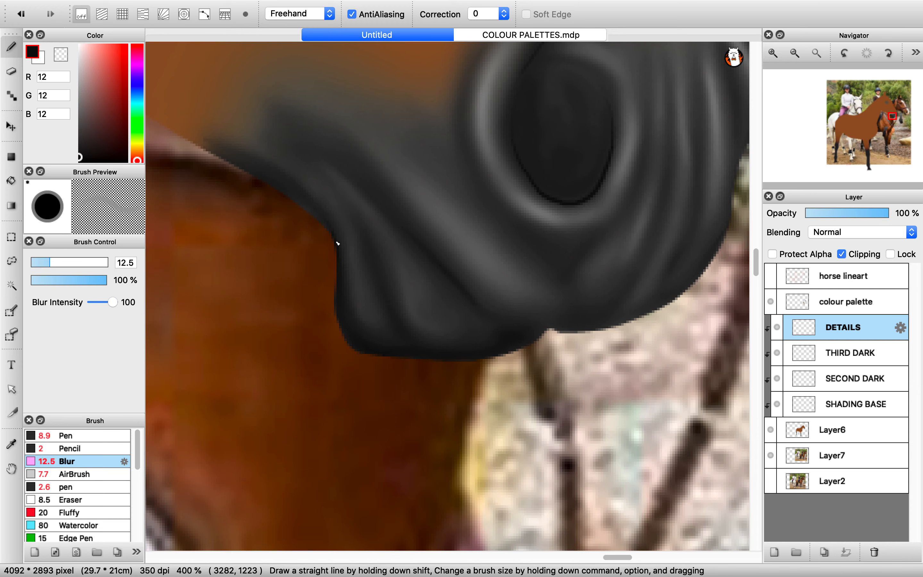
scroll(477, 364, "down", 6)
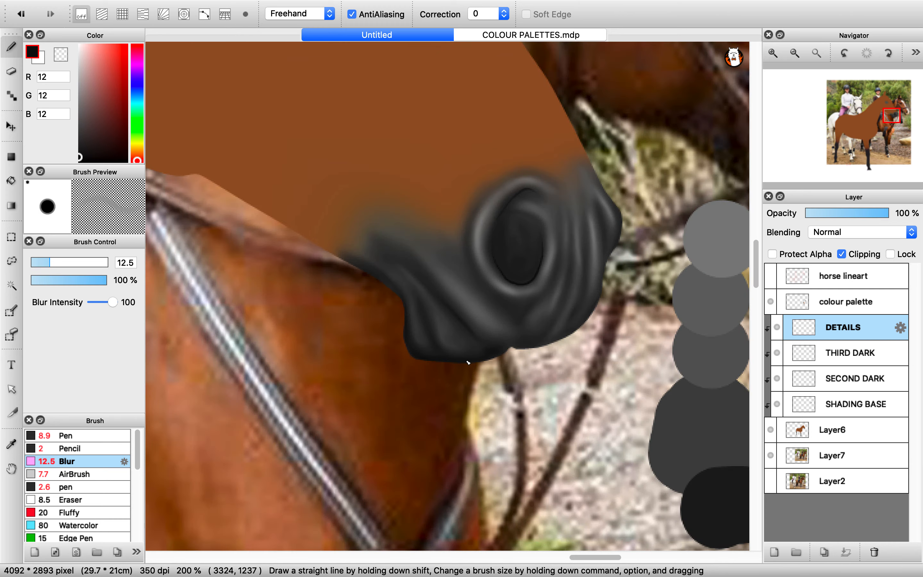
scroll(473, 356, "up", 3)
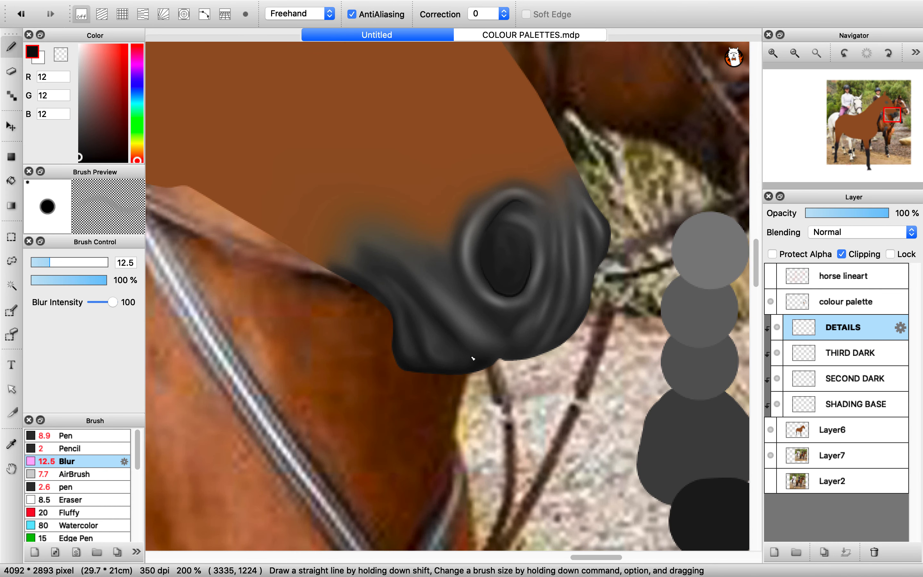
- Darken the upper and rear inner edge of the nostril opening with the 2.6 pen in near-black
left_click(96, 487)
scroll(530, 240, "up", 1)
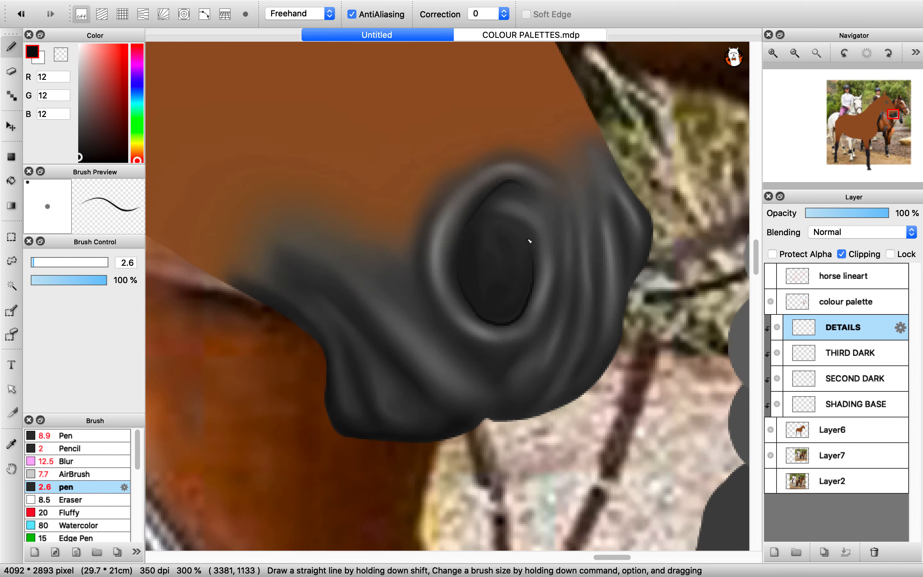
scroll(529, 241, "up", 1)
mouse_move(537, 179)
left_mouse_down()
mouse_move(505, 168)
mouse_move(477, 177)
mouse_move(442, 234)
mouse_move(436, 264)
mouse_move(438, 305)
left_mouse_up()
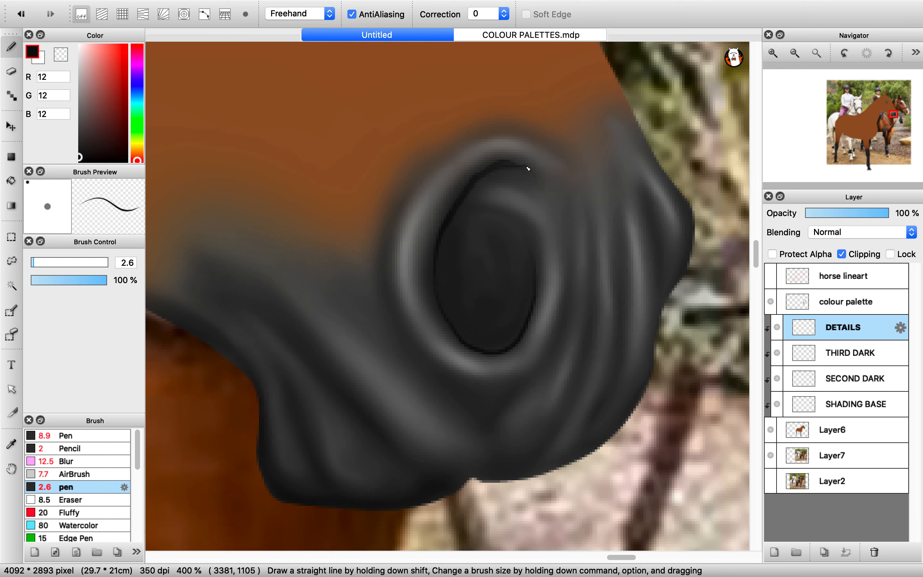
- Thicken the near-black rear inner edge of the nostril and line the front curve of its inner opening with the 2.6 pen
mouse_move(486, 167)
left_mouse_down()
mouse_move(441, 227)
mouse_move(431, 280)
left_mouse_up()
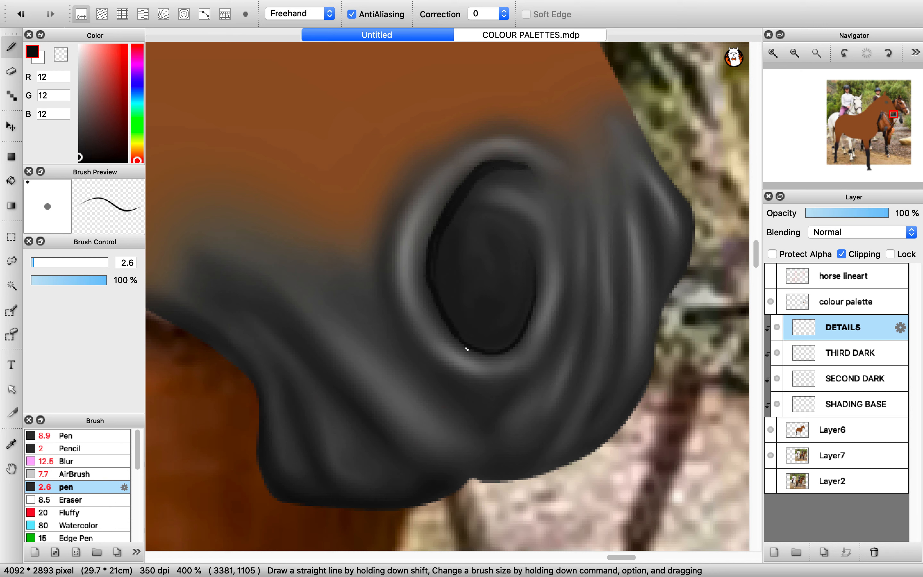
mouse_move(488, 209)
left_mouse_down()
mouse_move(514, 225)
mouse_move(538, 270)
left_mouse_up()
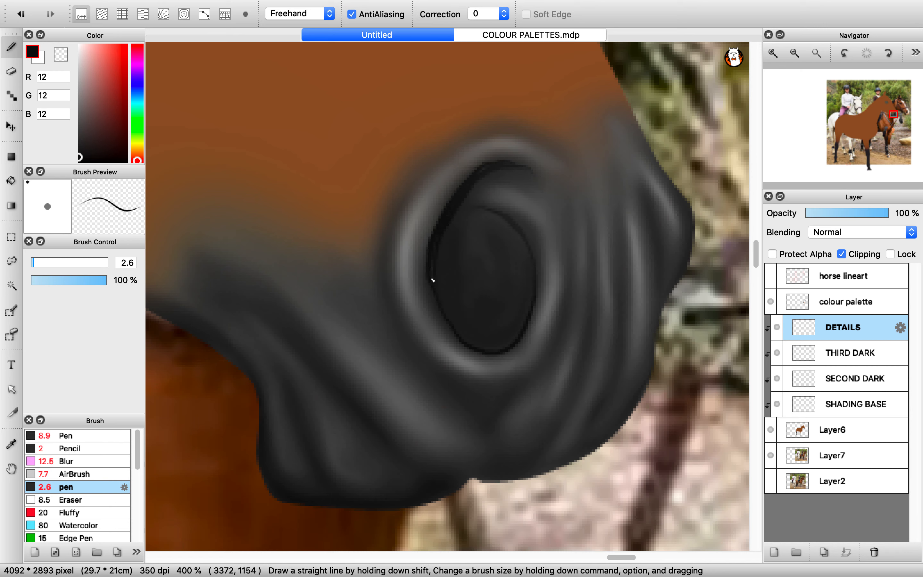
left_click_drag(435, 309, 464, 348)
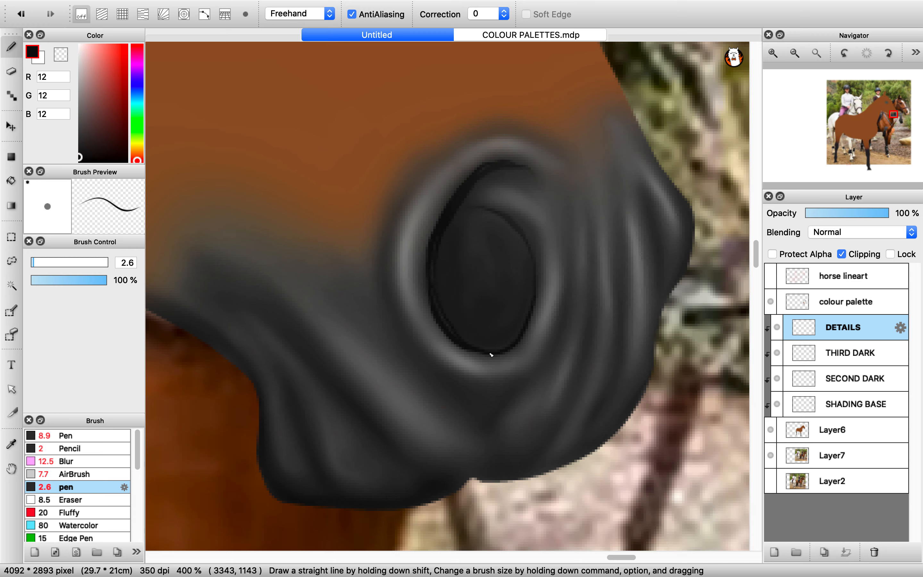
- Soften the dark lines around the nostril opening with the 12.5 Blur brush
left_click(46, 459)
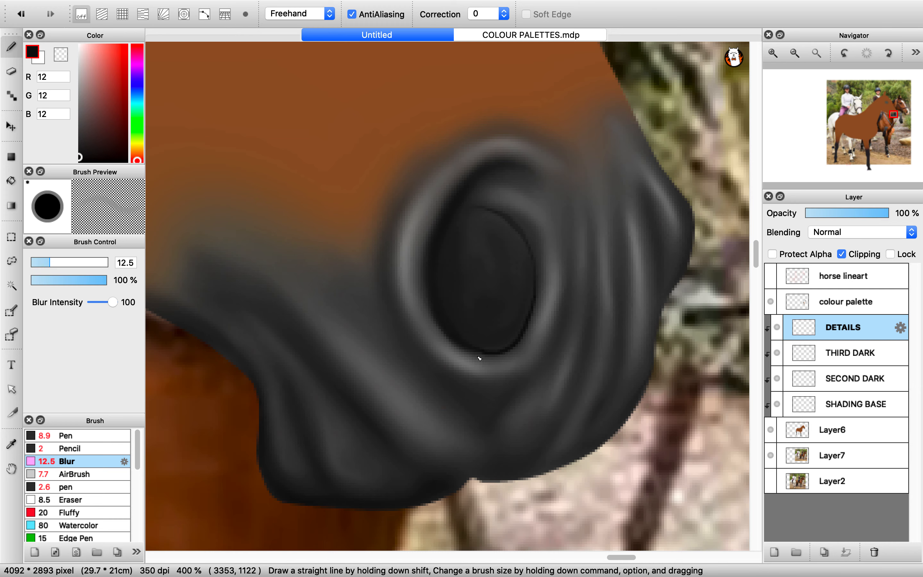
scroll(536, 302, "down", 5)
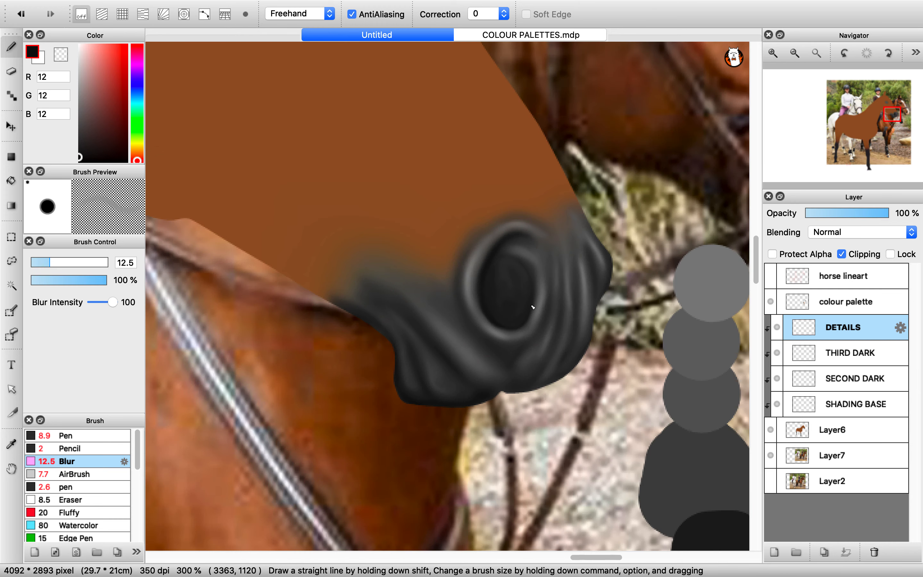
scroll(500, 305, "down", 3)
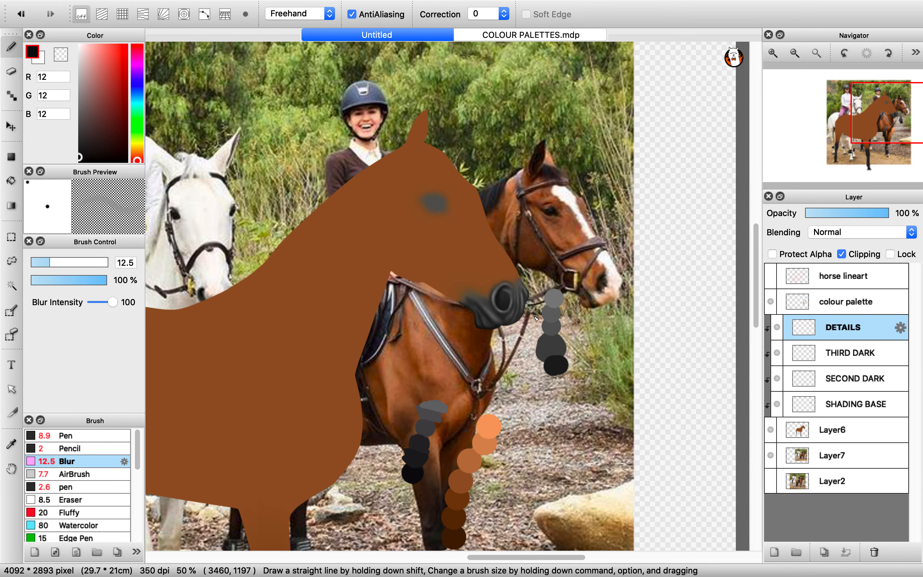
- Darken the inside of the nostril opening with the pen at size 4.6 in near-black and blend the strokes with the Blur brush
scroll(477, 305, "up", 3)
left_click(81, 488)
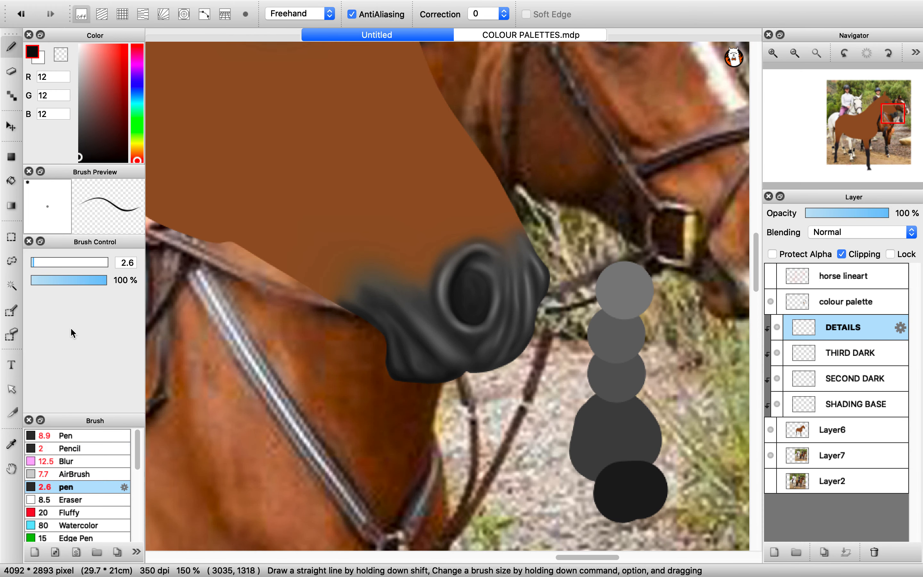
left_click(37, 260)
scroll(472, 307, "up", 2)
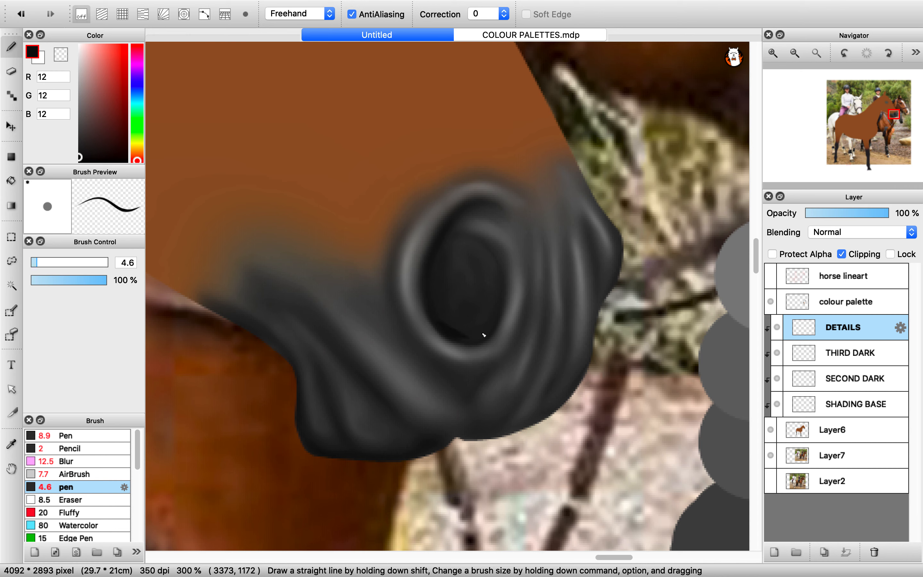
mouse_move(496, 296)
left_mouse_down()
mouse_move(484, 257)
mouse_move(457, 247)
left_mouse_up()
mouse_move(460, 340)
left_mouse_down()
mouse_move(499, 309)
mouse_move(497, 270)
mouse_move(468, 246)
left_mouse_up()
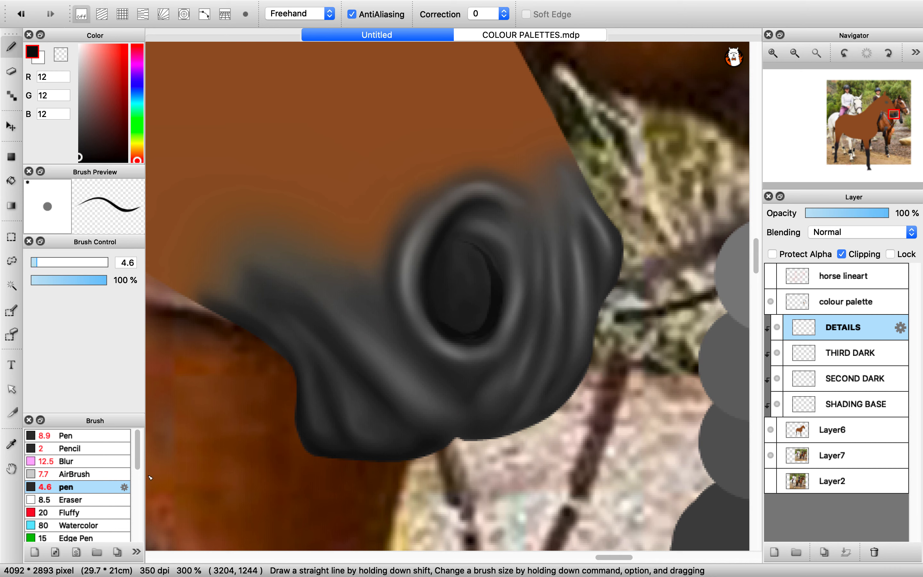
left_click(93, 460)
- Set the AirBrush to size 13.7 and 9 % opacity and deepen the shading inside the nostril
left_click(88, 474)
left_click_drag(53, 260, 51, 265)
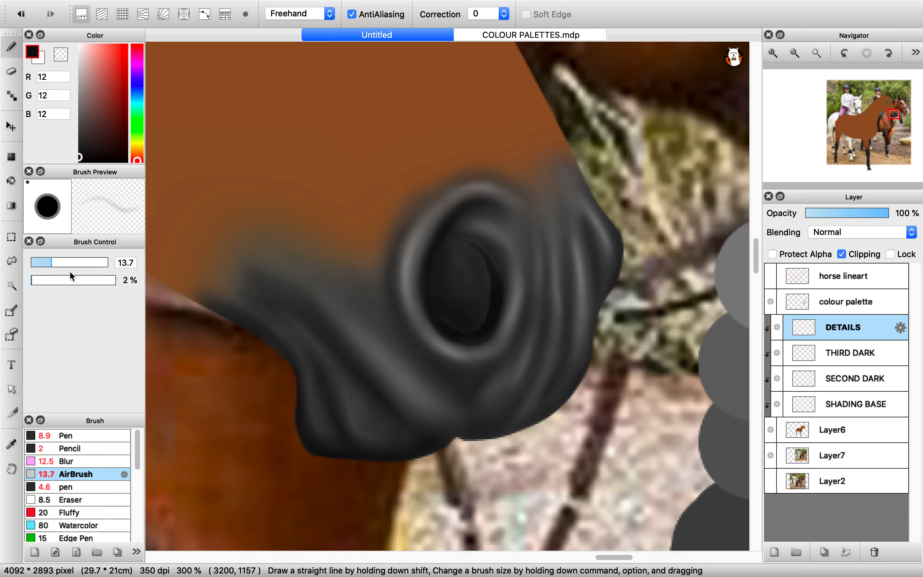
left_click(38, 277)
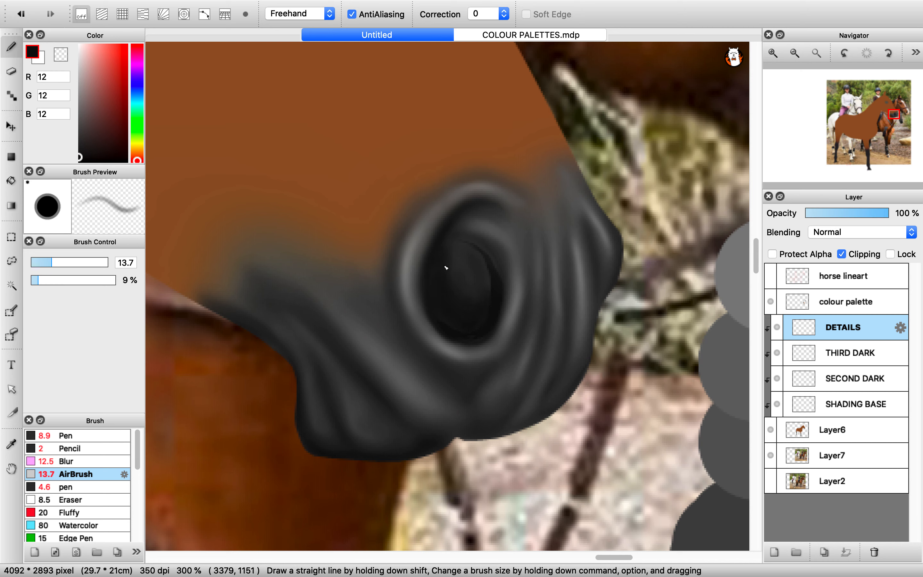
- Smooth the remaining dark edges inside the nostril with the Blur brush, setting its size to 13.7
left_click(69, 450)
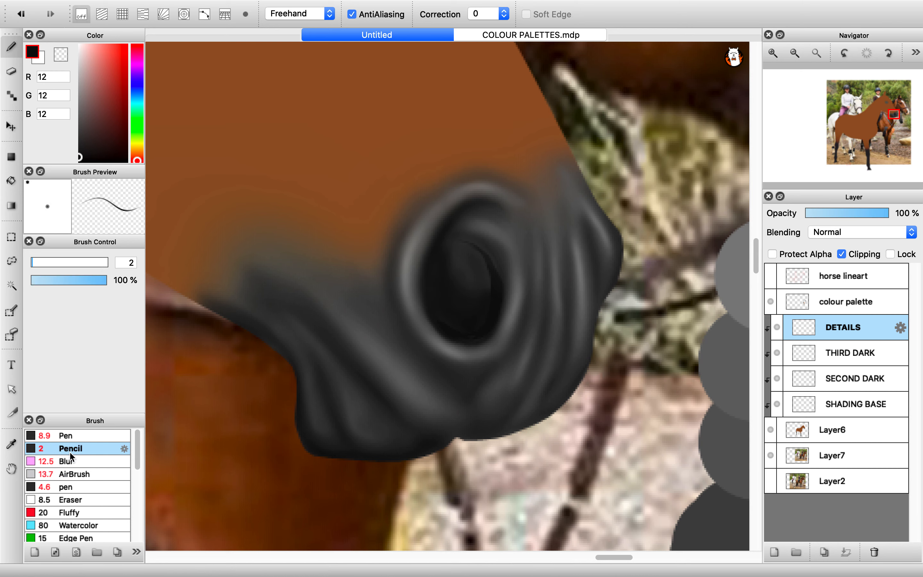
left_click(68, 461)
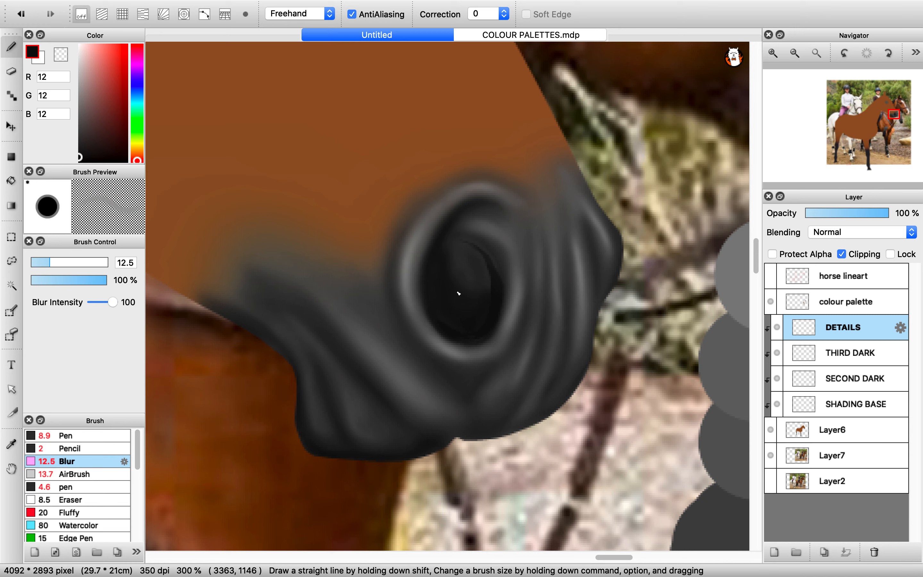
left_click(63, 262)
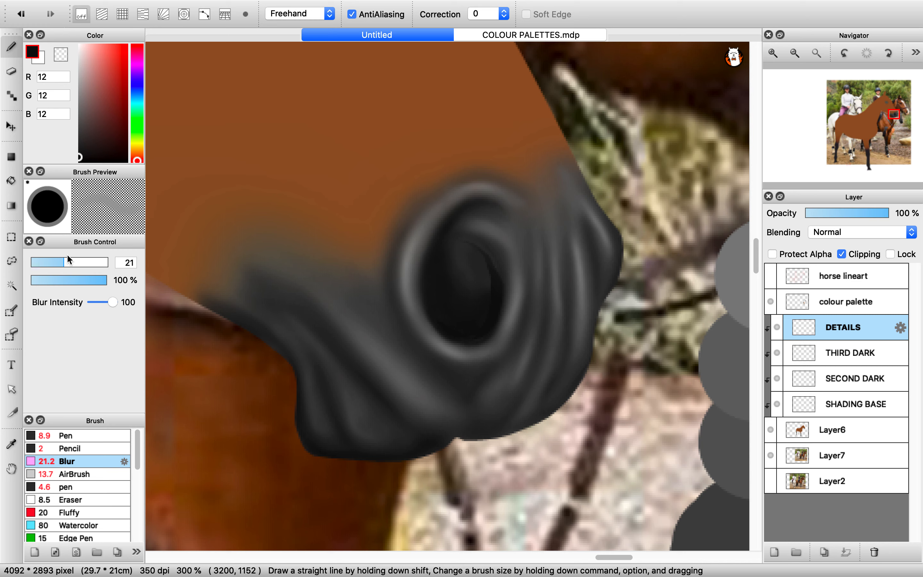
left_click(51, 262)
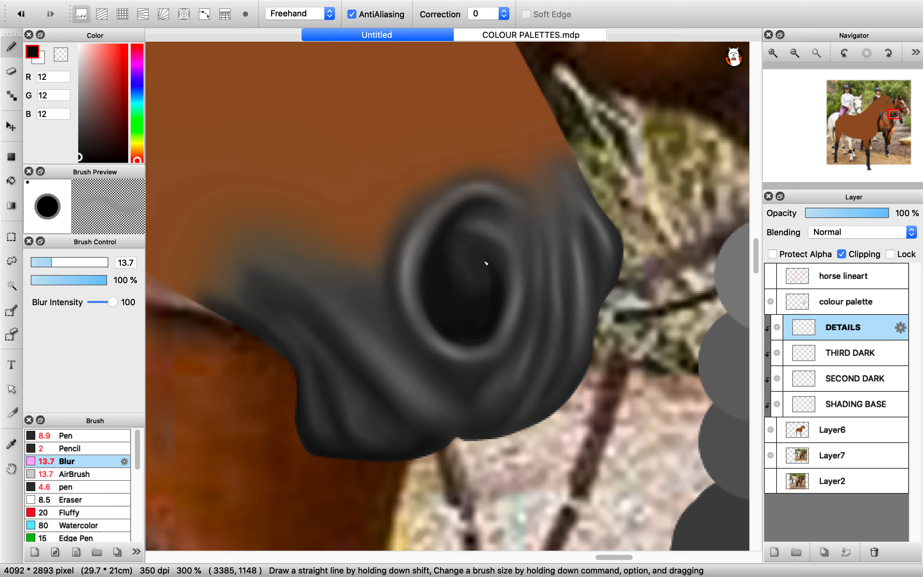
scroll(496, 306, "down", 3)
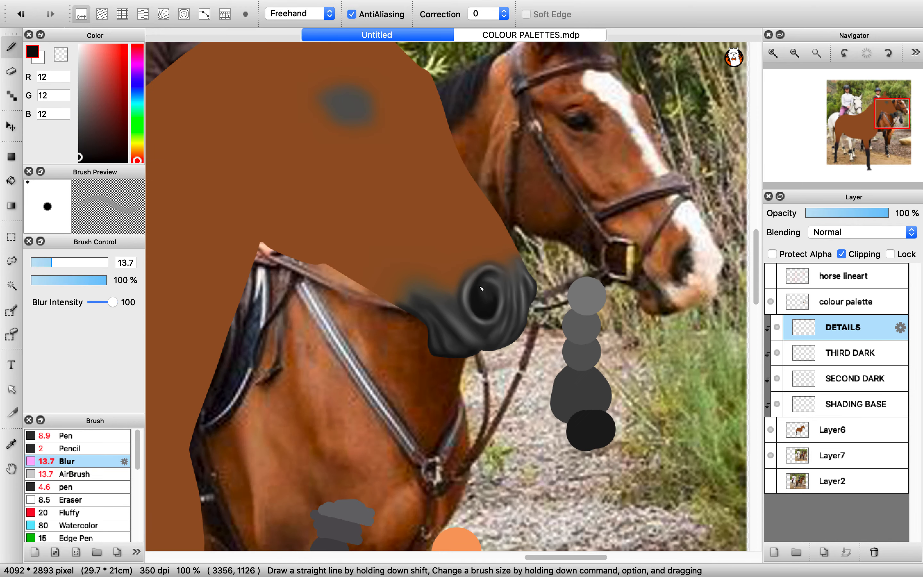
scroll(481, 289, "down", 5)
scroll(494, 321, "up", 1)
scroll(495, 321, "up", 3)
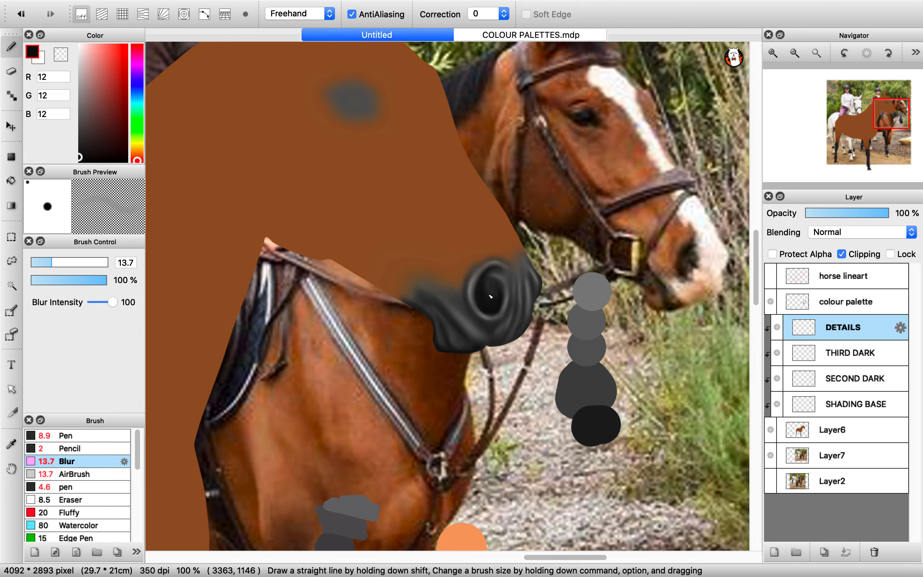
scroll(490, 296, "down", 2)
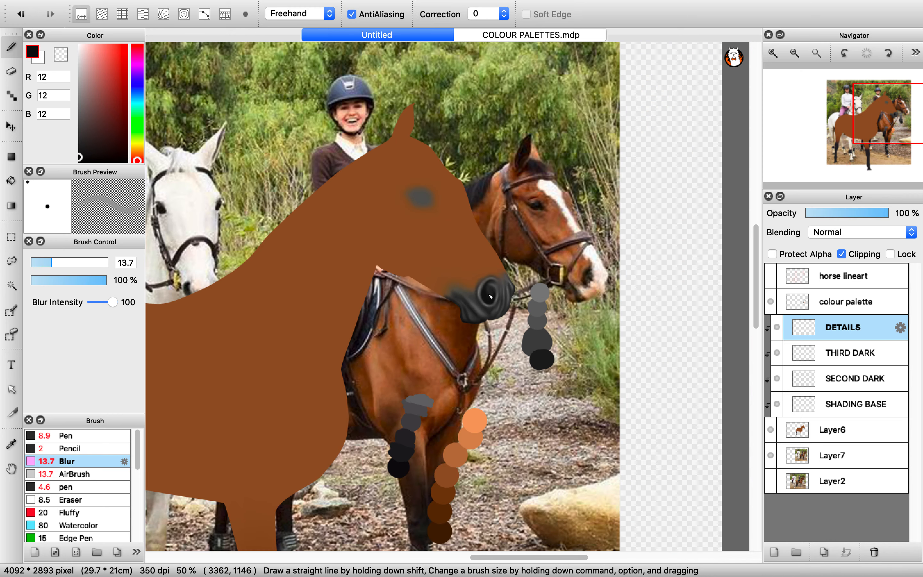